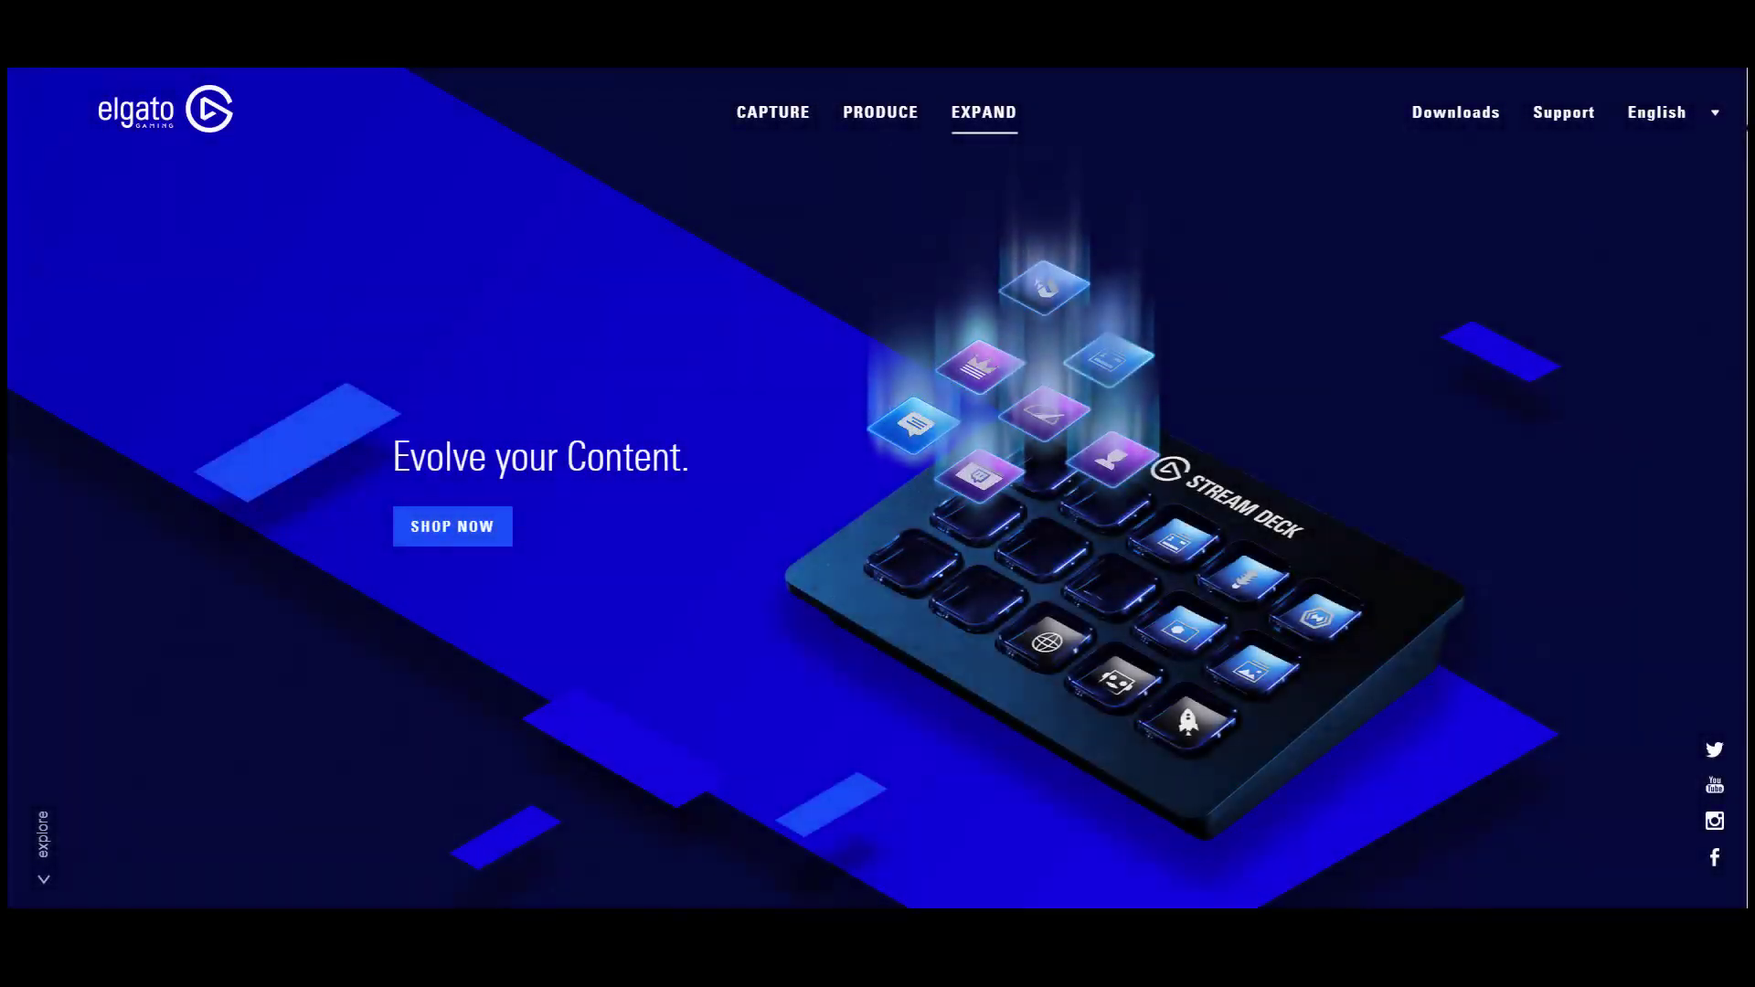
Step: Scroll the Stream Deck product page down from the opening banner to 'Make it yours'
scroll(878, 493, down, 3)
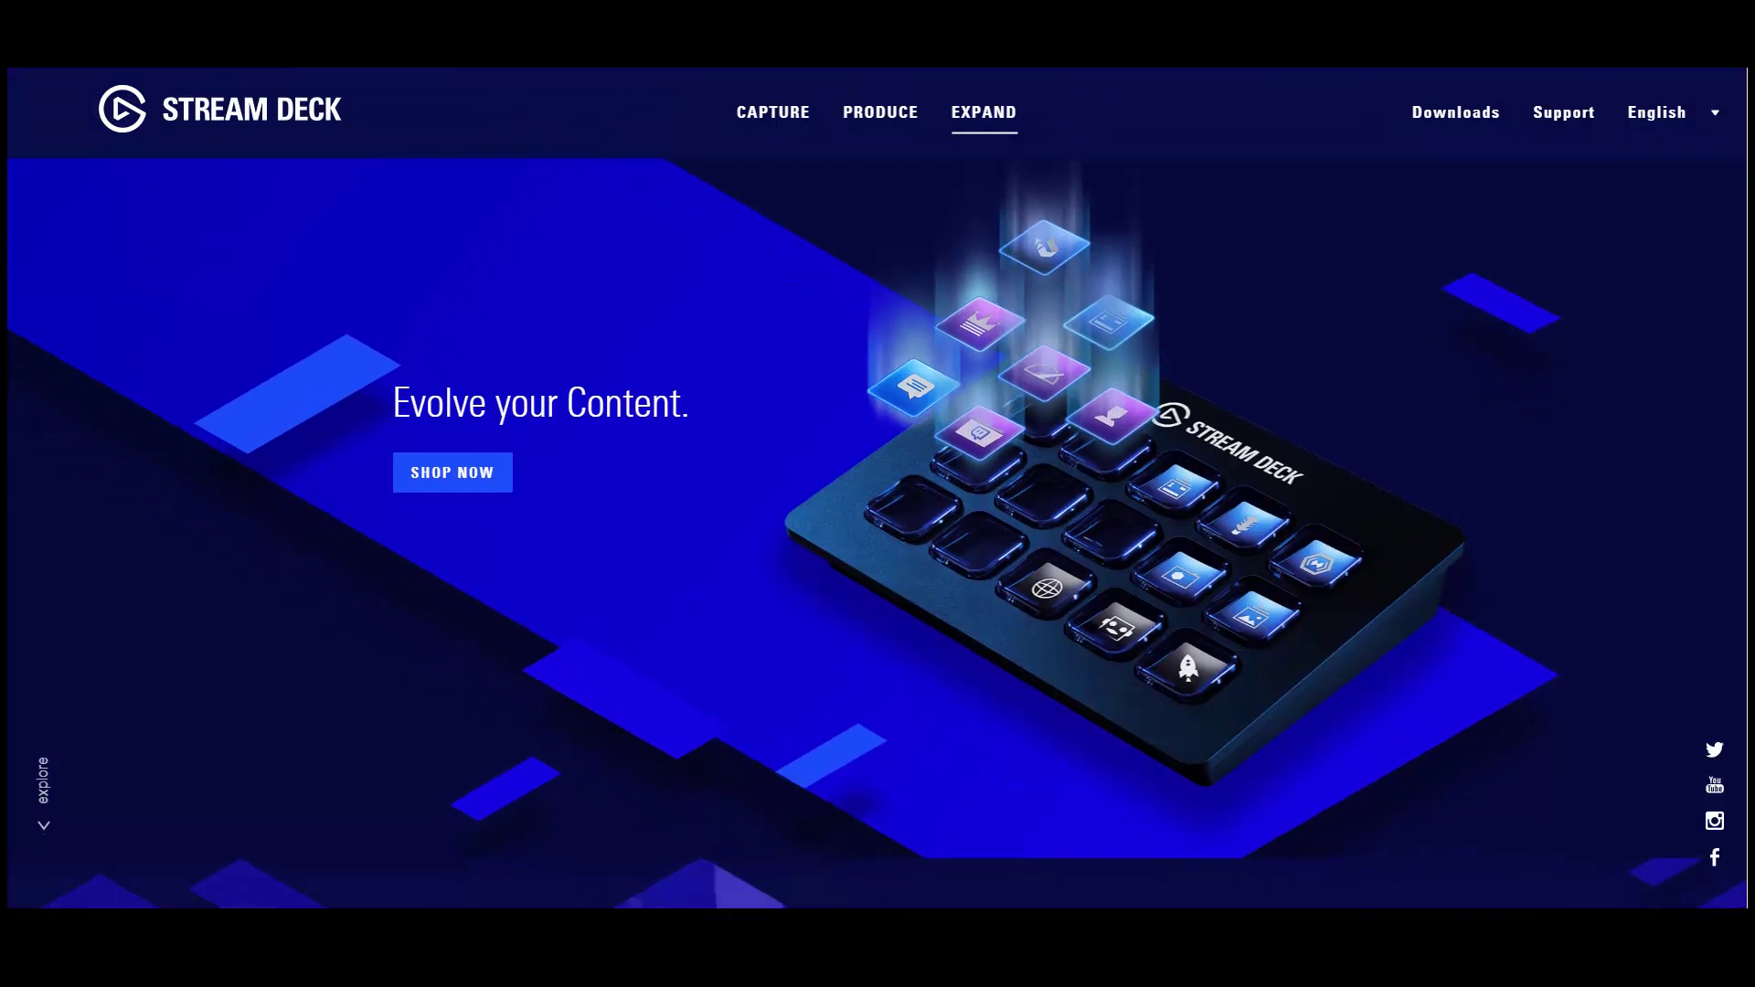
scroll(877, 494, down, 5)
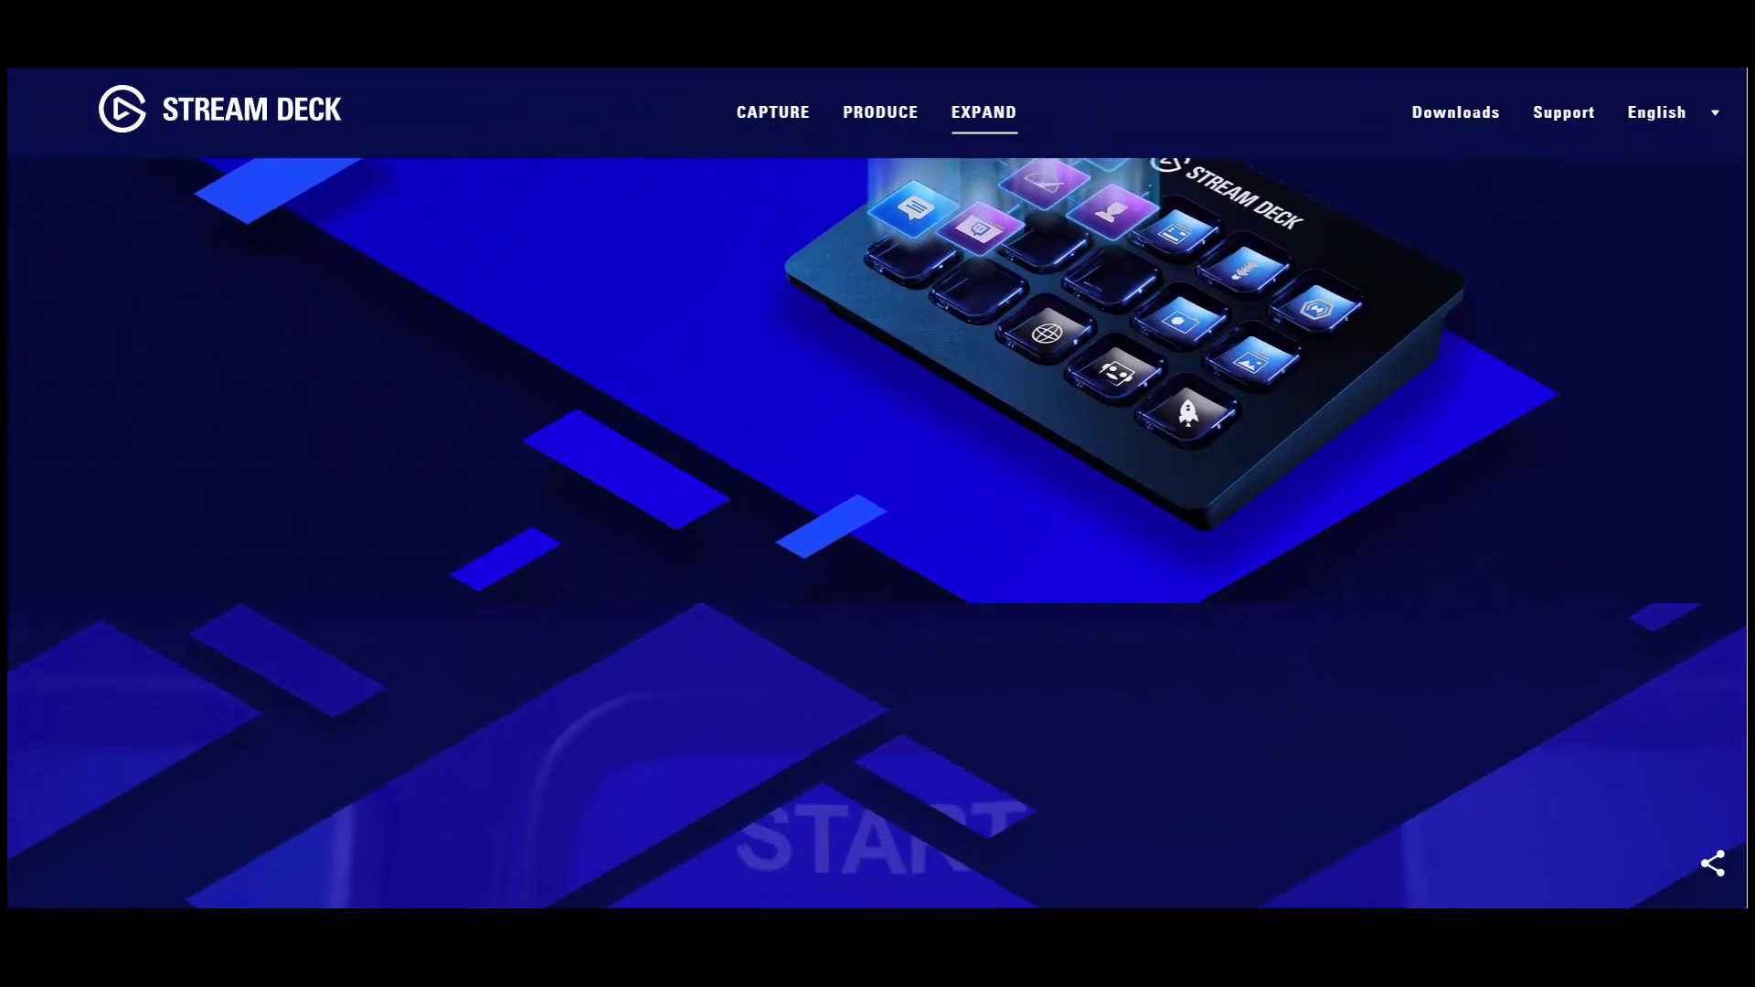
scroll(877, 501, down, 5)
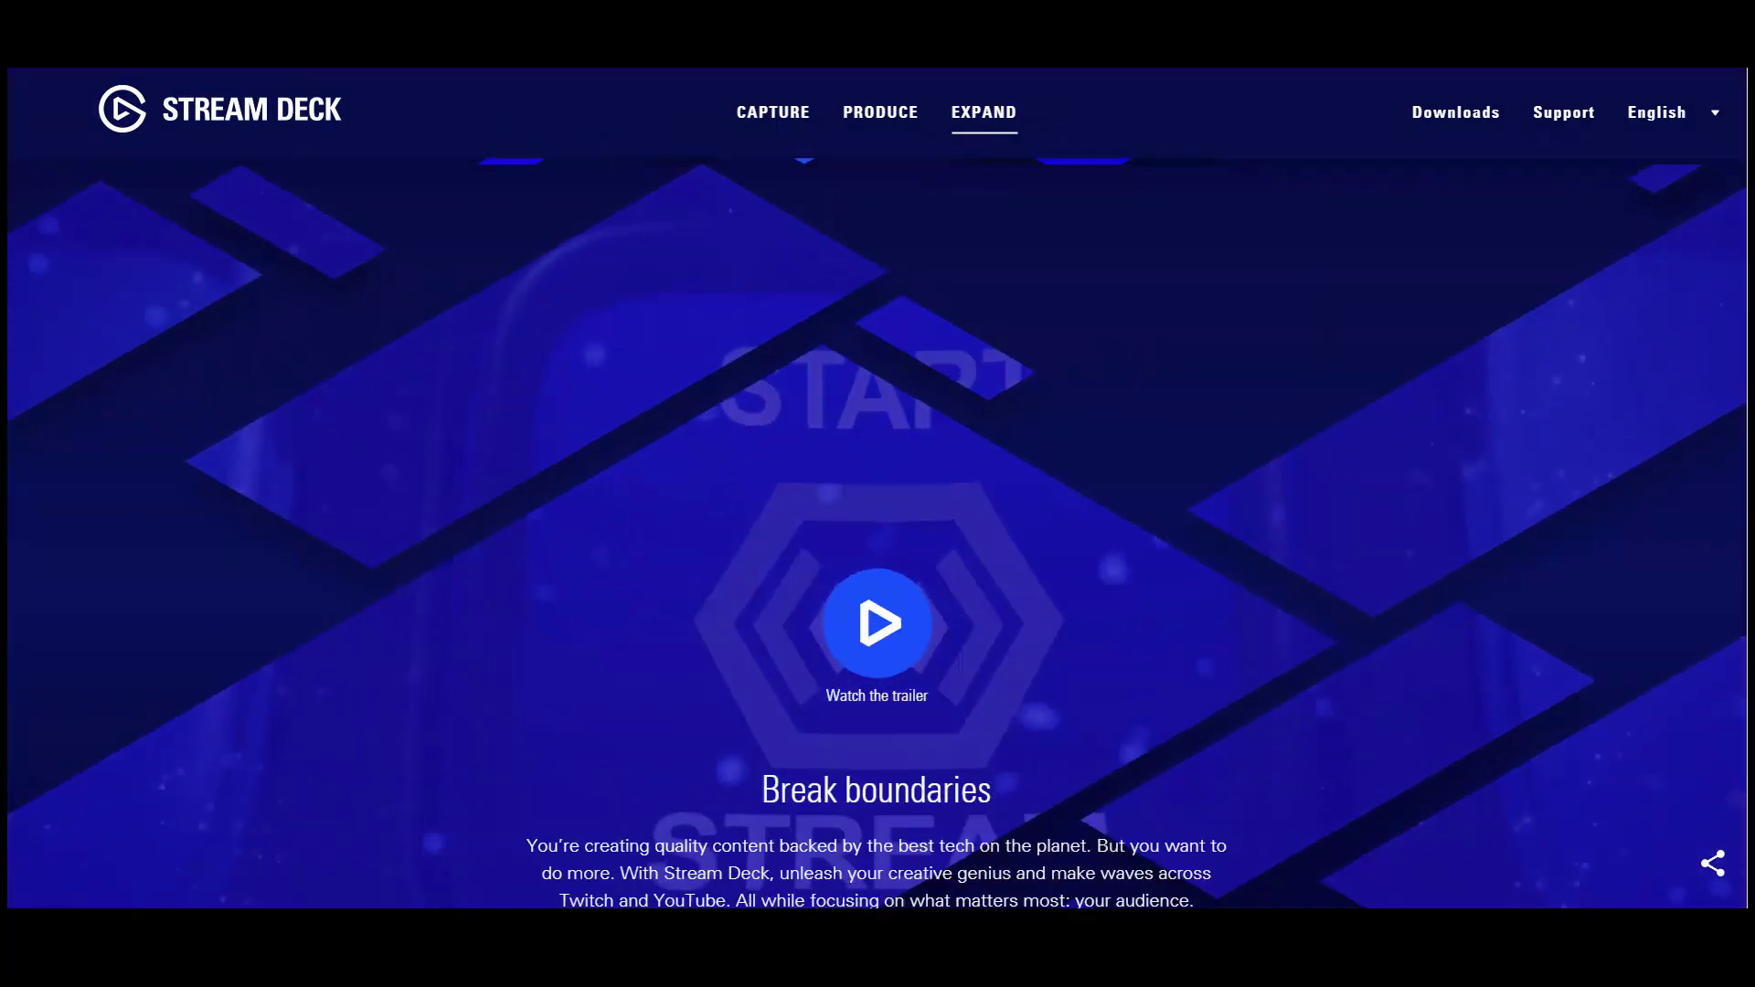
scroll(878, 493, down, 5)
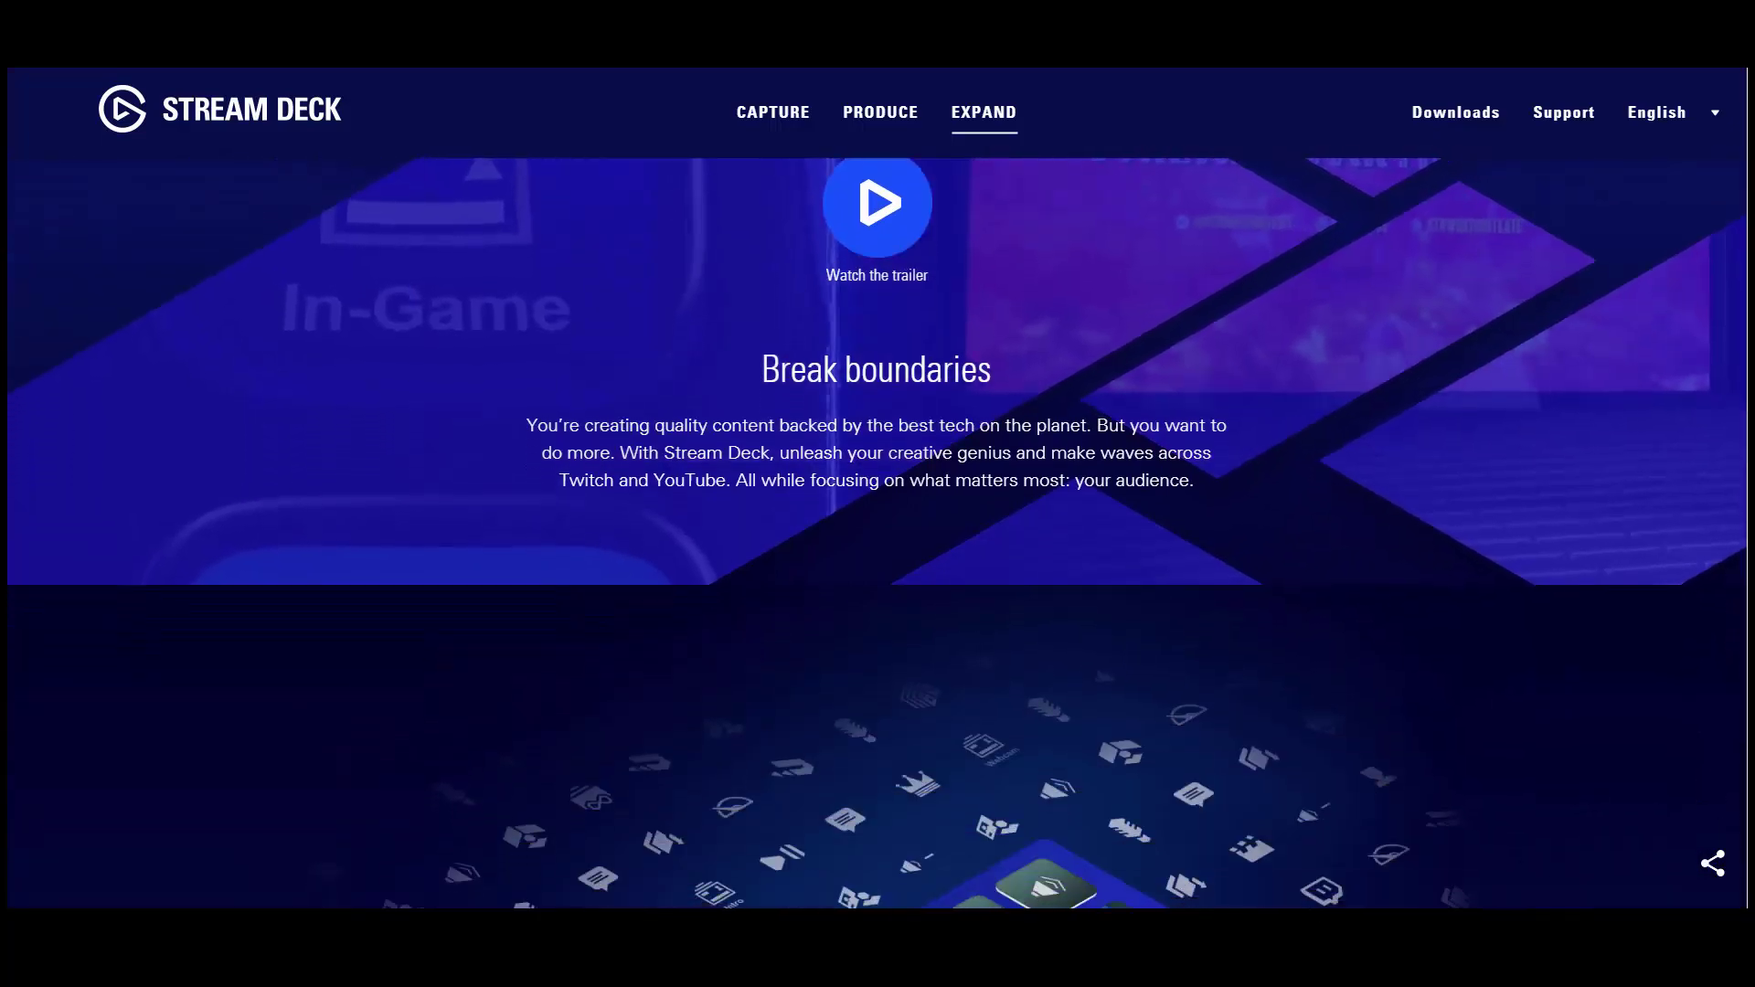
scroll(877, 494, down, 5)
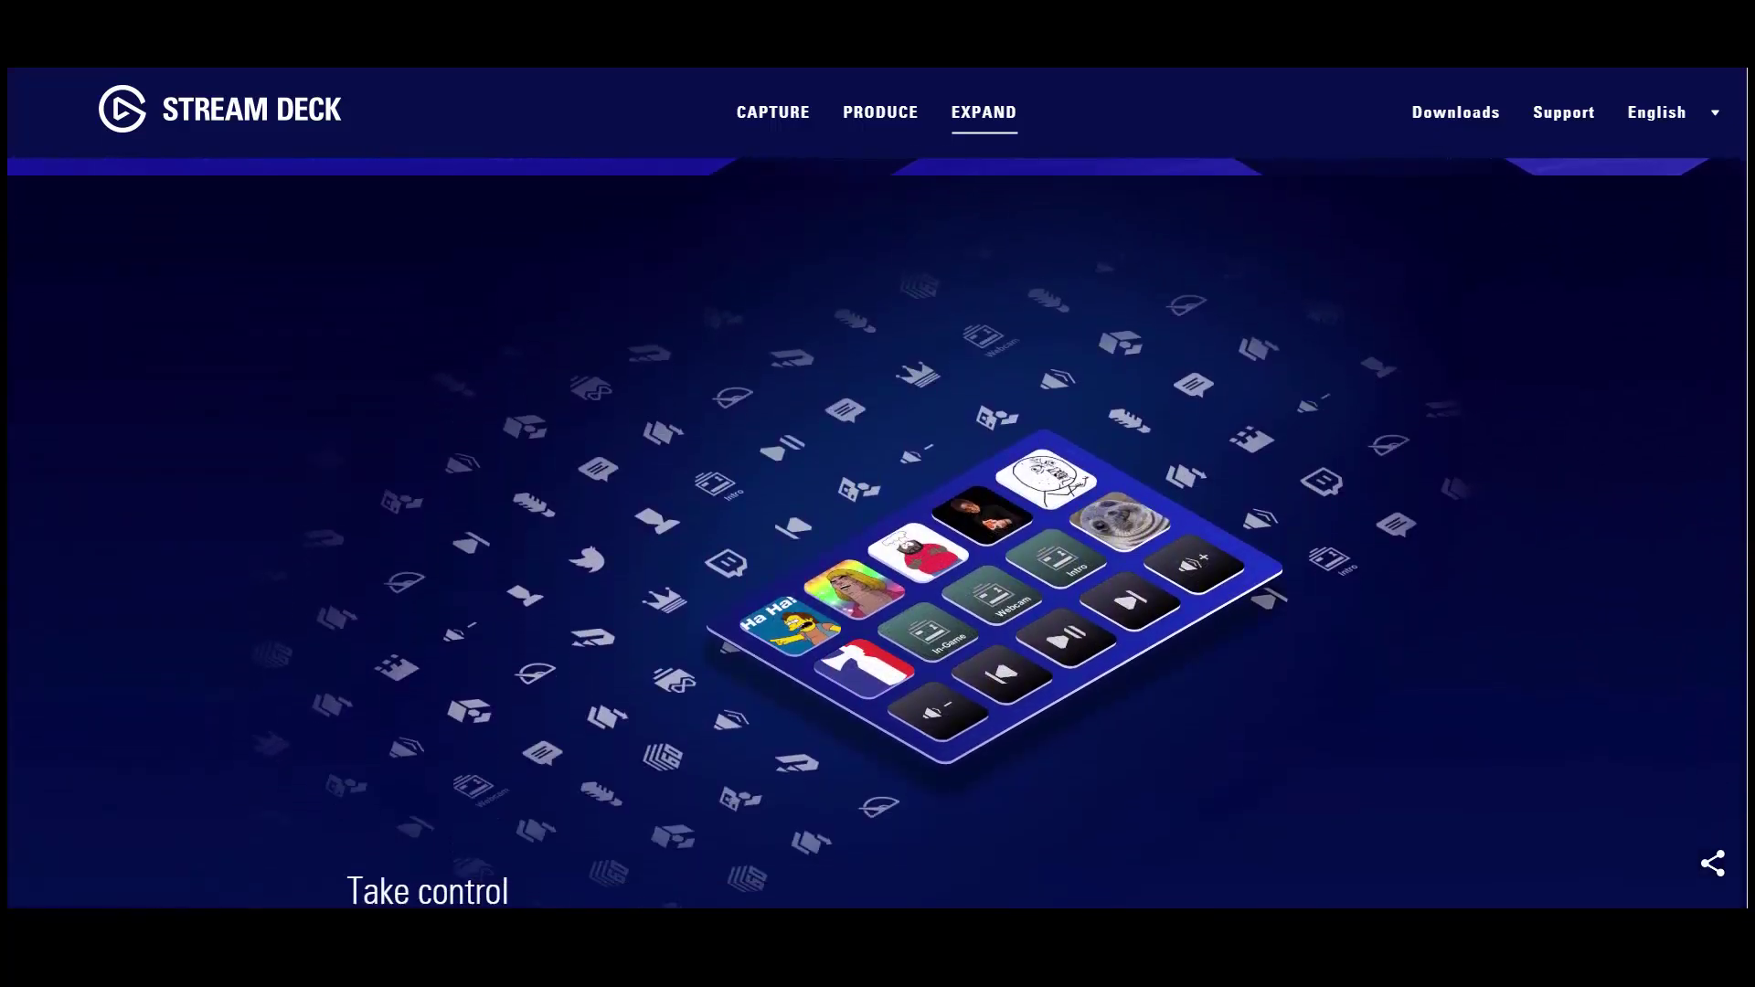
scroll(878, 494, down, 5)
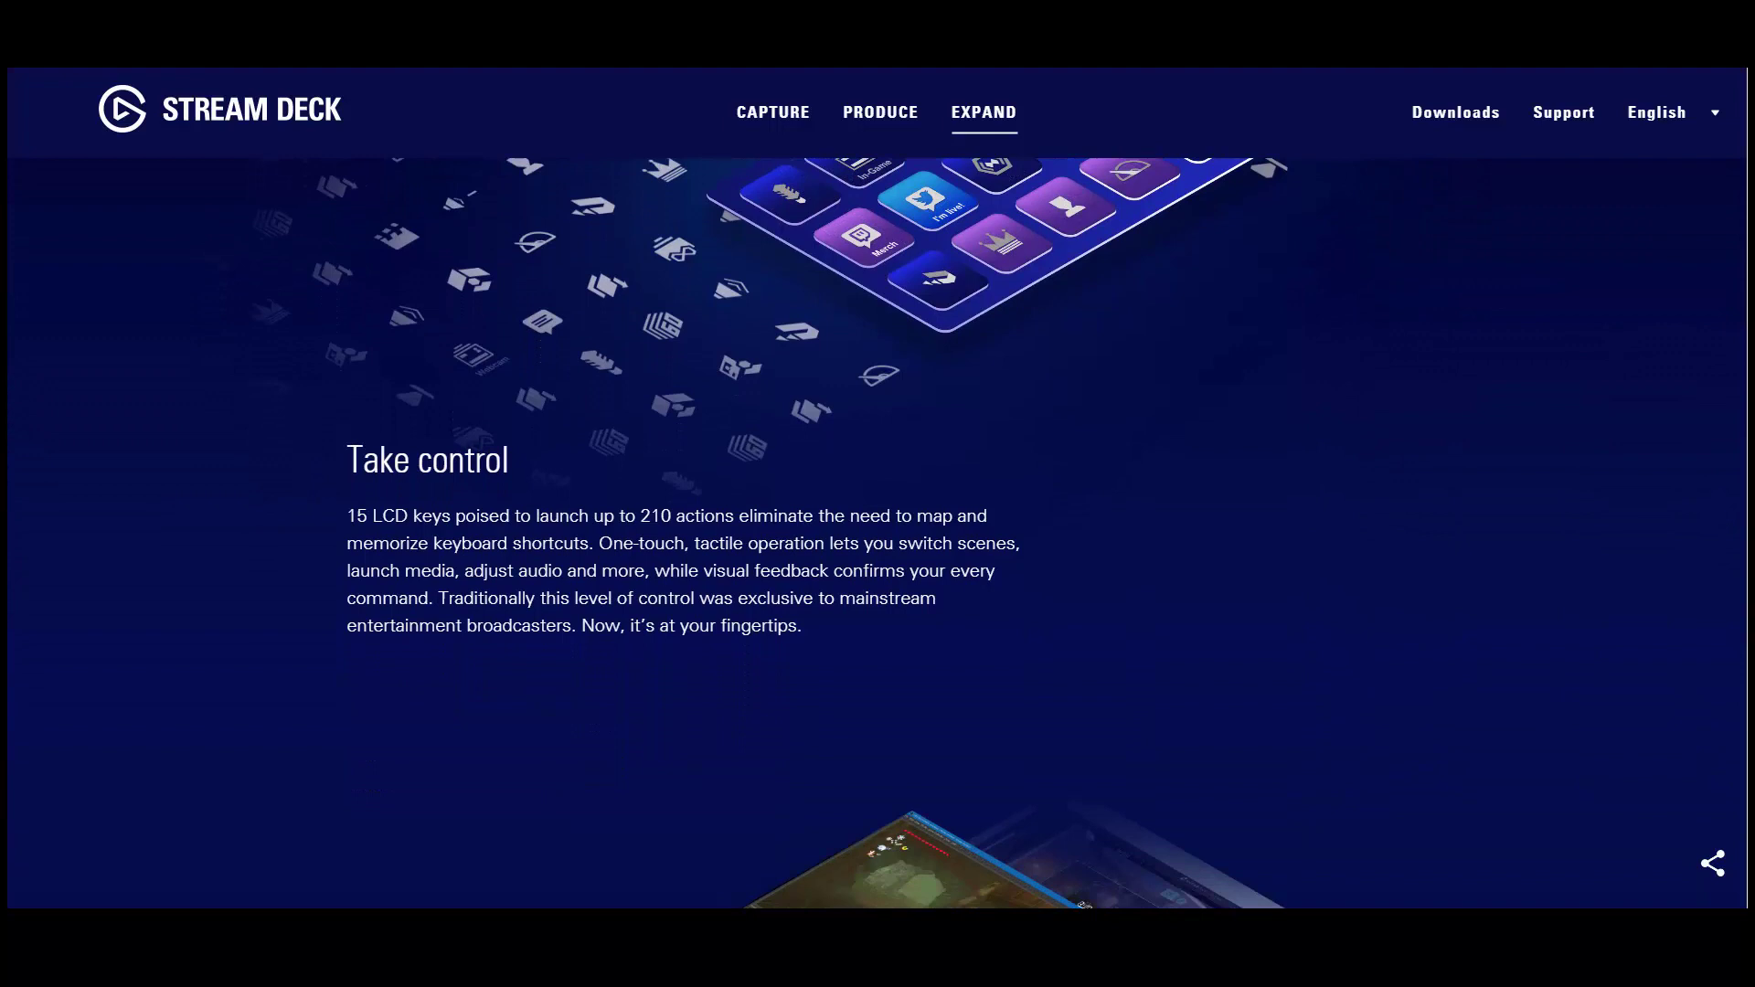
scroll(877, 493, down, 5)
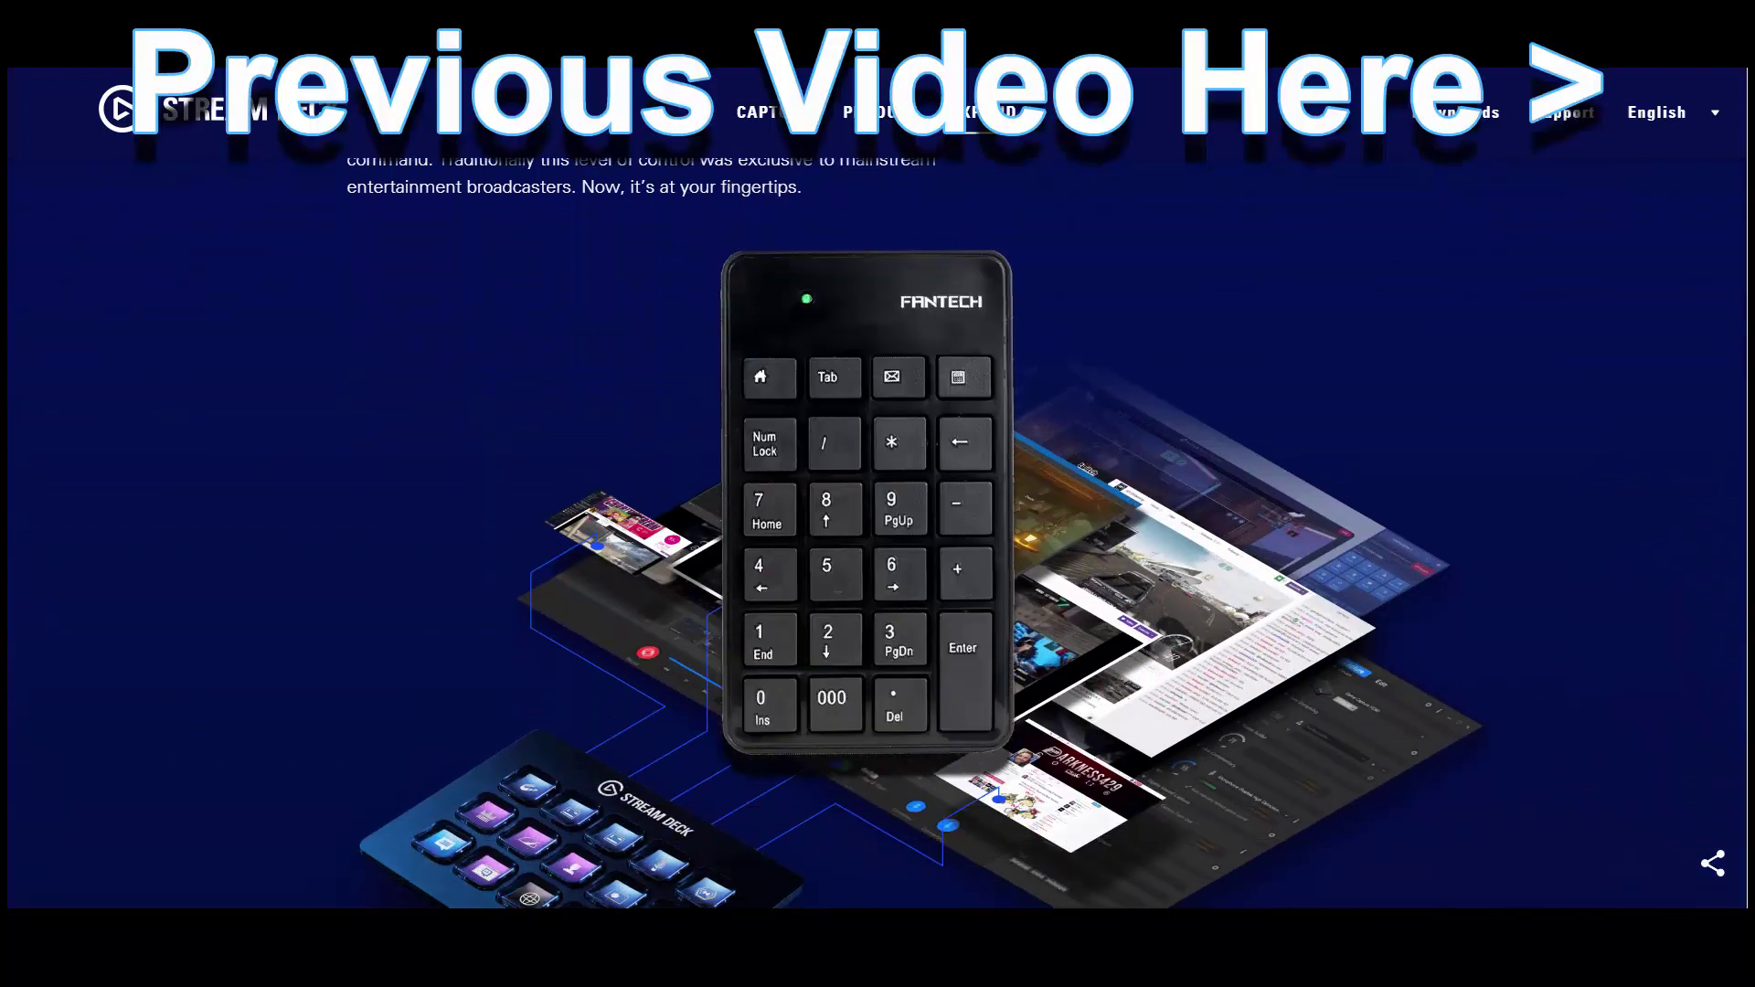
scroll(878, 493, down, 5)
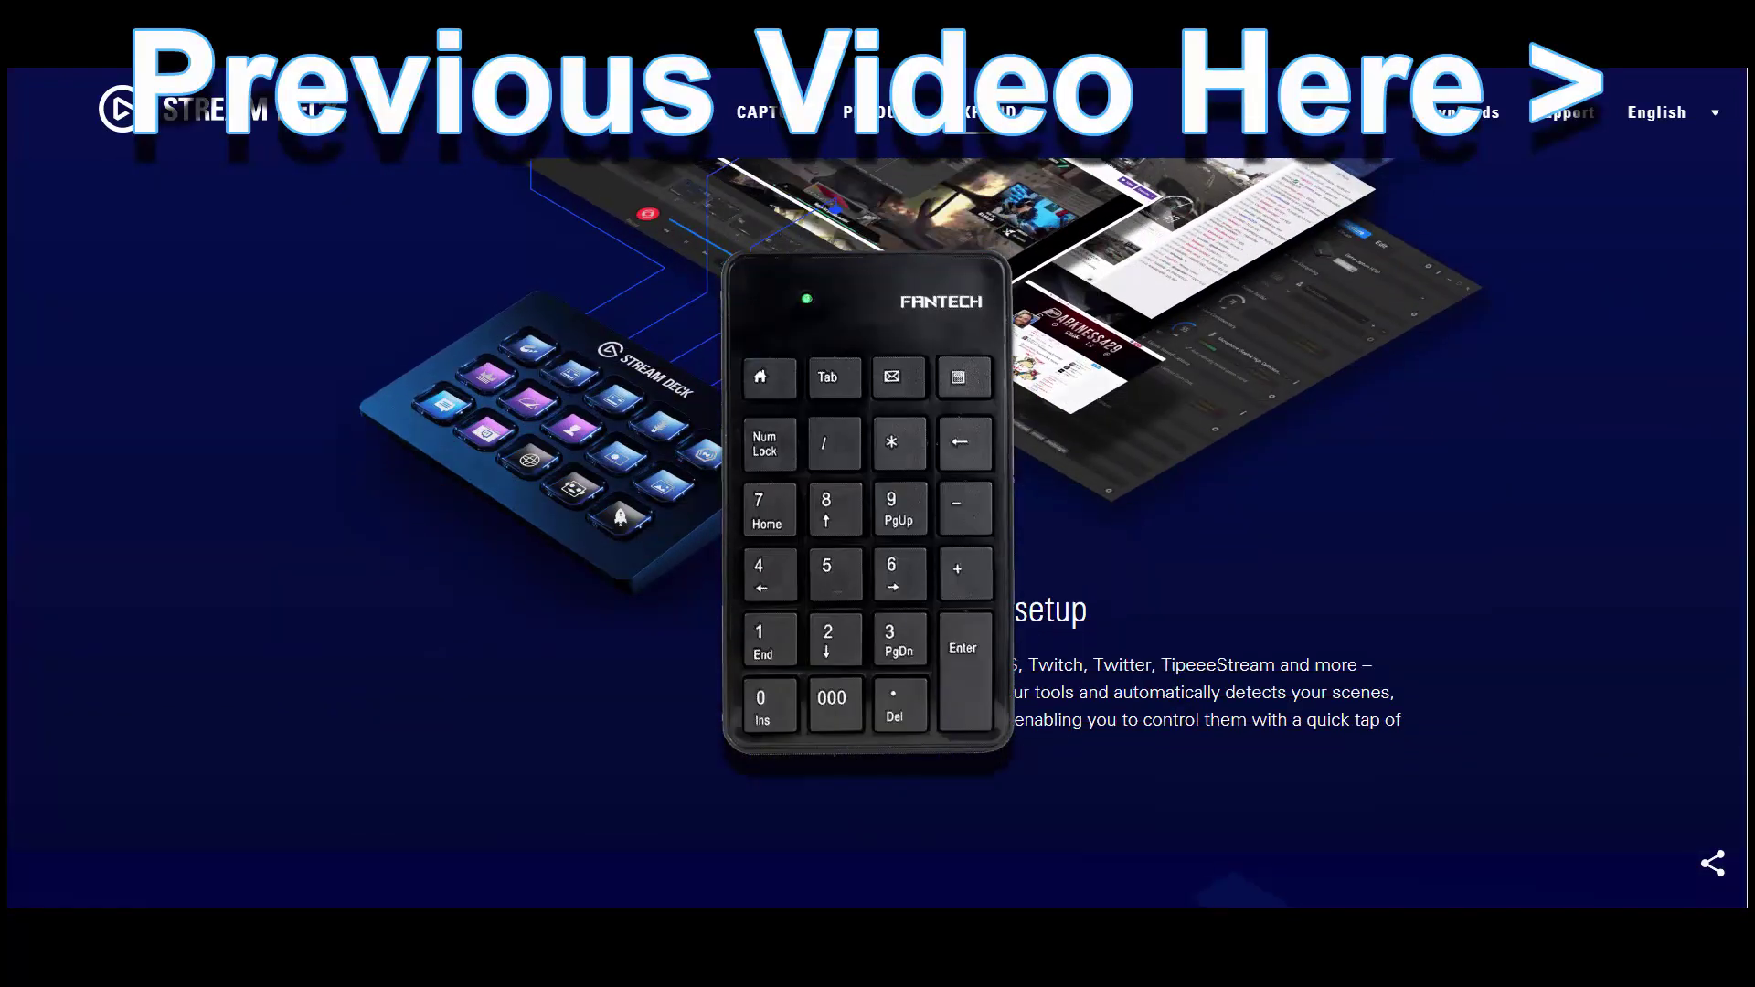
scroll(878, 494, down, 5)
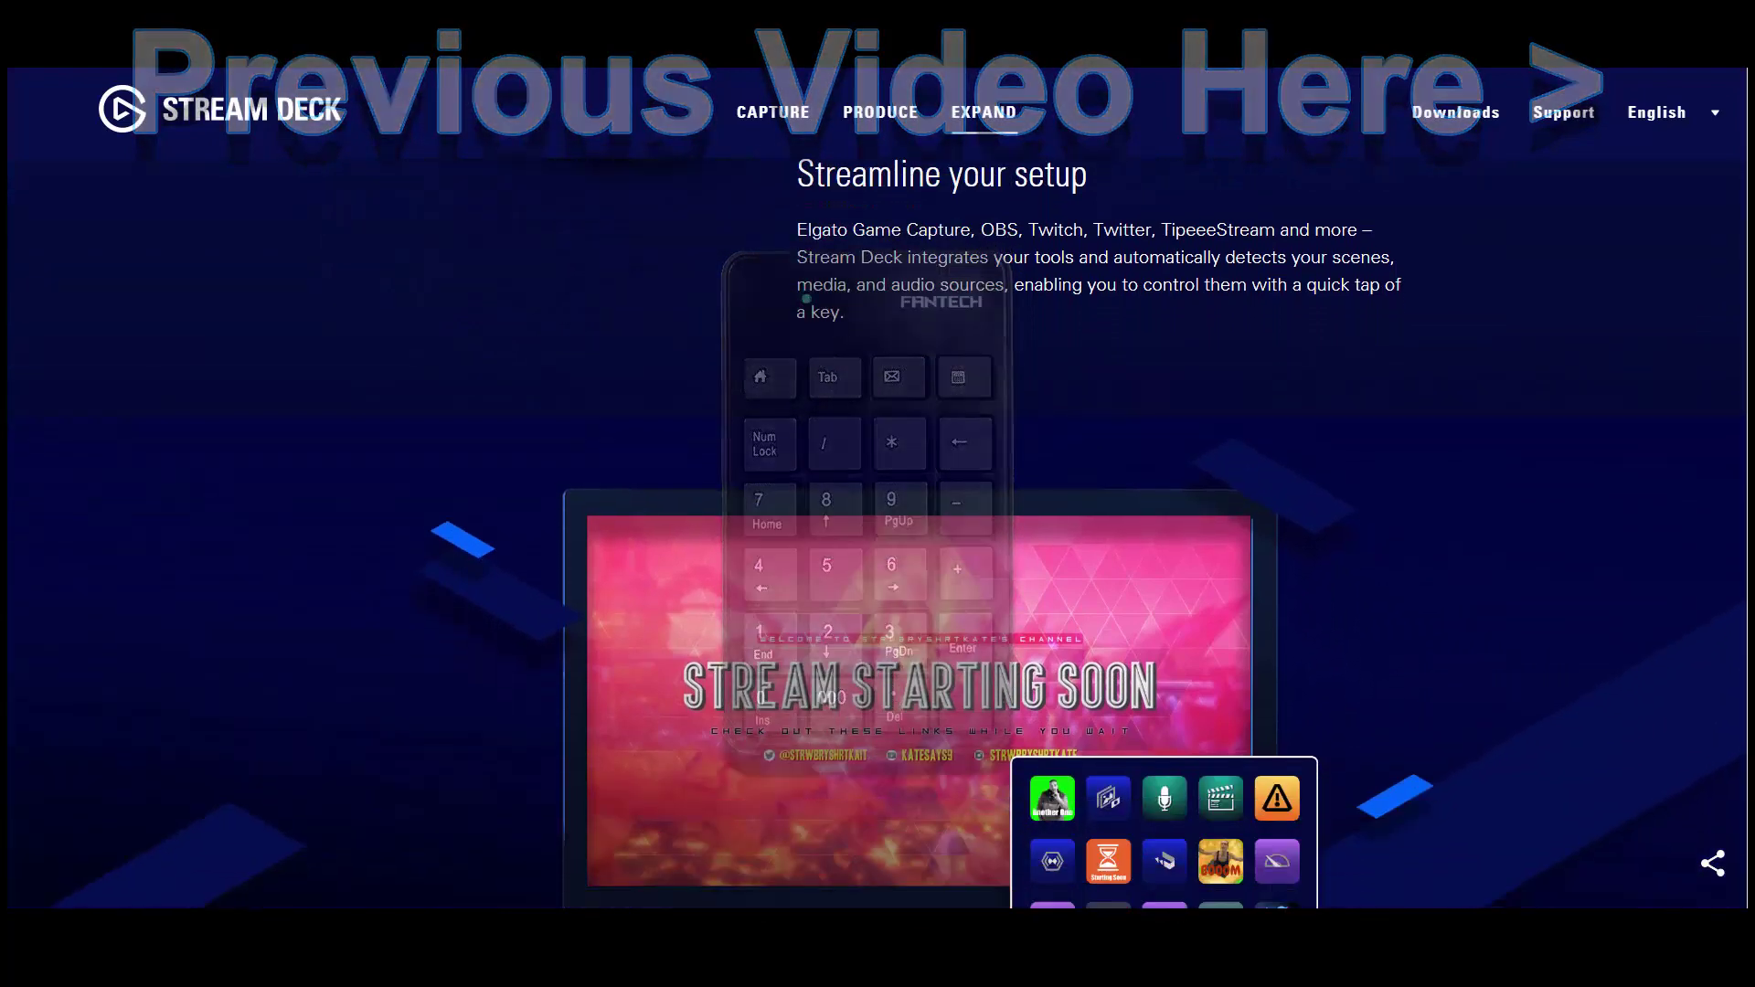
scroll(877, 494, down, 5)
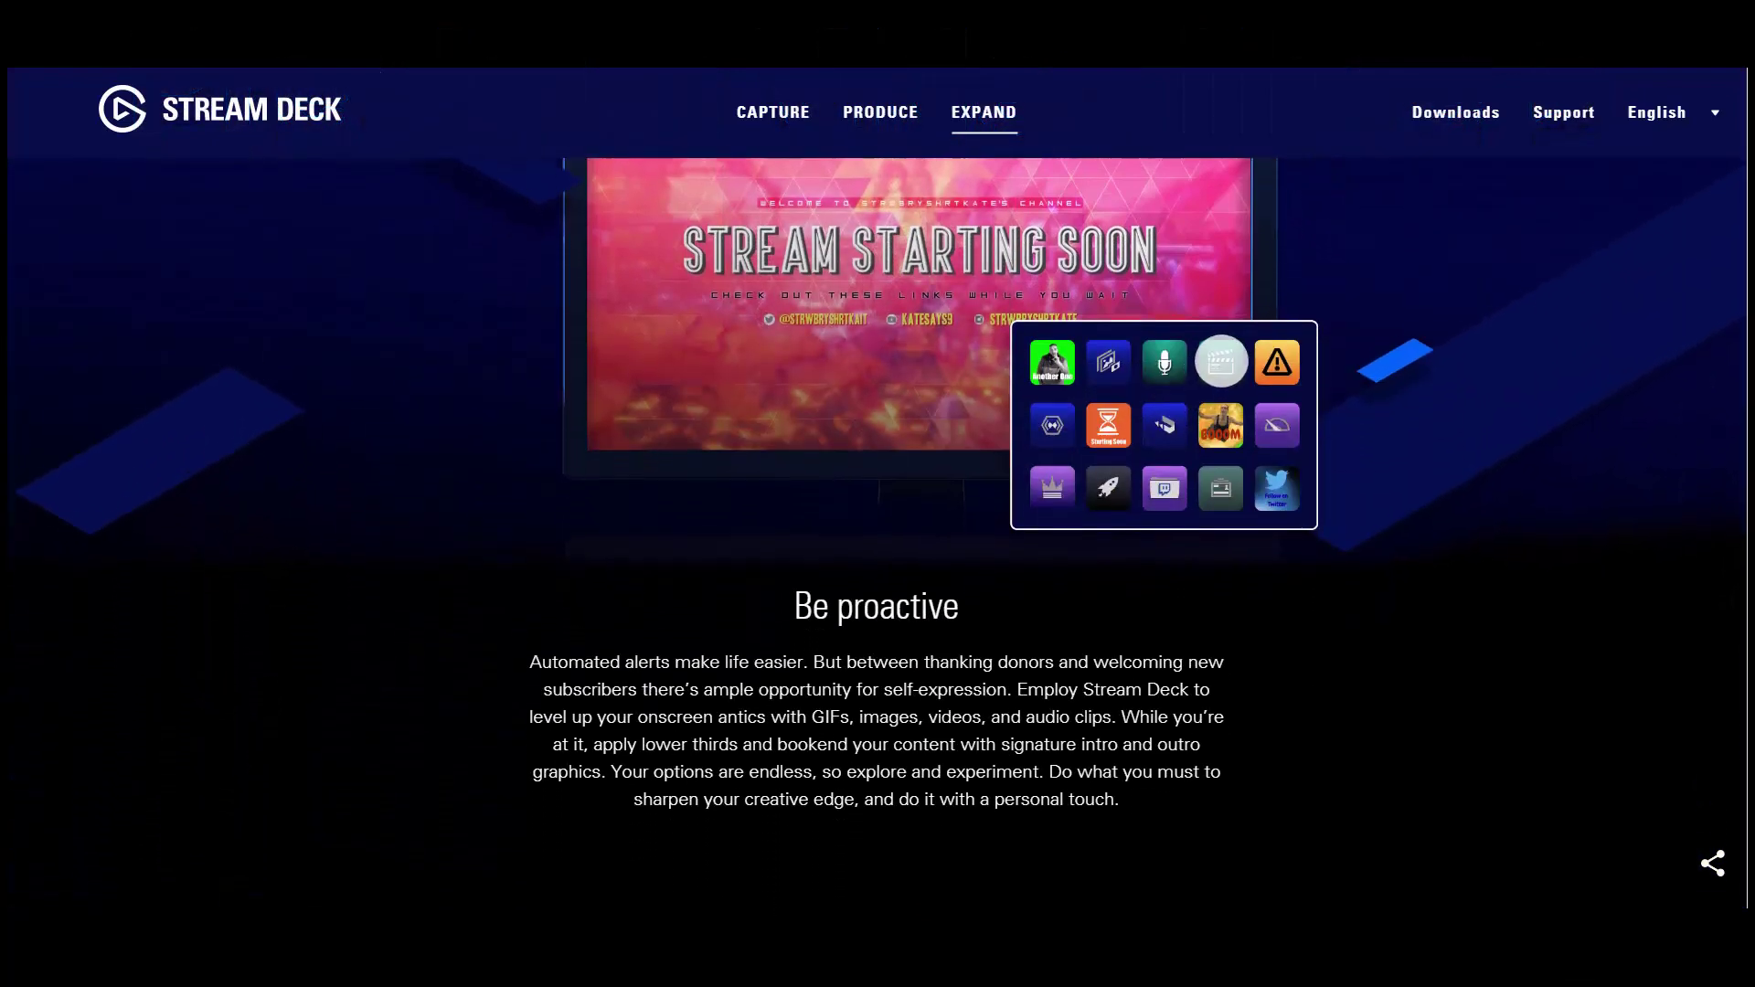
scroll(878, 494, down, 5)
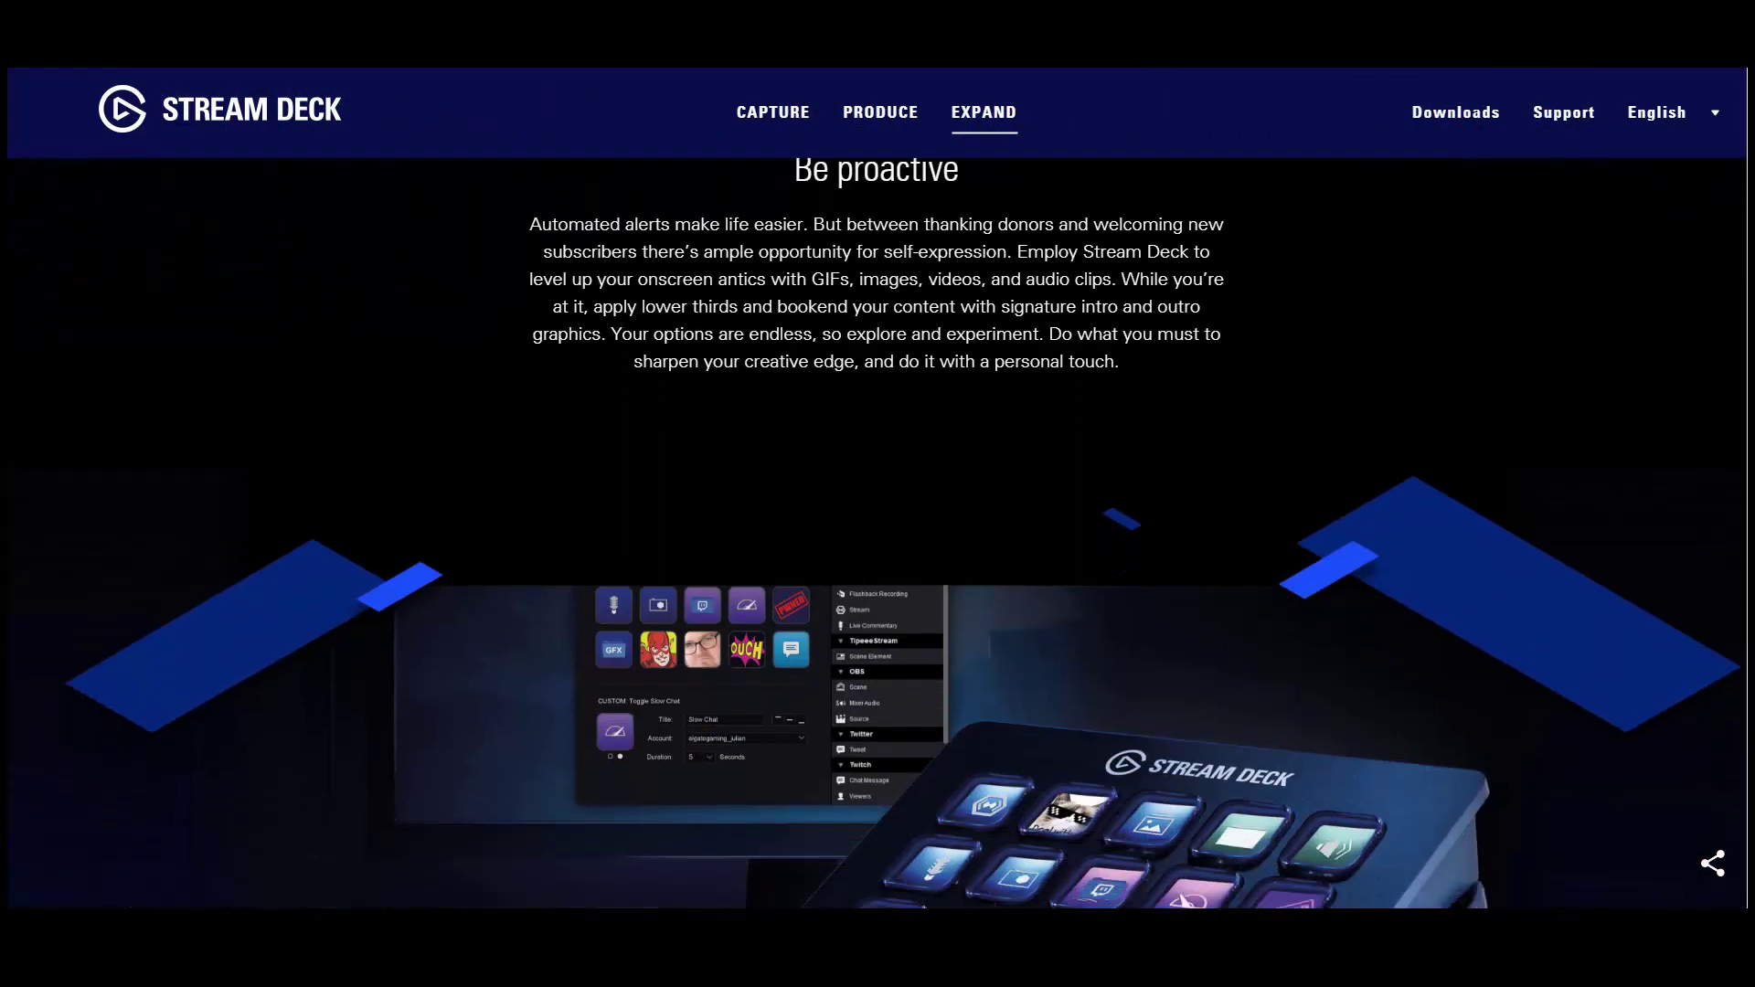
scroll(877, 494, down, 2)
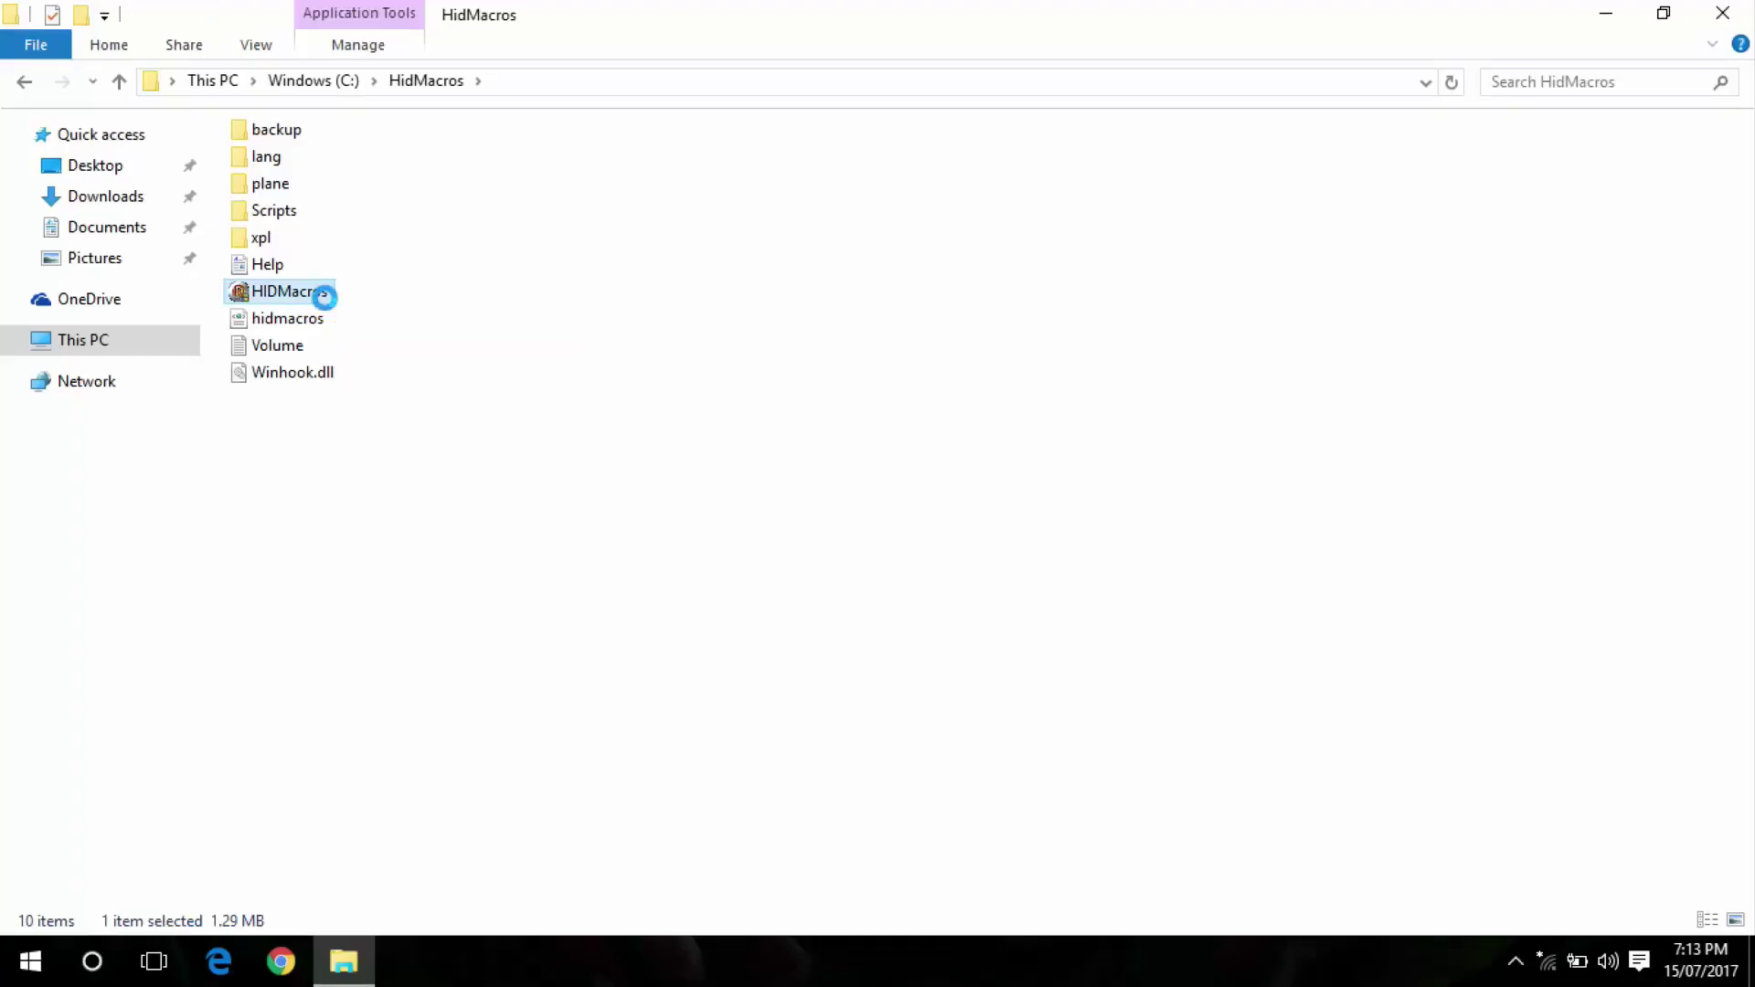
Step: Run HIDMacros.exe from C:\HidMacros with administrator rights
right_click(325, 295)
click(377, 333)
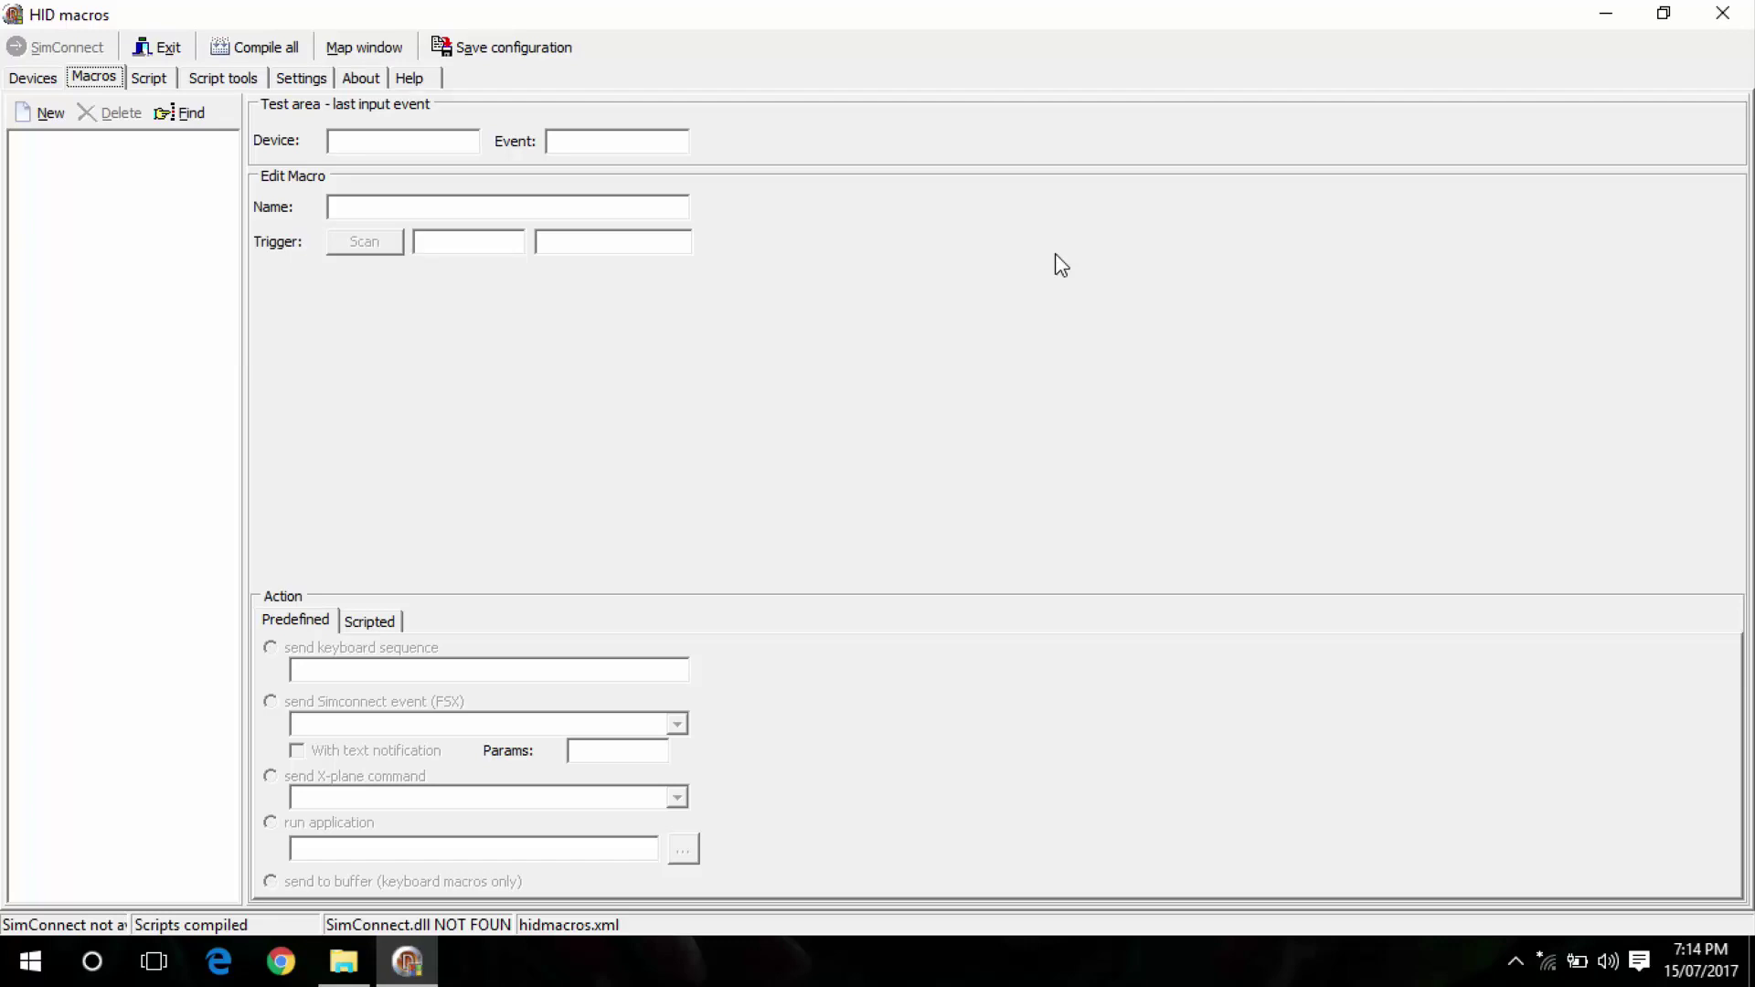
Step: Scroll through the Help tab, then add a blank New Macro on the Macros tab
click(420, 77)
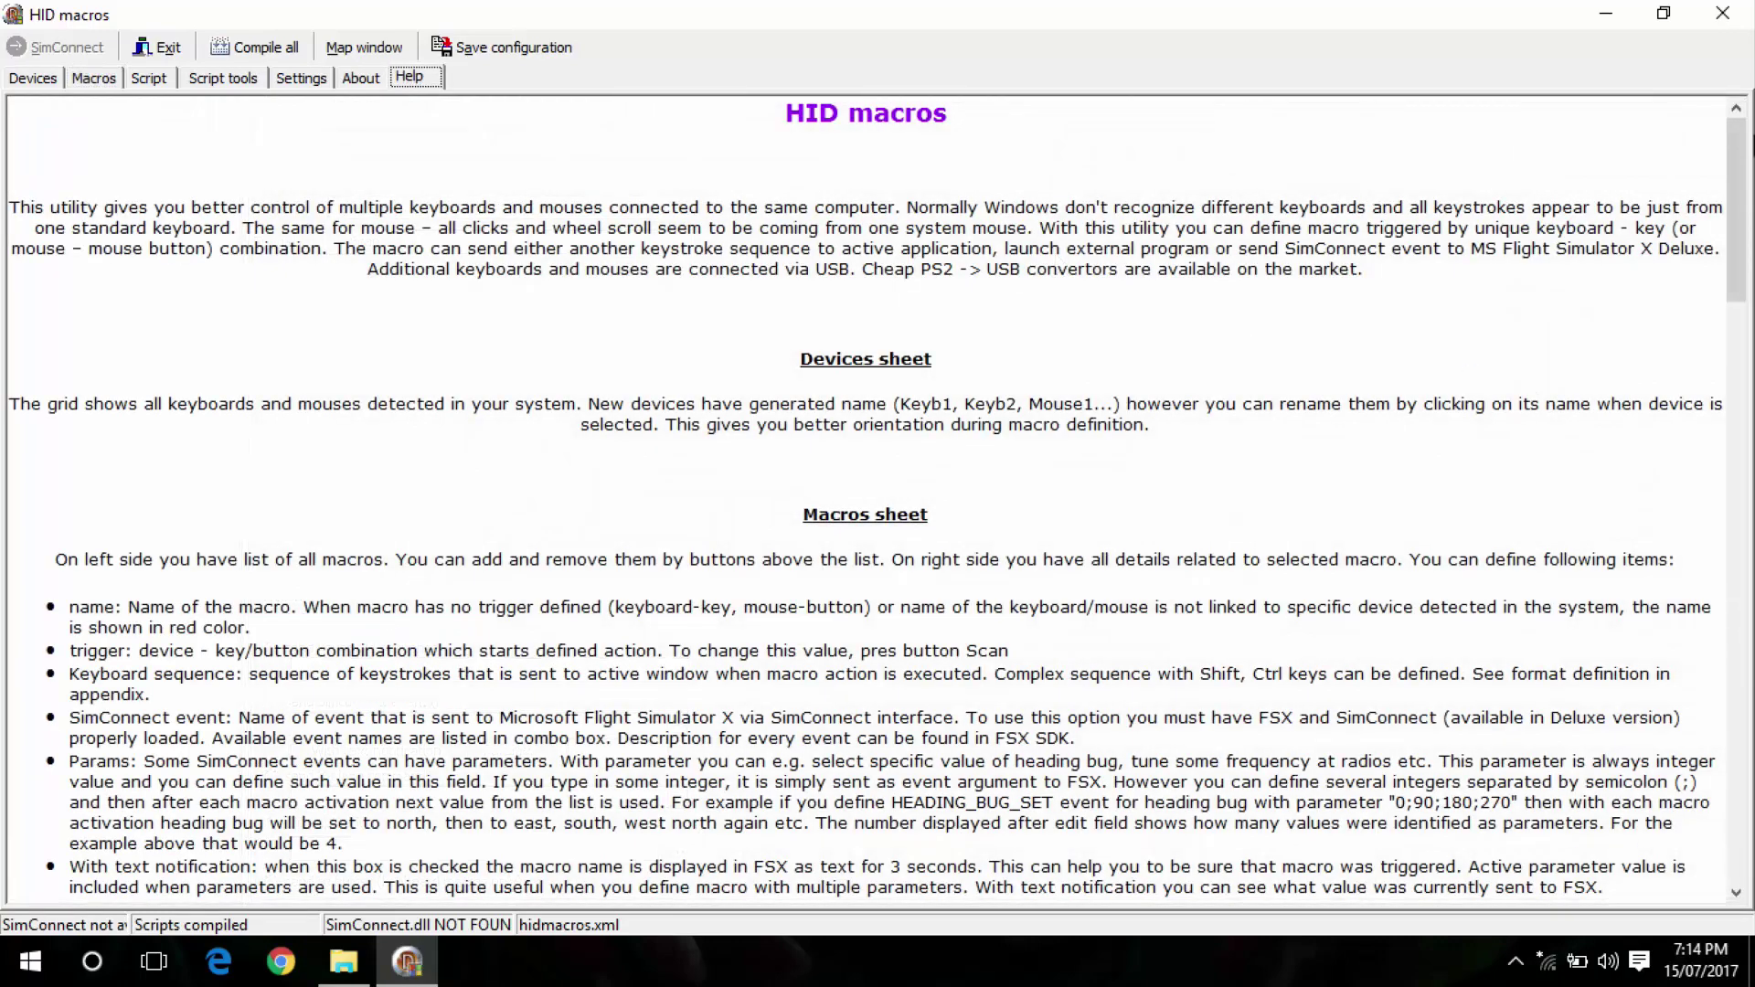
drag(1734, 178, 1692, 552)
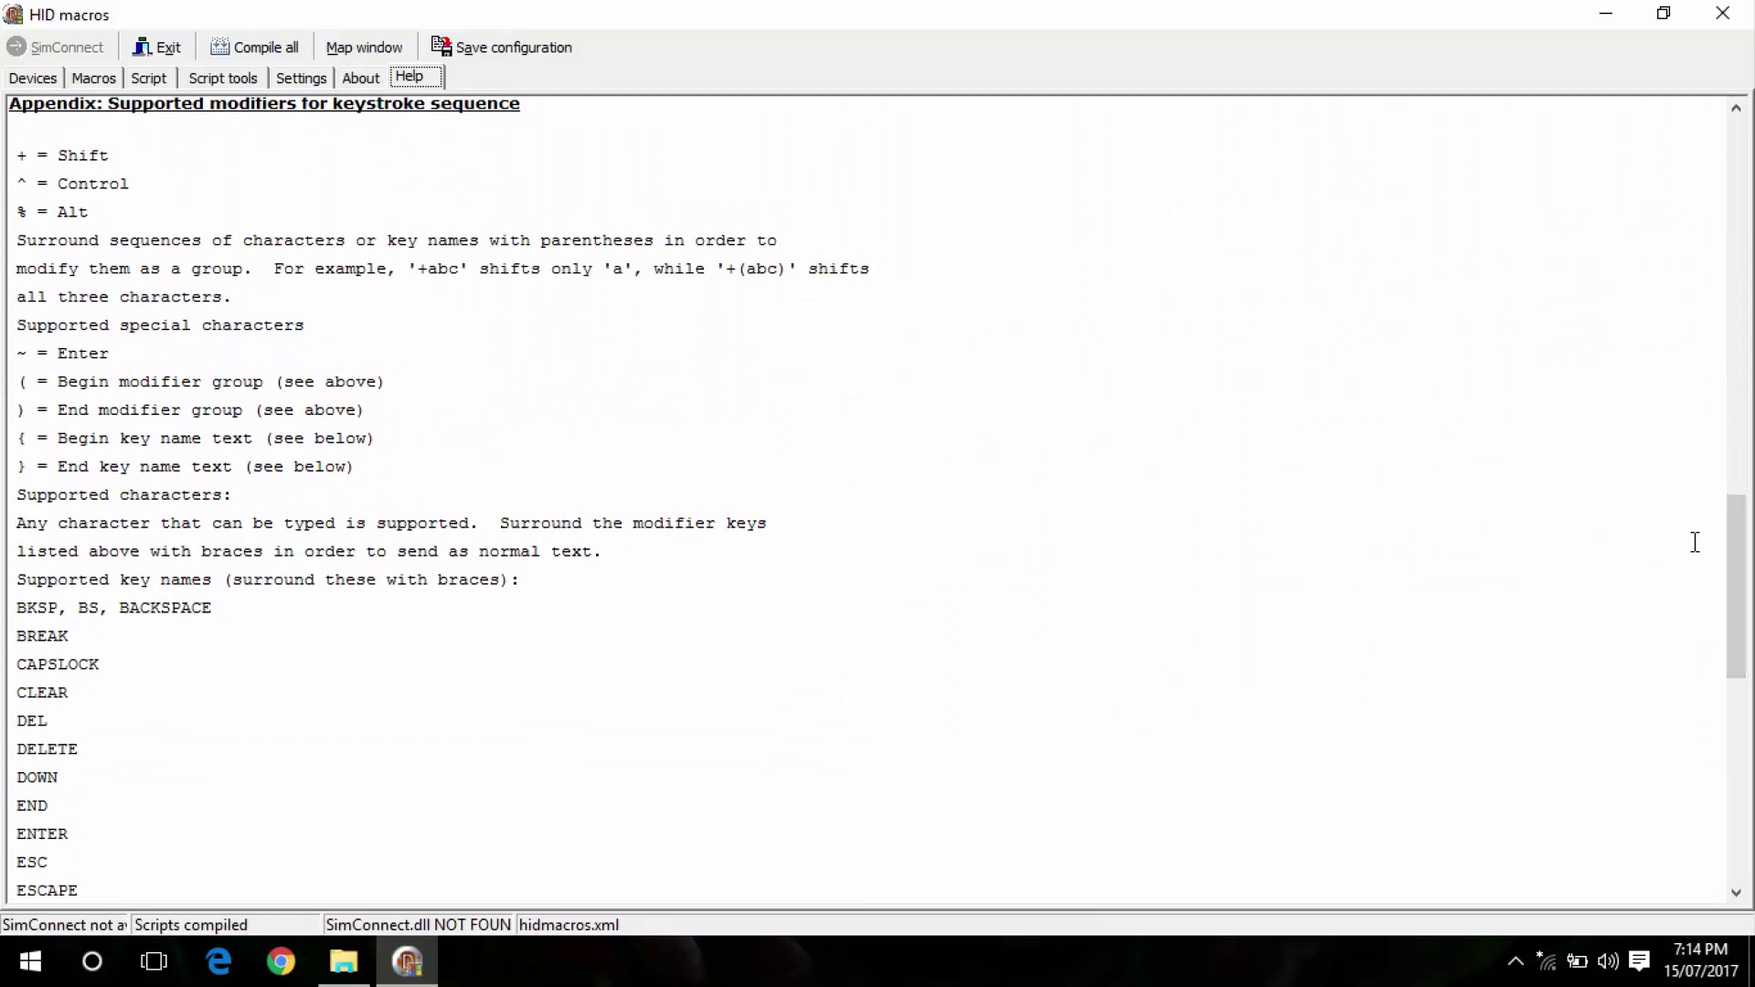
drag(1734, 546, 1714, 148)
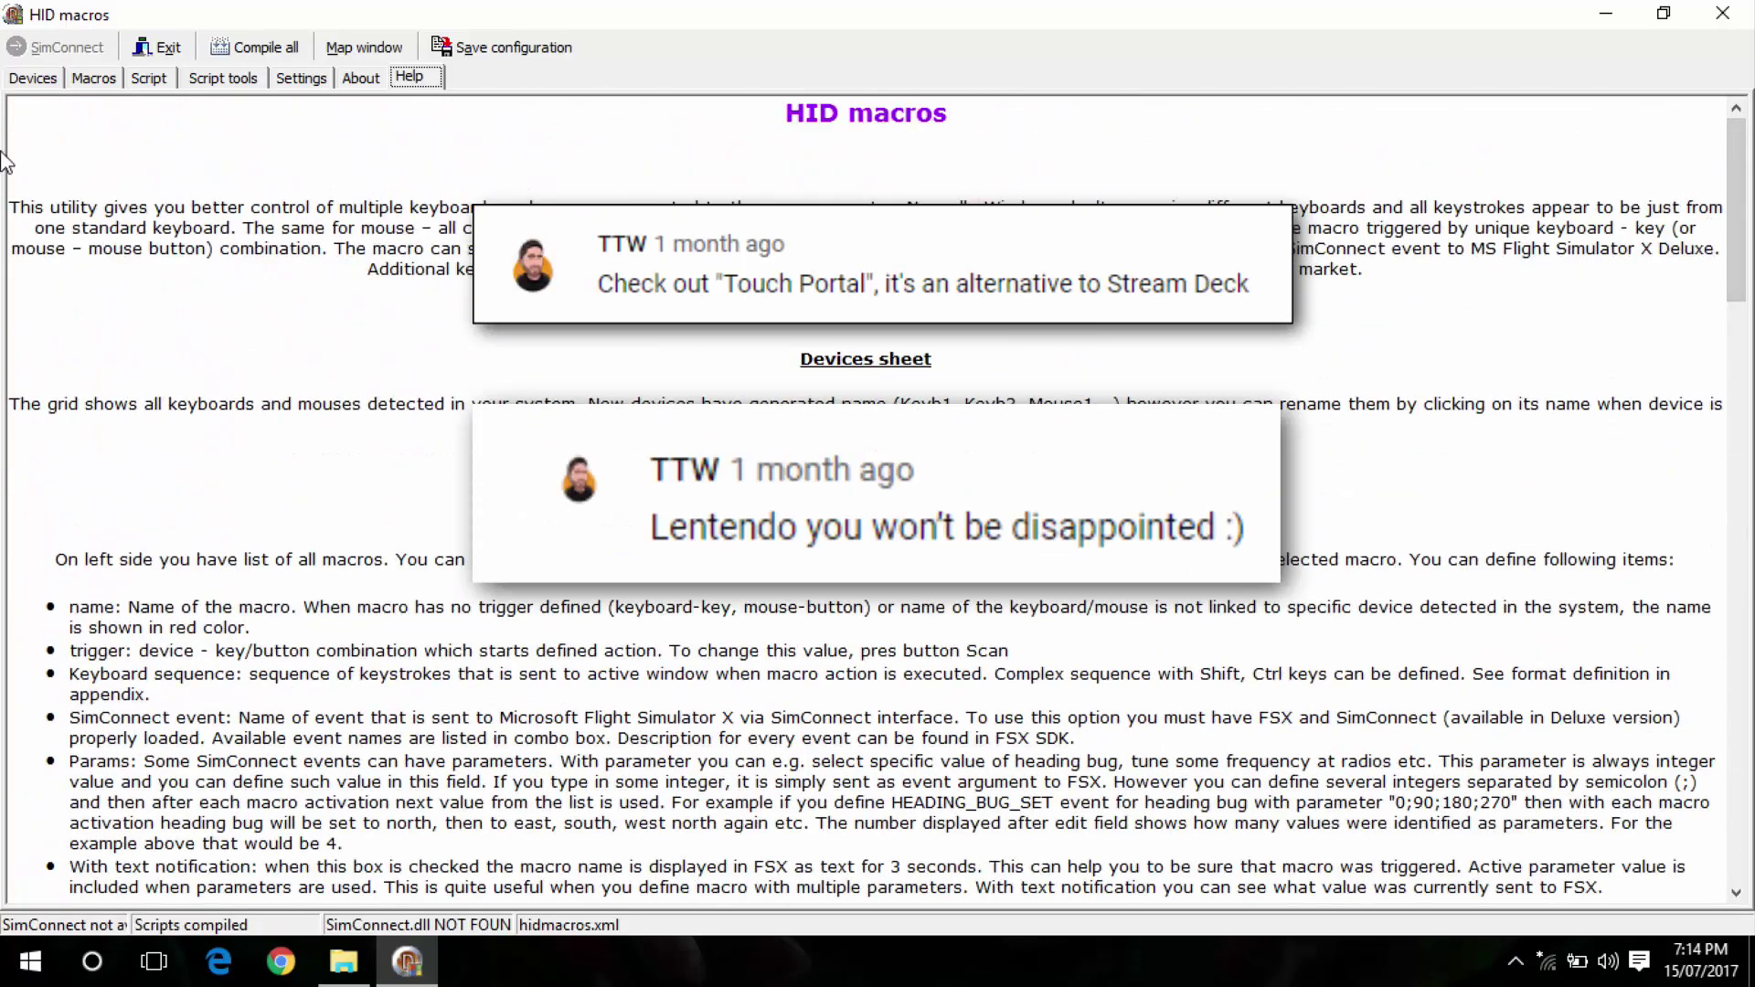
click(86, 79)
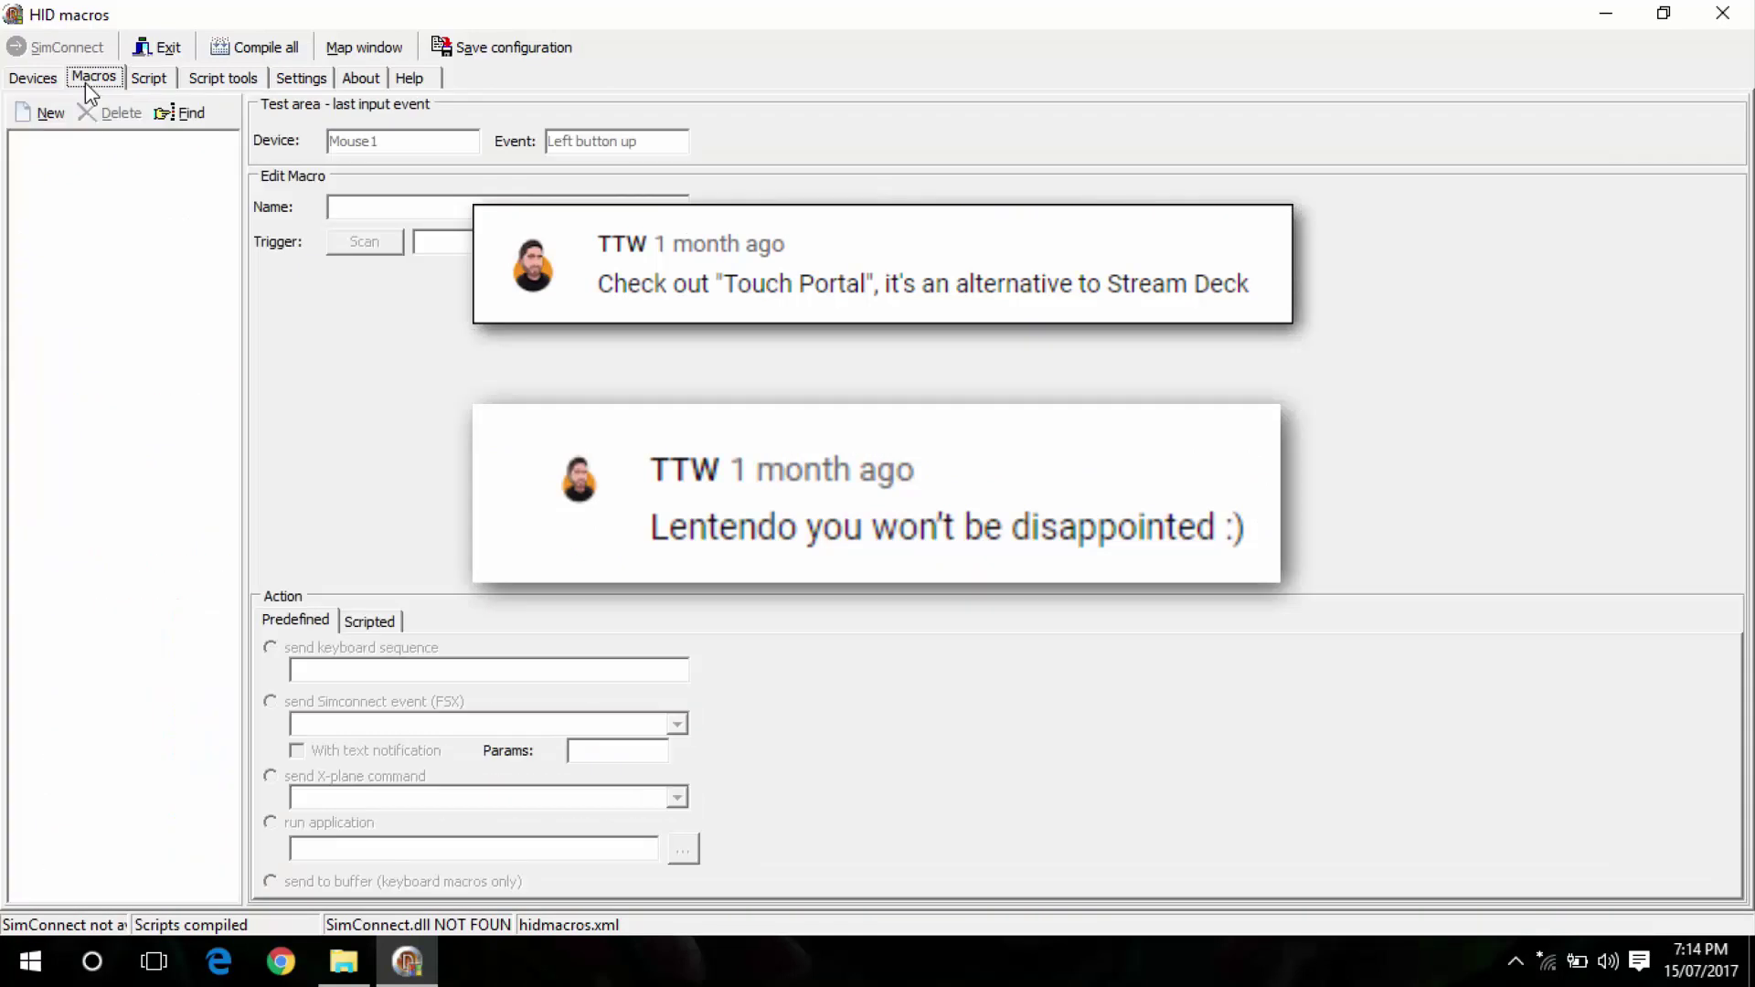
click(38, 113)
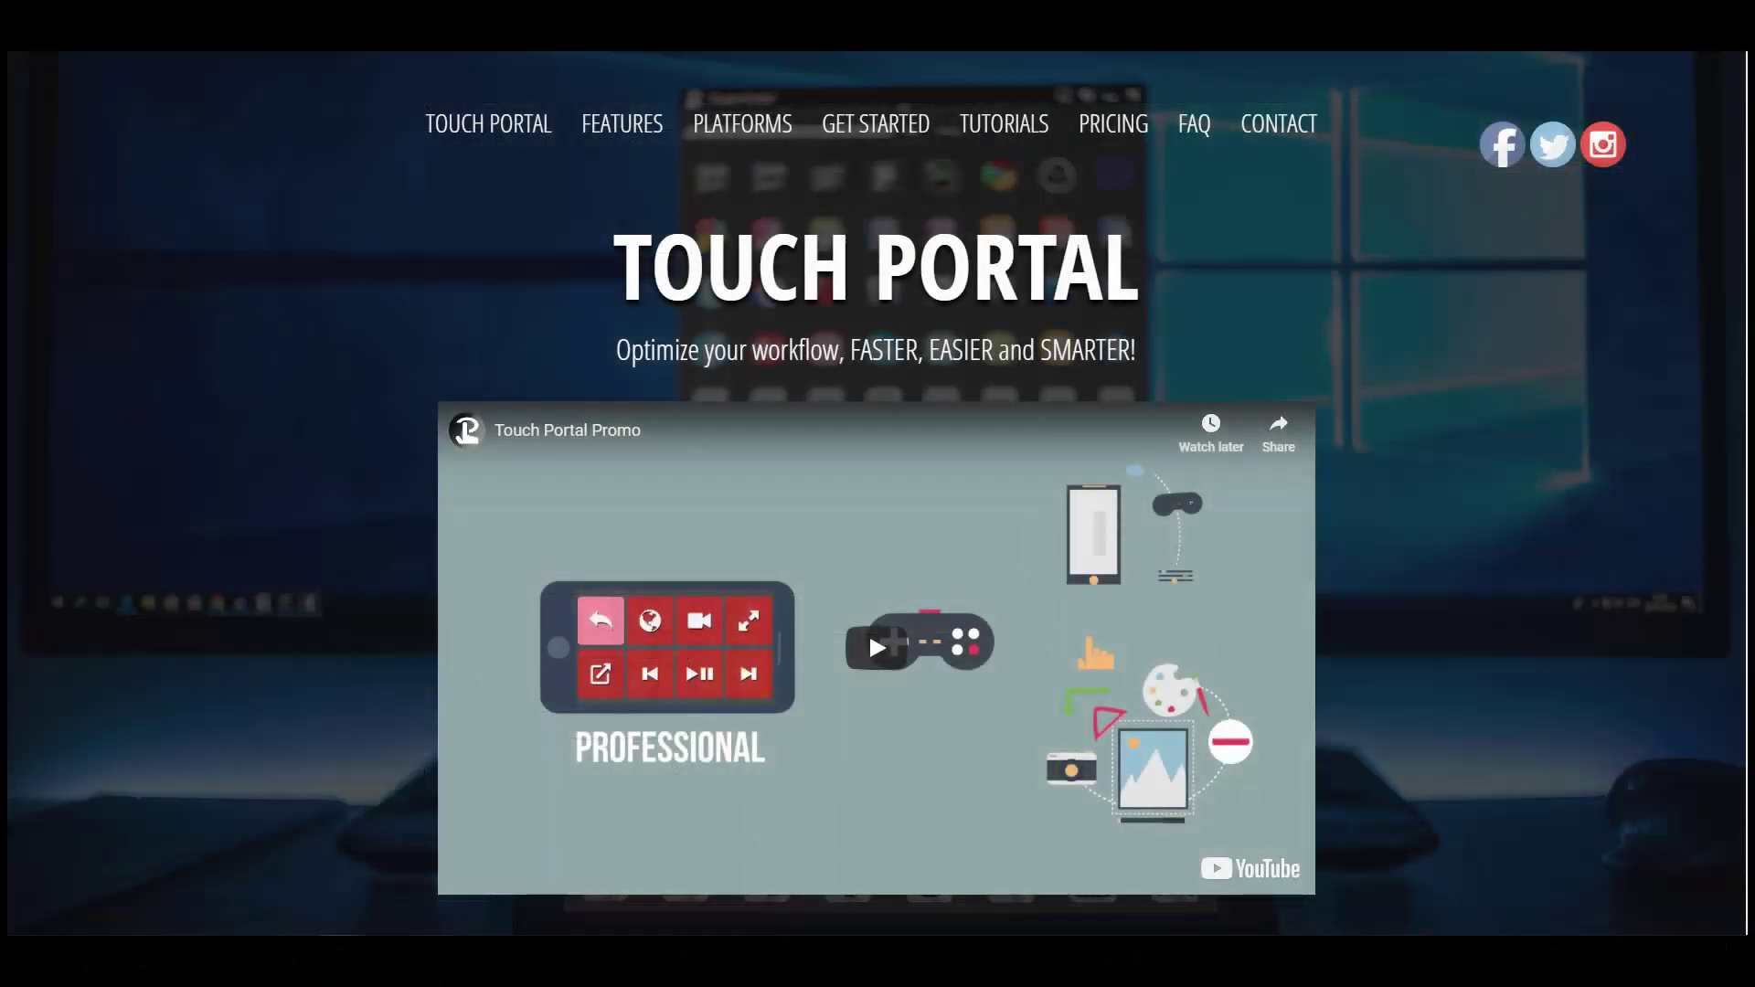
Step: Scroll the Touch Portal site past Tutorials down to the FAQ list and footer
scroll(878, 493, down, 1)
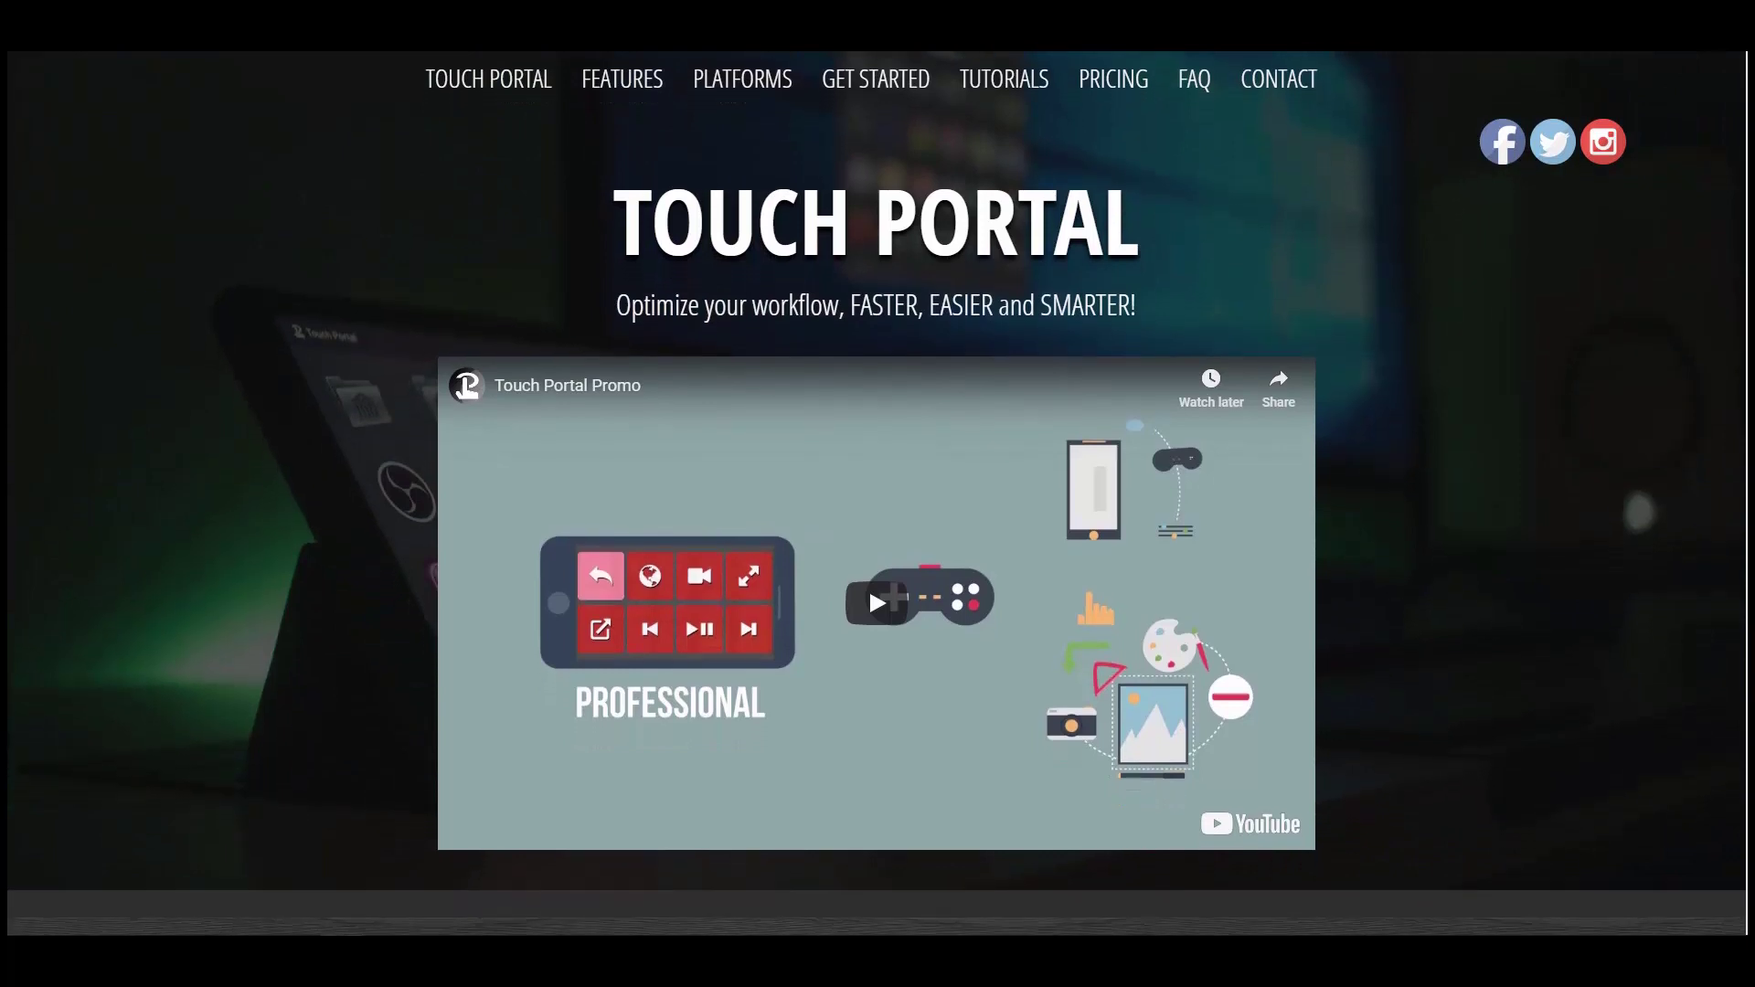
scroll(878, 493, down, 2)
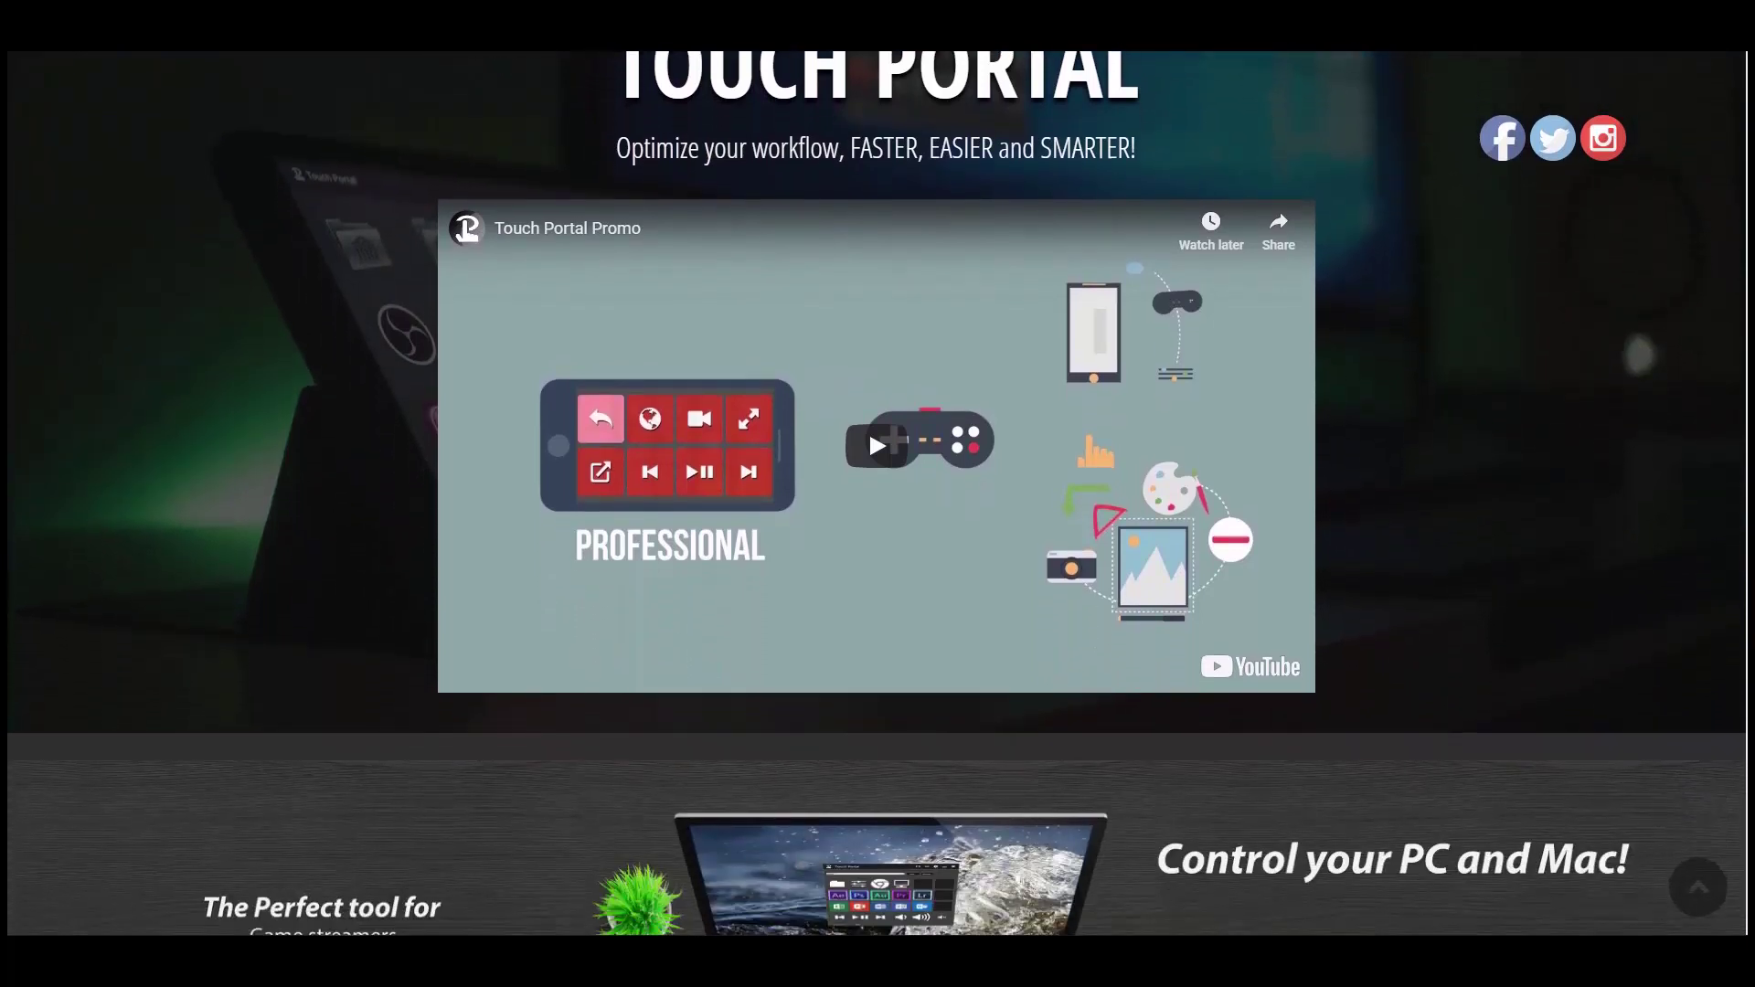
scroll(878, 494, down, 2)
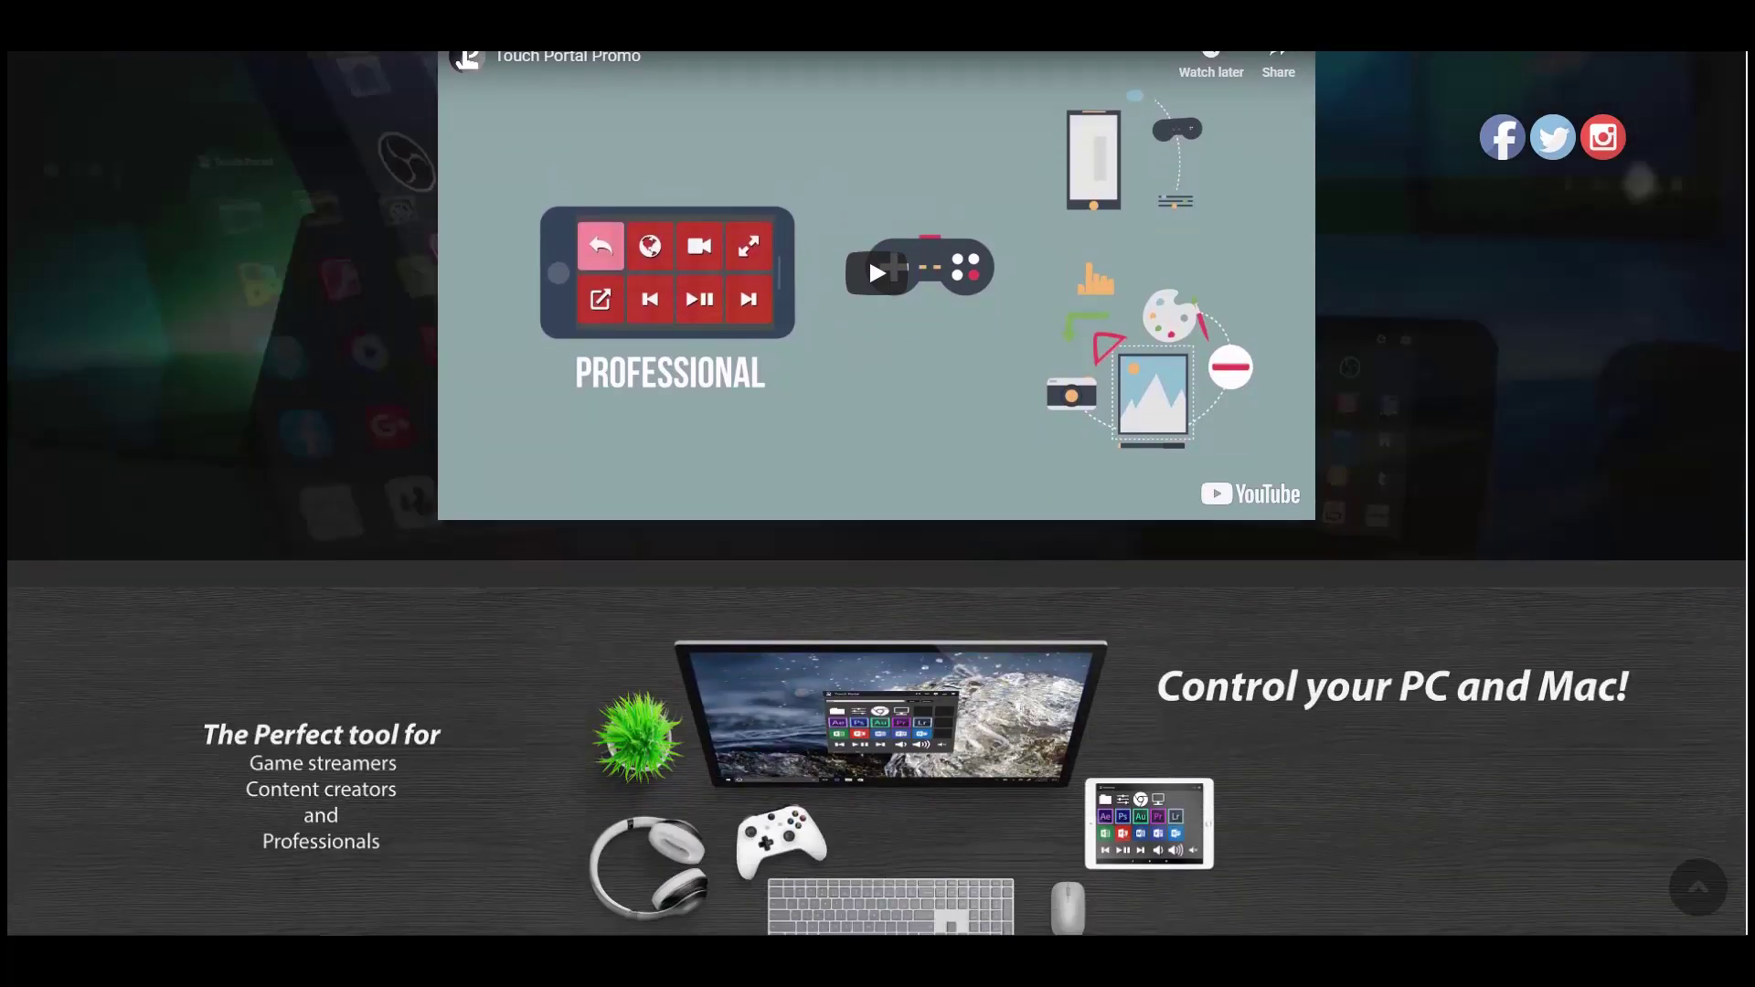
scroll(878, 493, down, 2)
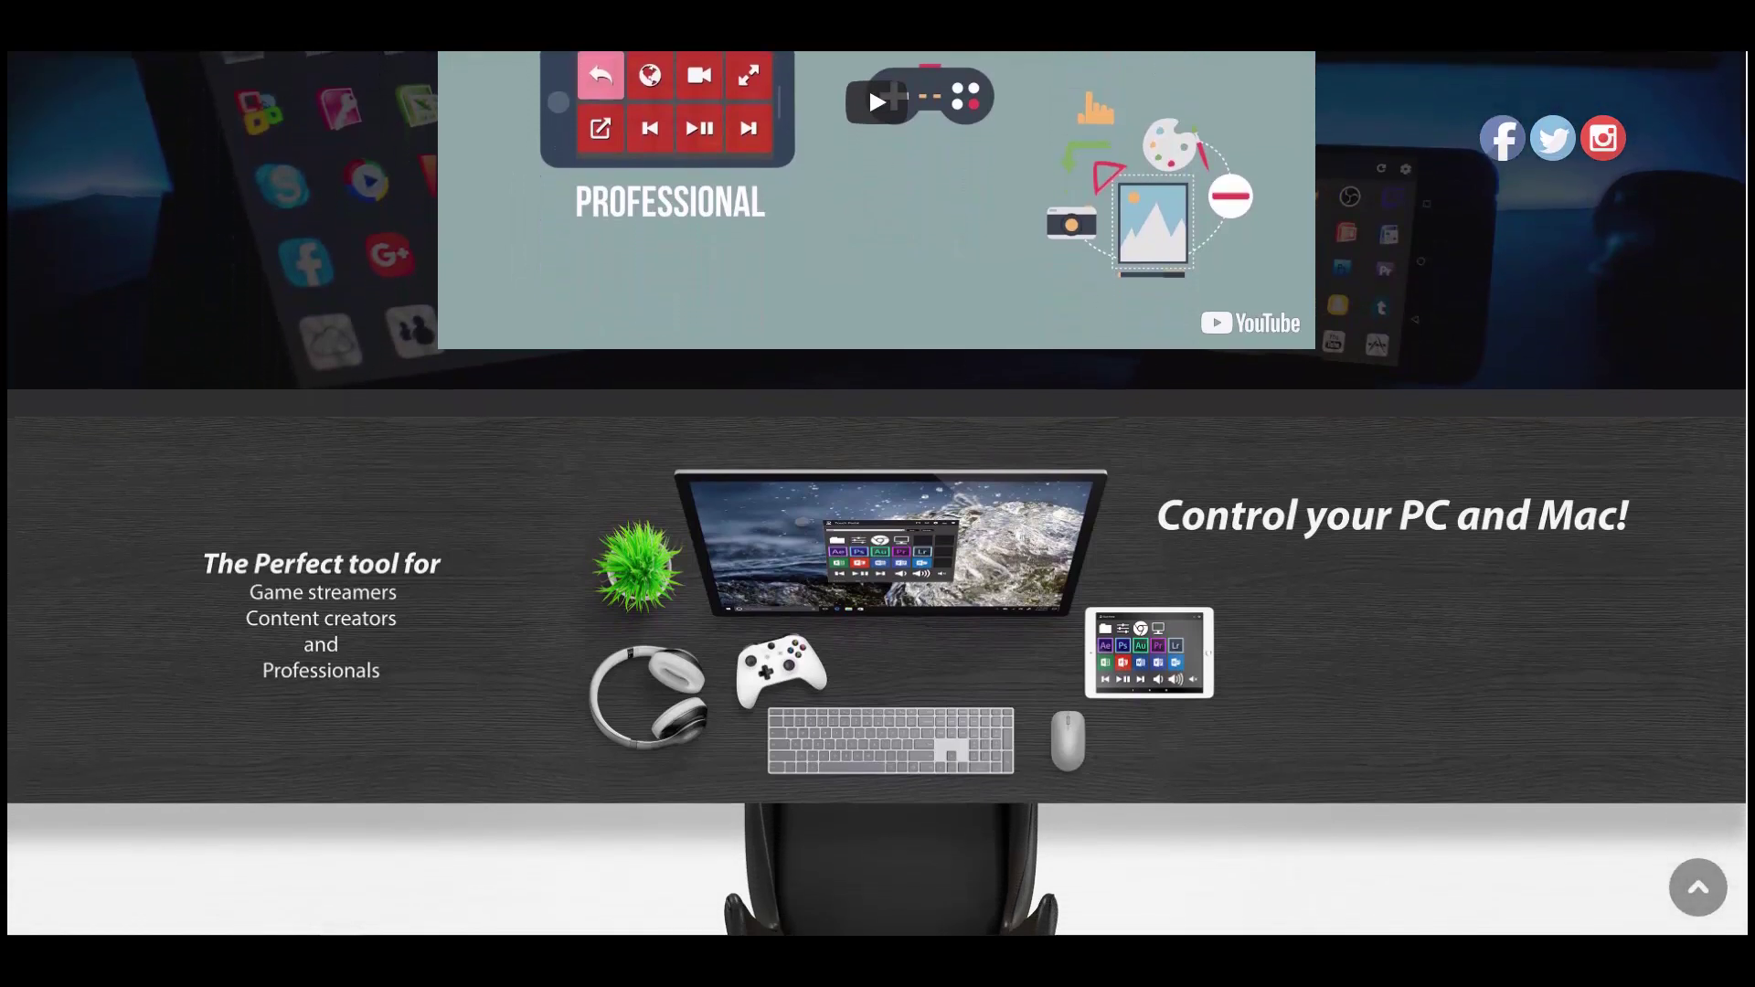
scroll(878, 494, down, 3)
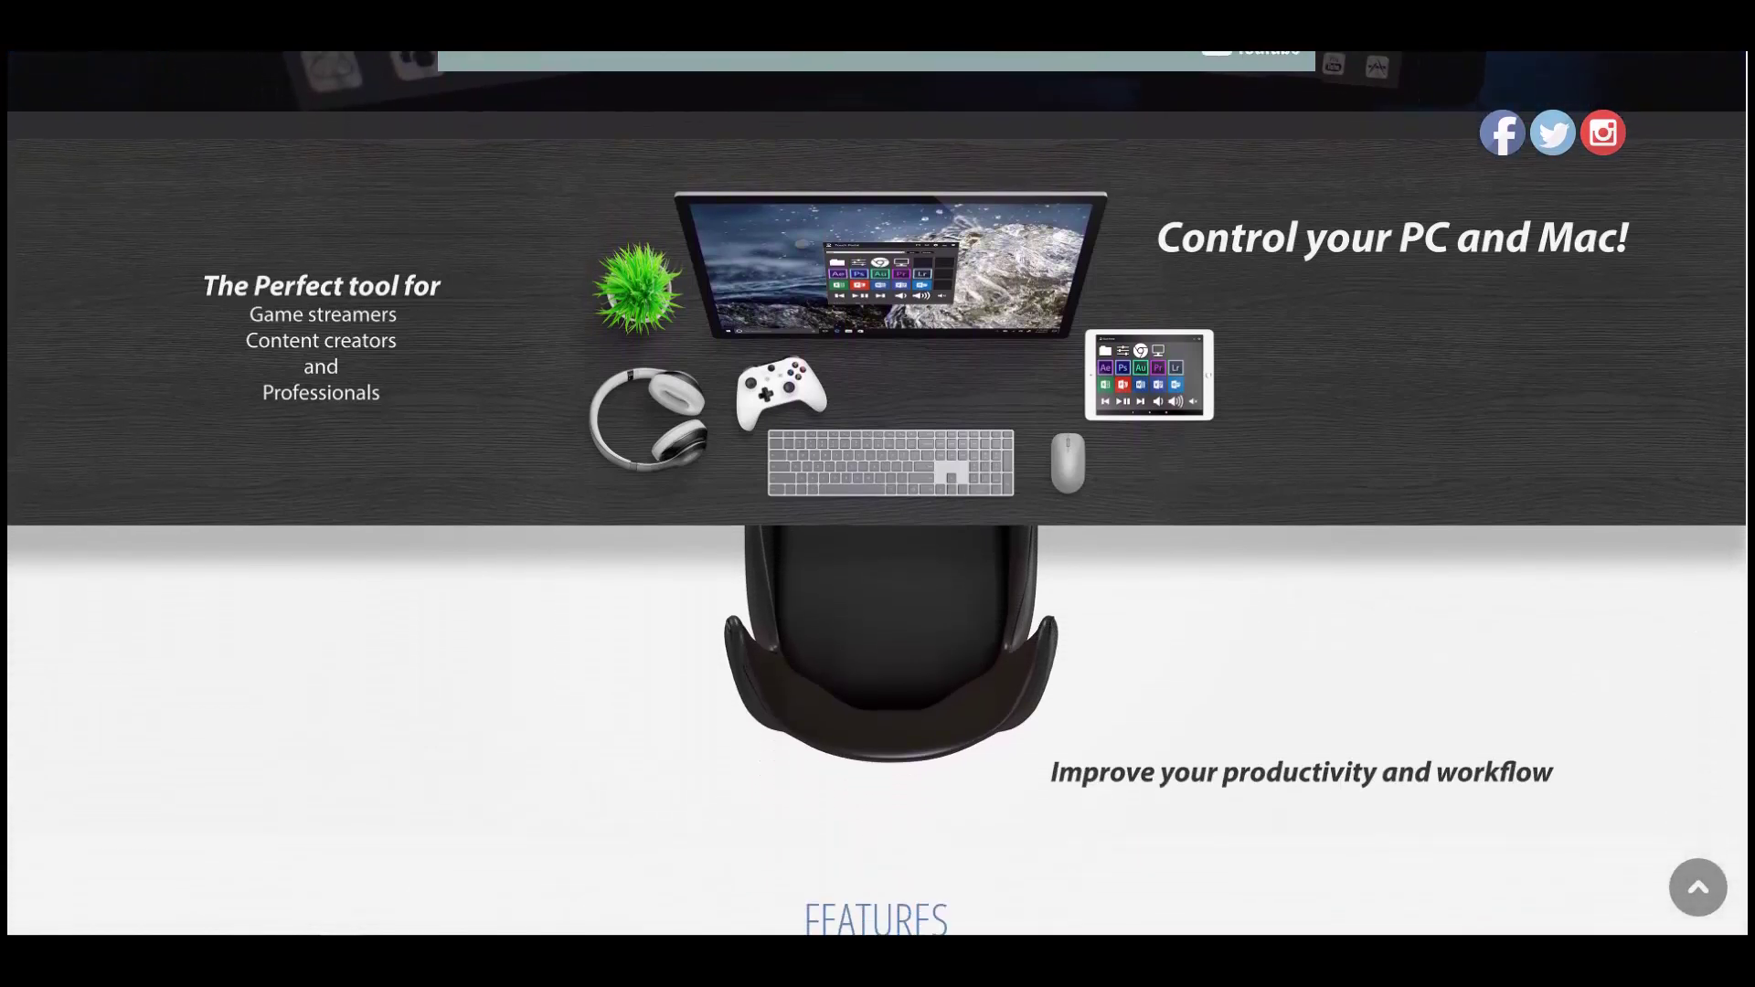
scroll(877, 494, down, 3)
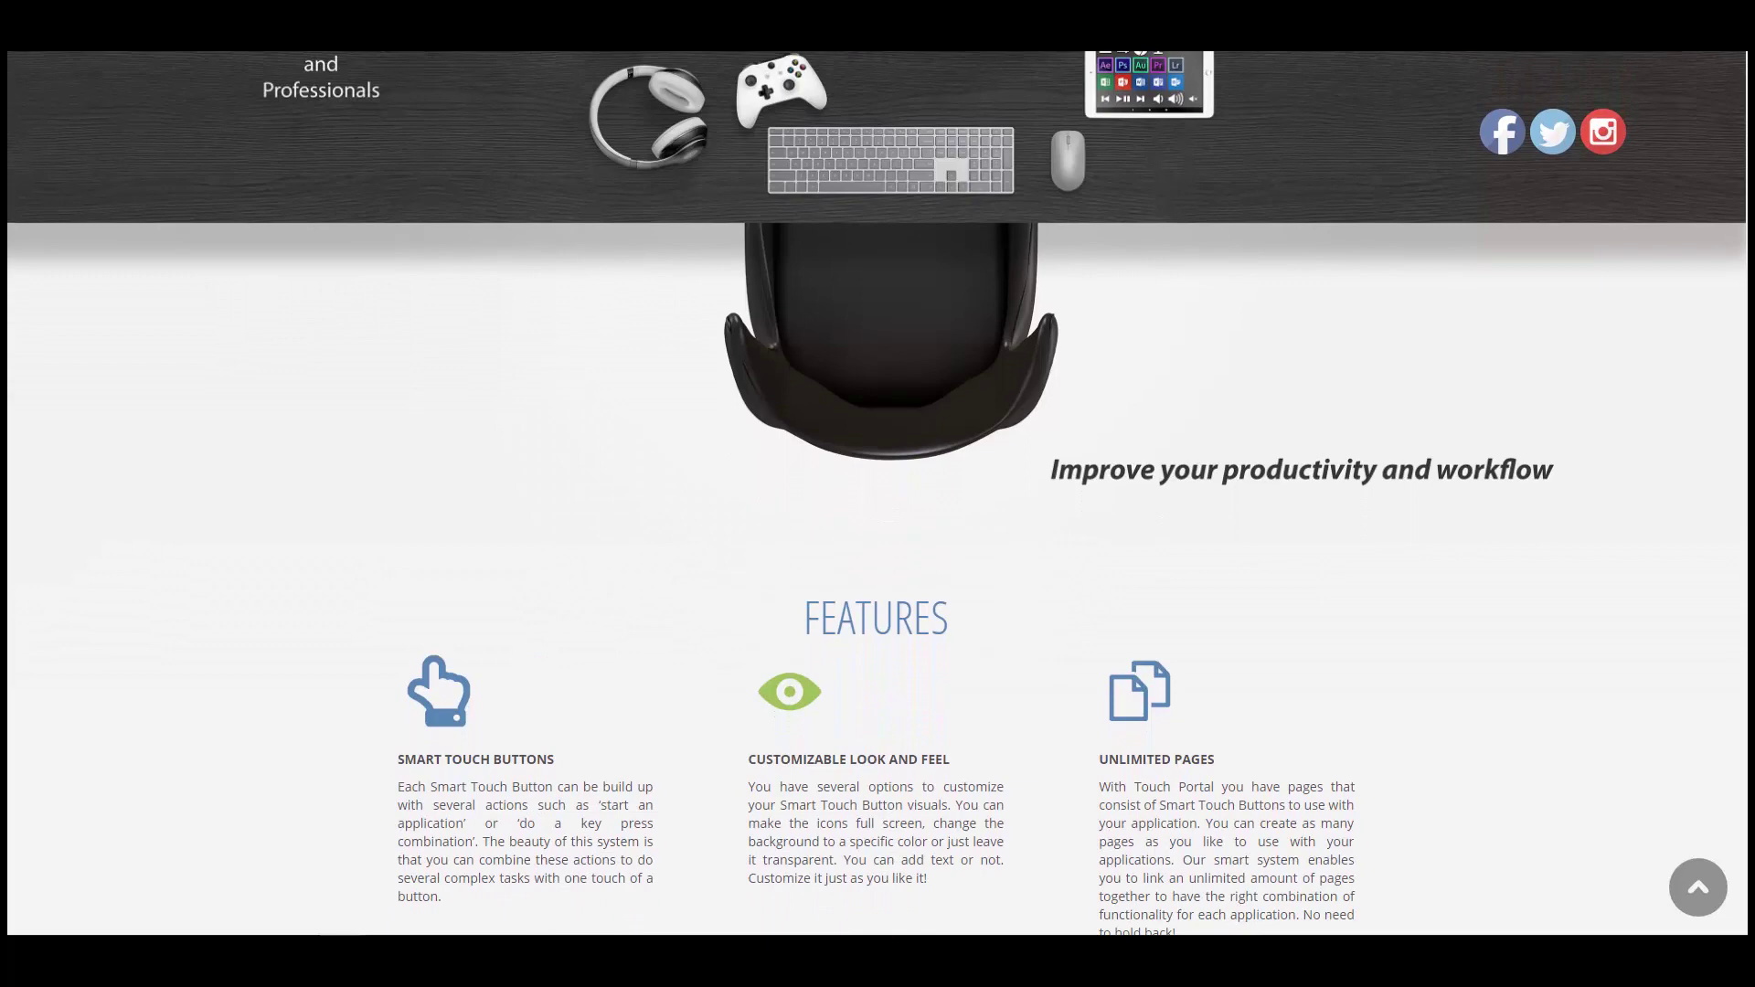
scroll(877, 493, down, 3)
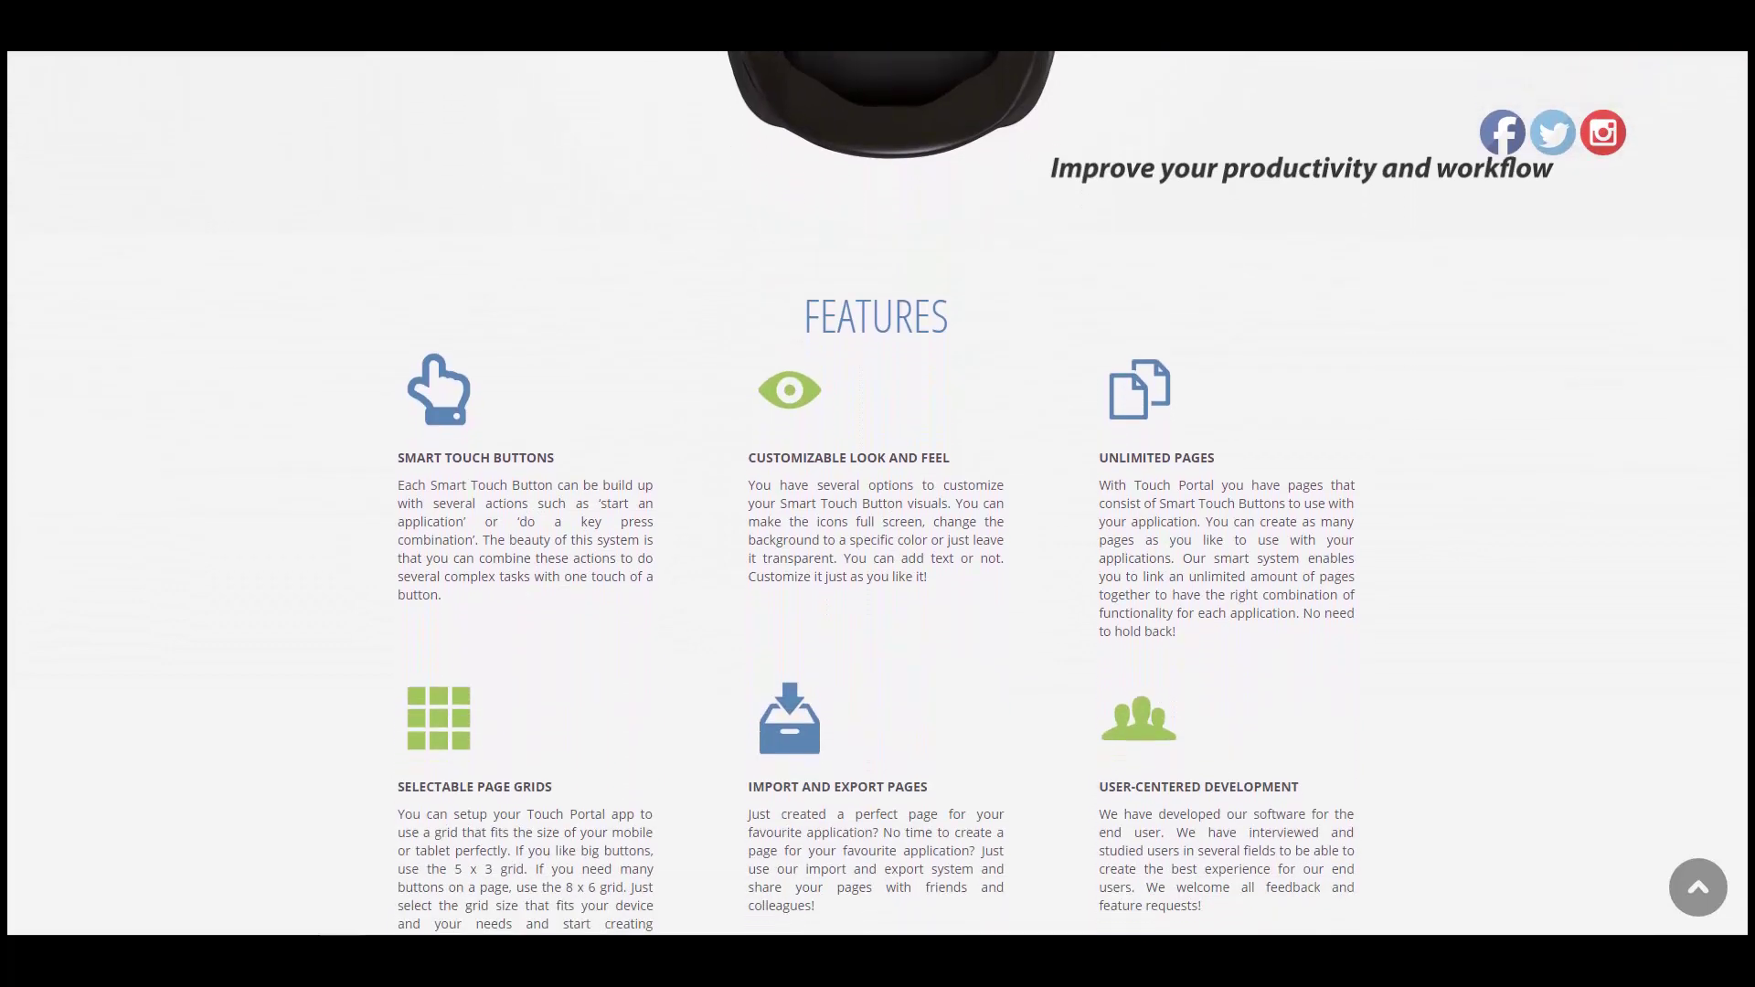
scroll(877, 493, down, 3)
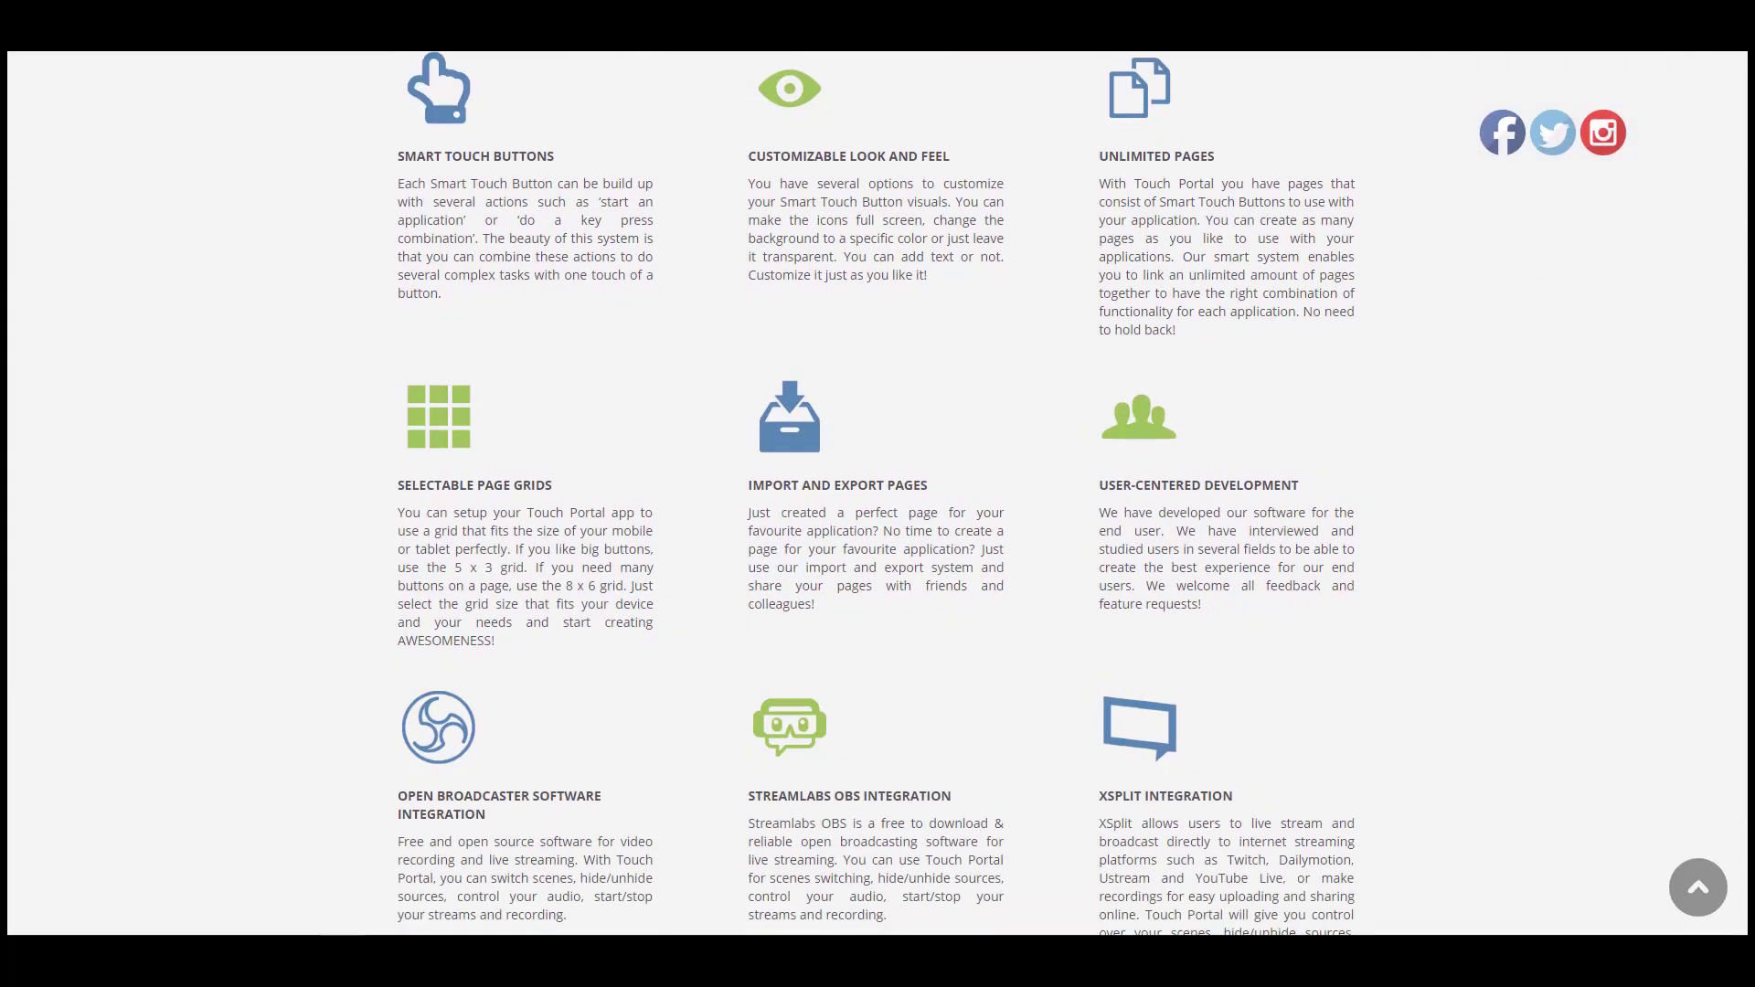
scroll(878, 494, down, 3)
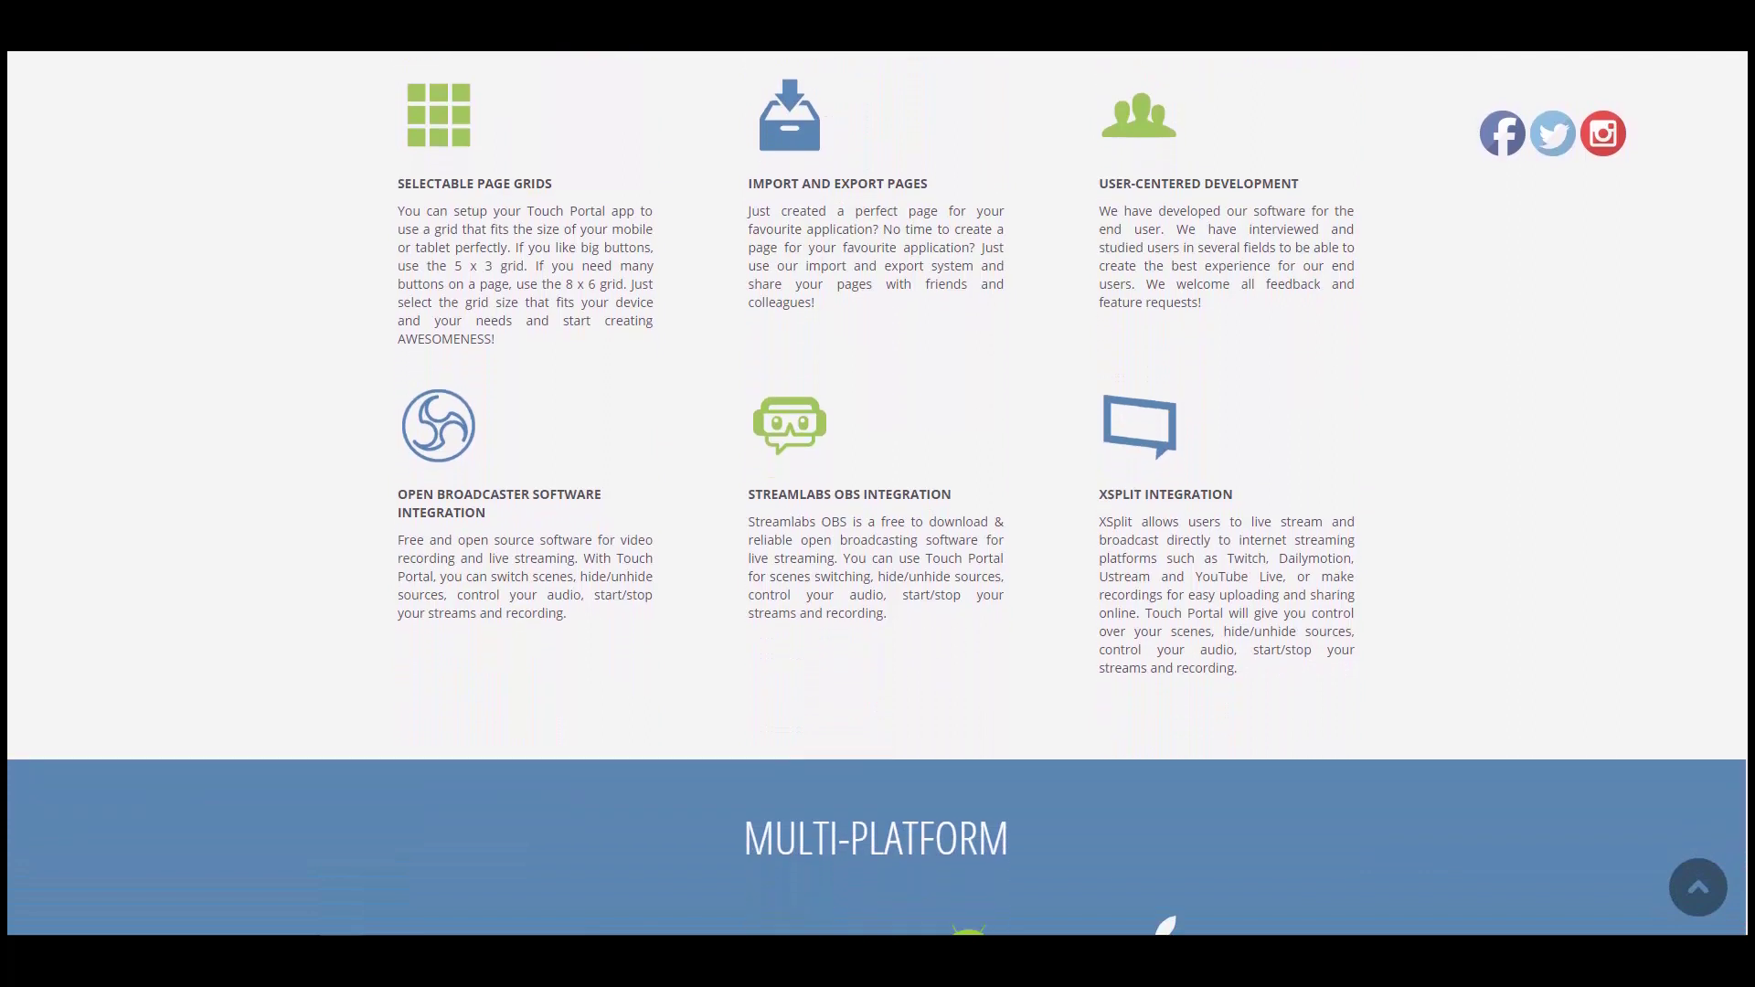
scroll(877, 494, down, 3)
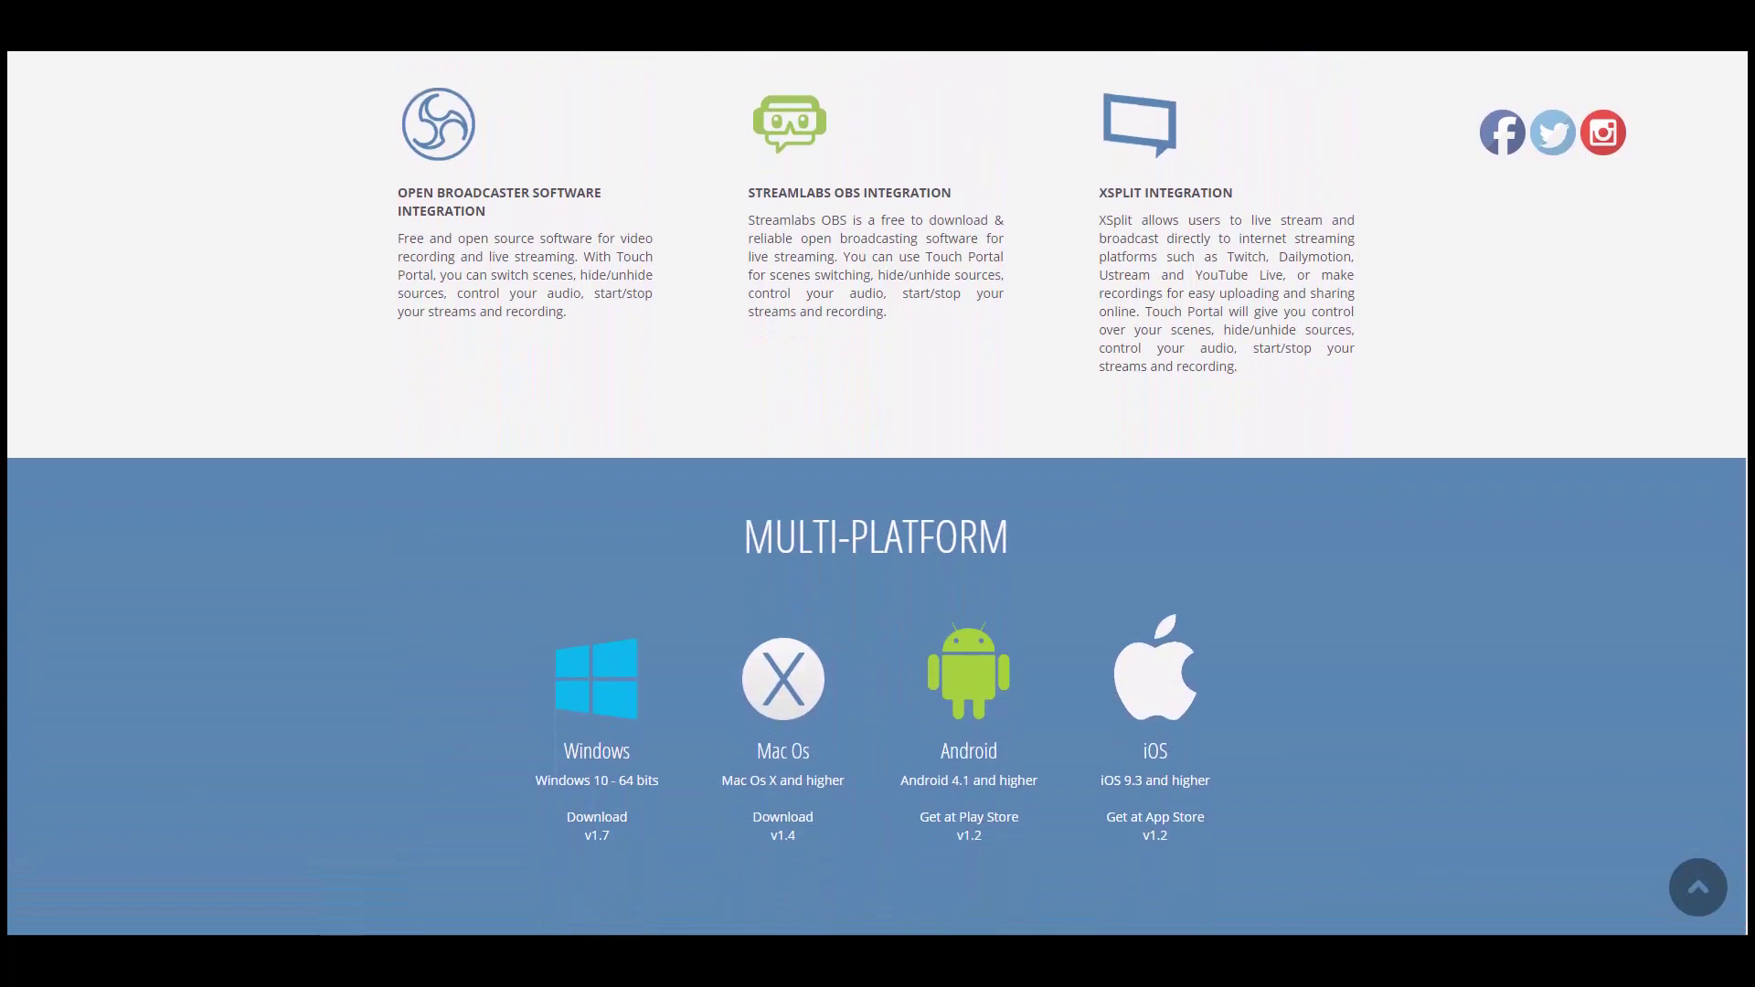
scroll(878, 494, down, 3)
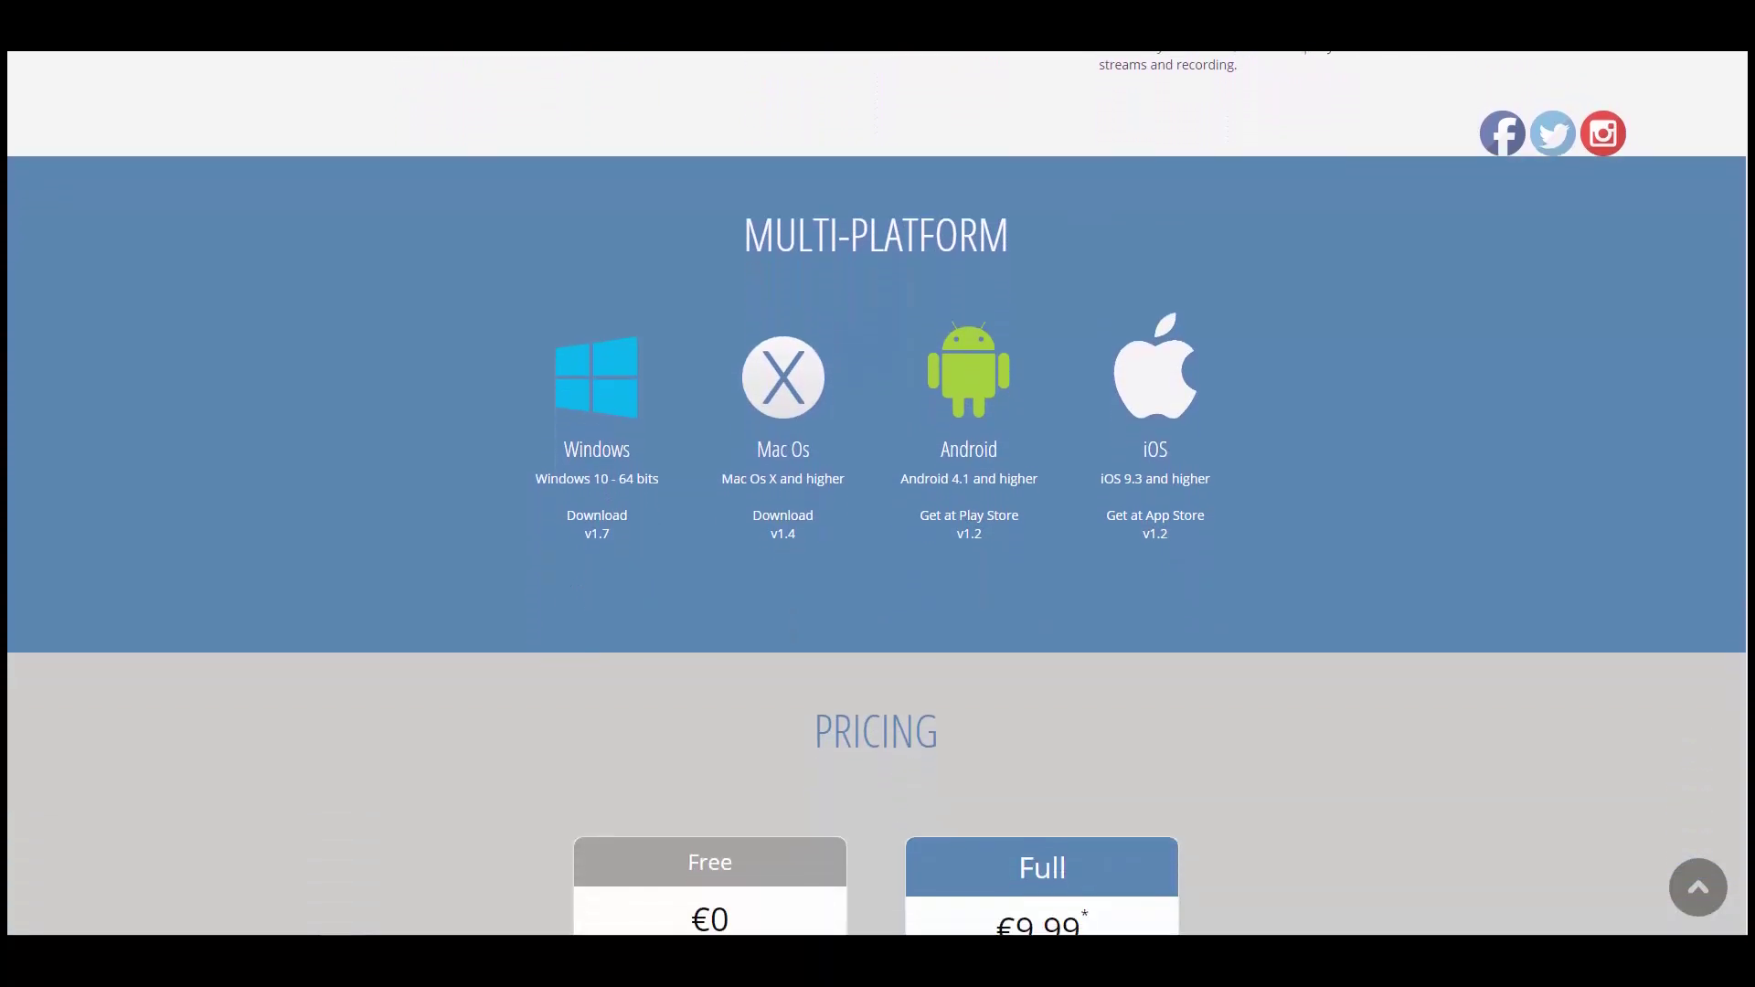
scroll(878, 494, down, 3)
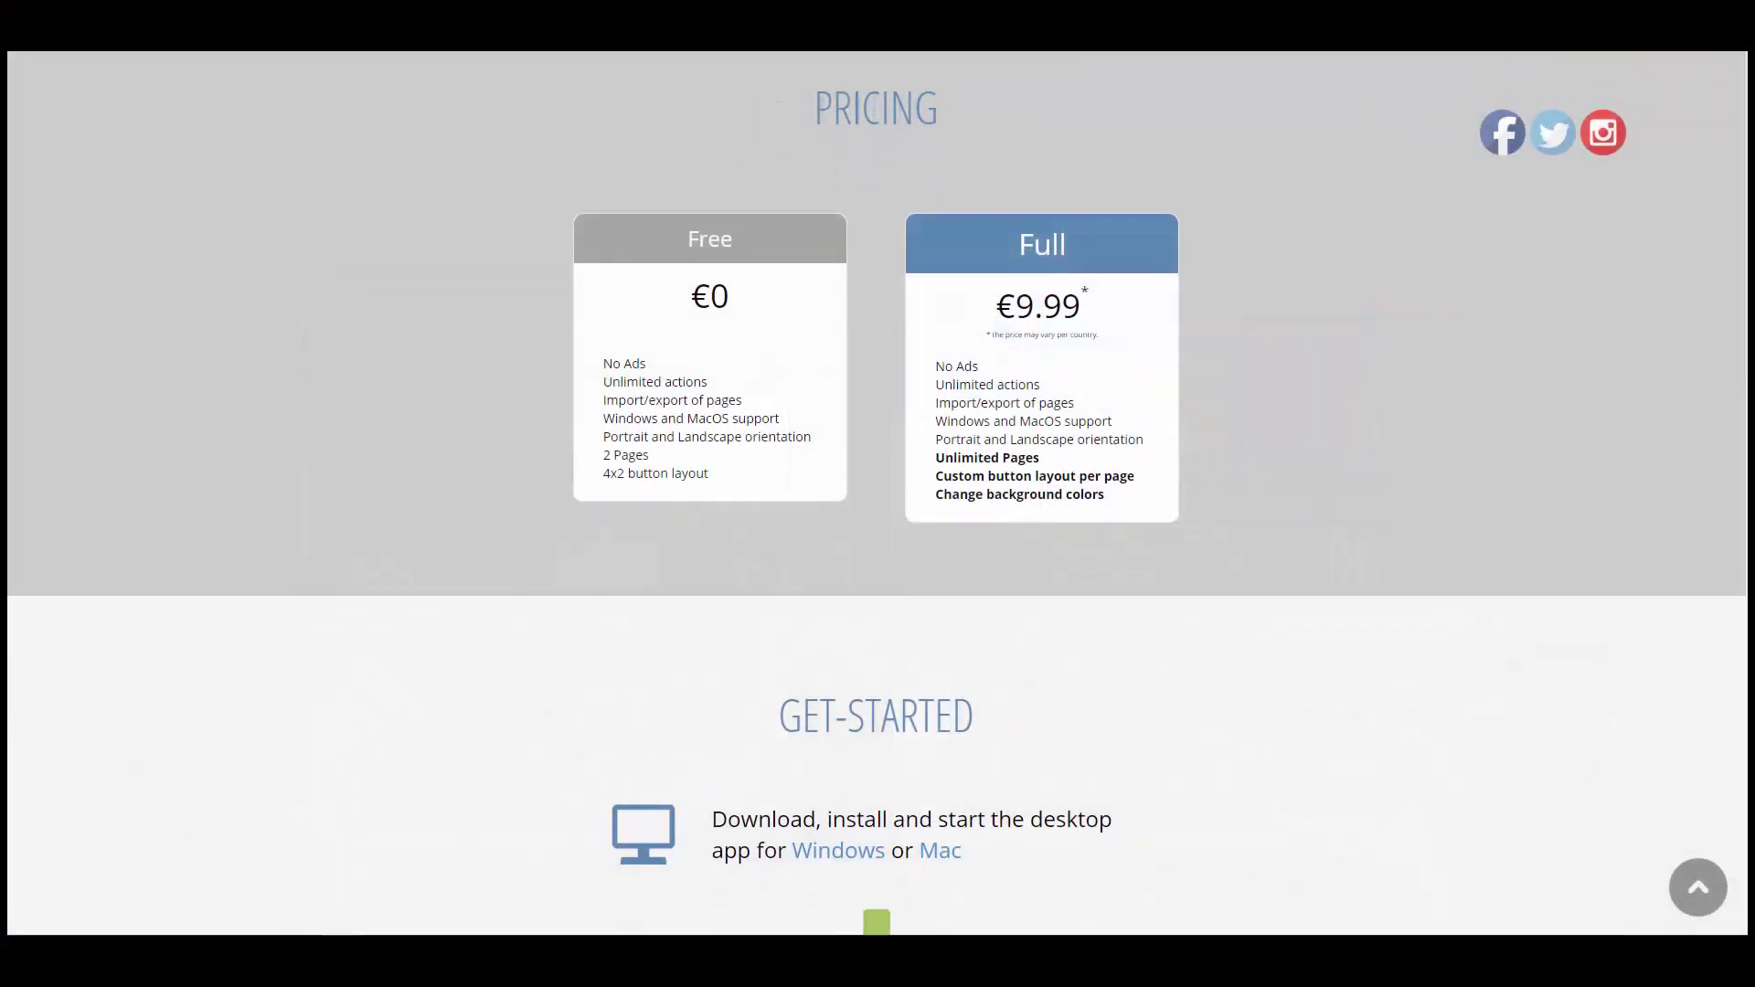
scroll(876, 493, down, 2)
scroll(876, 494, down, 3)
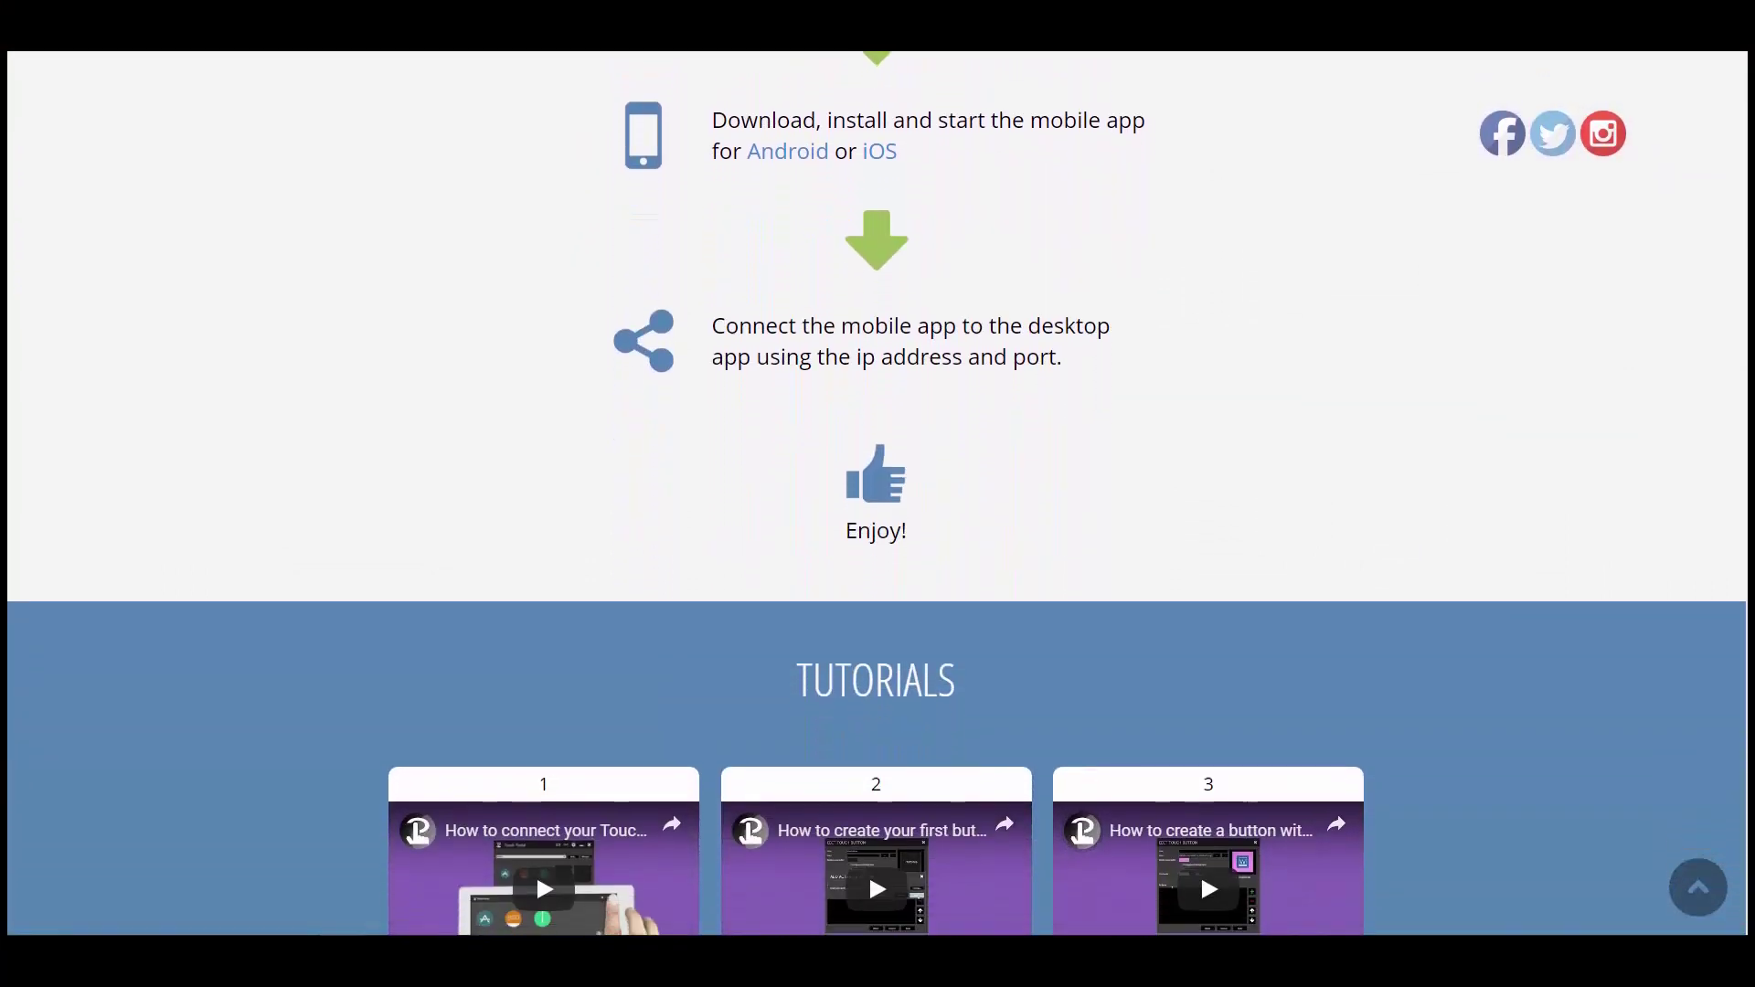
scroll(875, 494, down, 3)
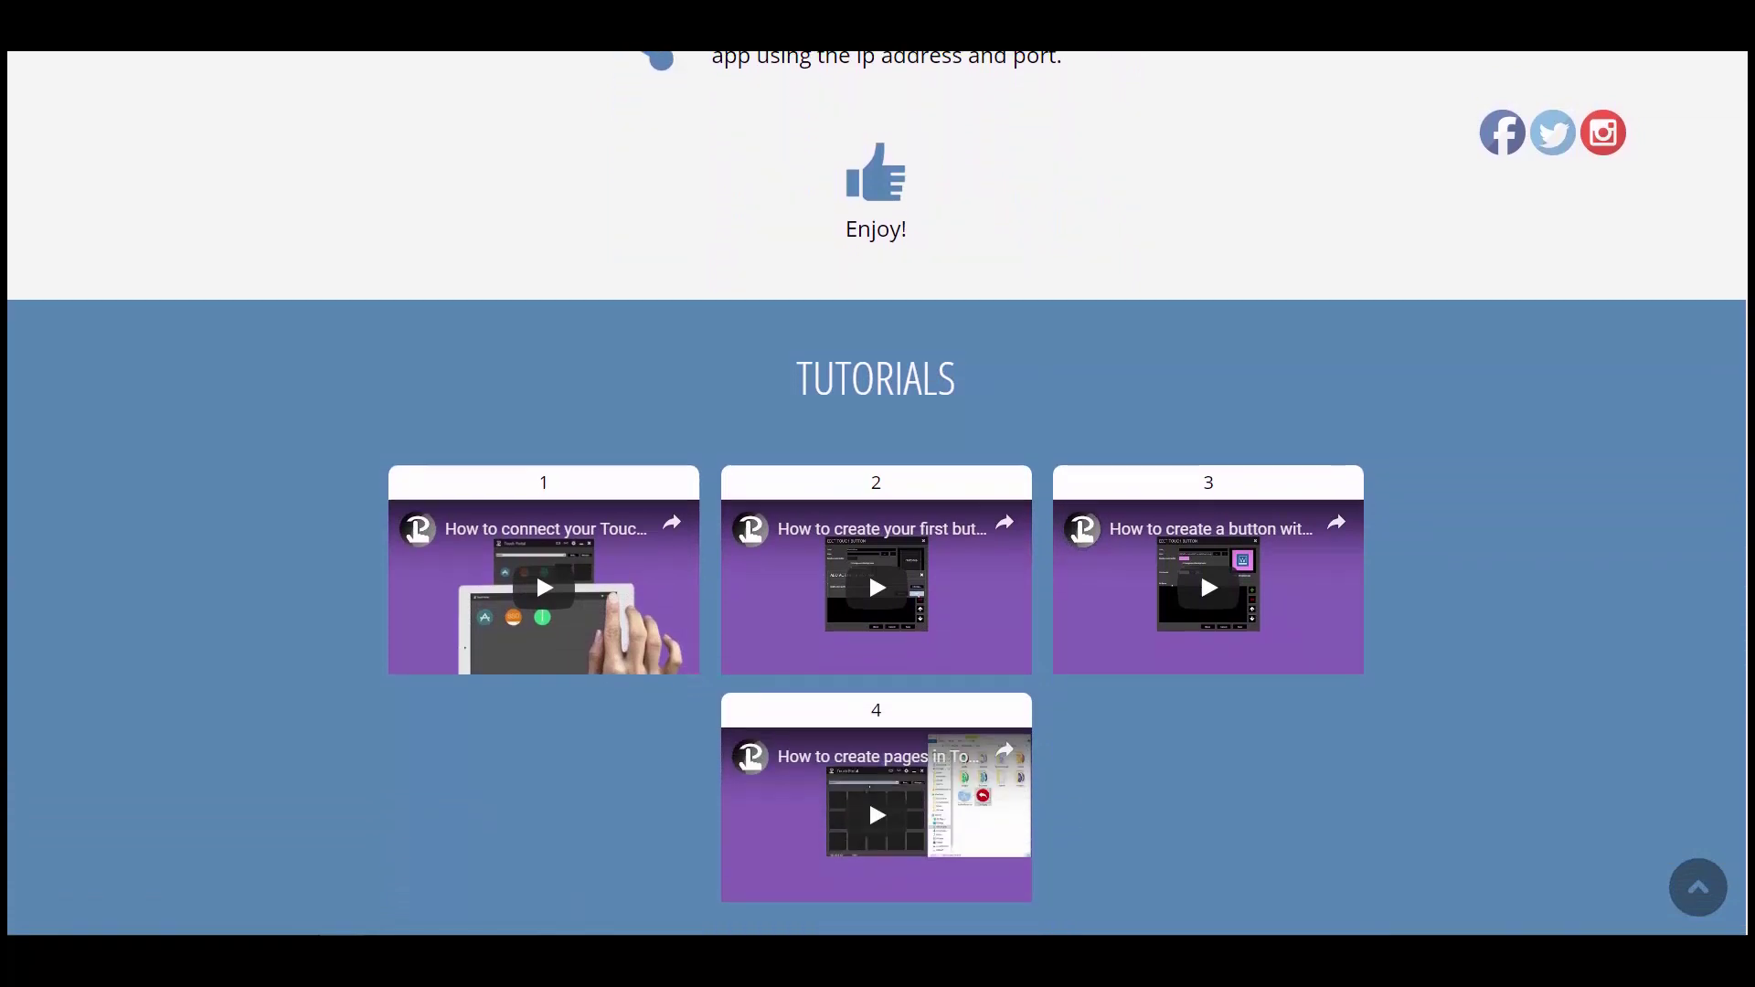
scroll(875, 494, down, 3)
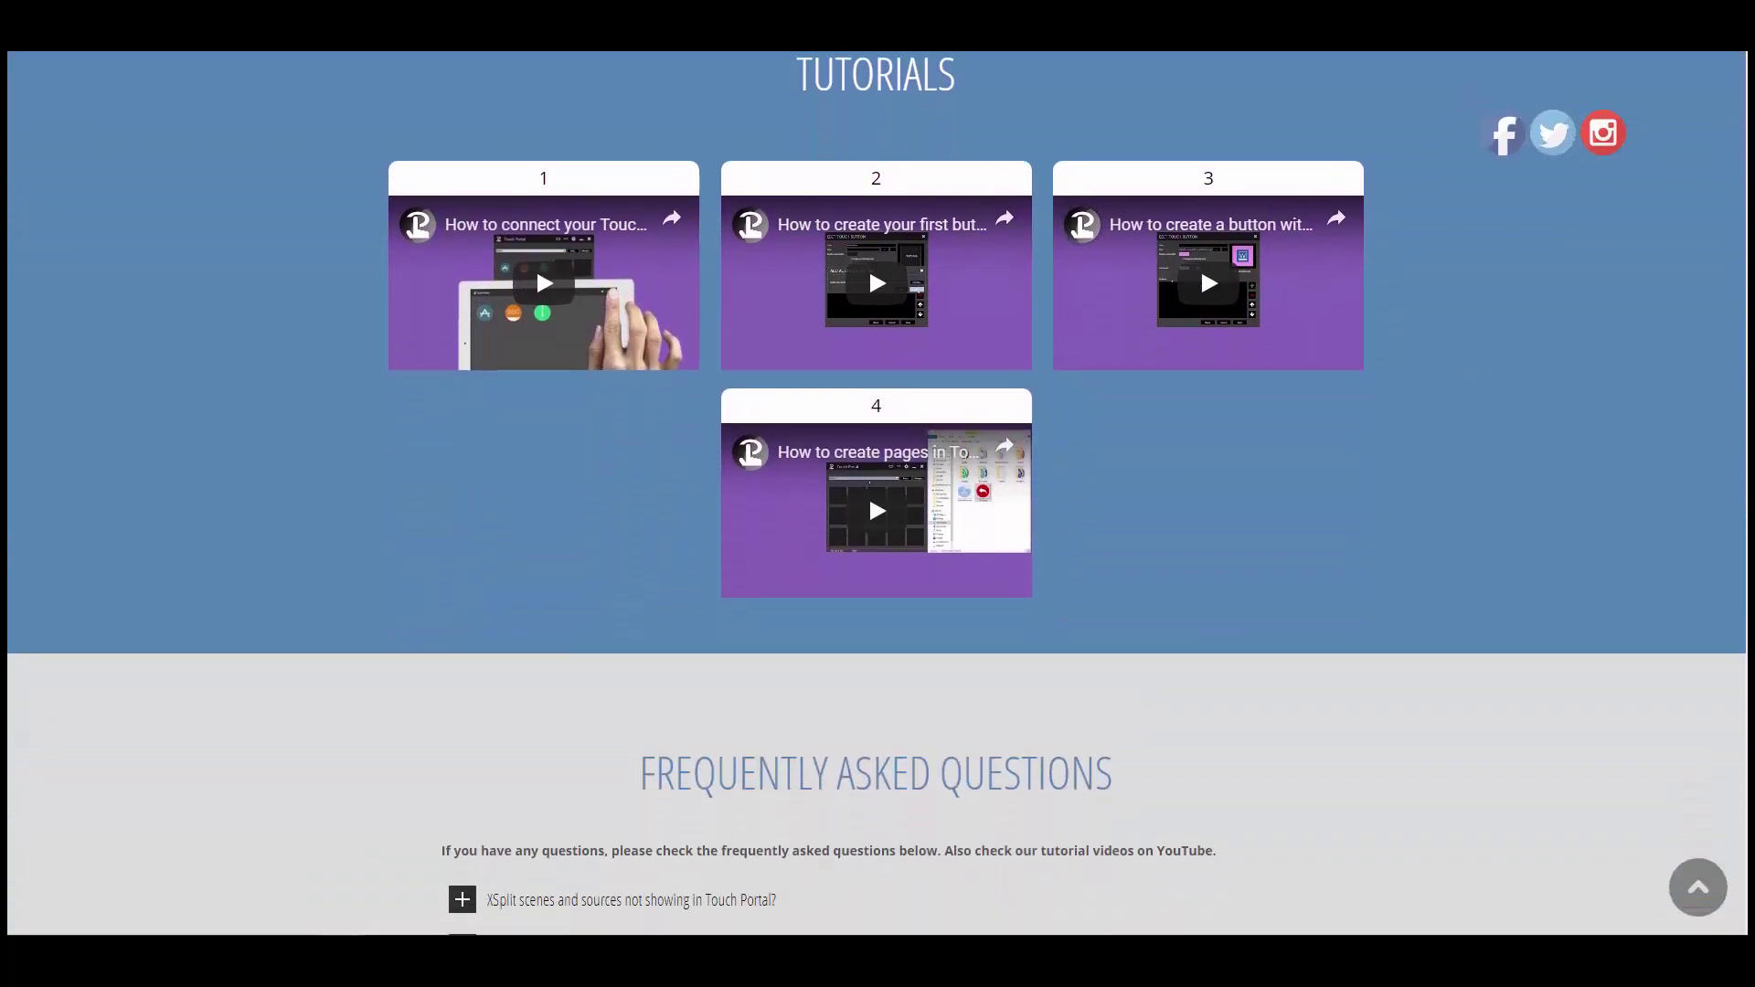
scroll(876, 493, down, 3)
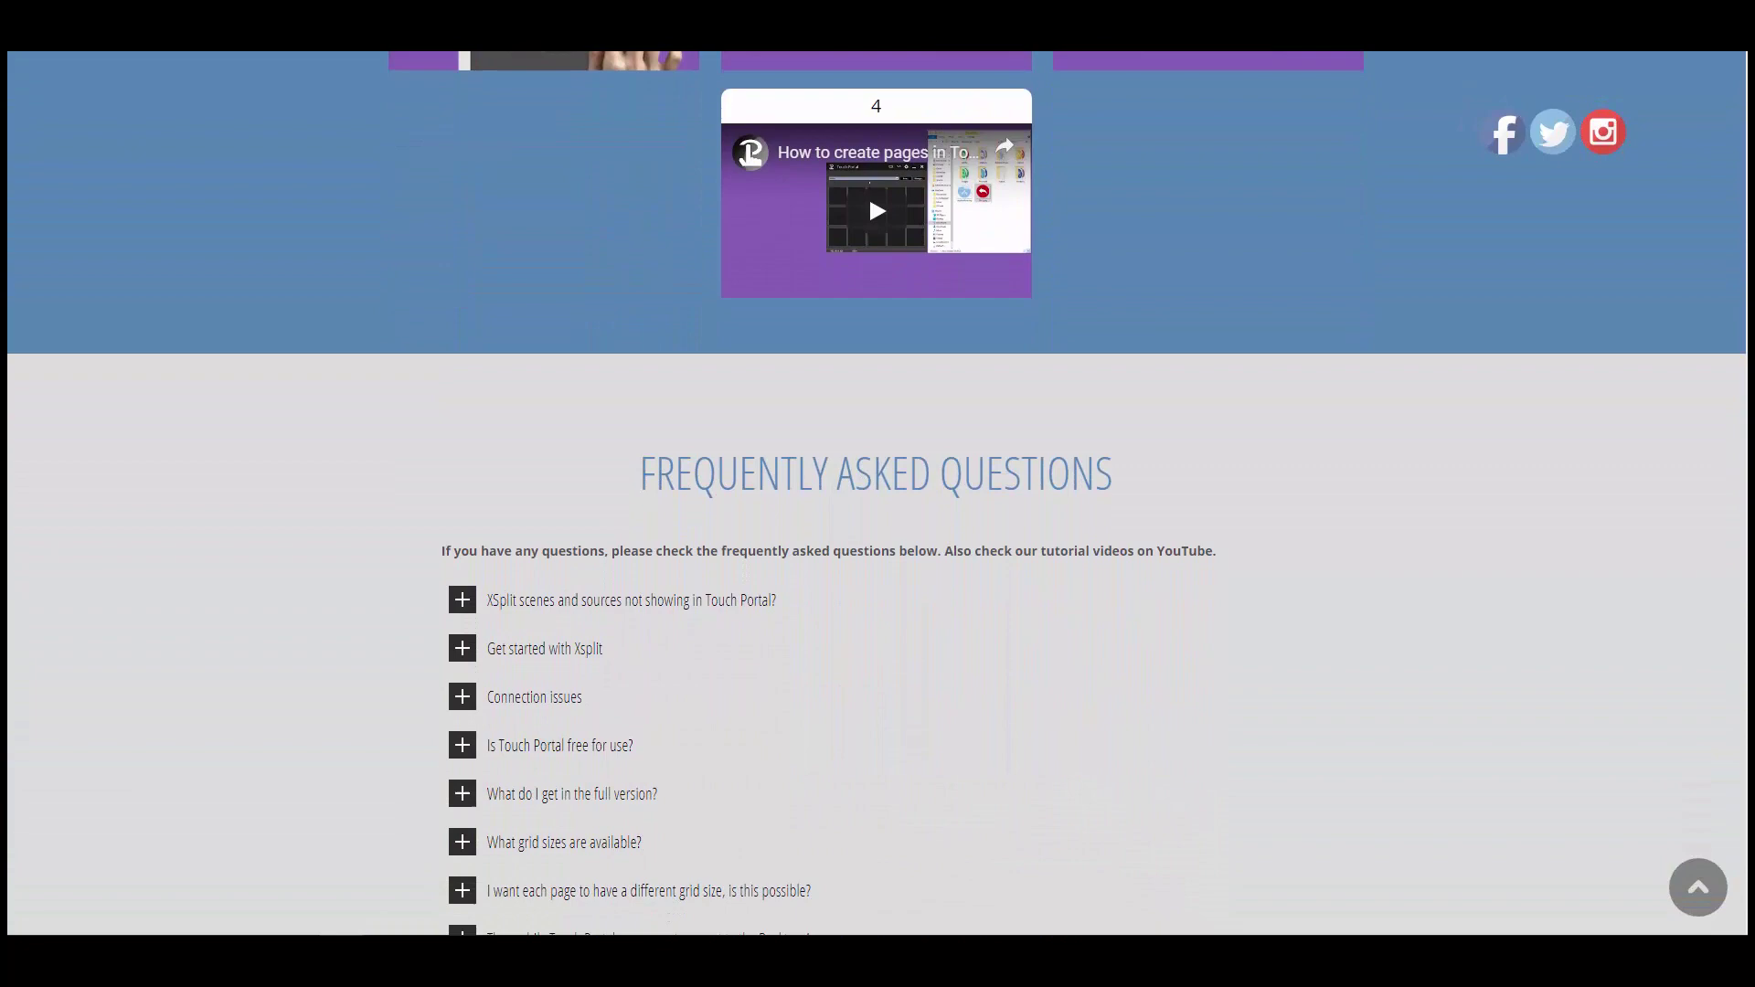
scroll(876, 493, down, 3)
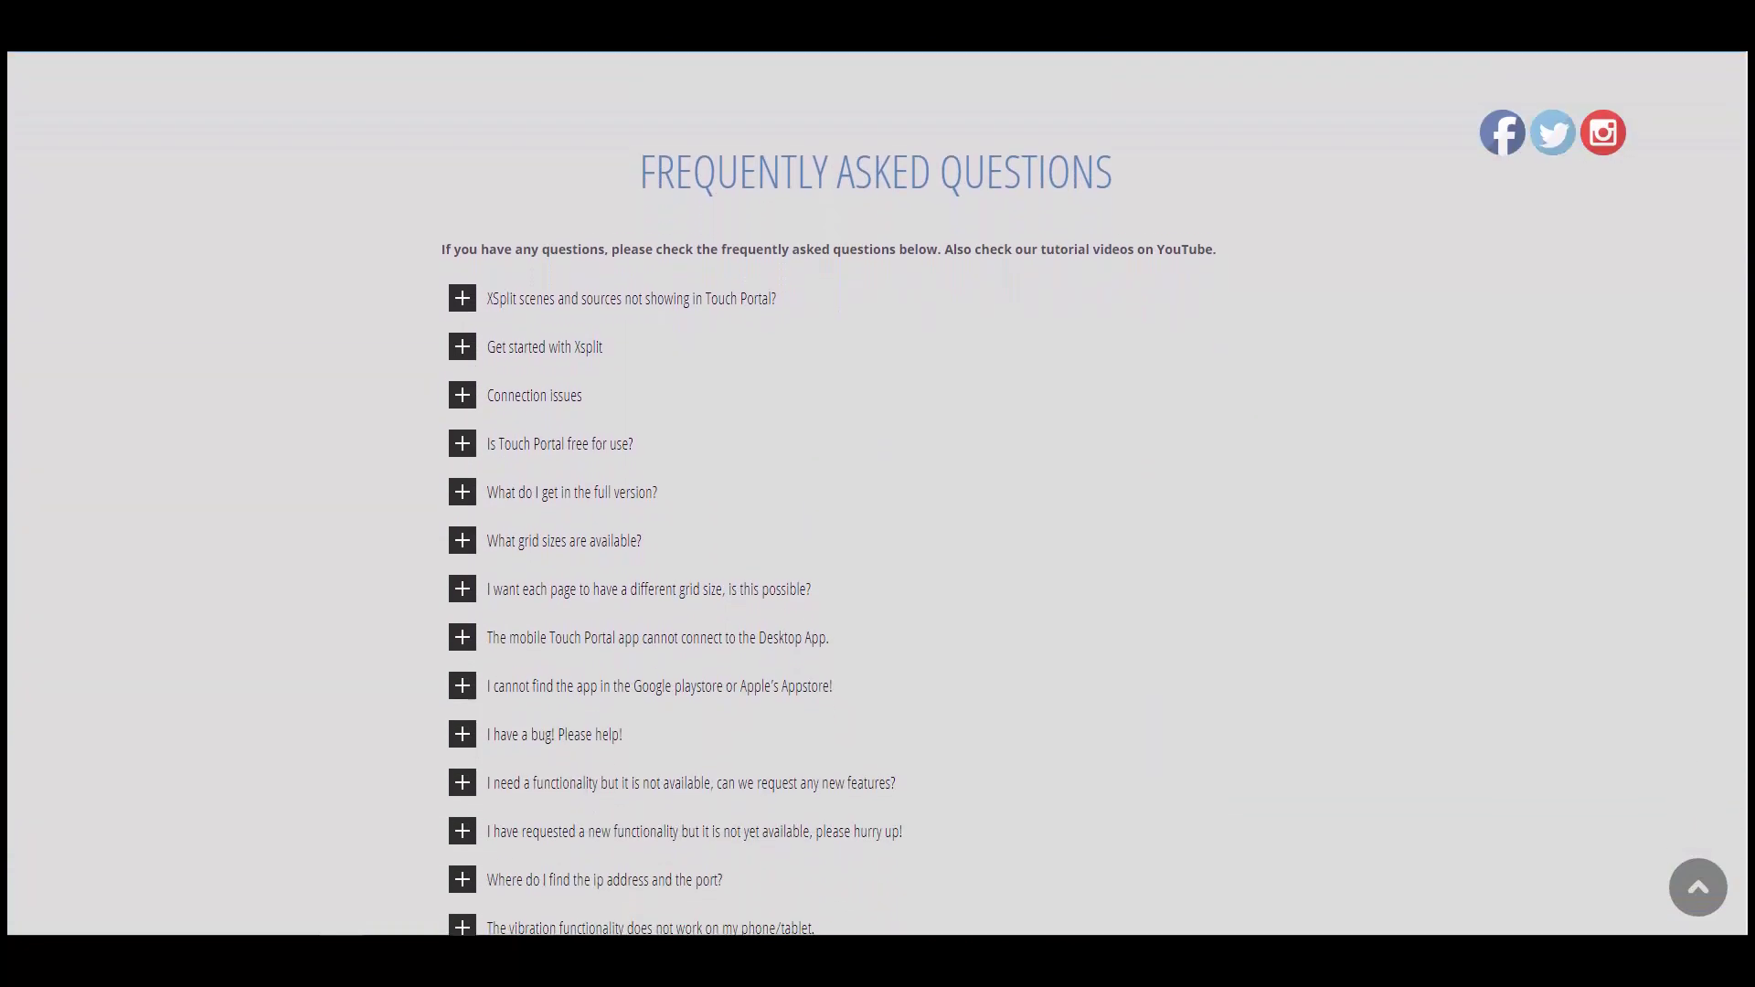
scroll(875, 494, down, 2)
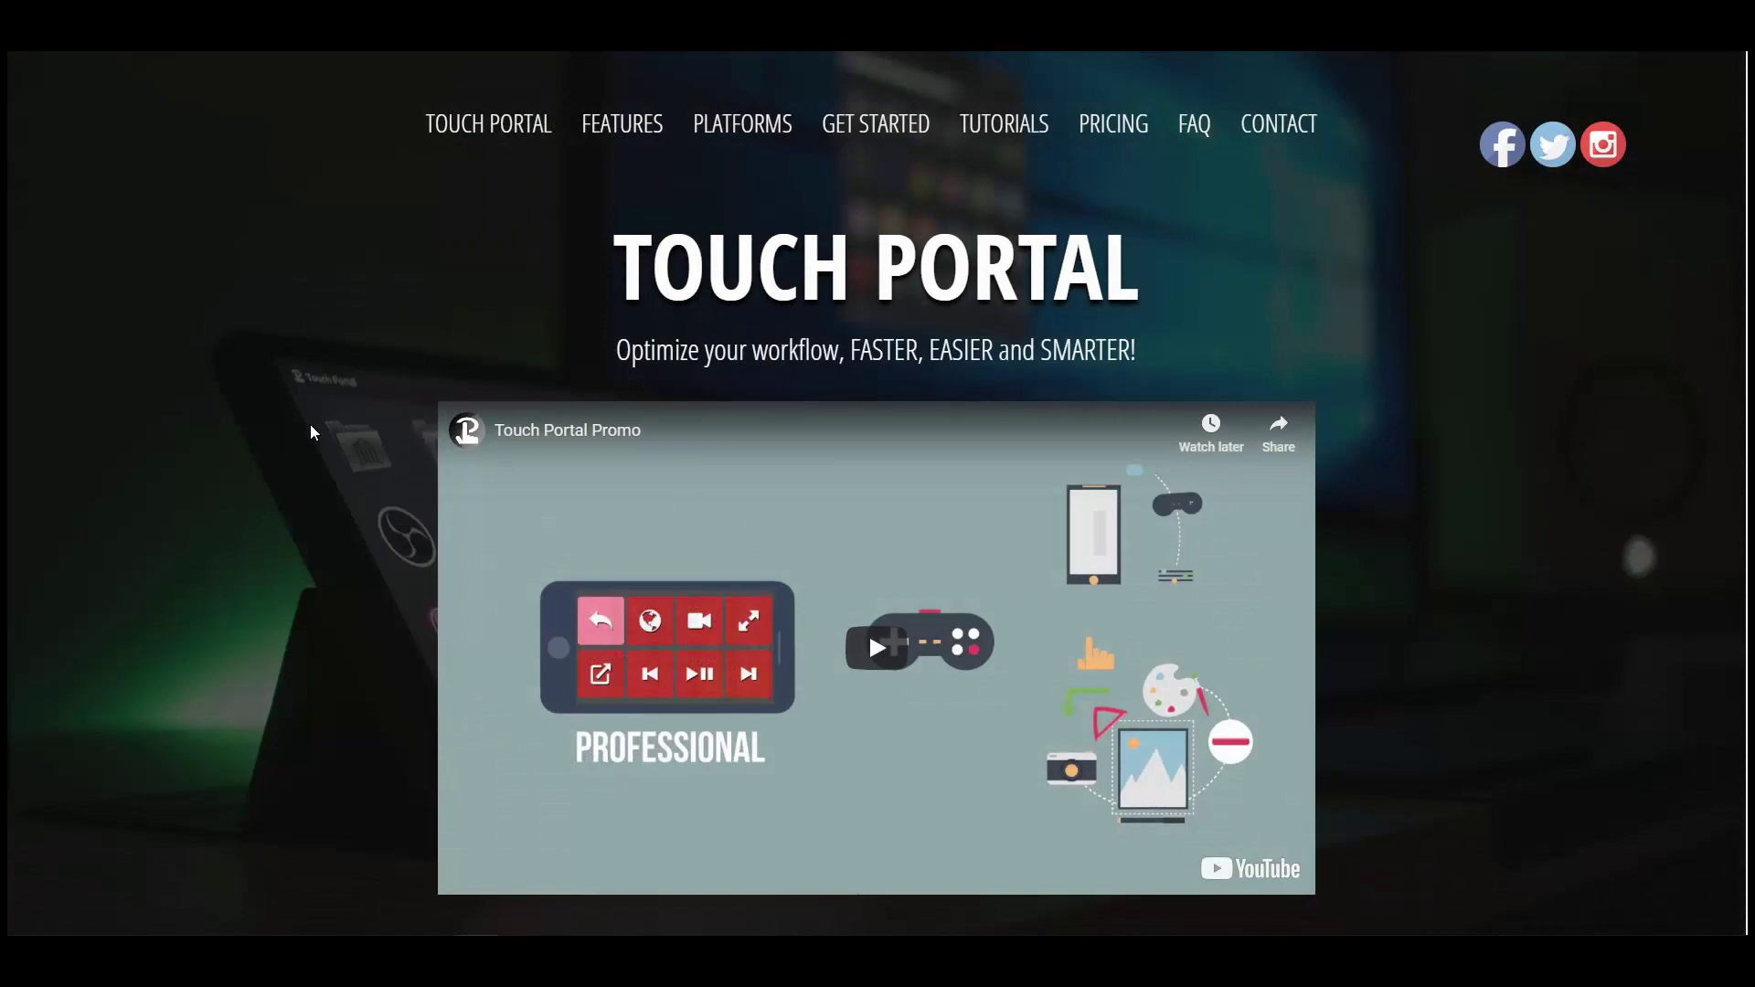
scroll(310, 429, down, 8)
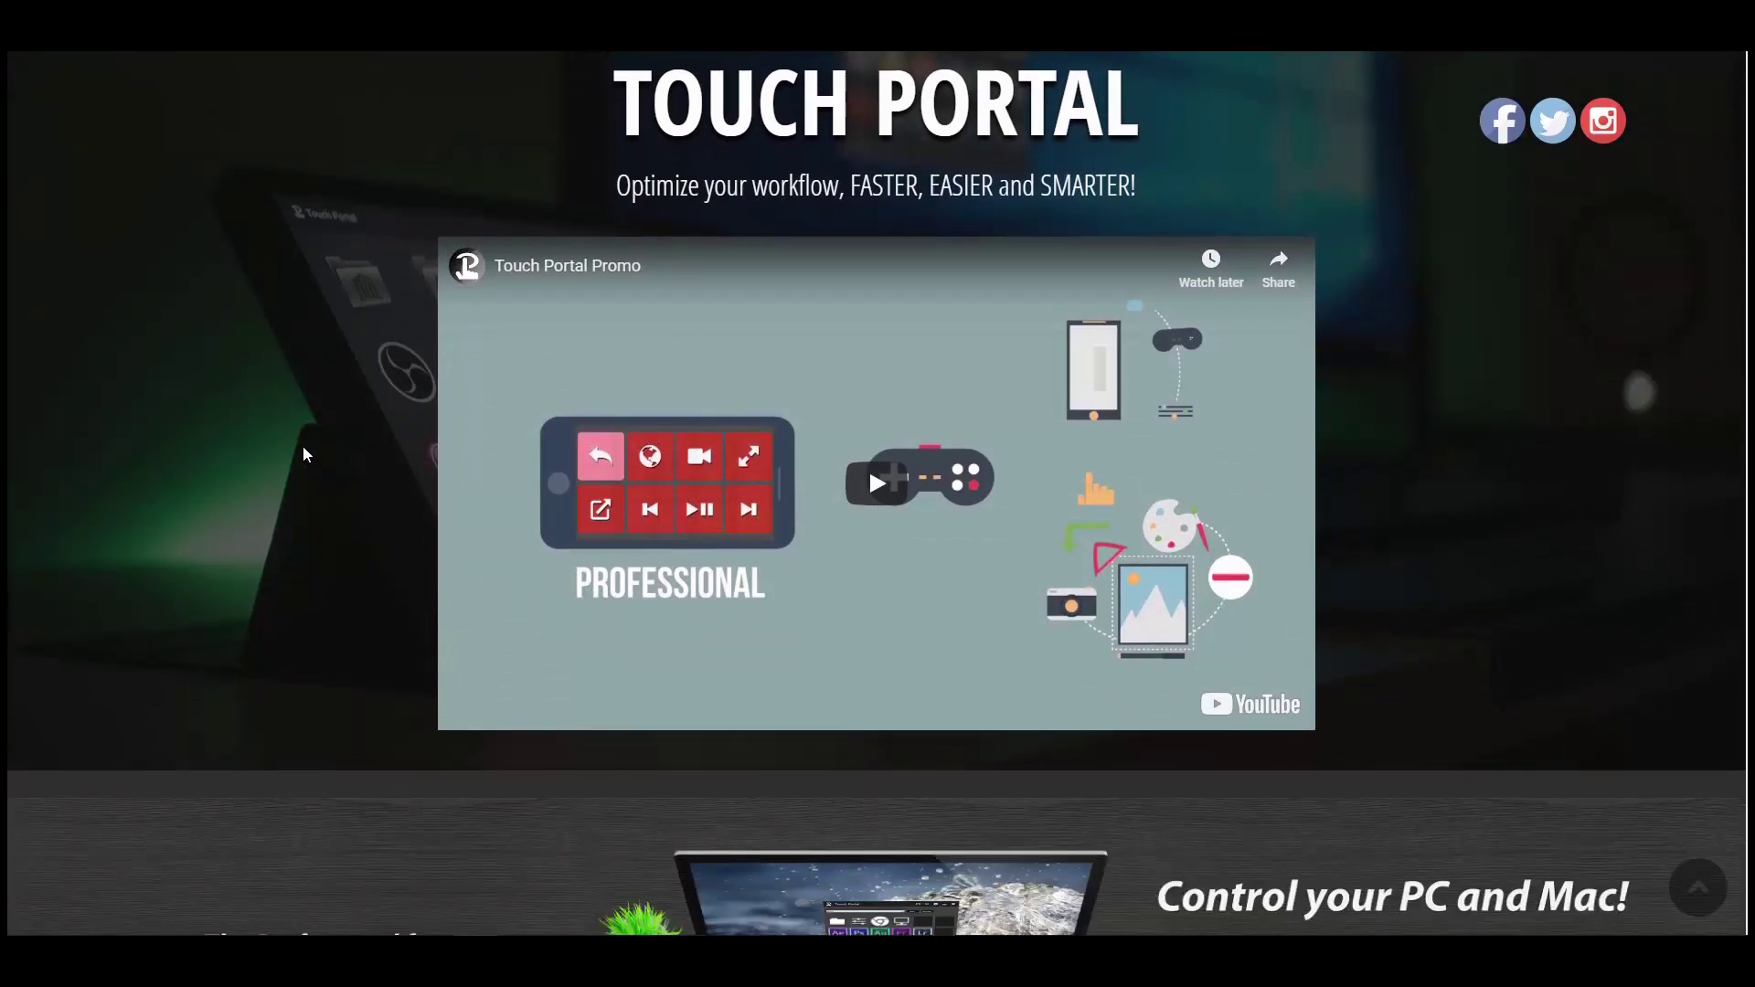
scroll(309, 480, down, 20)
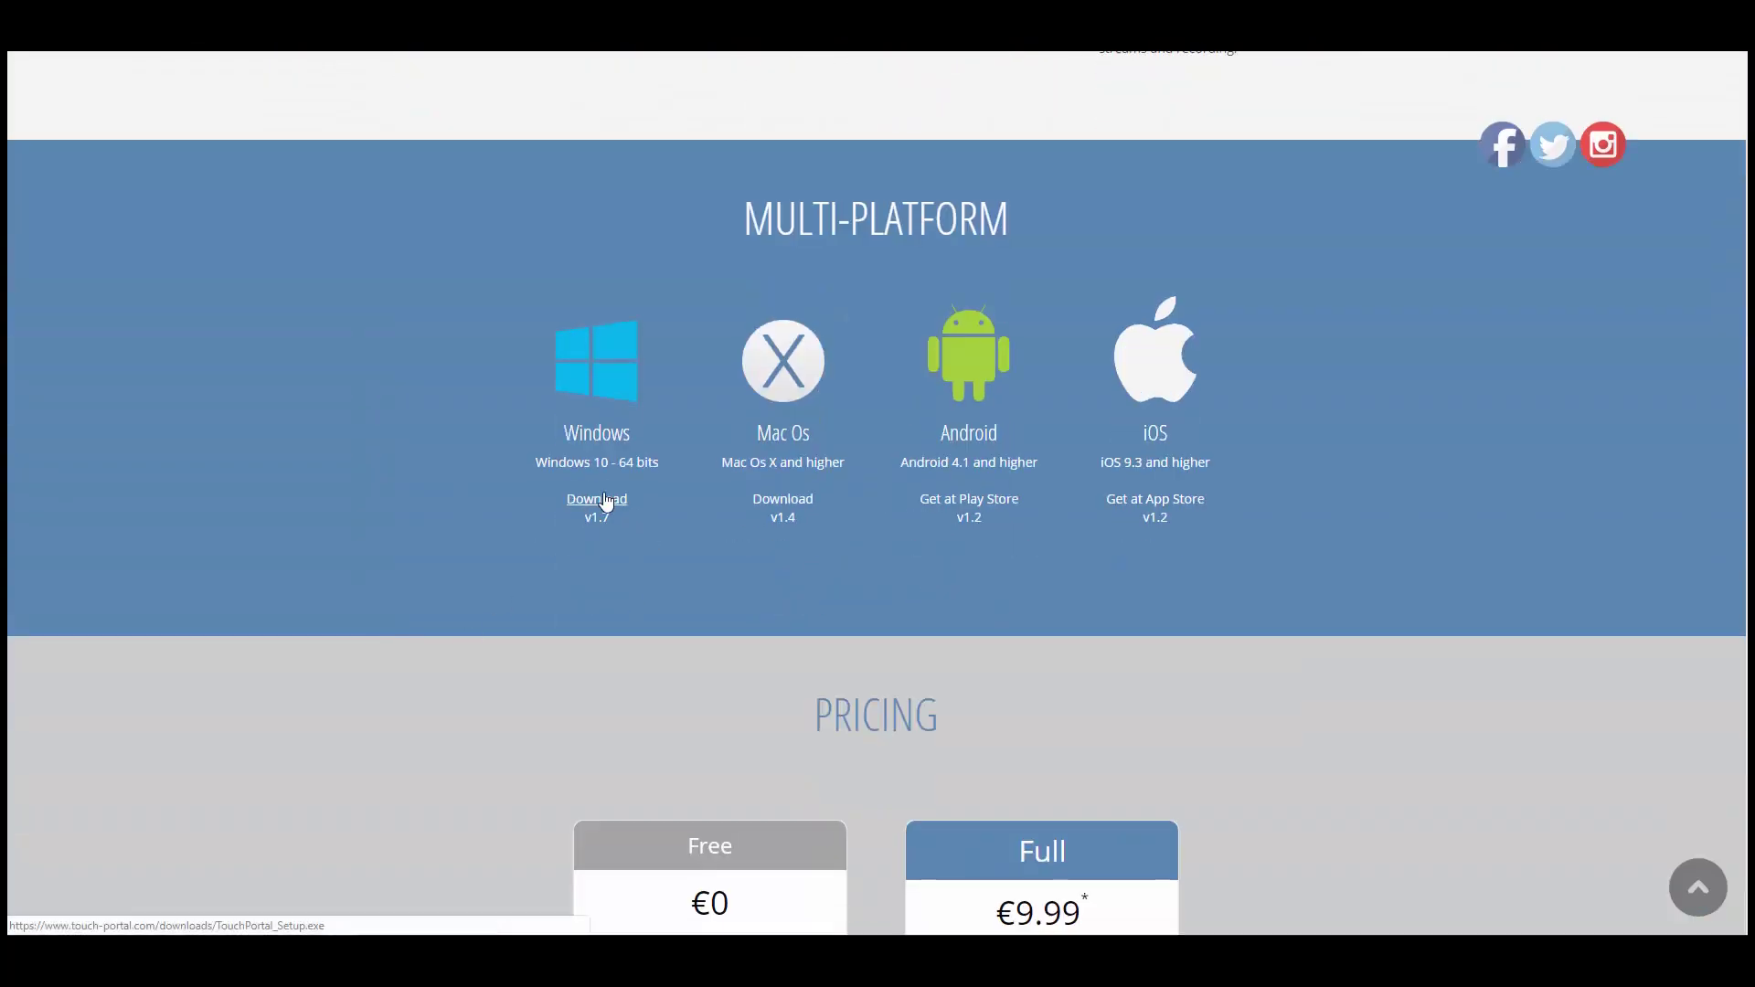
Step: Save the Windows download TouchPortal_Setup.exe into Storage2's Touch Portal folder
click(604, 501)
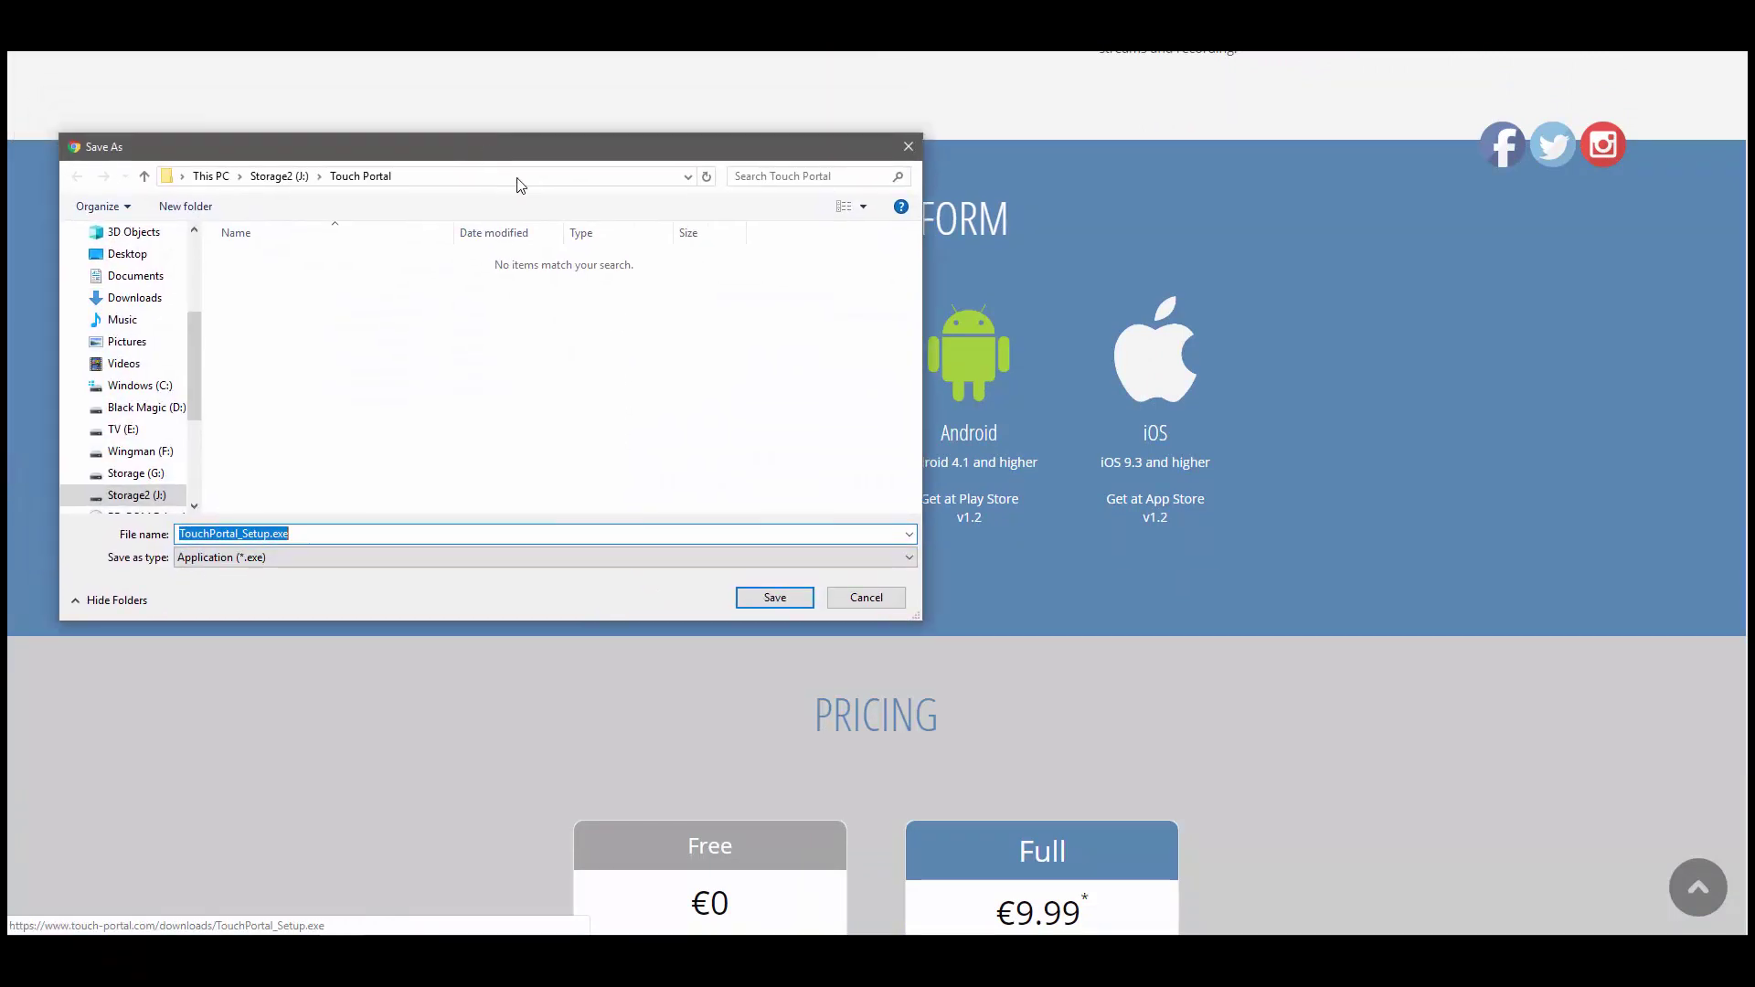
click(770, 596)
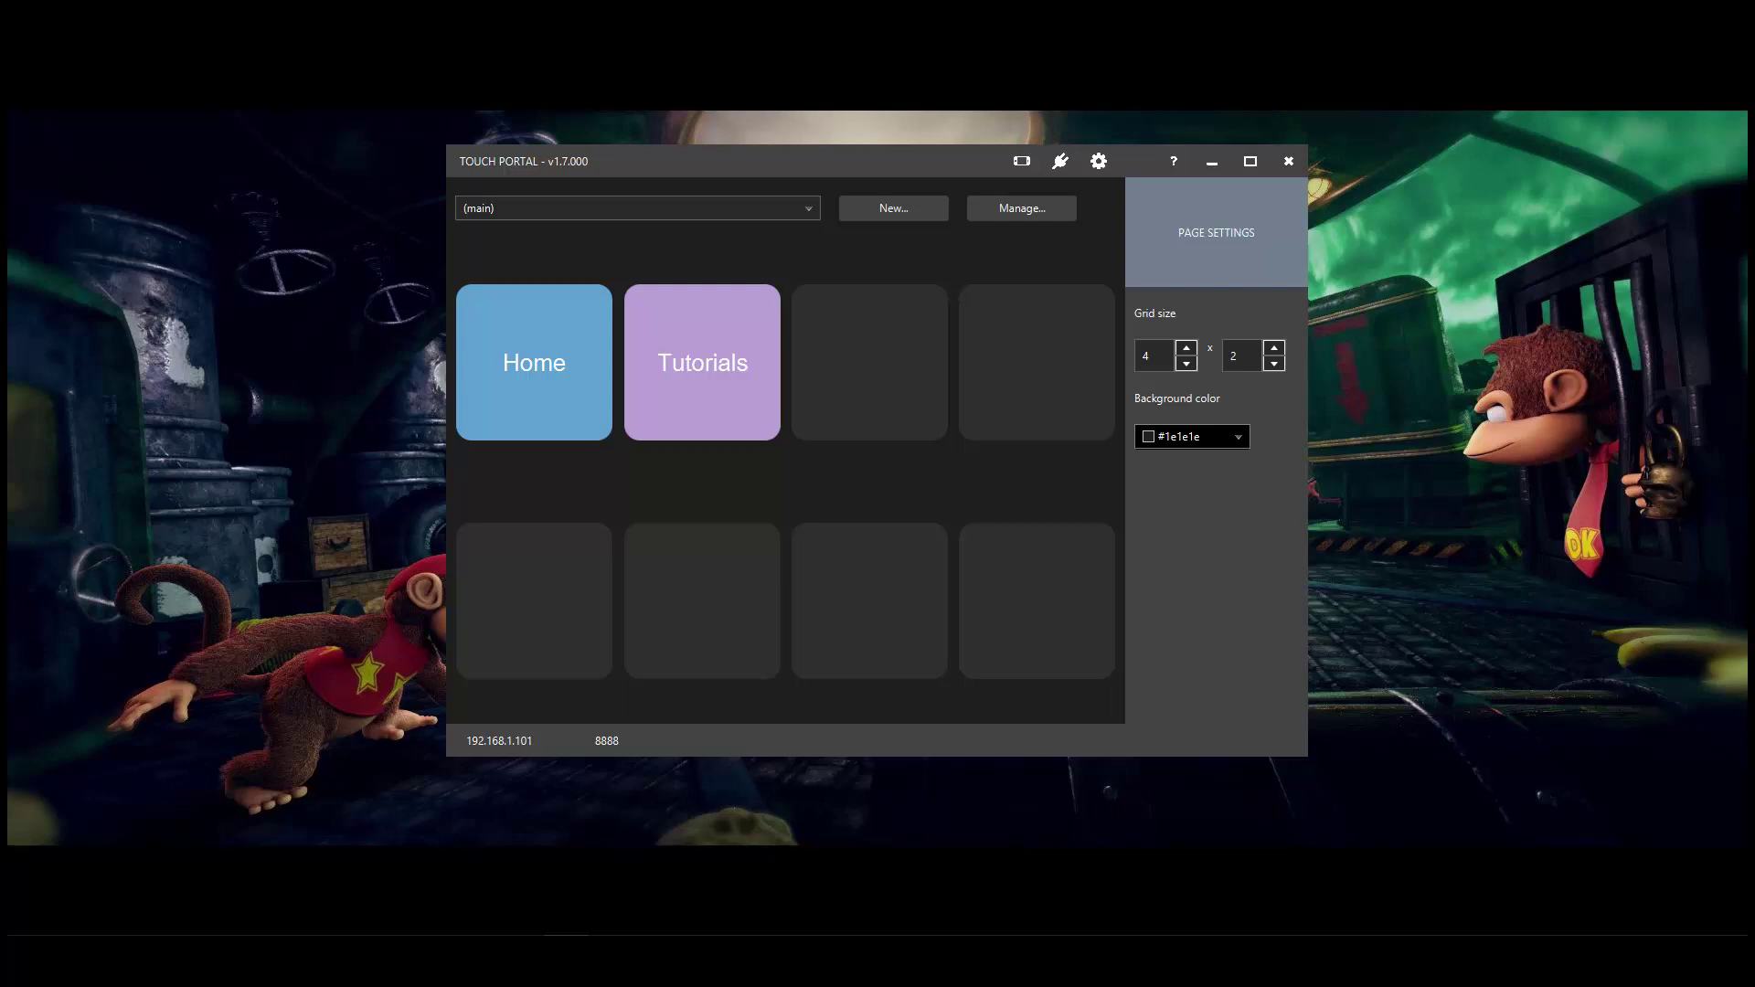
Step: Move Touch Portal to the right and dock the HID macros window beside it
drag(643, 167, 1004, 154)
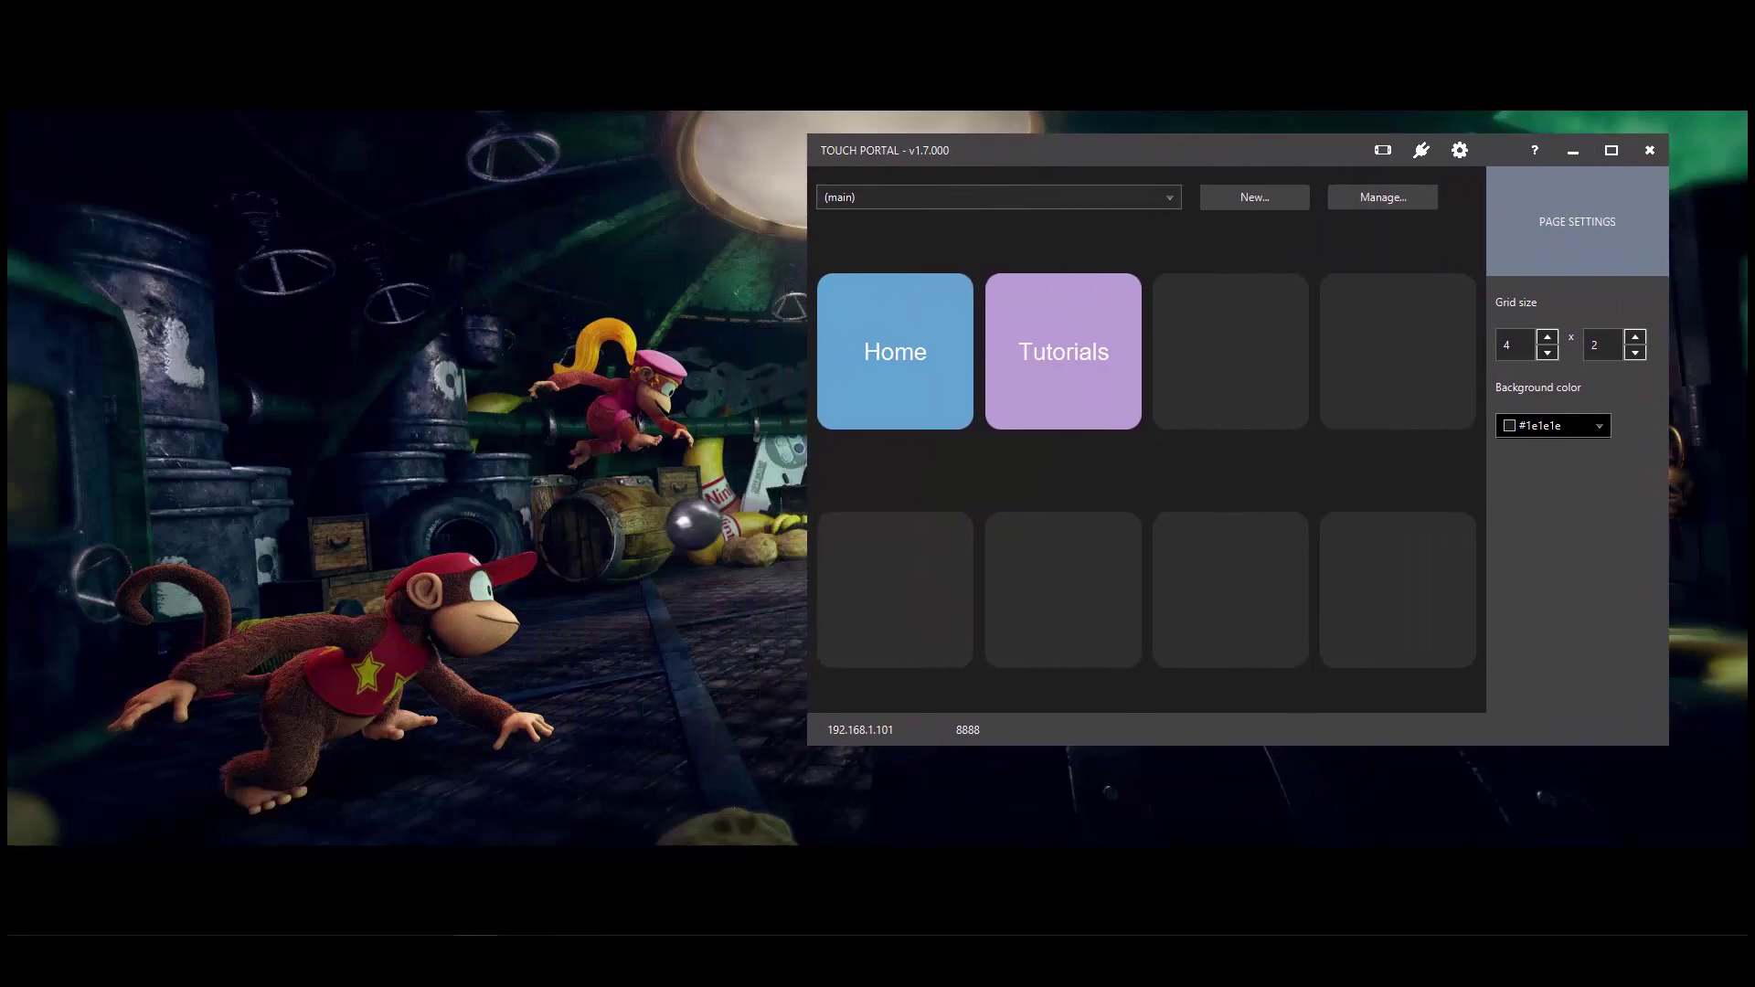
drag(5, 252, 443, 230)
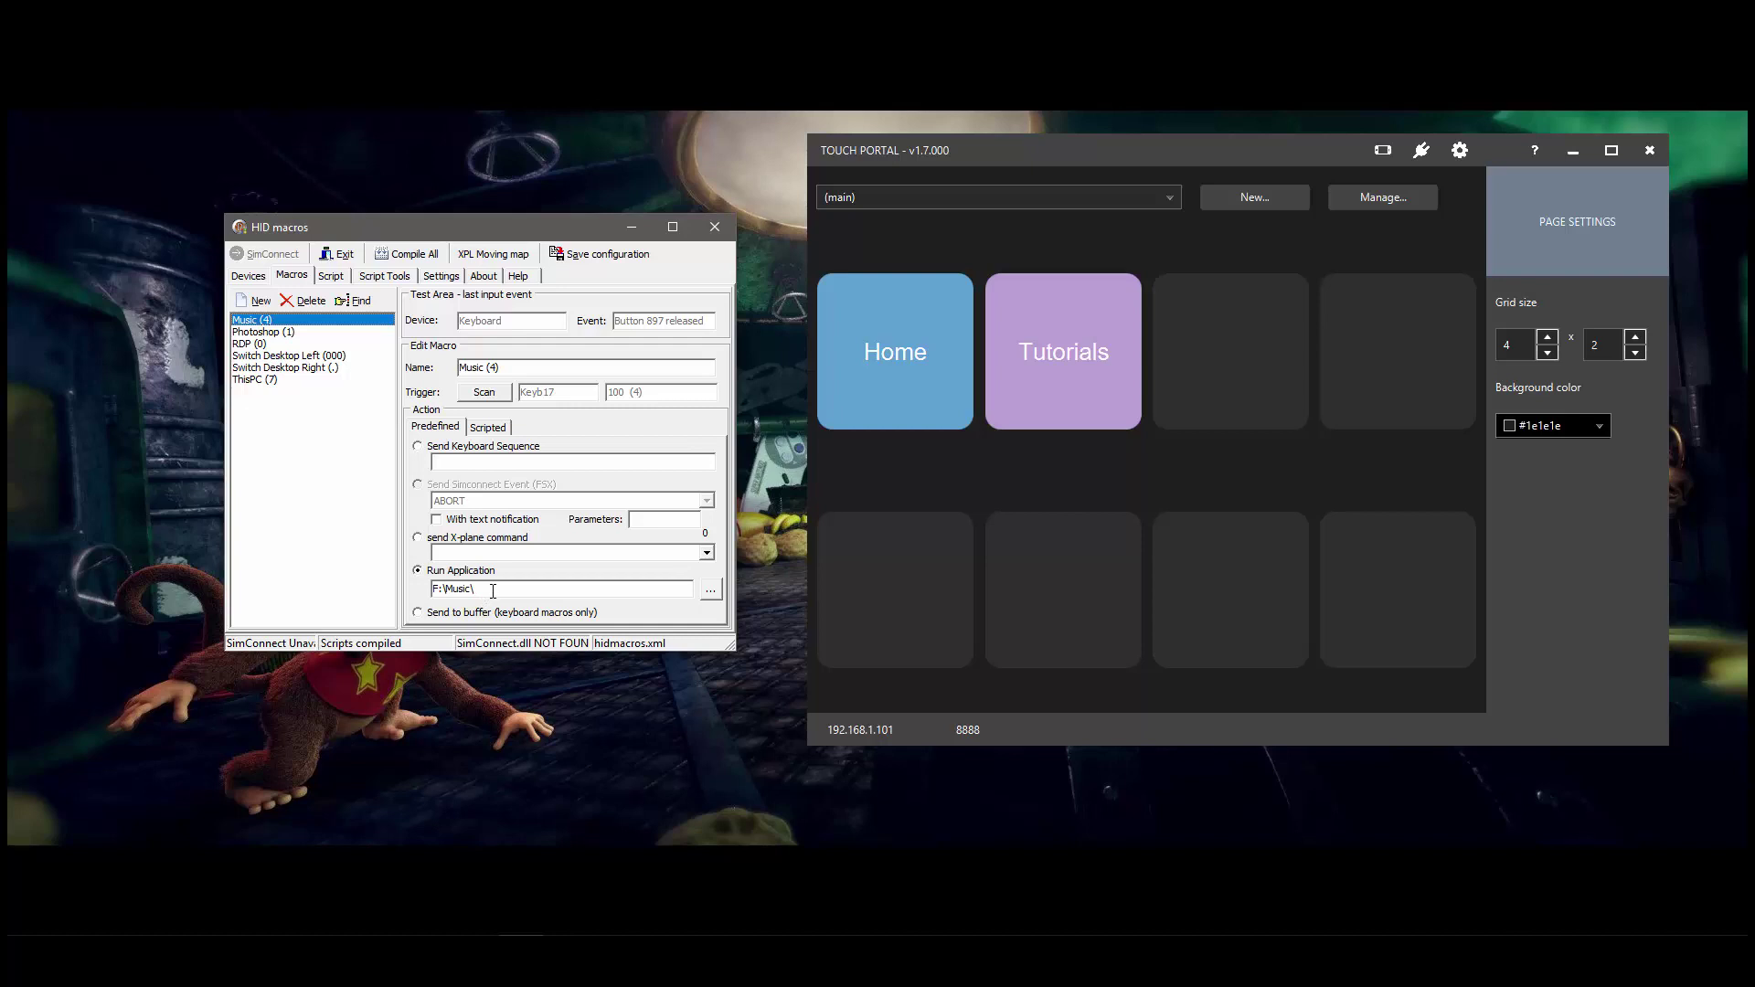
Step: Label the empty third tile on the main page 'Music'
click(1225, 361)
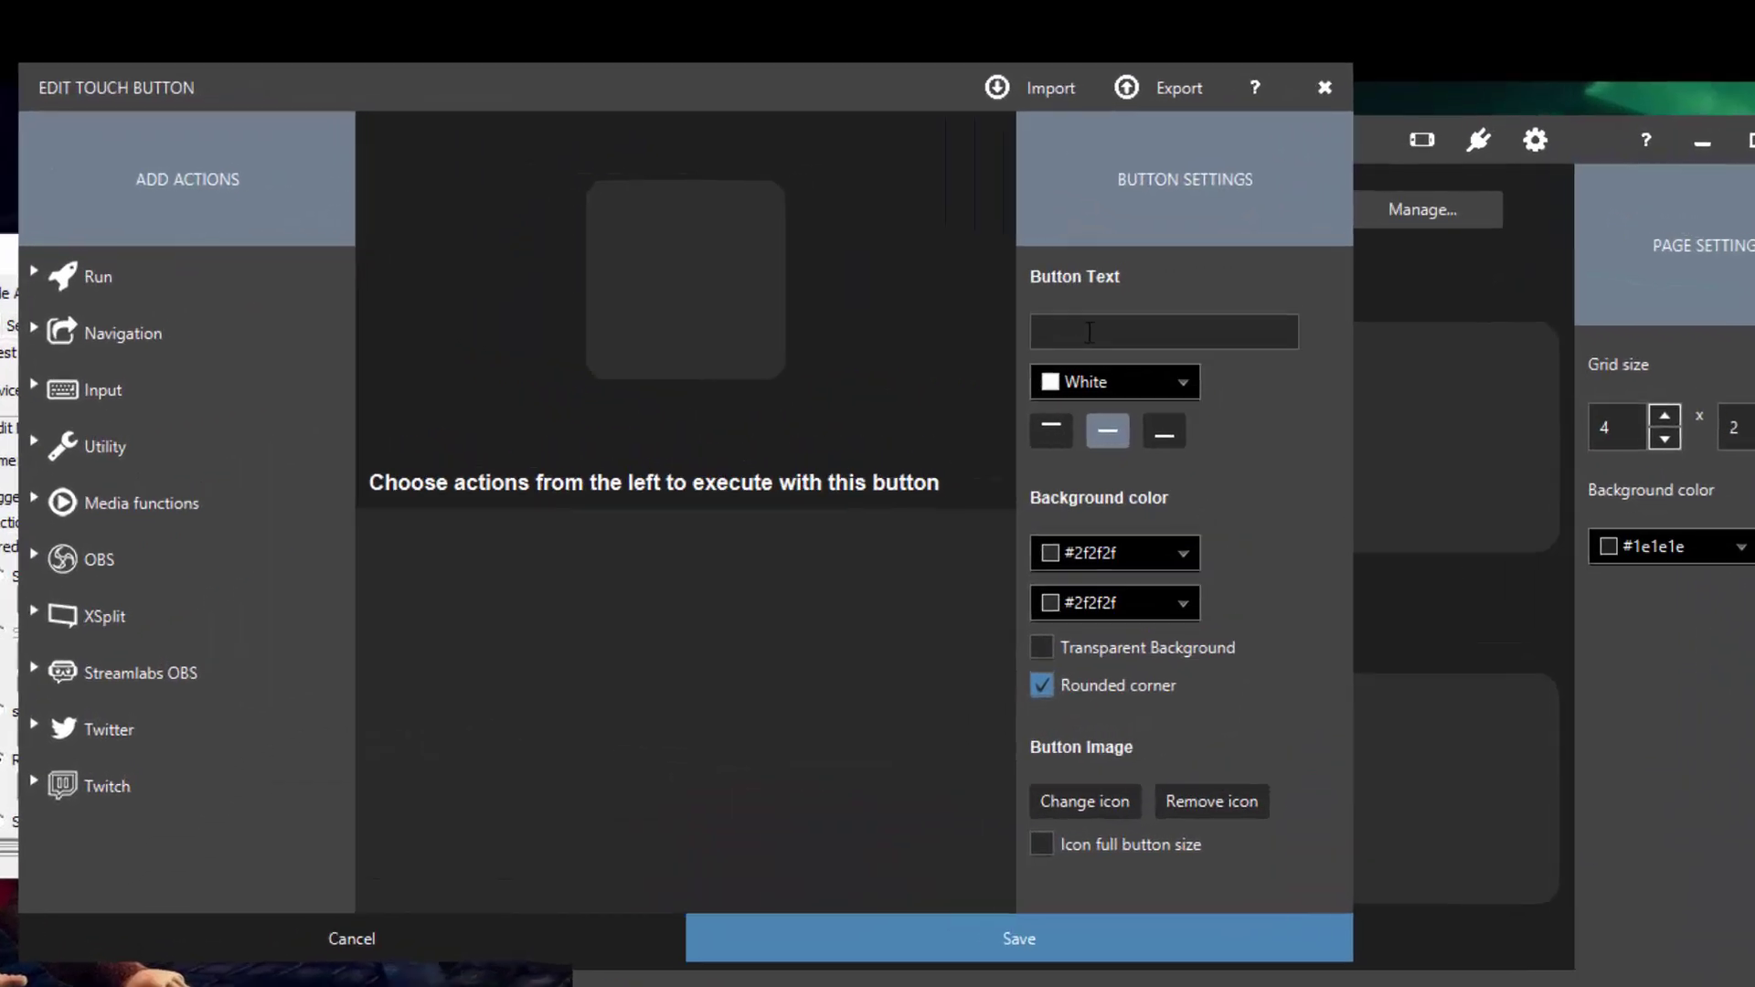
click(1089, 331)
text(Mus)
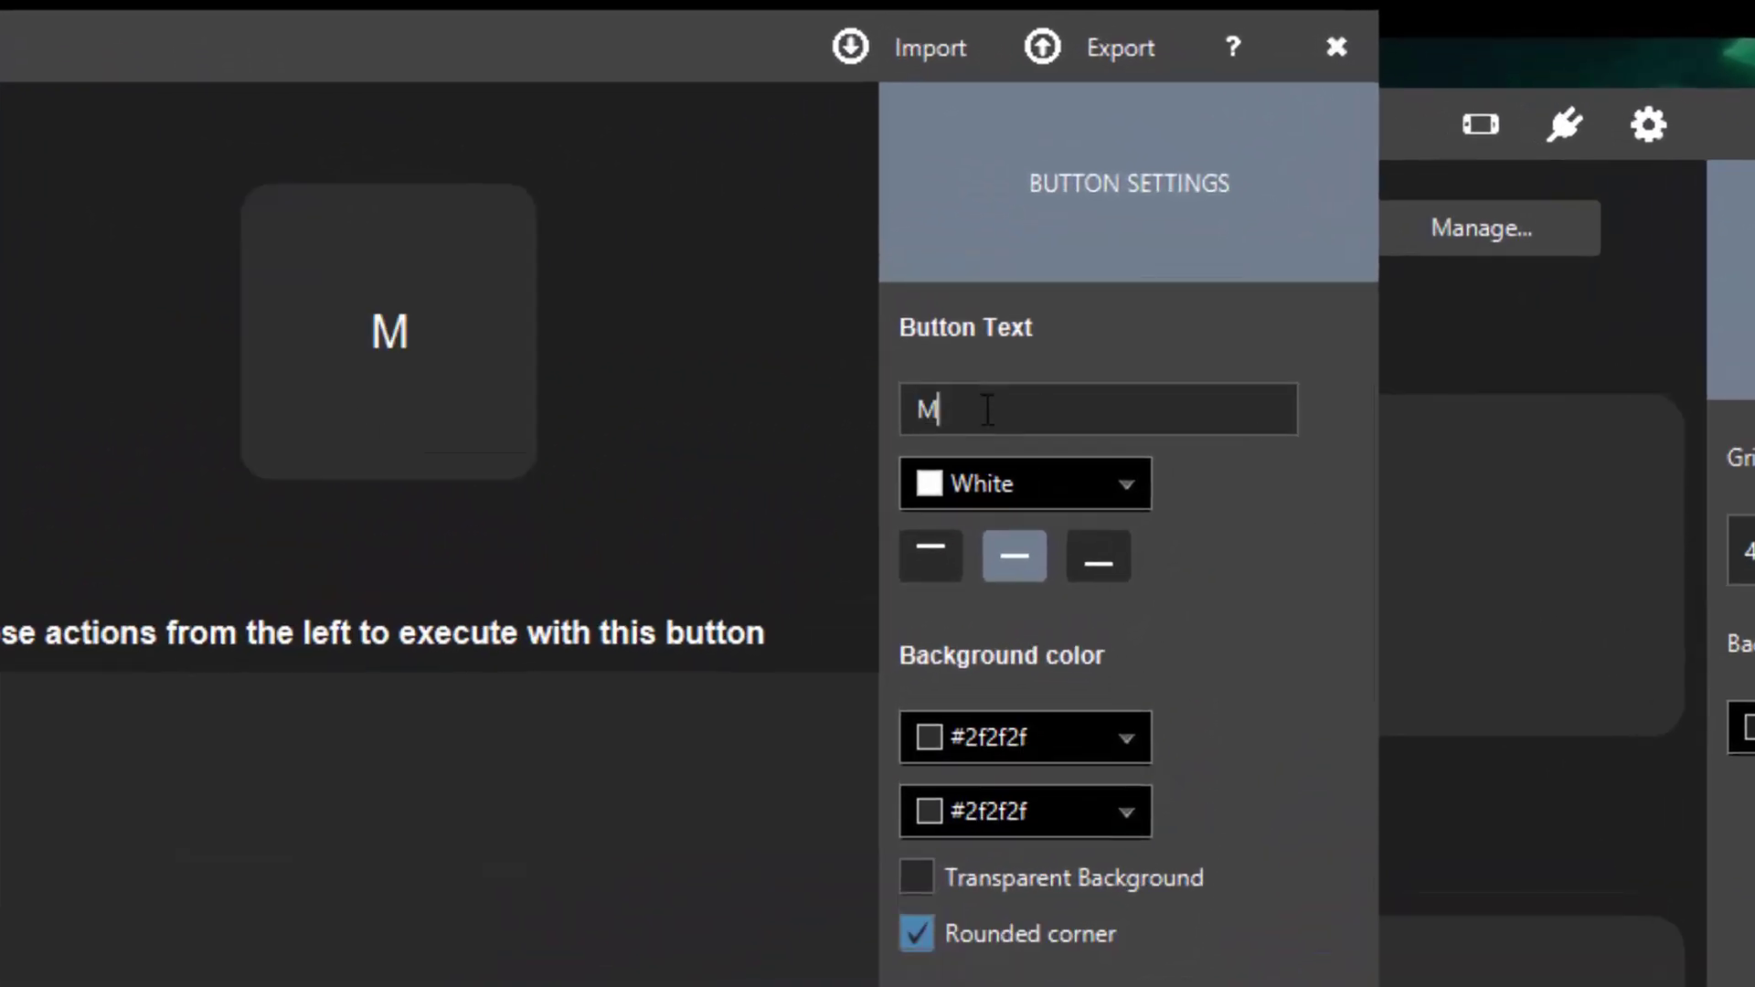
text(Music)
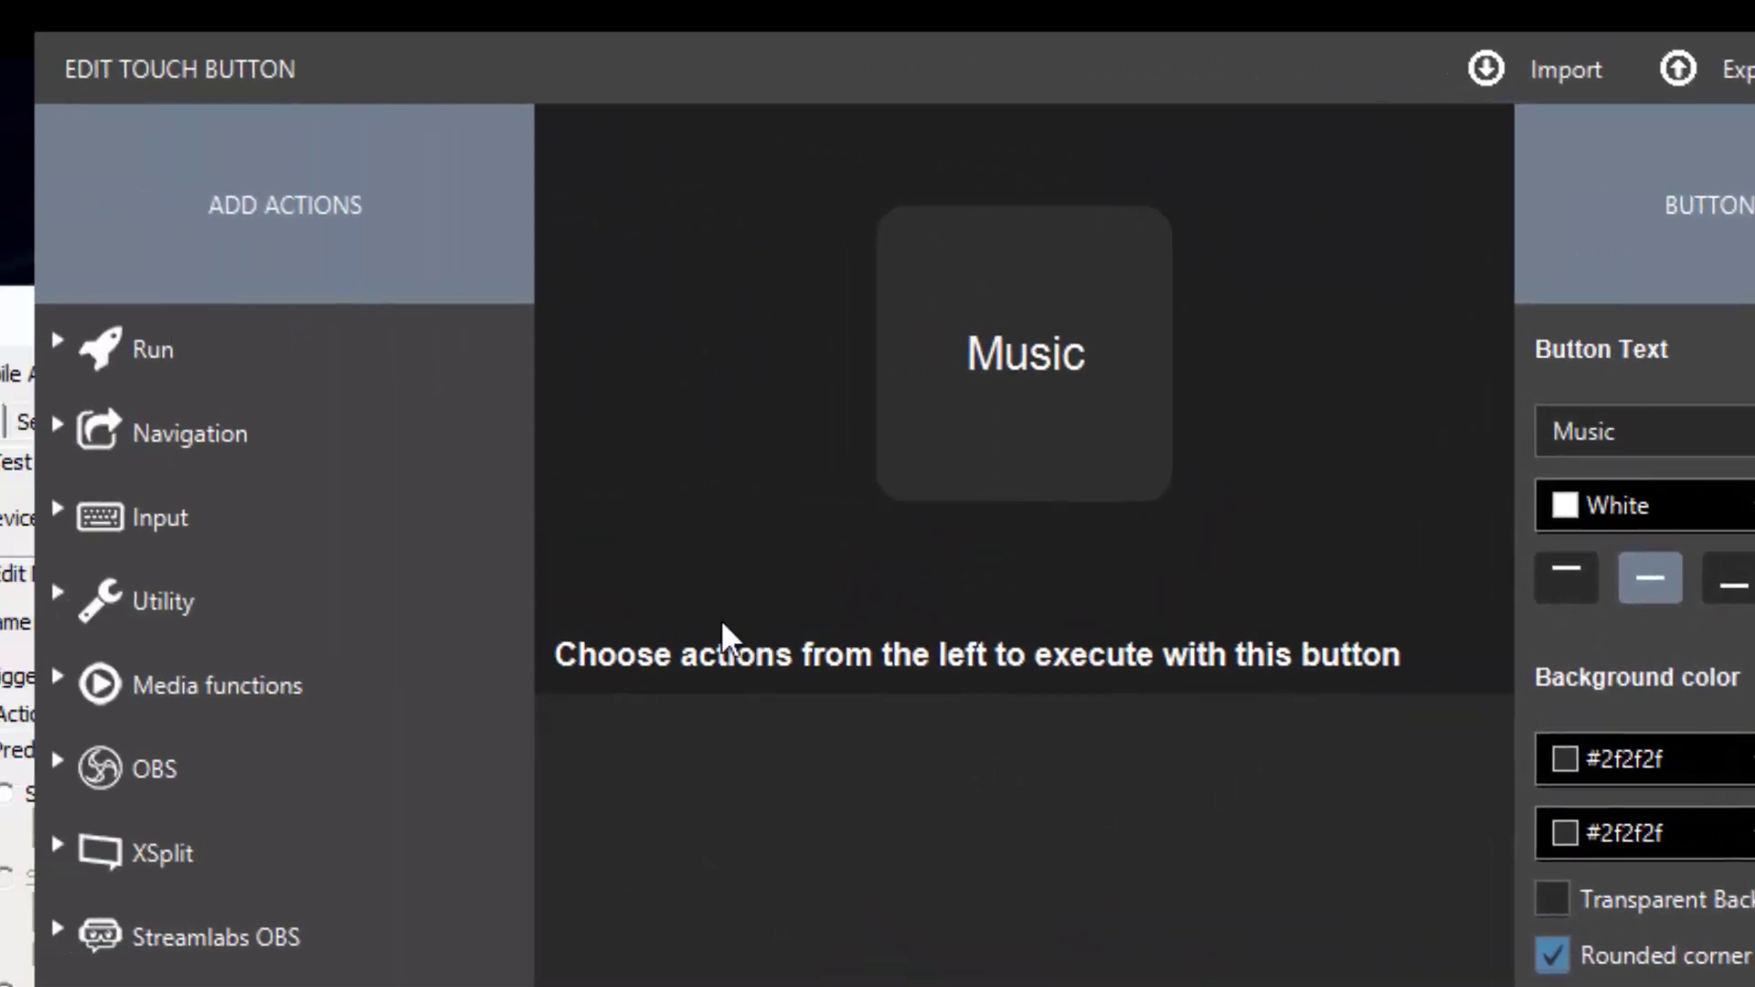
Step: Add a Start Application action running C:\Windows\explorer.exe with command line F:\Music
click(64, 342)
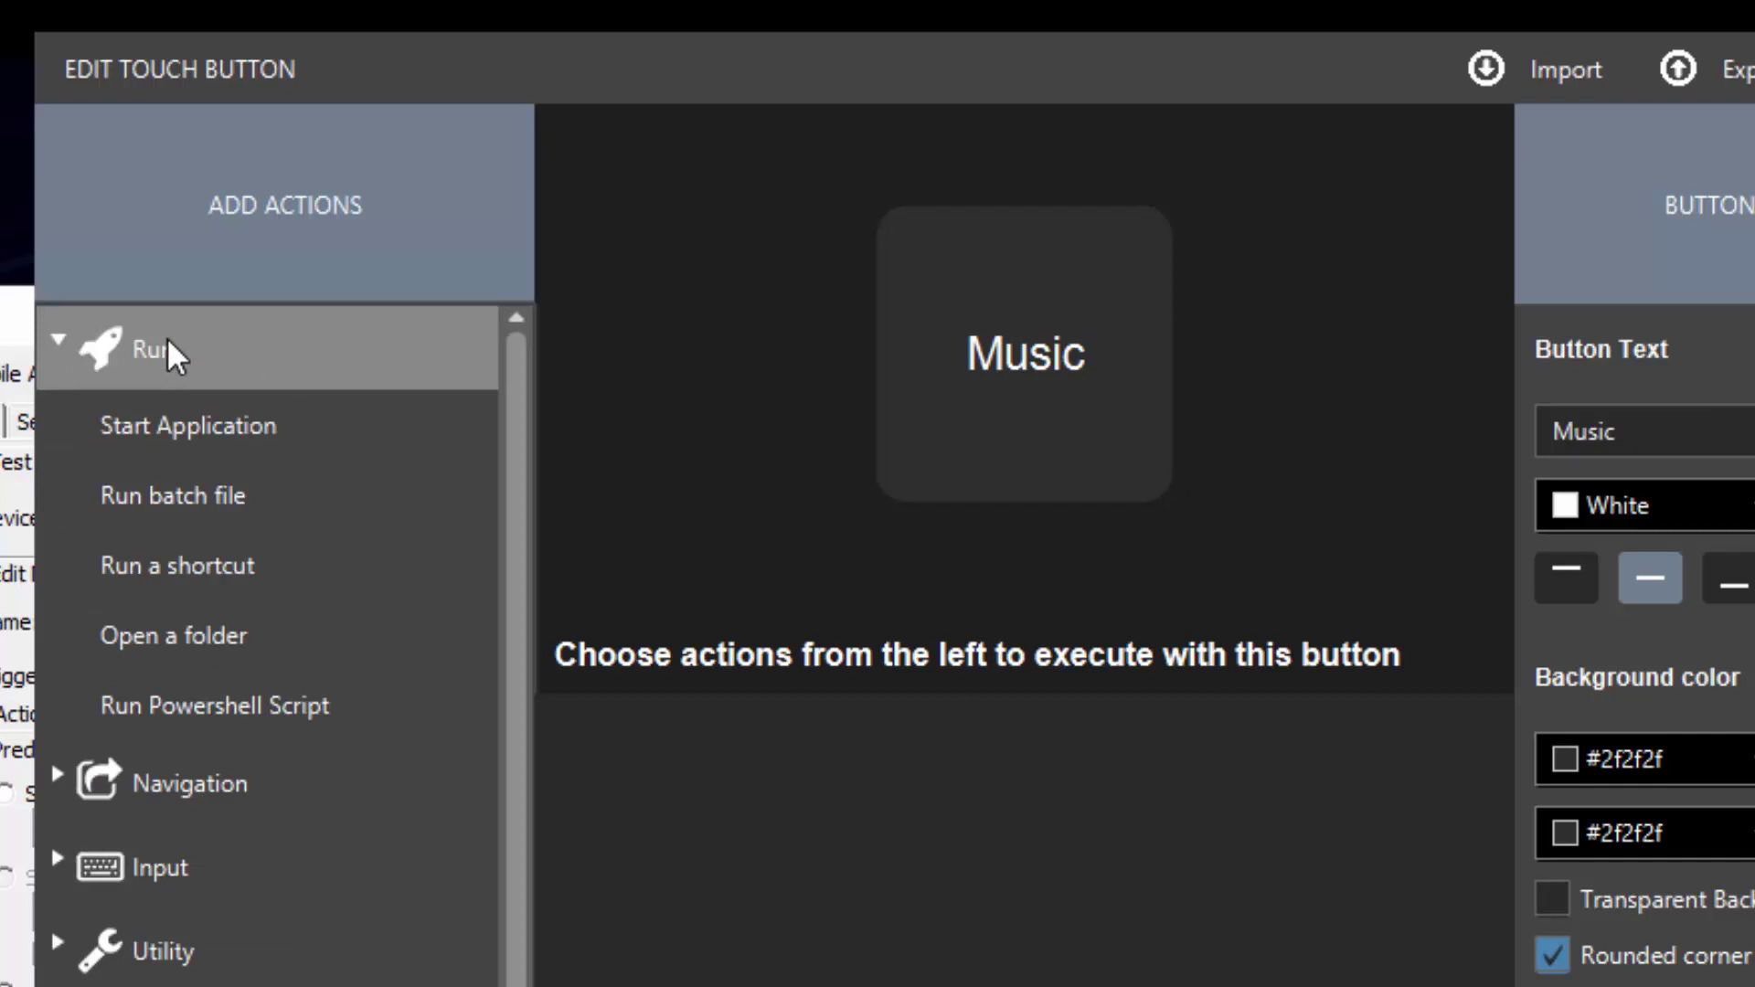
click(223, 437)
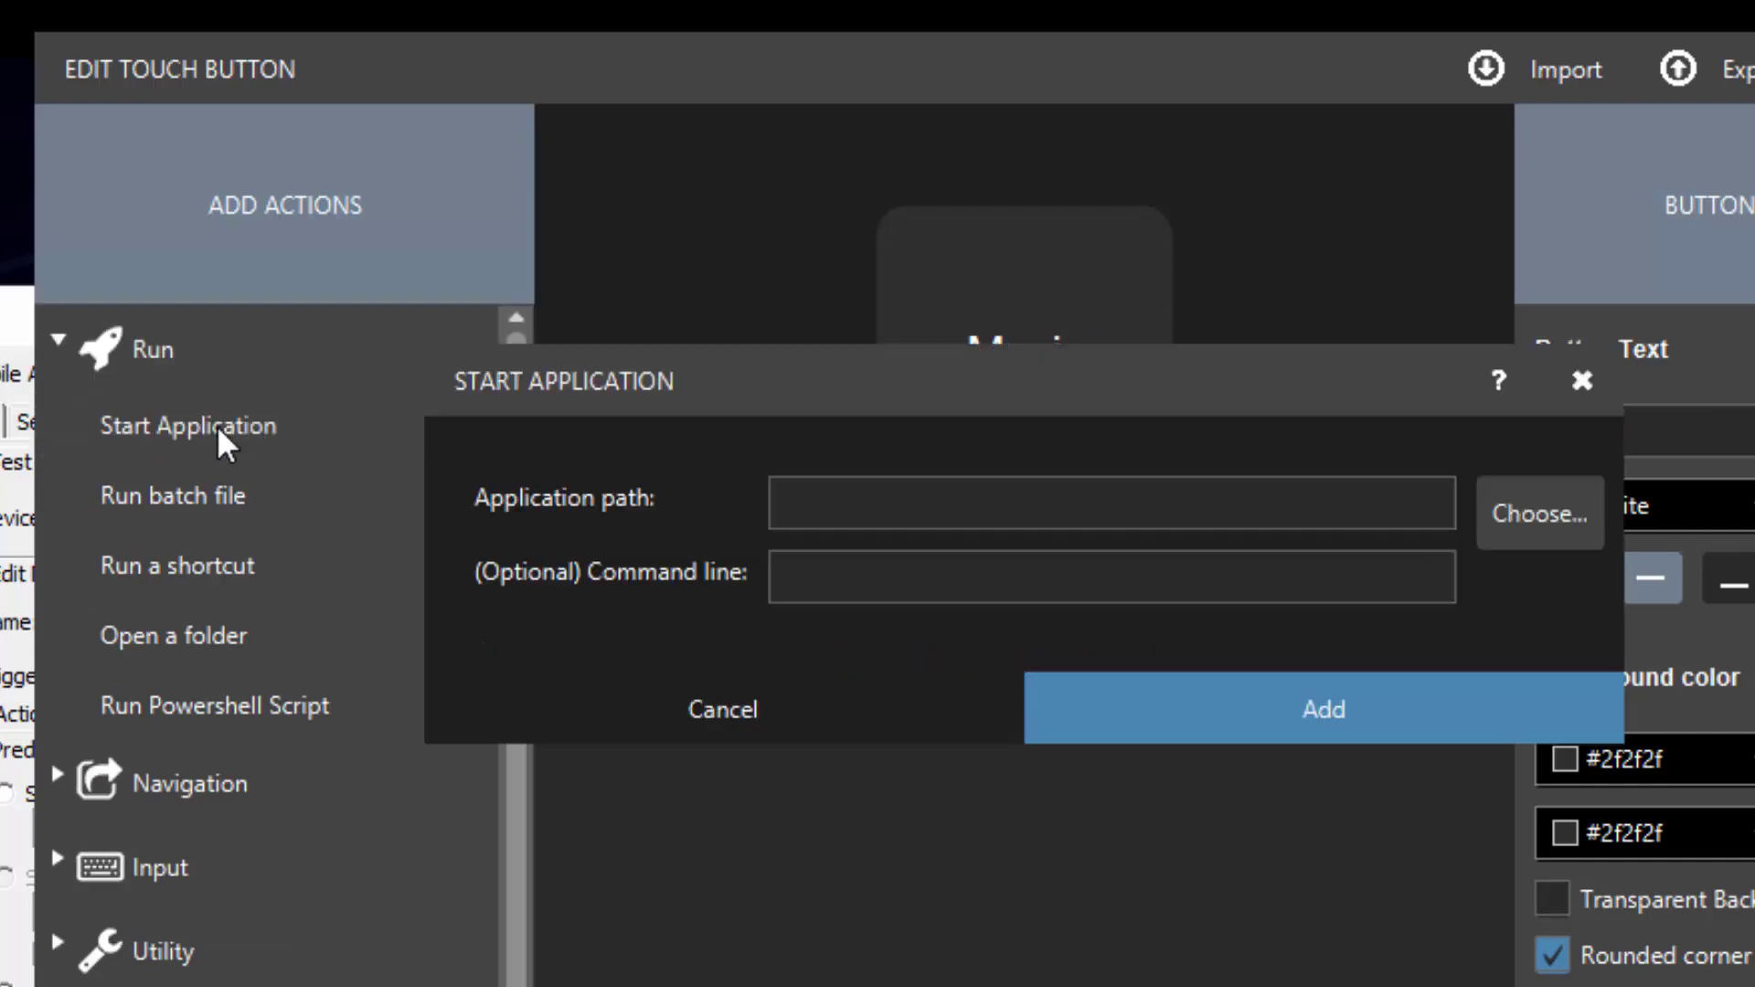
click(932, 499)
click(1538, 521)
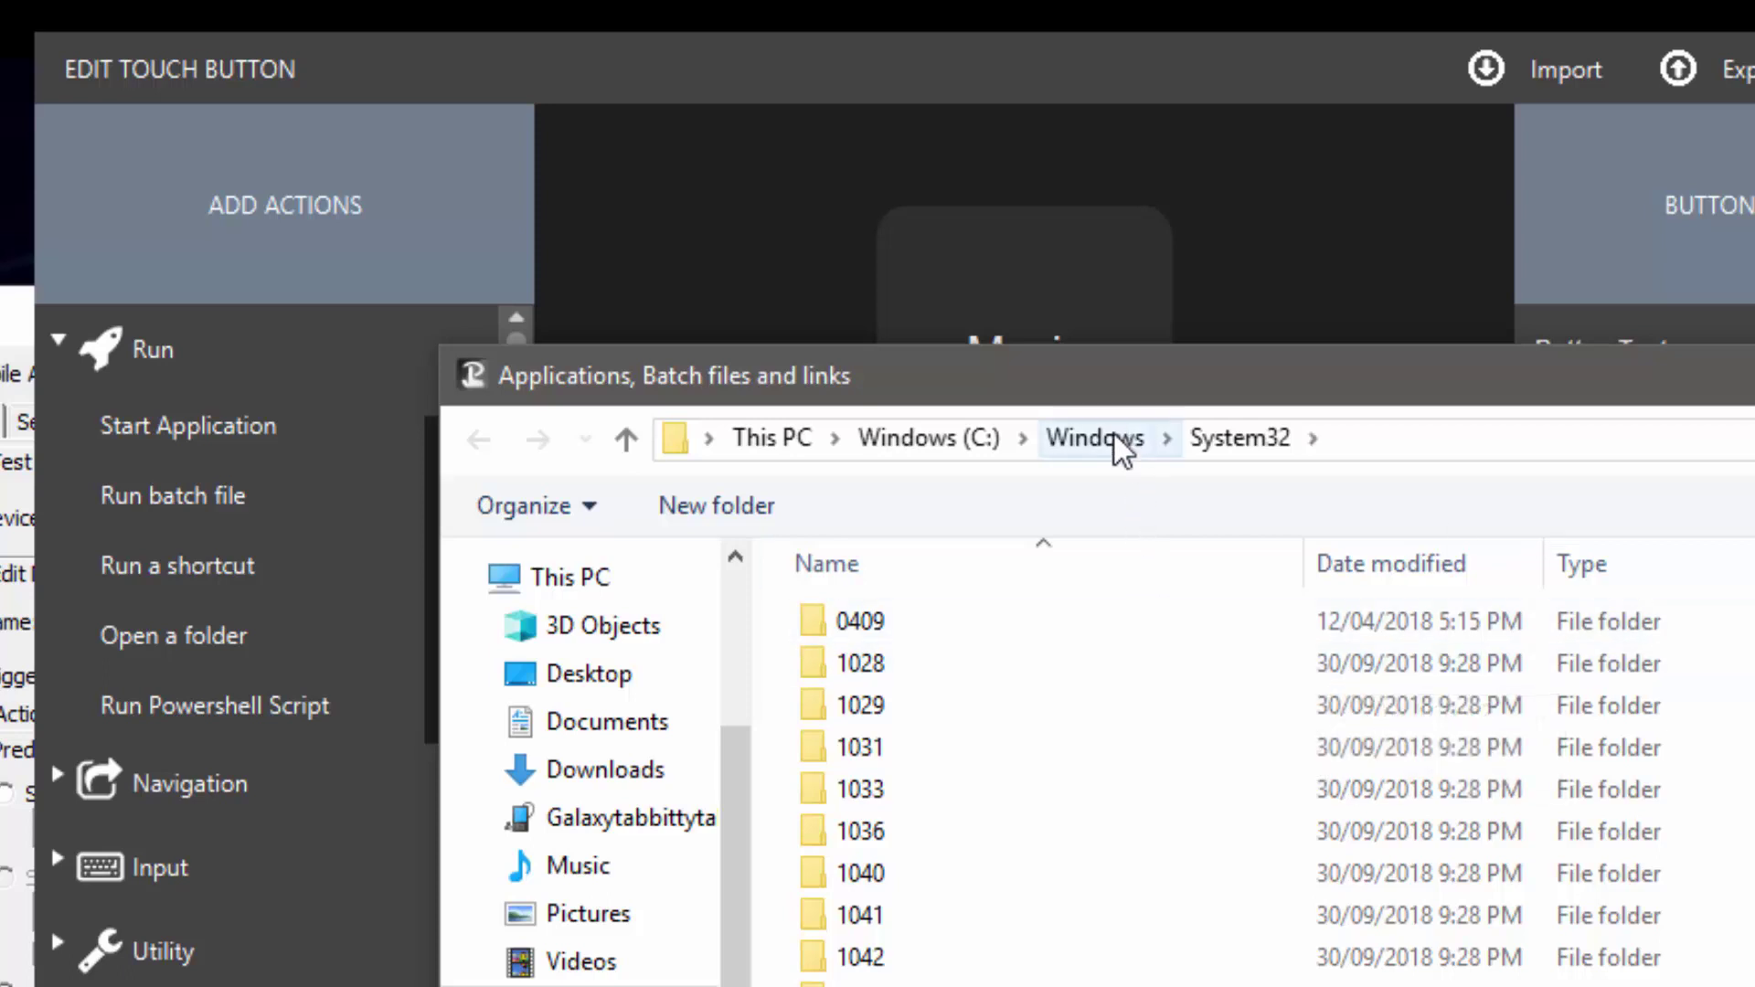
click(1117, 438)
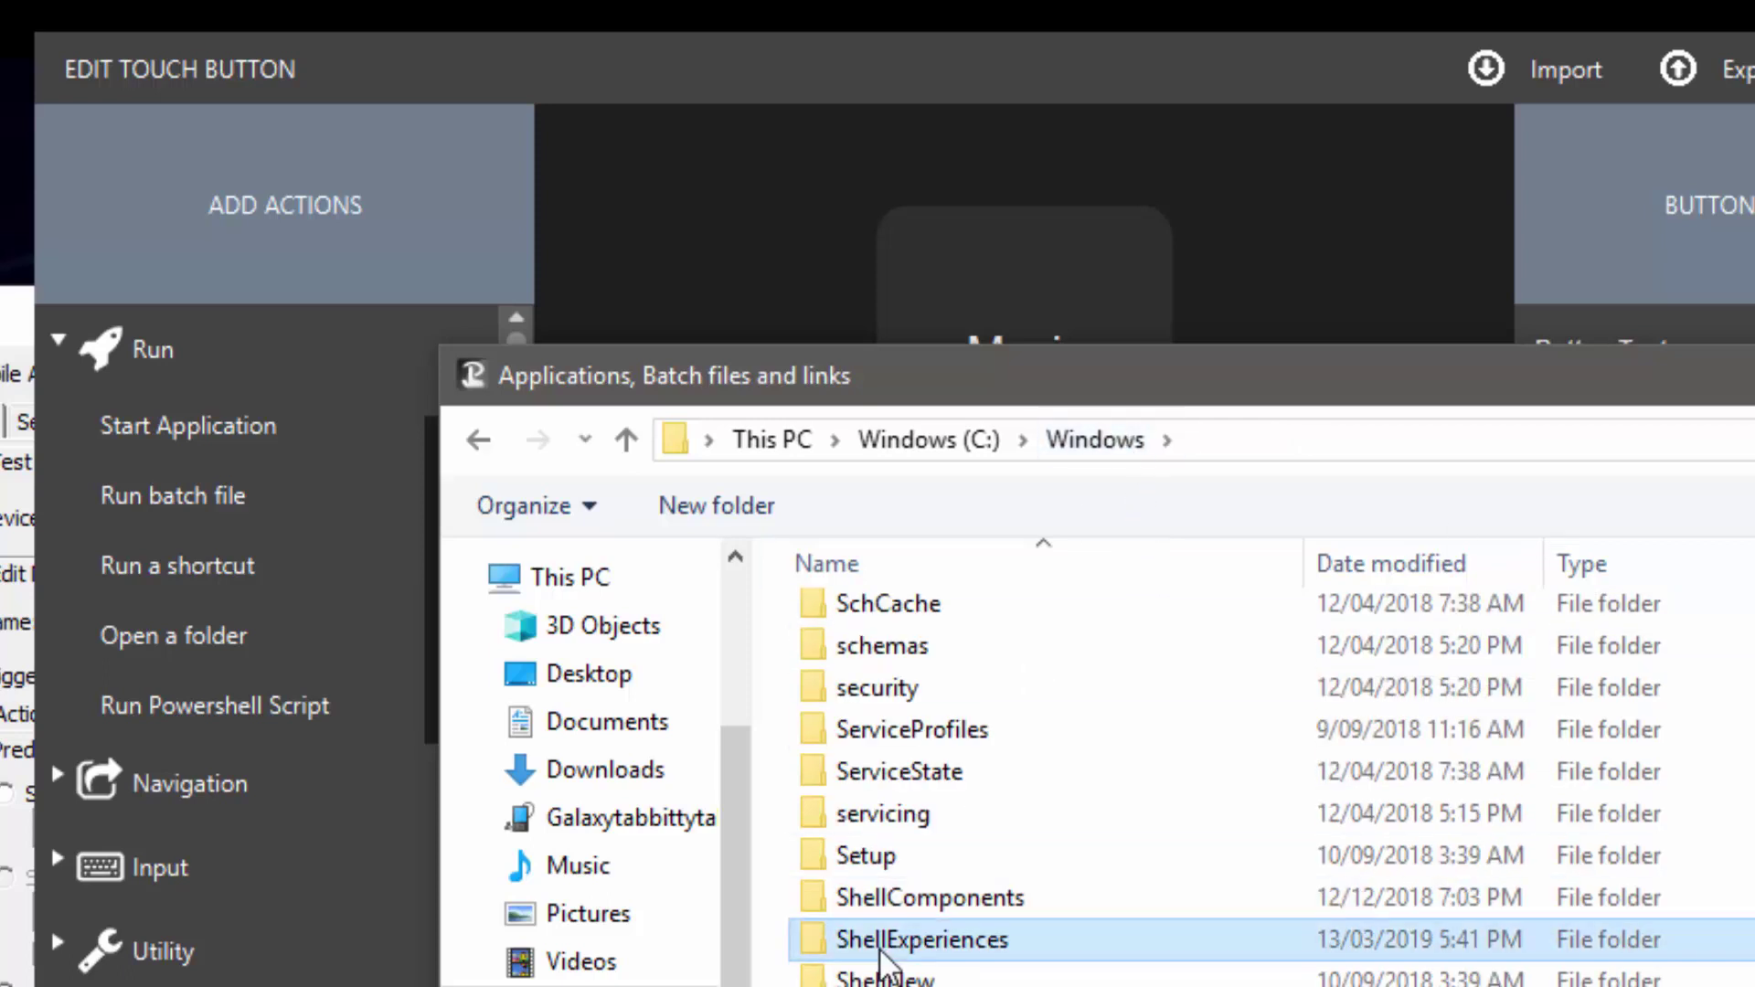
text(explorer)
key(Return)
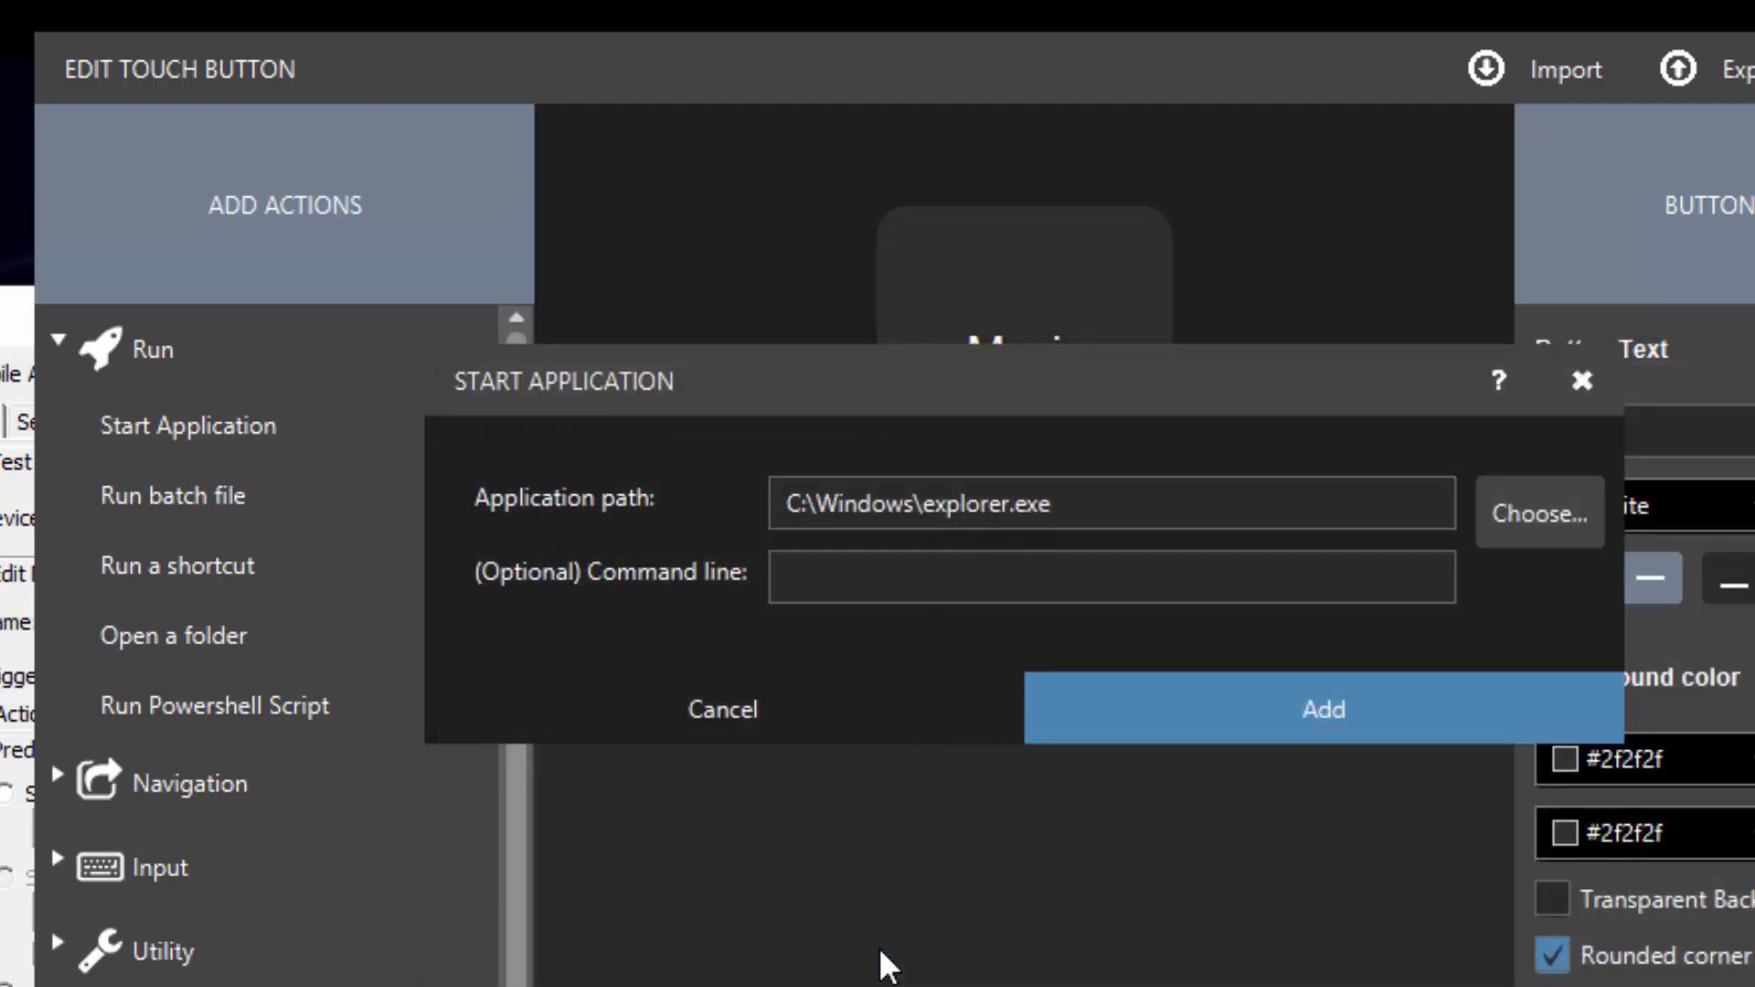
click(846, 576)
text(F:\Mus)
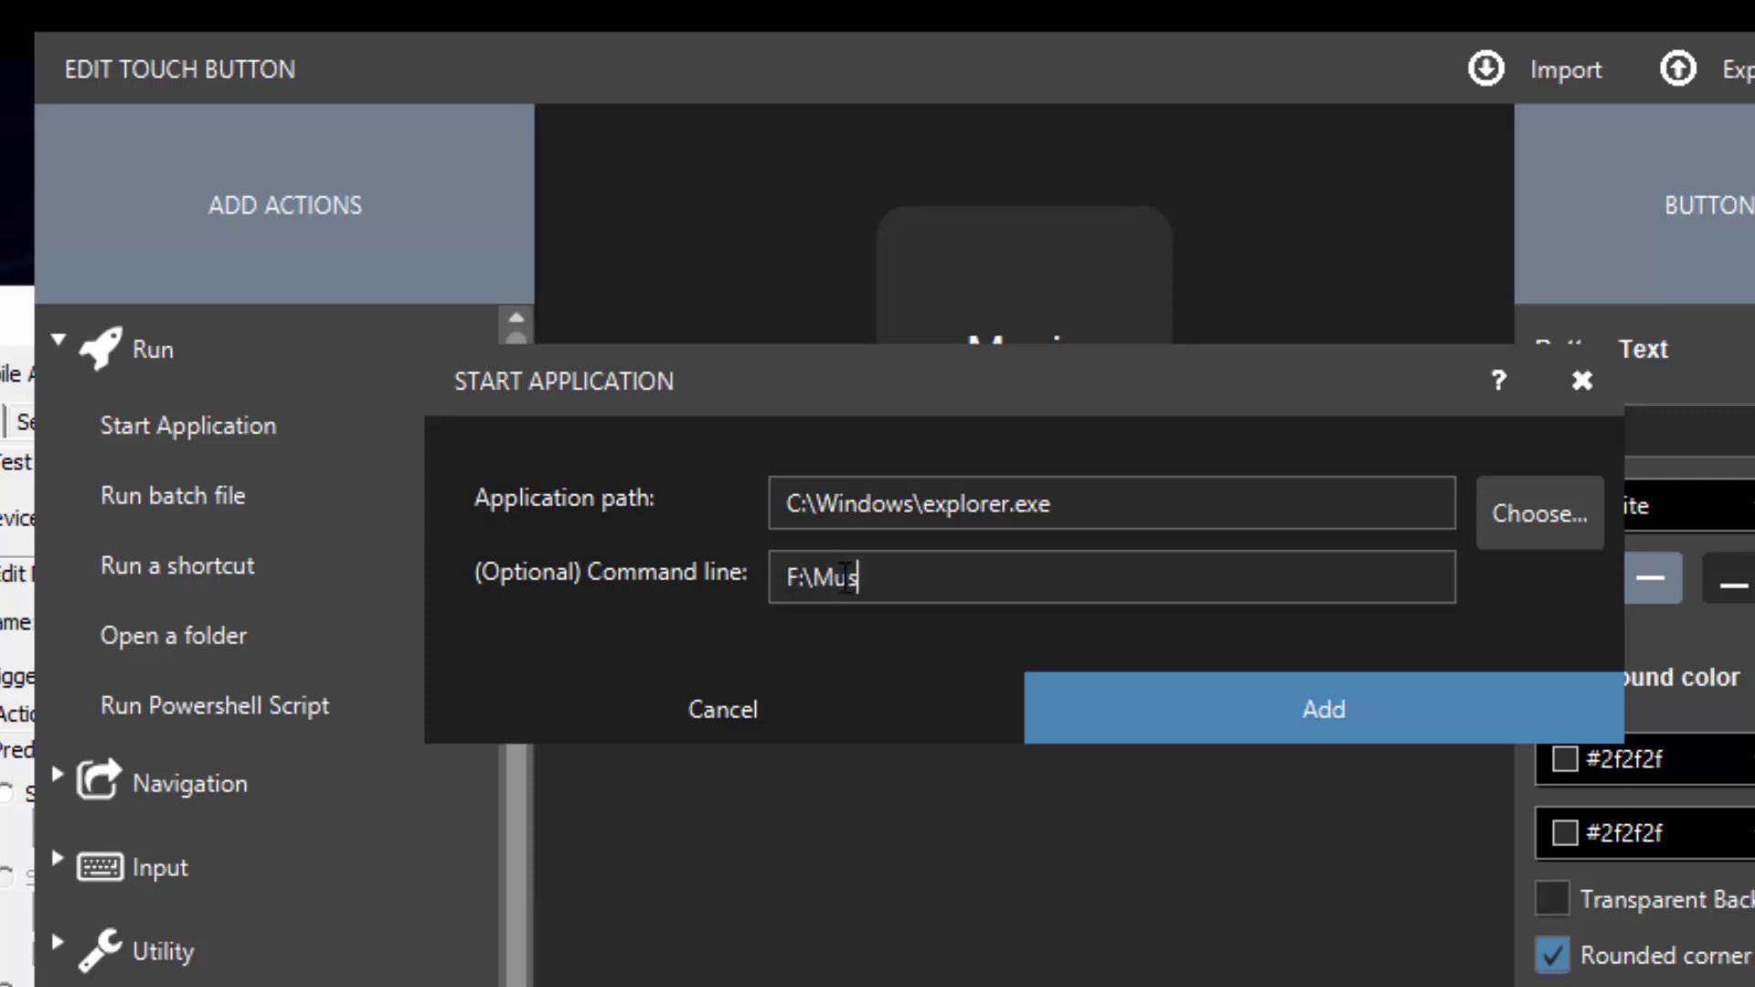
text(ic)
click(1331, 718)
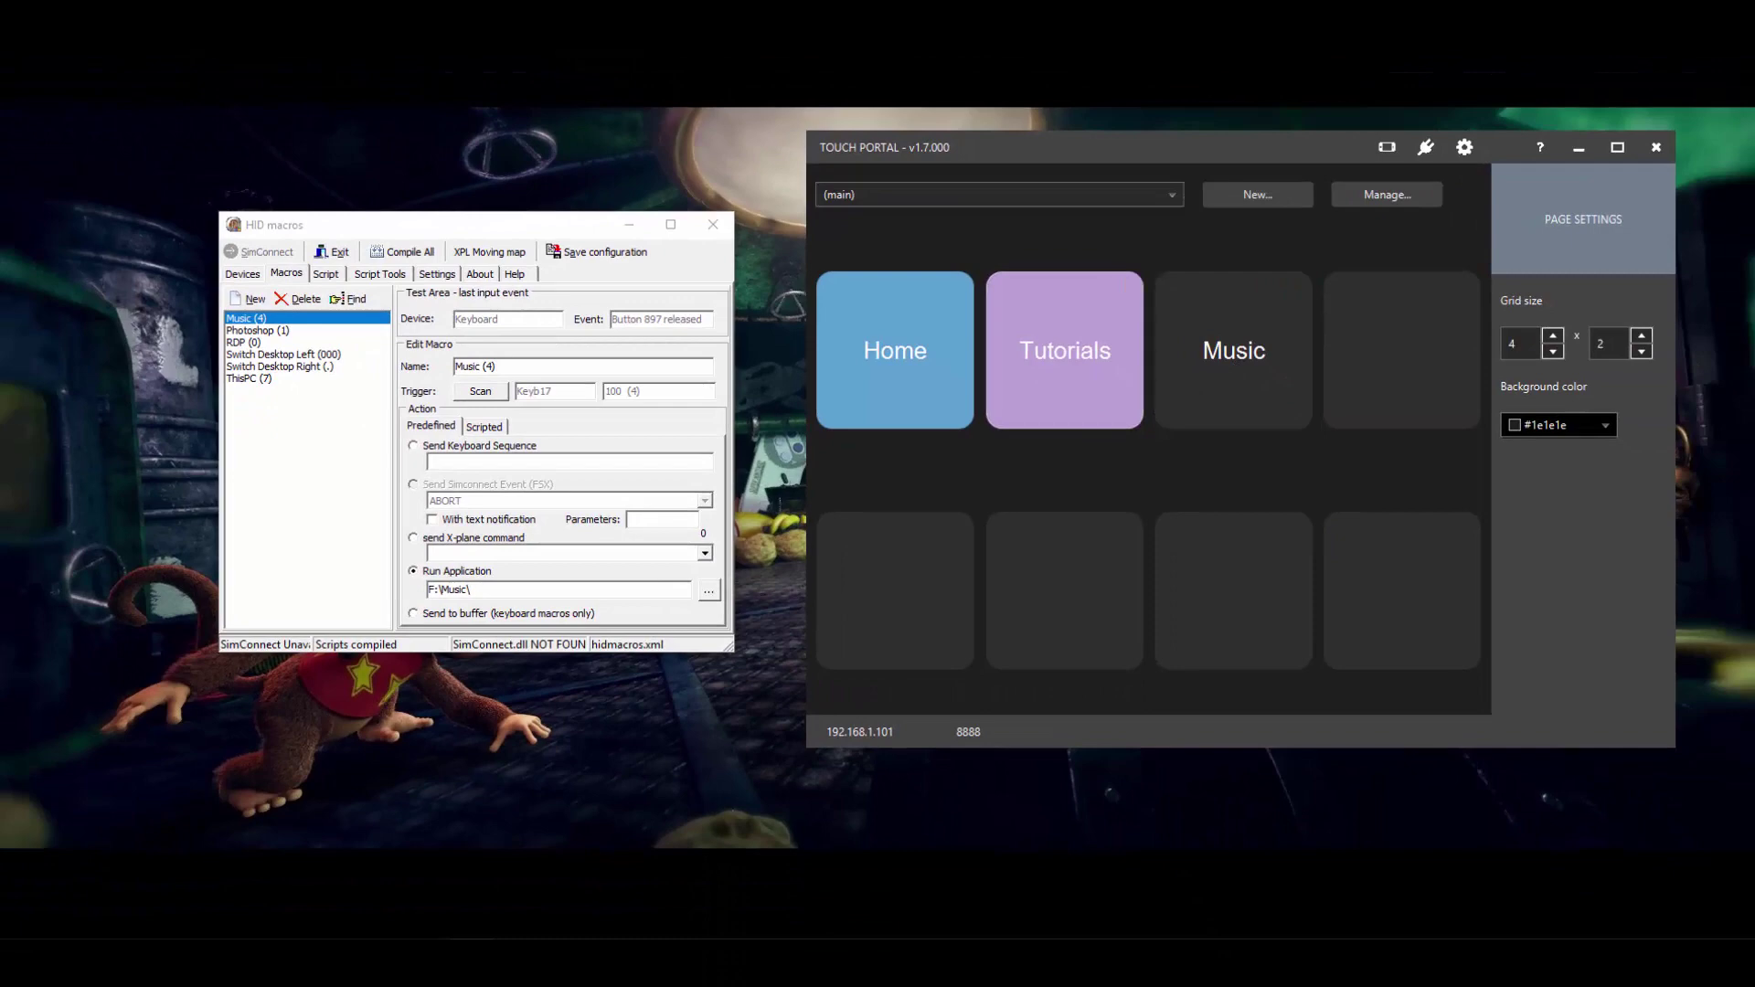
Step: Re-save the Music button, then view the Photoshop, RDP and ThisPC macros in HID macros
click(1226, 376)
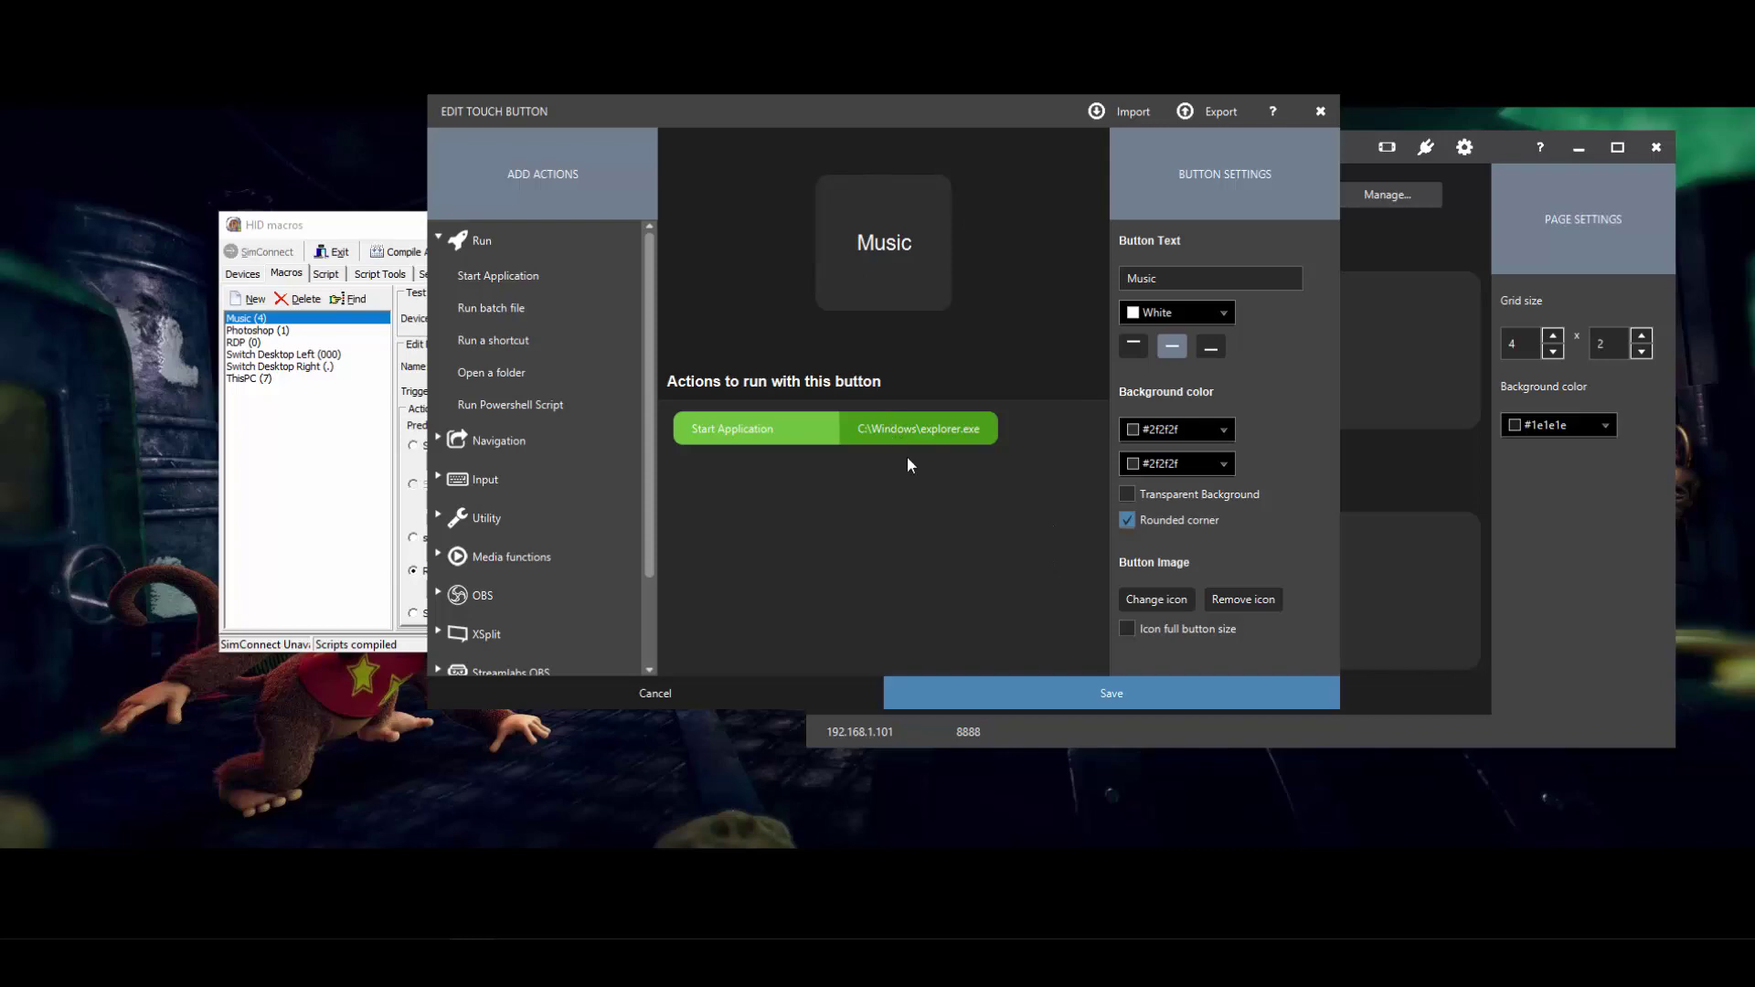
click(1088, 692)
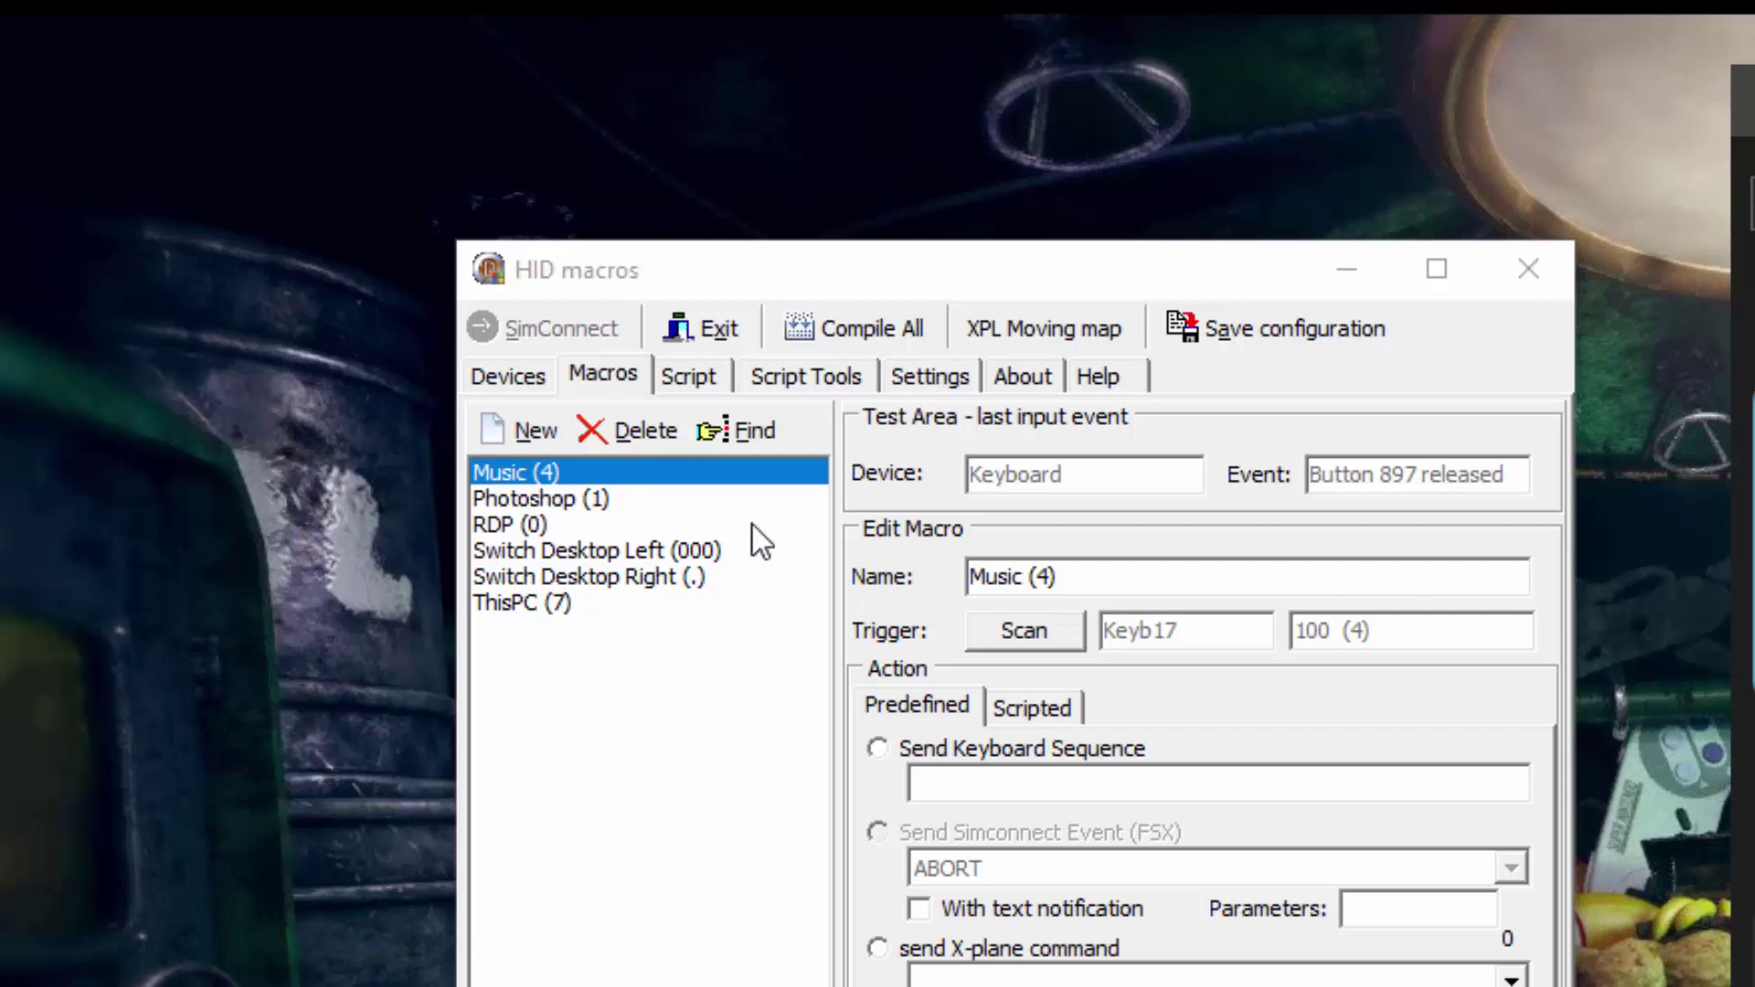
click(596, 503)
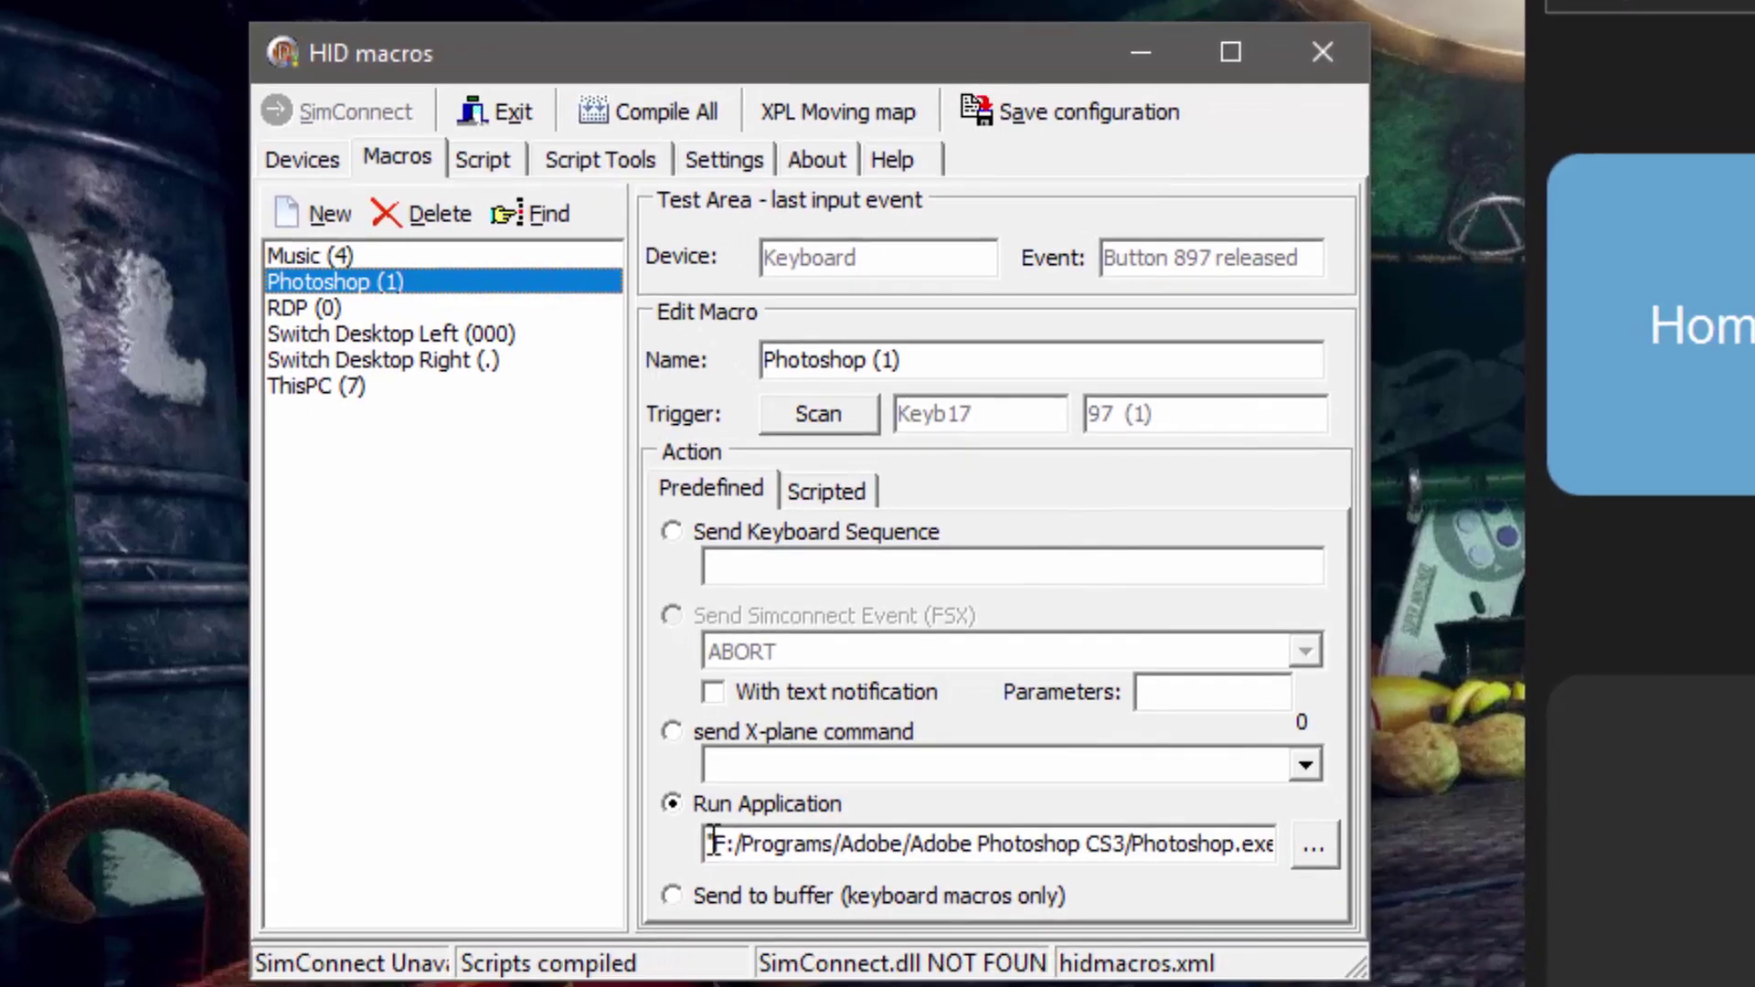
drag(709, 843, 1408, 836)
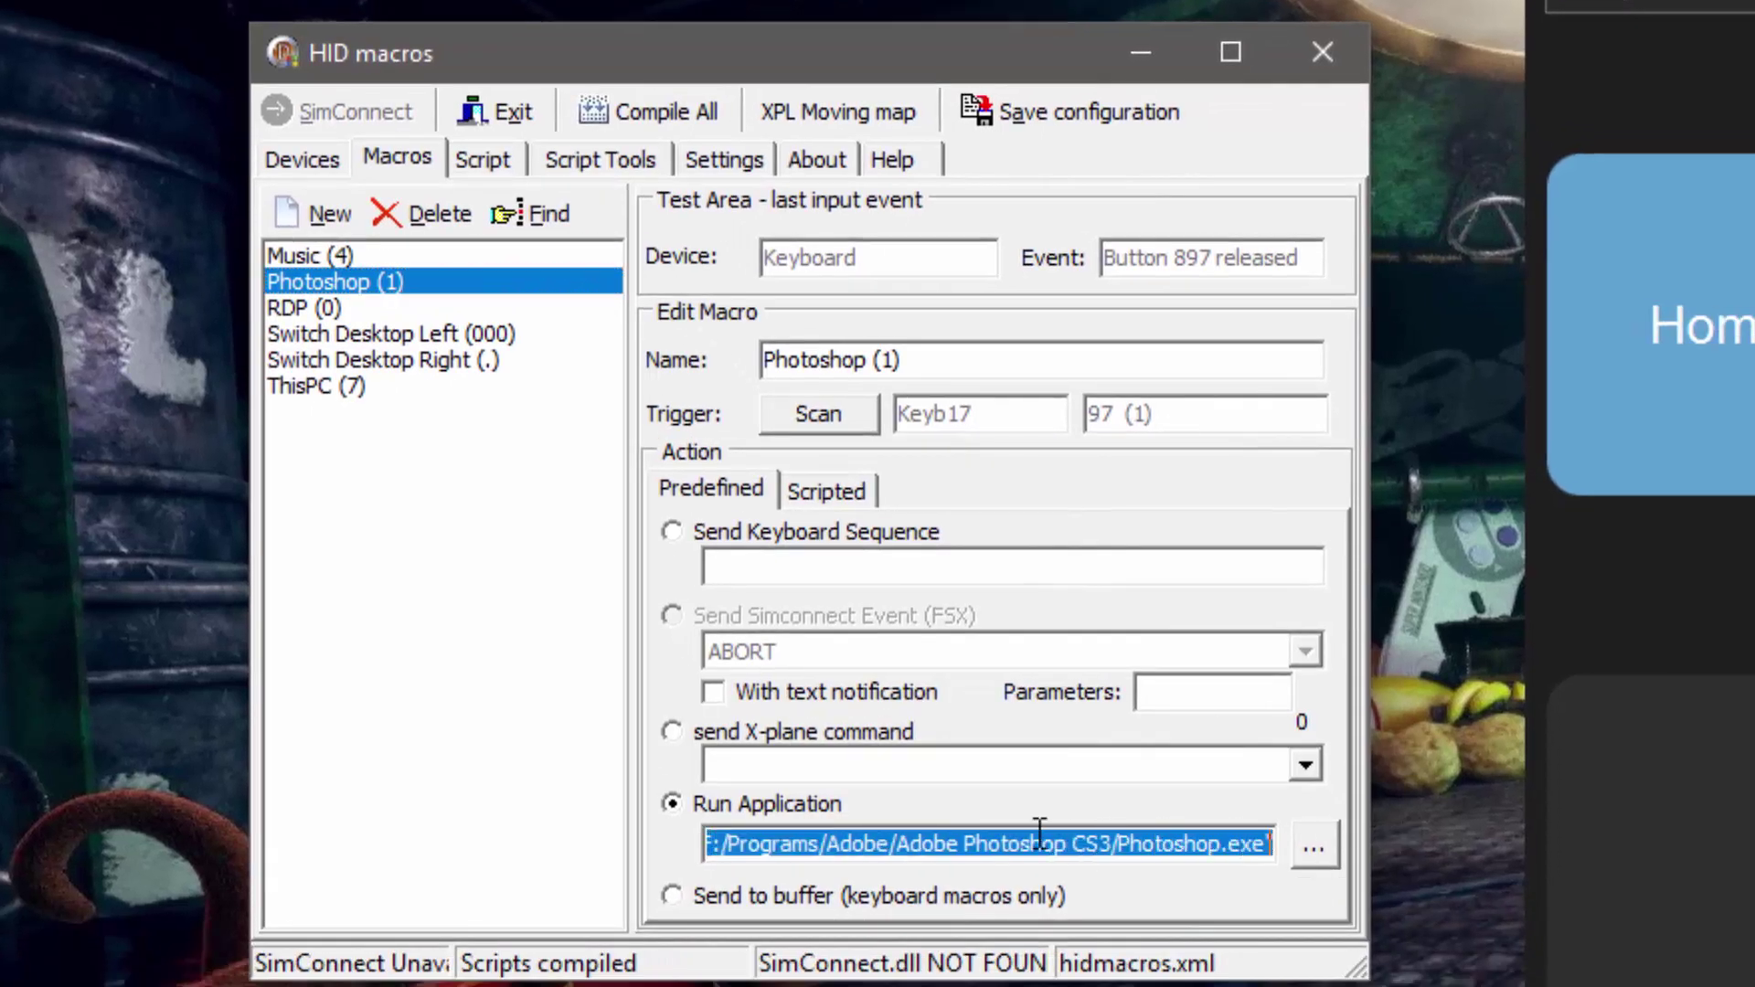
click(298, 308)
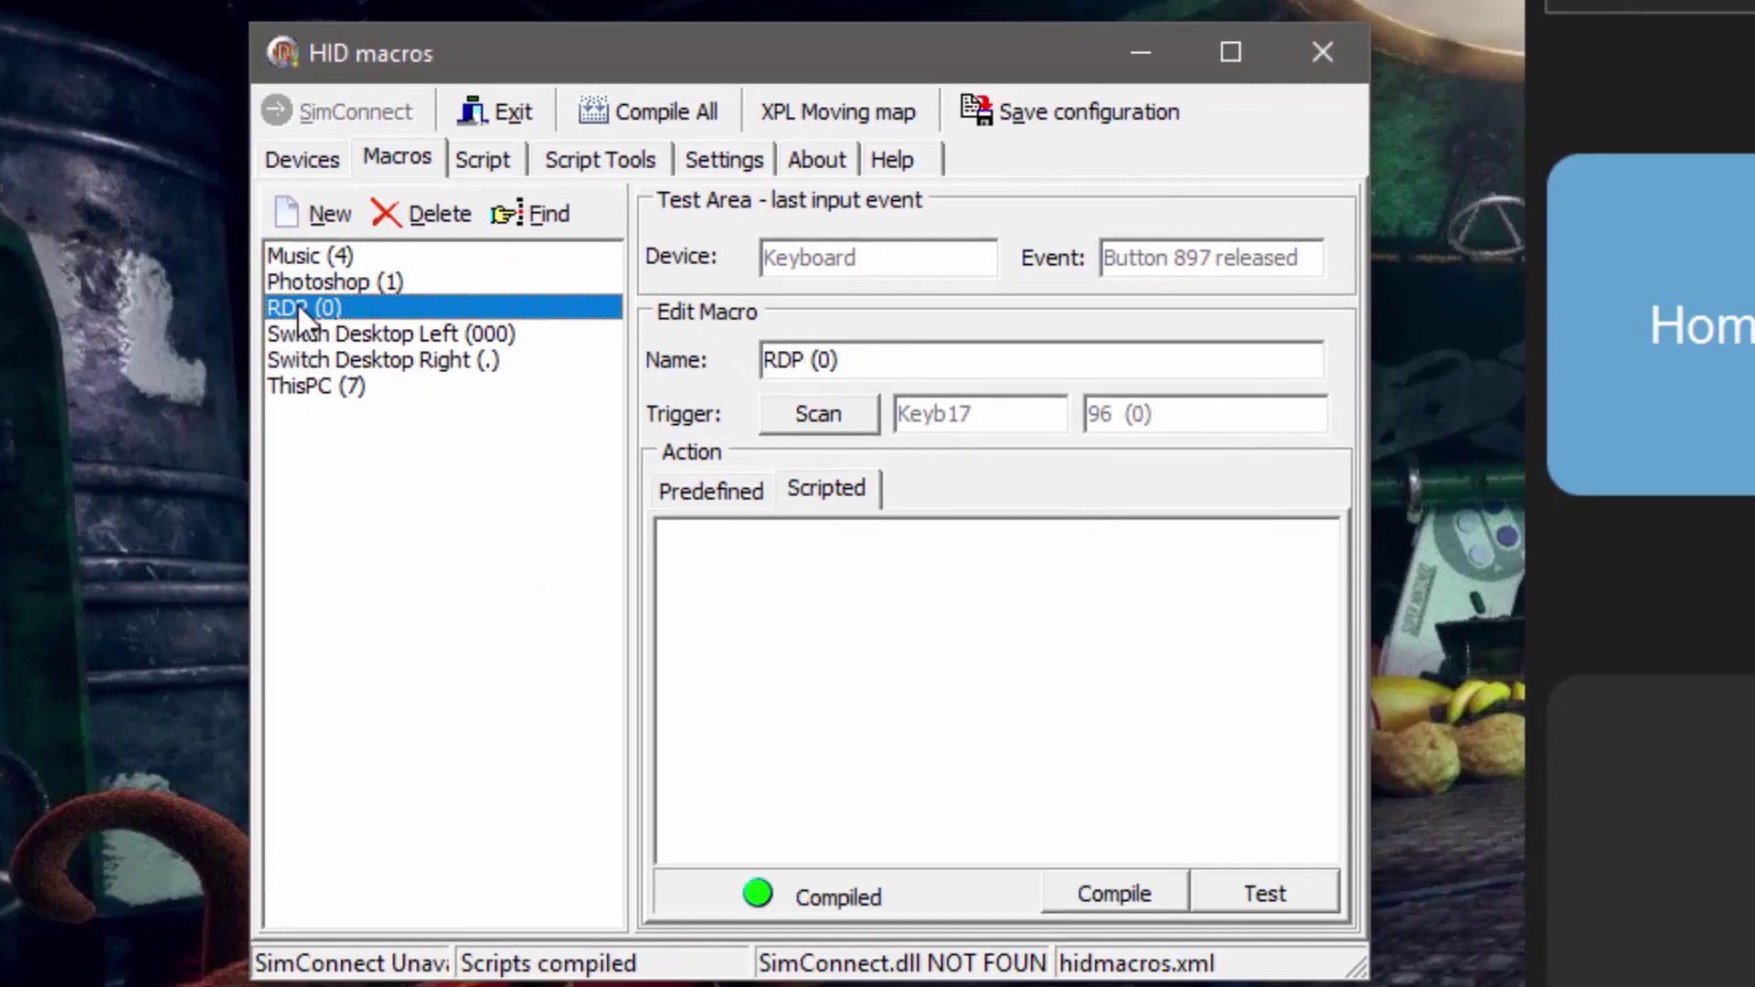
click(348, 387)
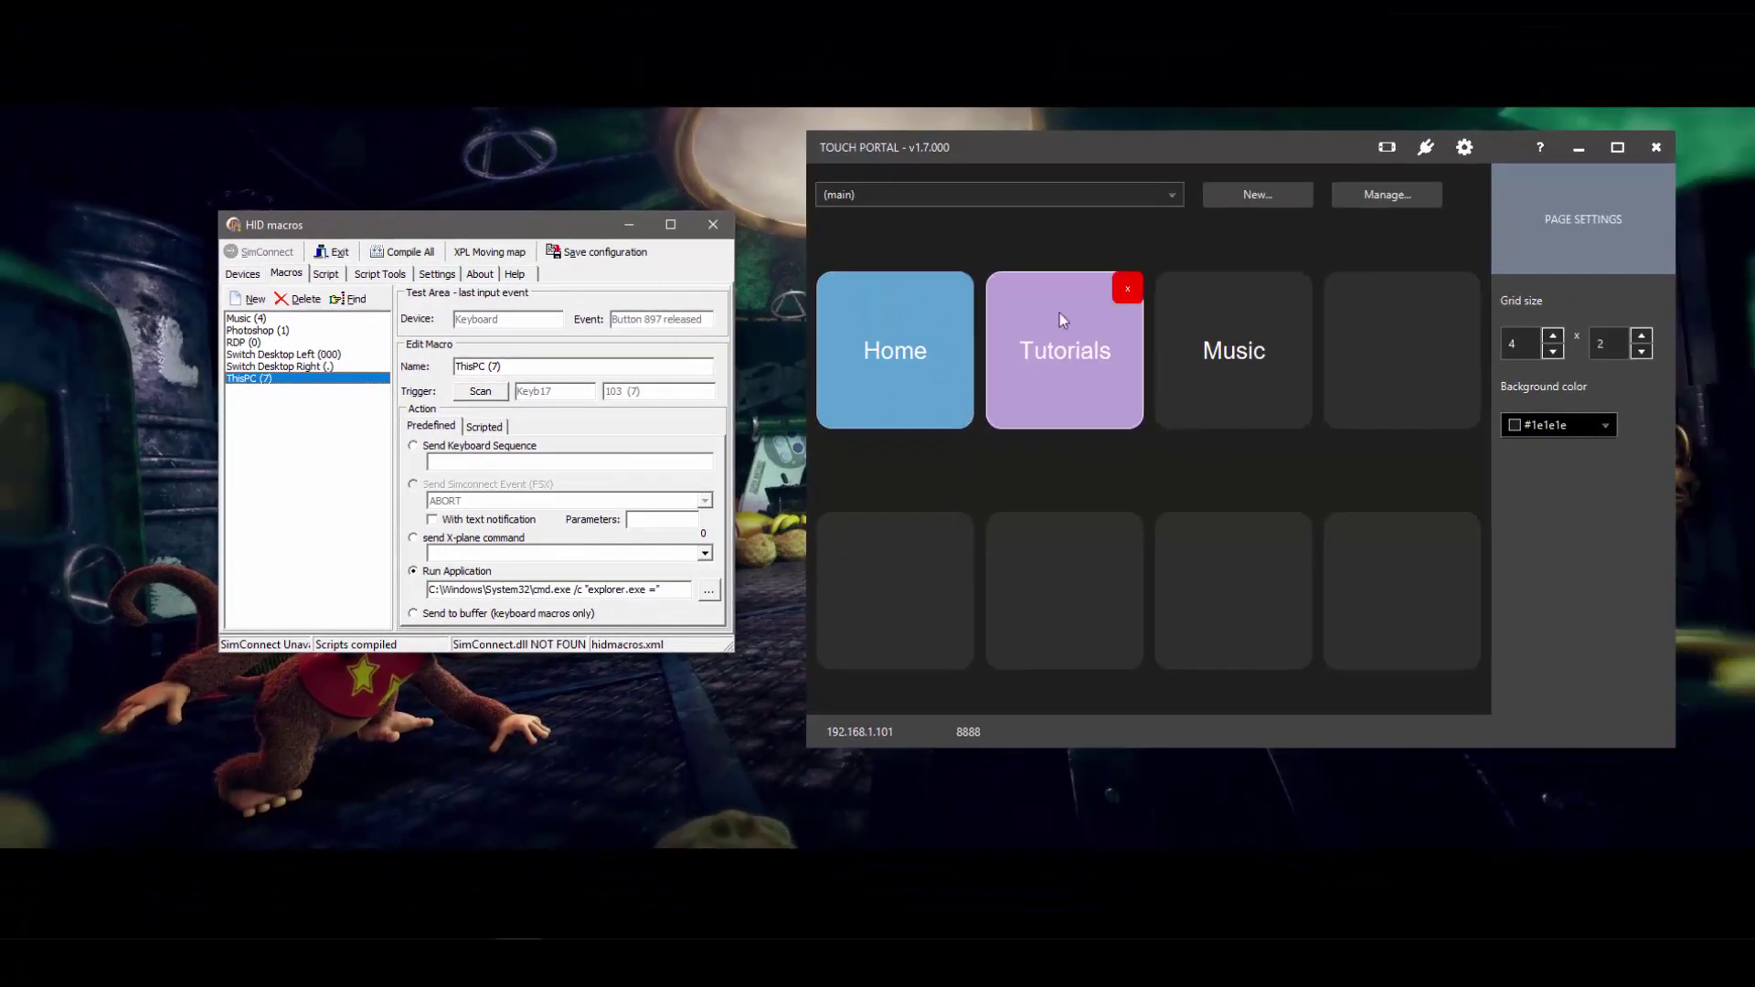
Step: Label the next empty tile 'This PC'
click(1386, 353)
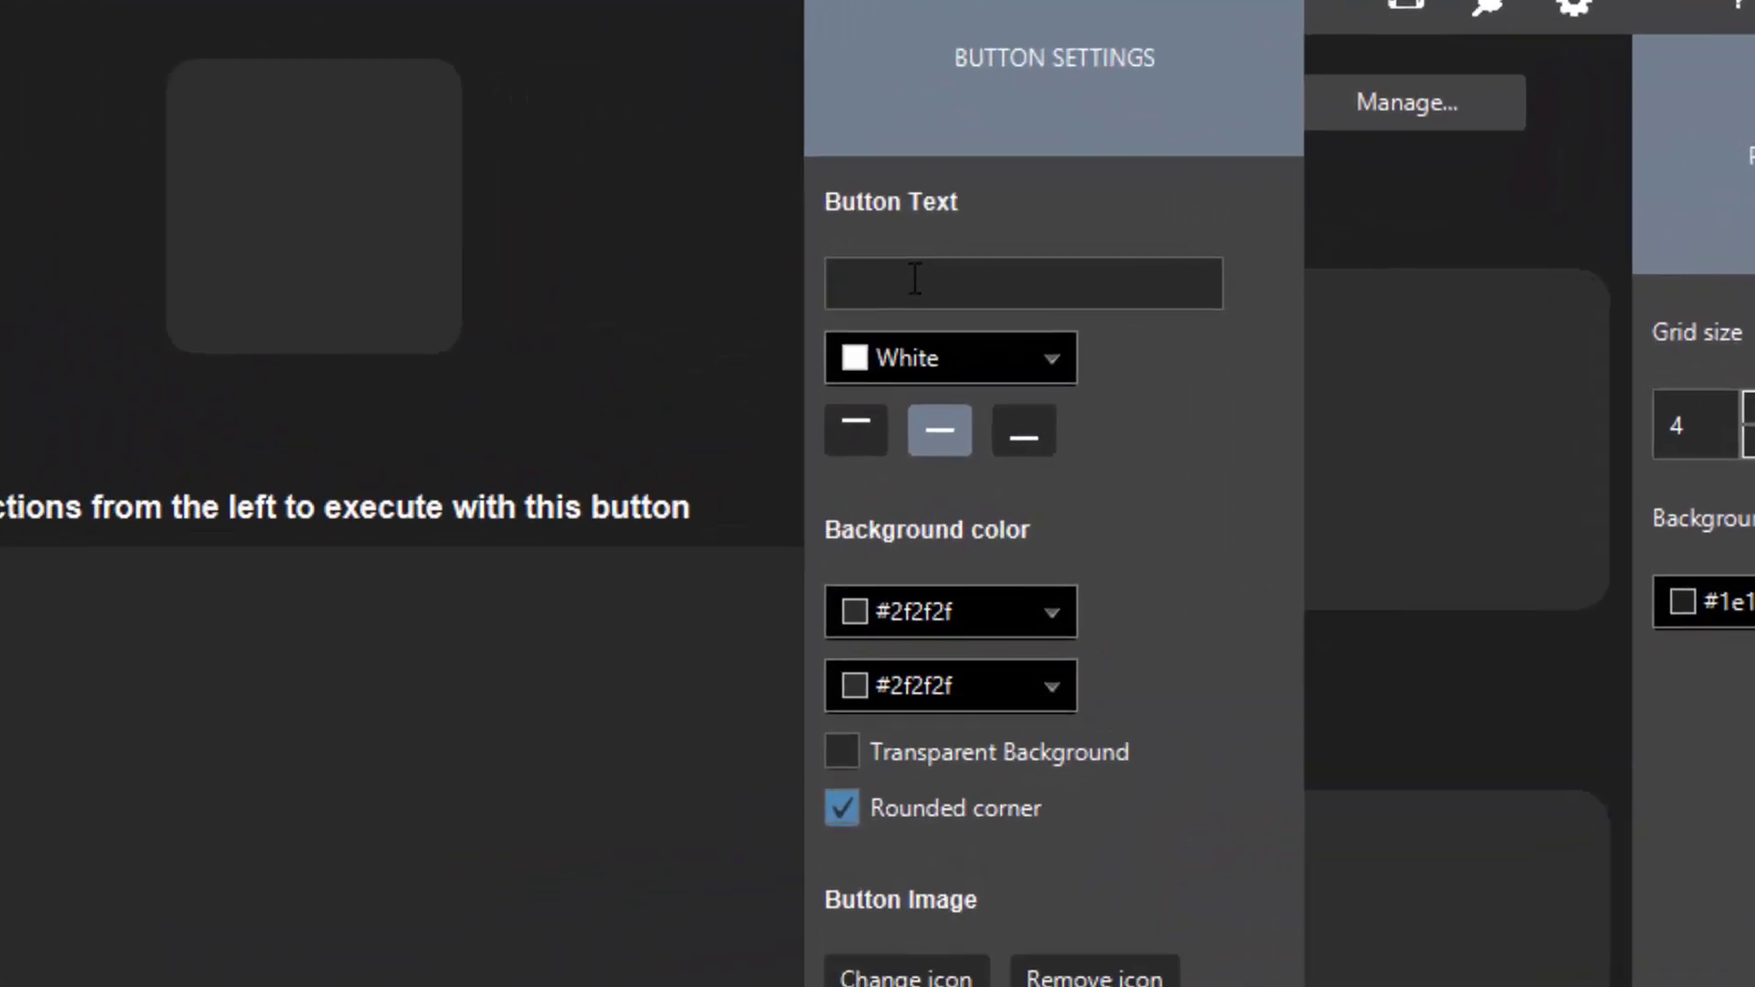
click(1160, 276)
text(This PC)
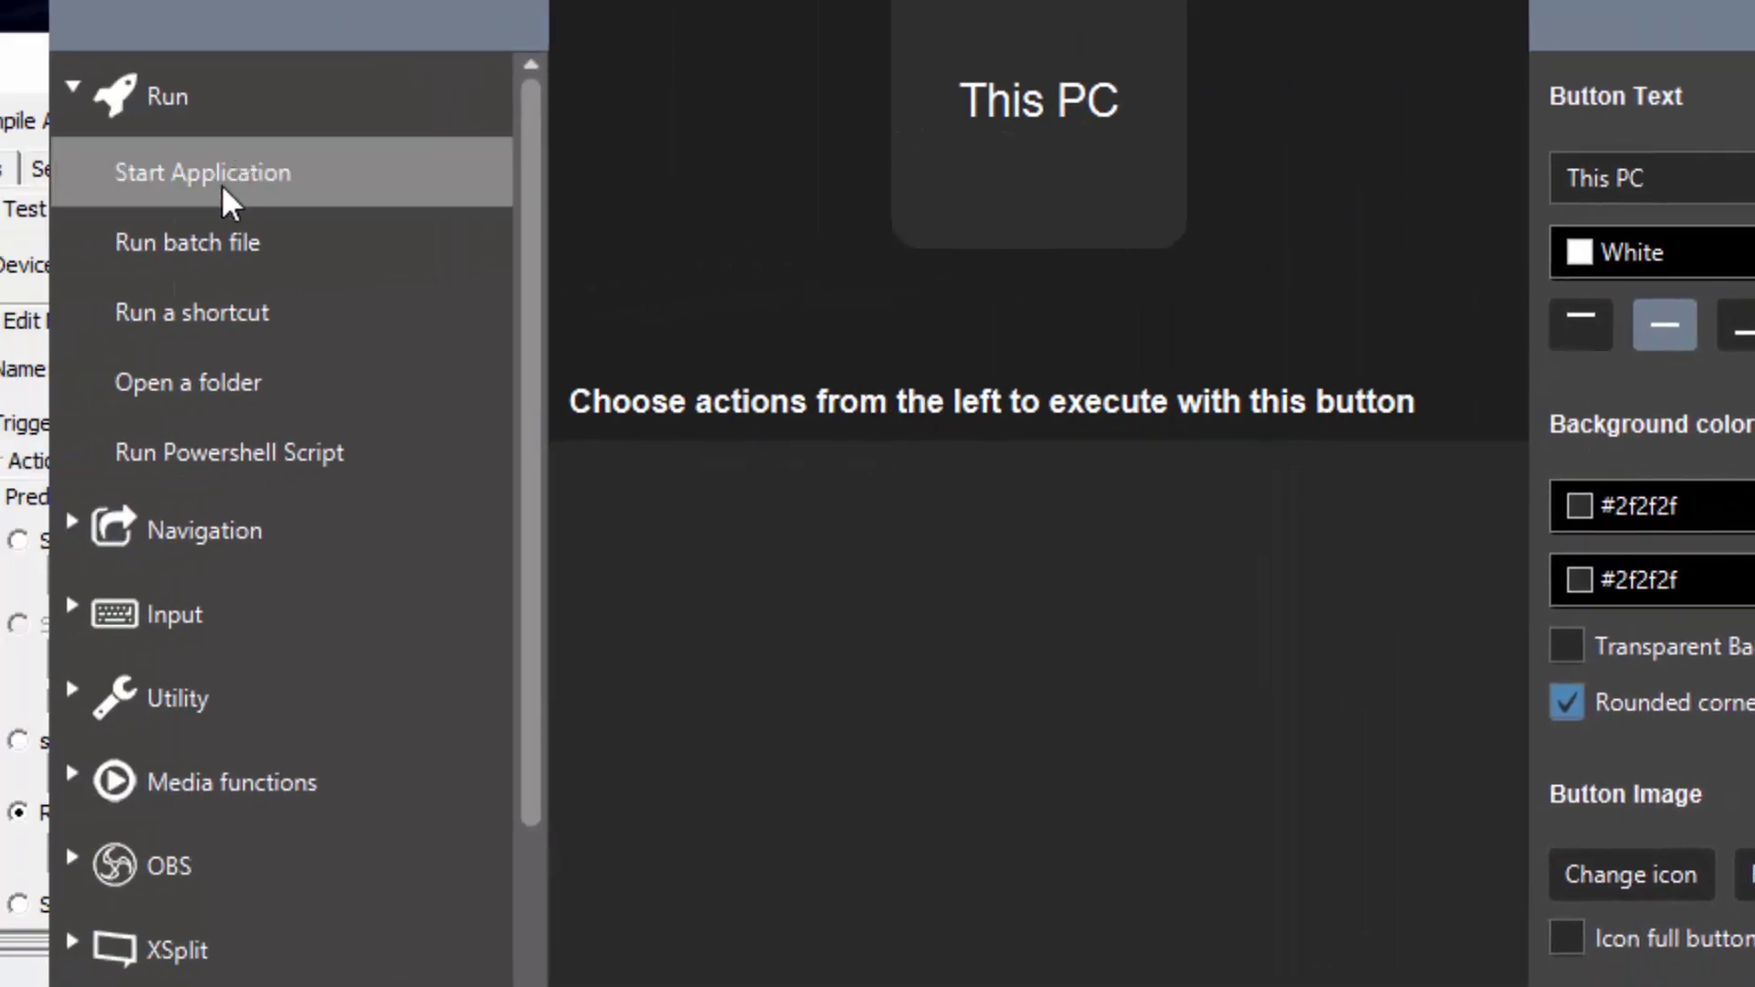
Step: Add a Start Application action using C:\Windows\System32\cmd.exe
click(75, 92)
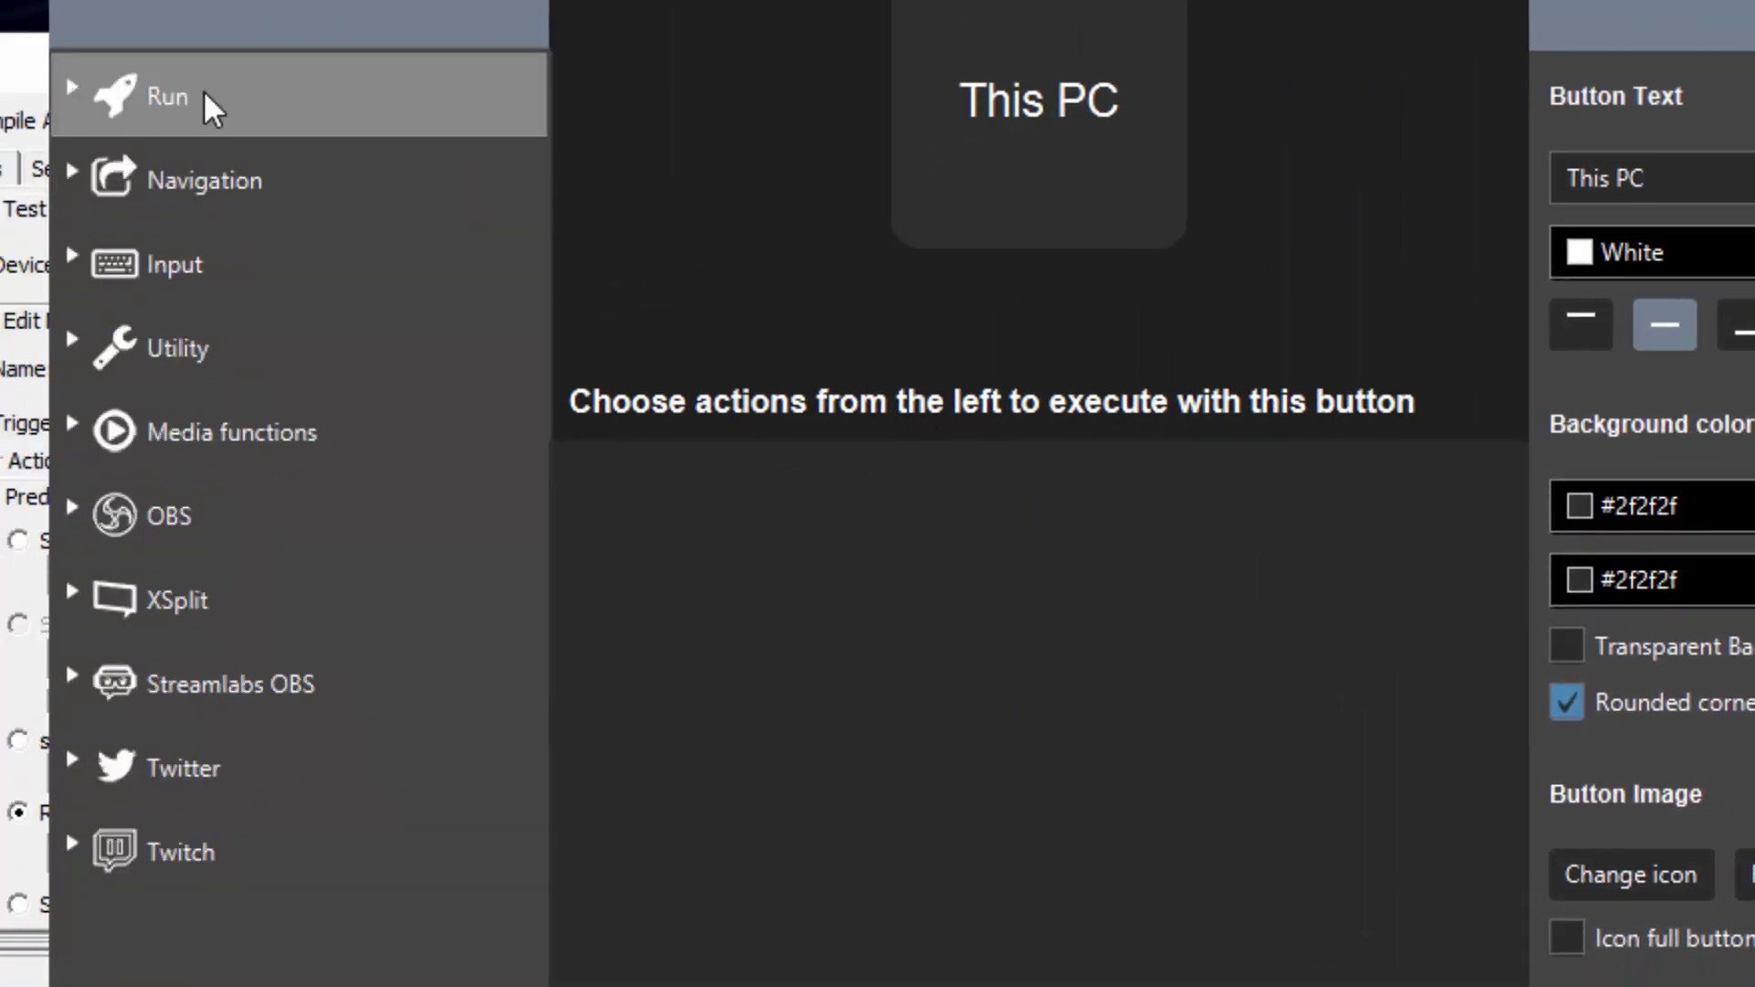
click(93, 90)
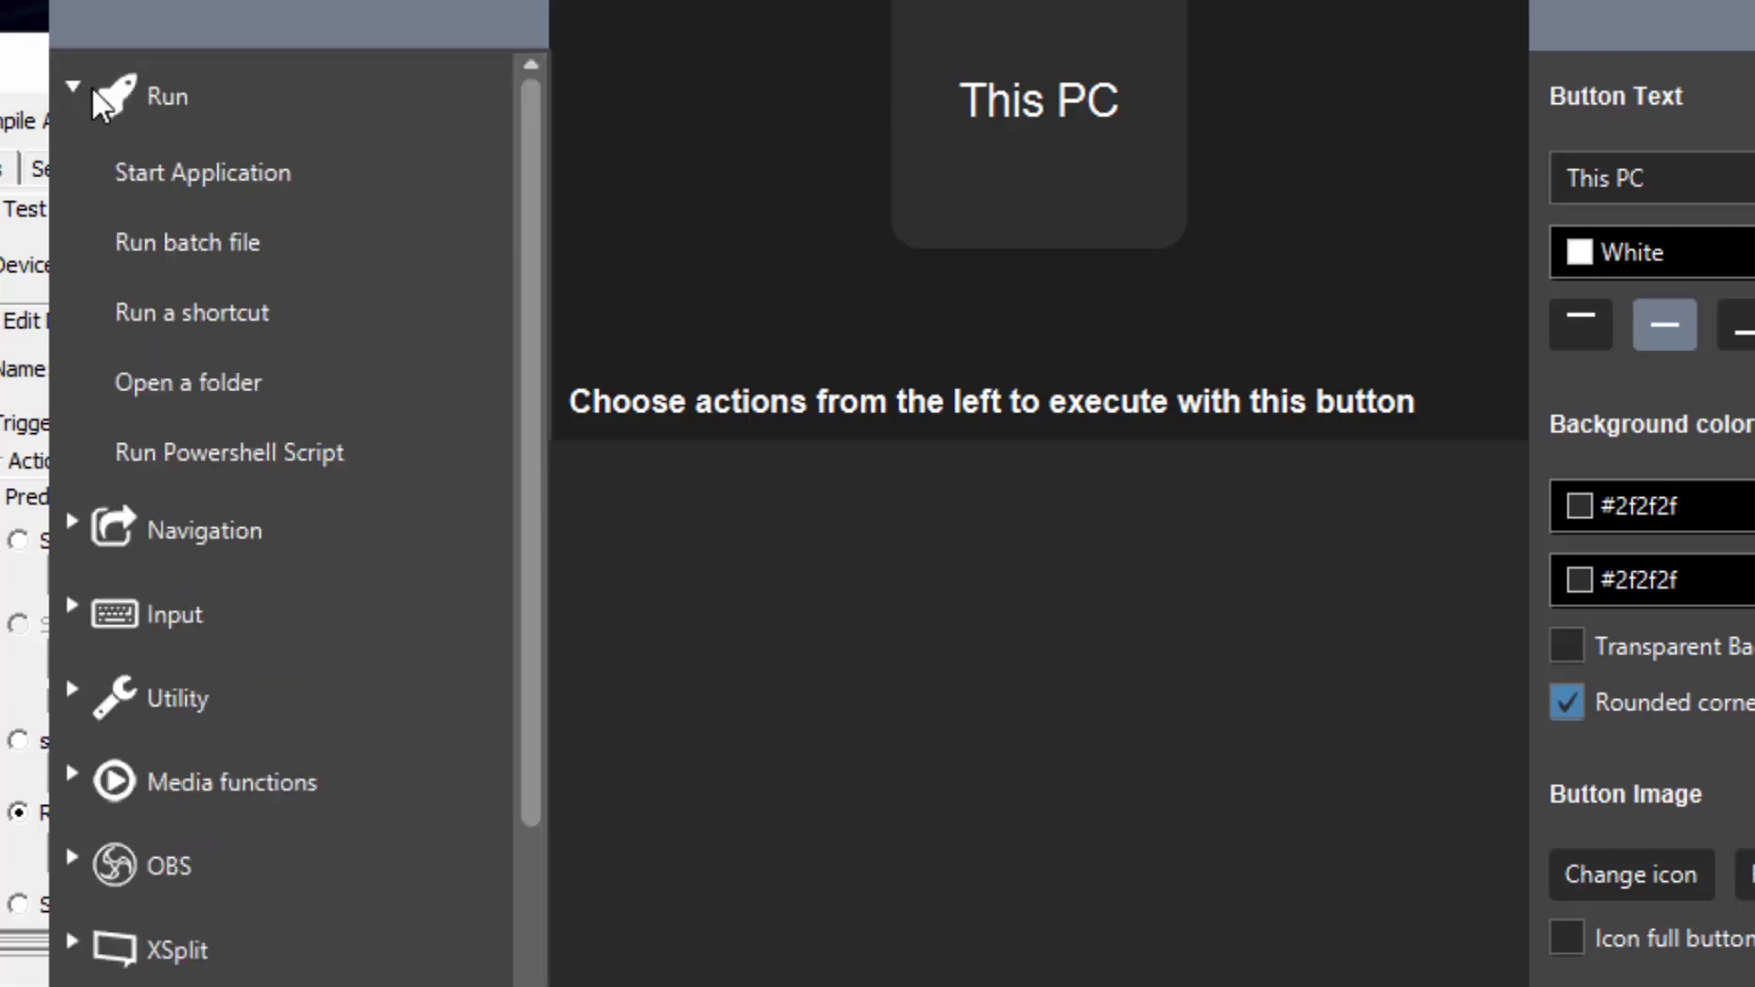
click(254, 188)
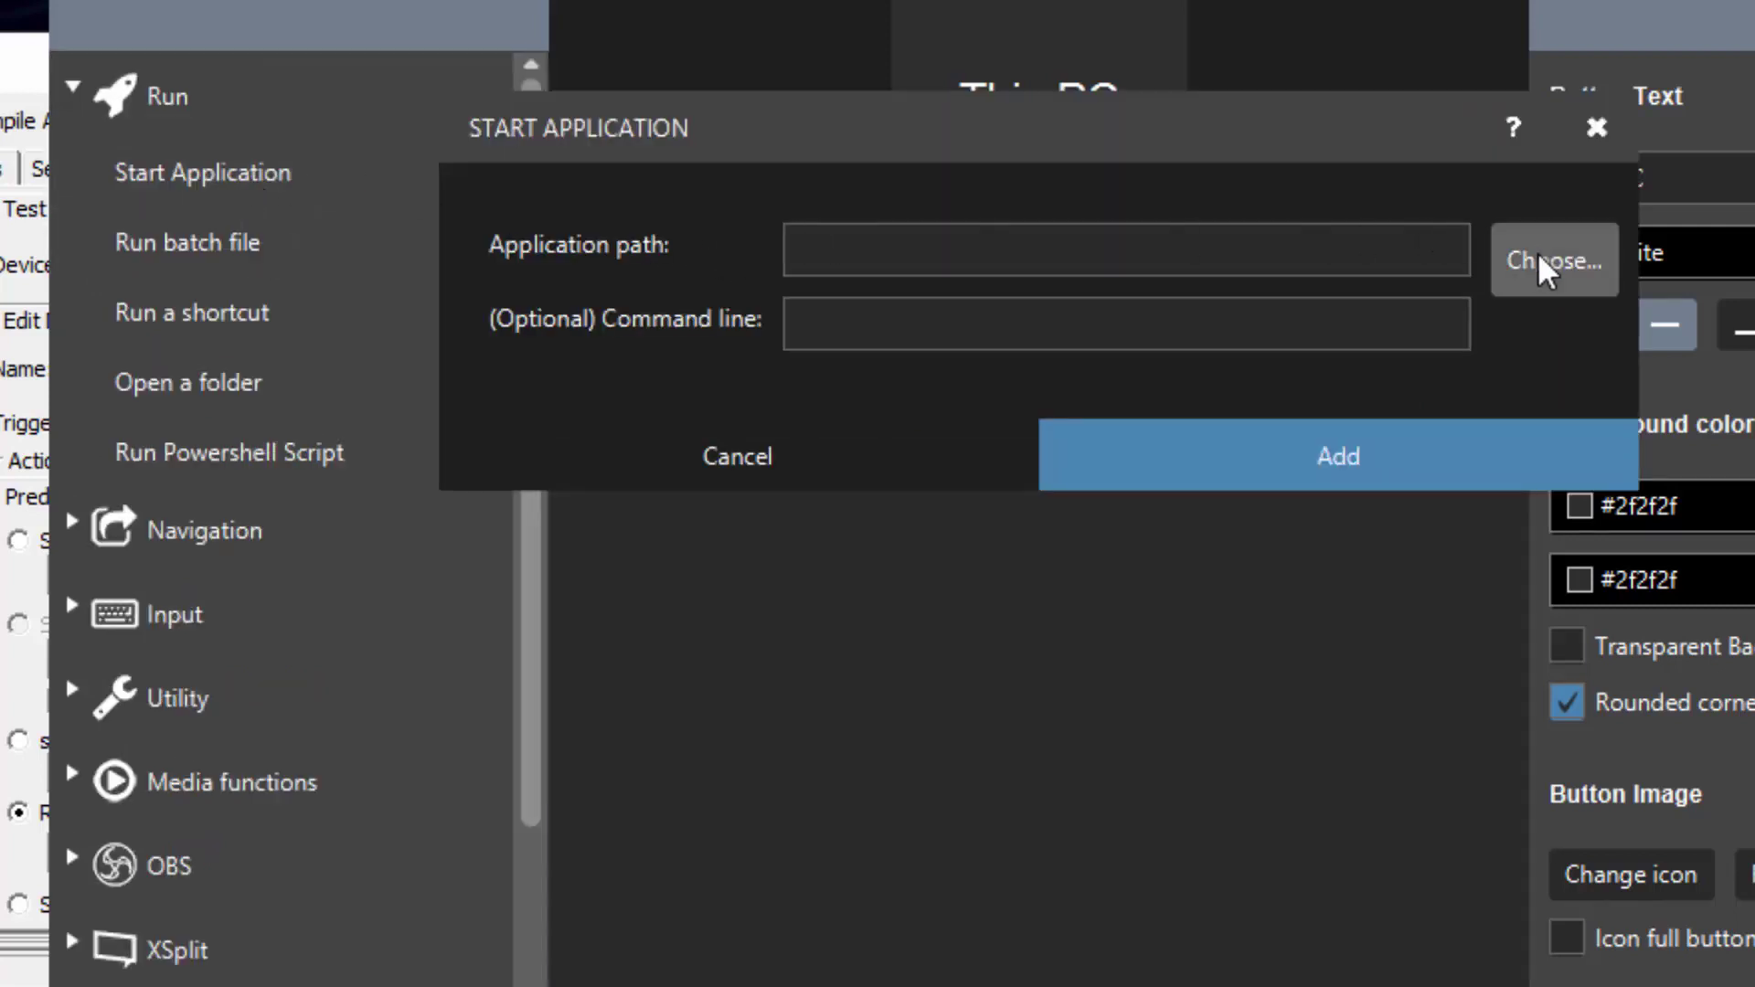
click(1412, 250)
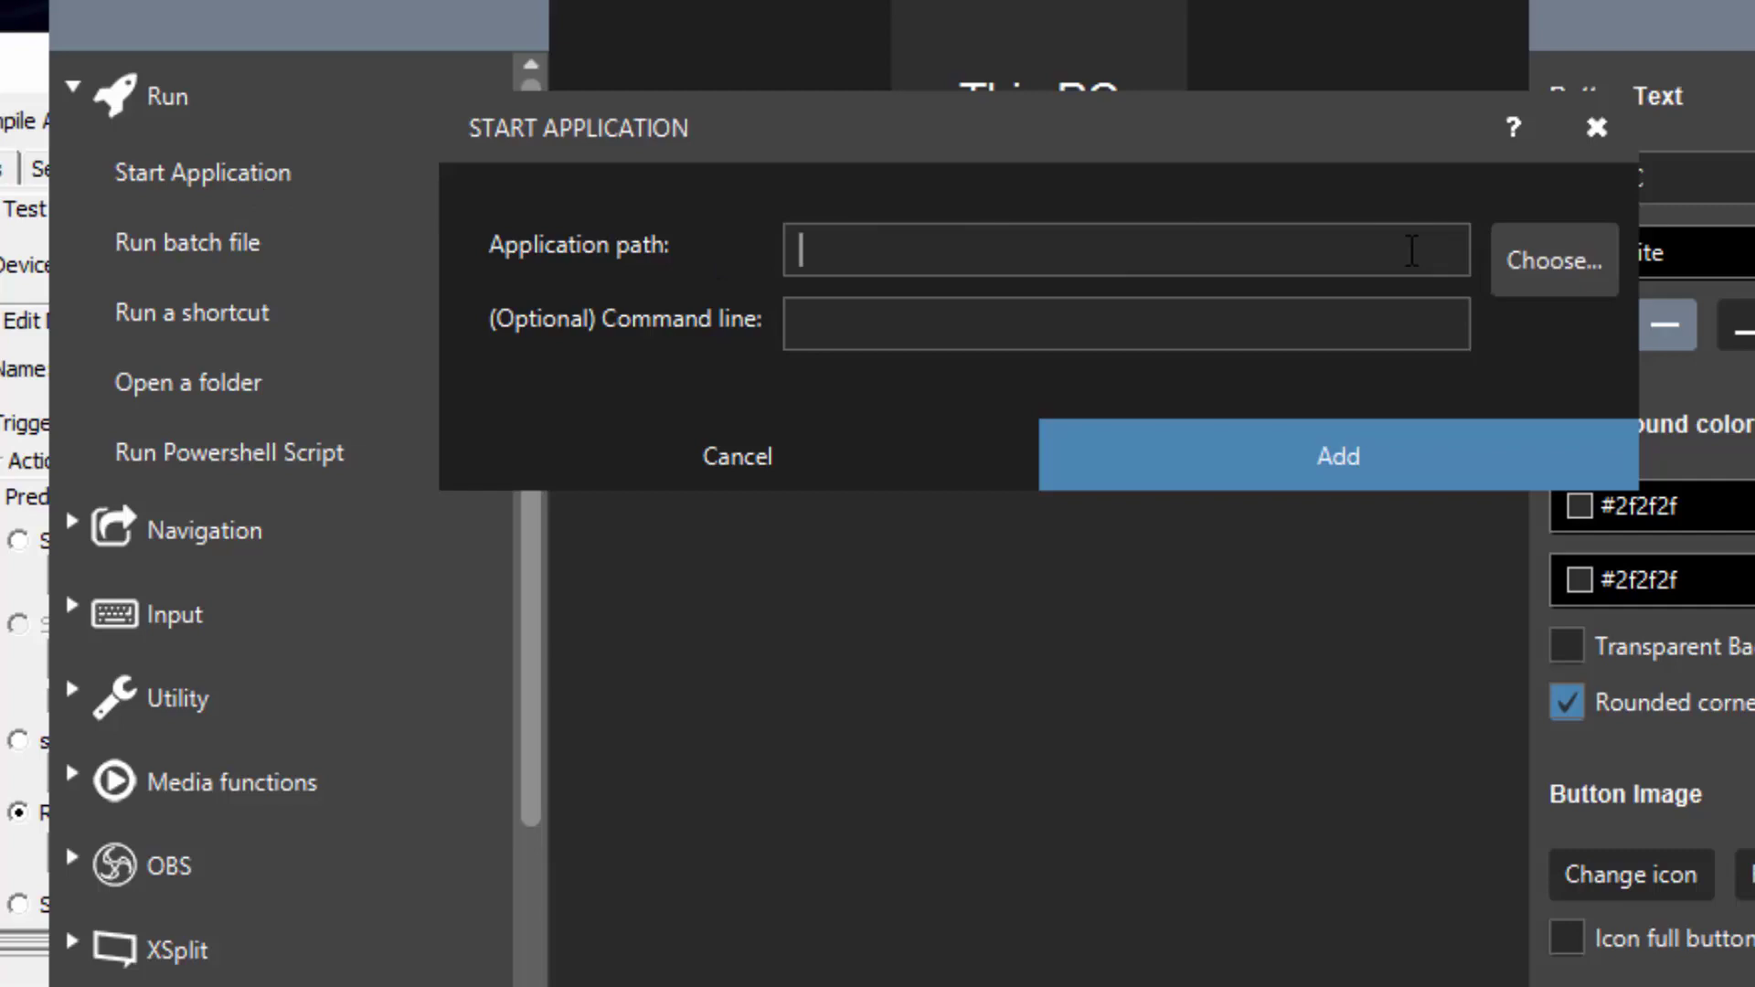
click(1518, 265)
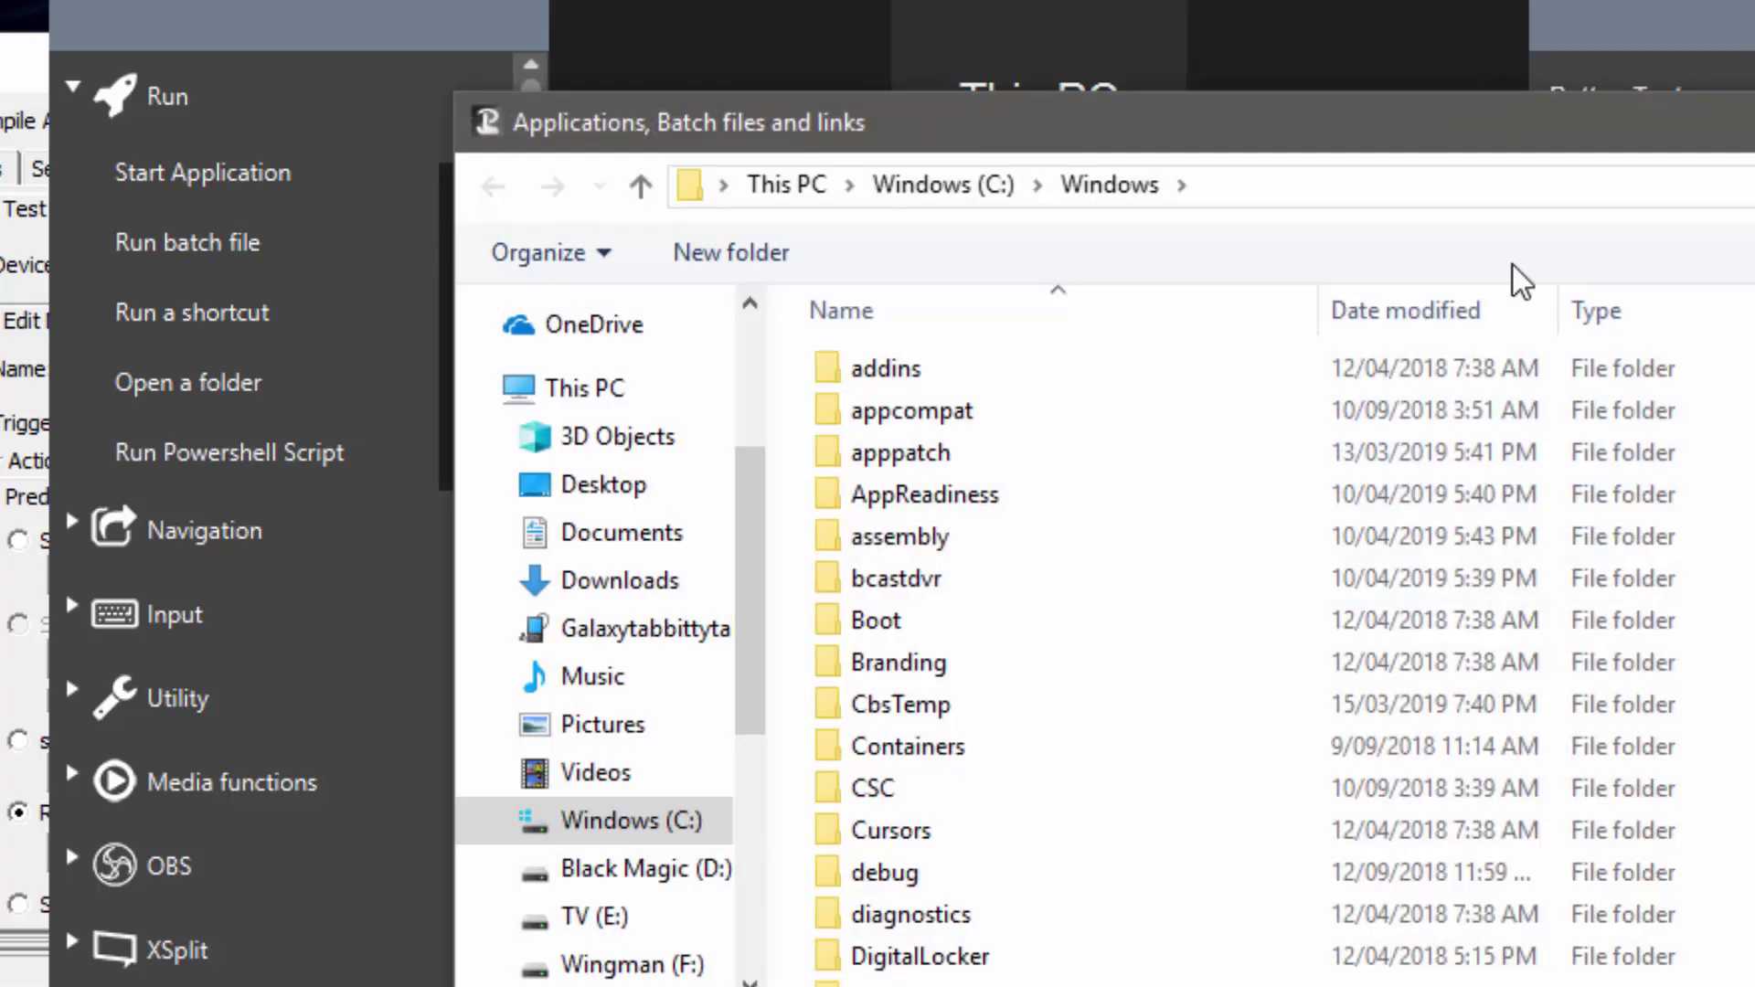
click(912, 546)
text(sys)
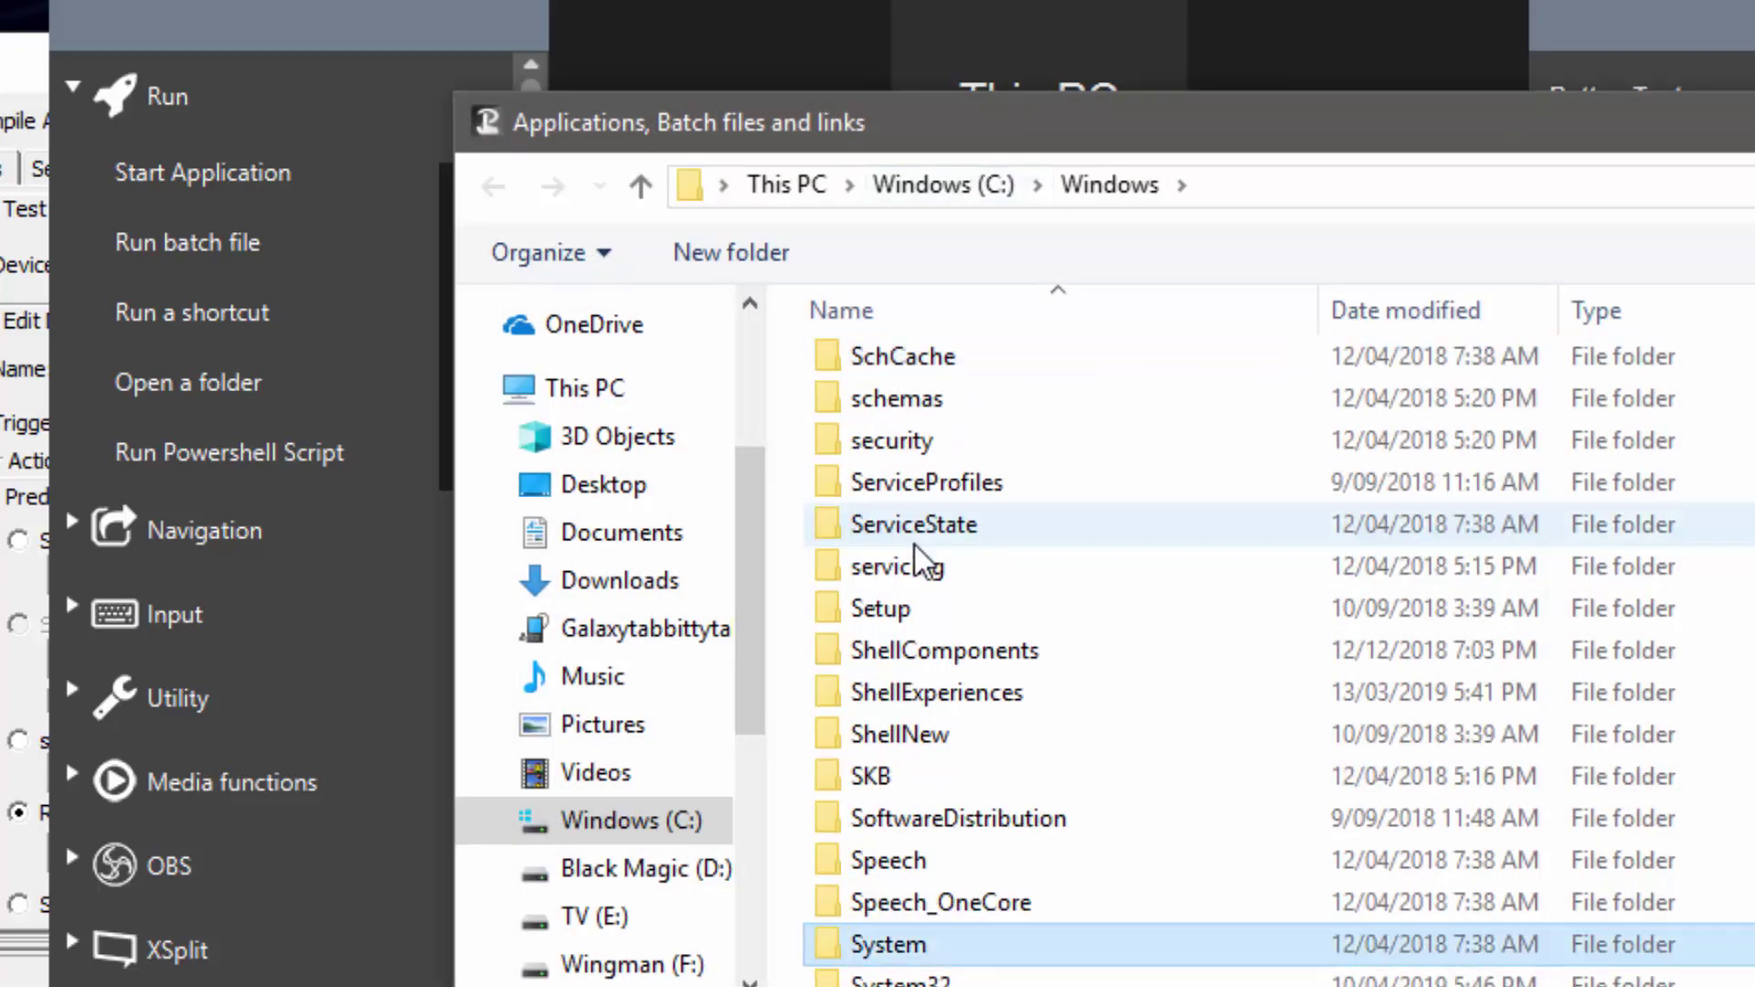
text(tem32)
key(Return)
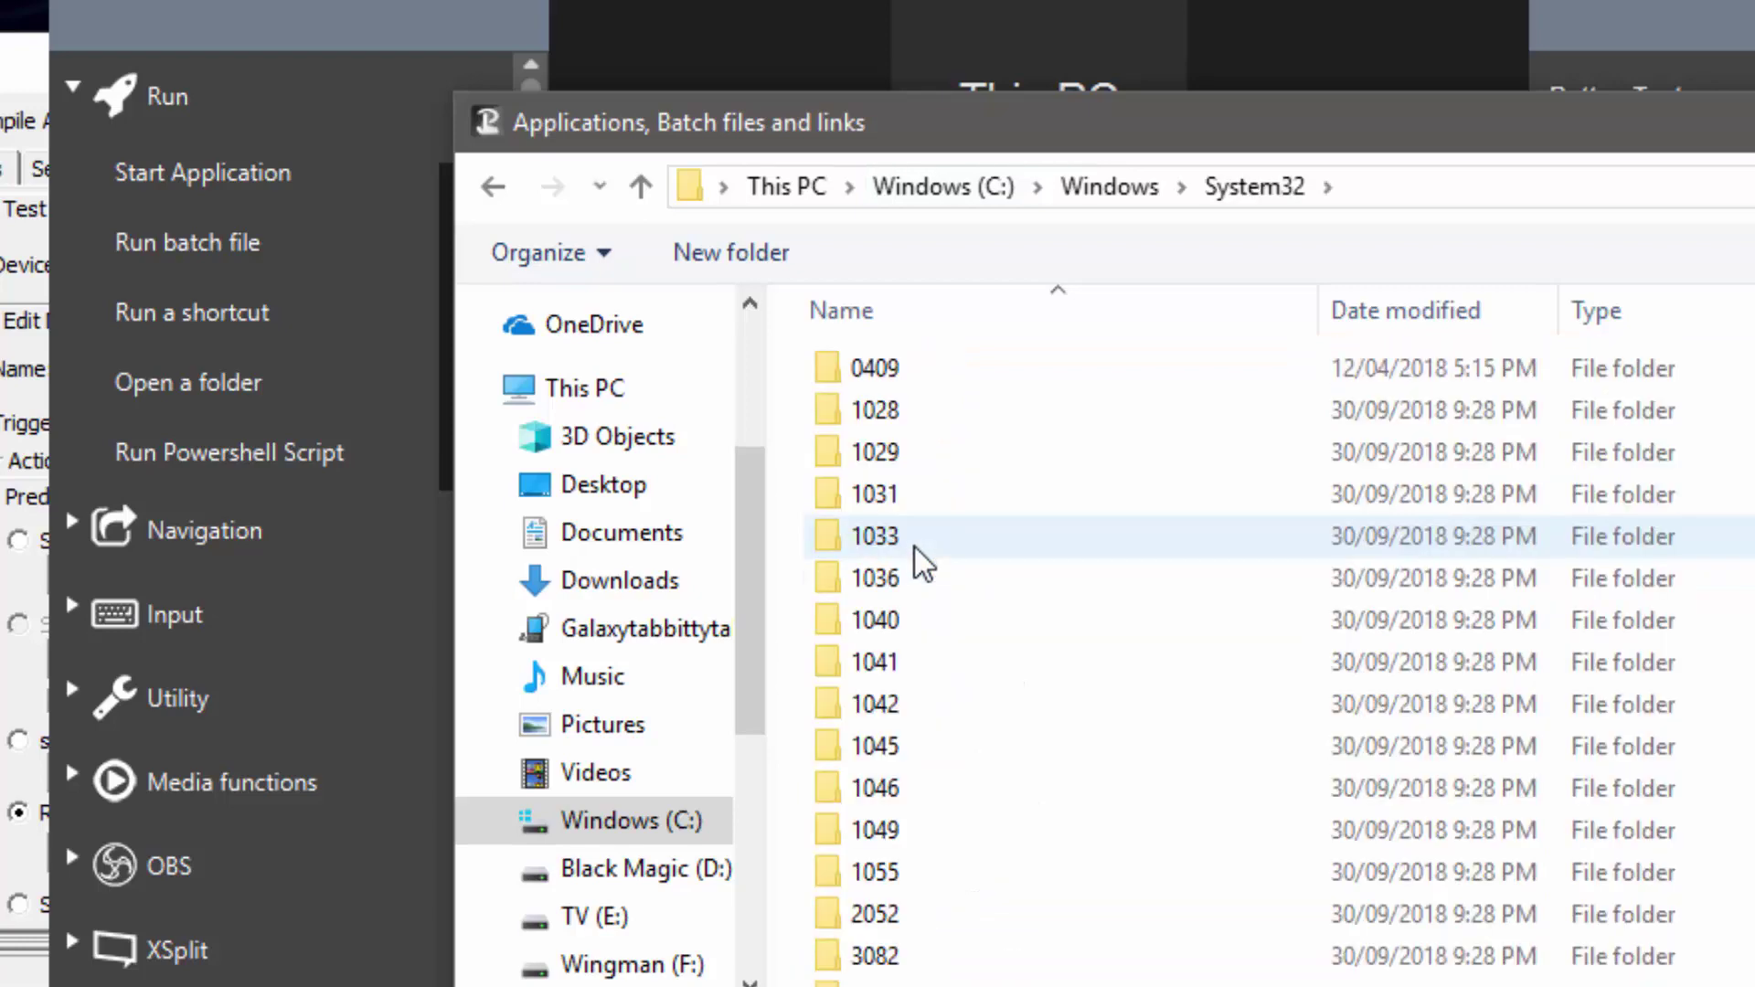
click(908, 624)
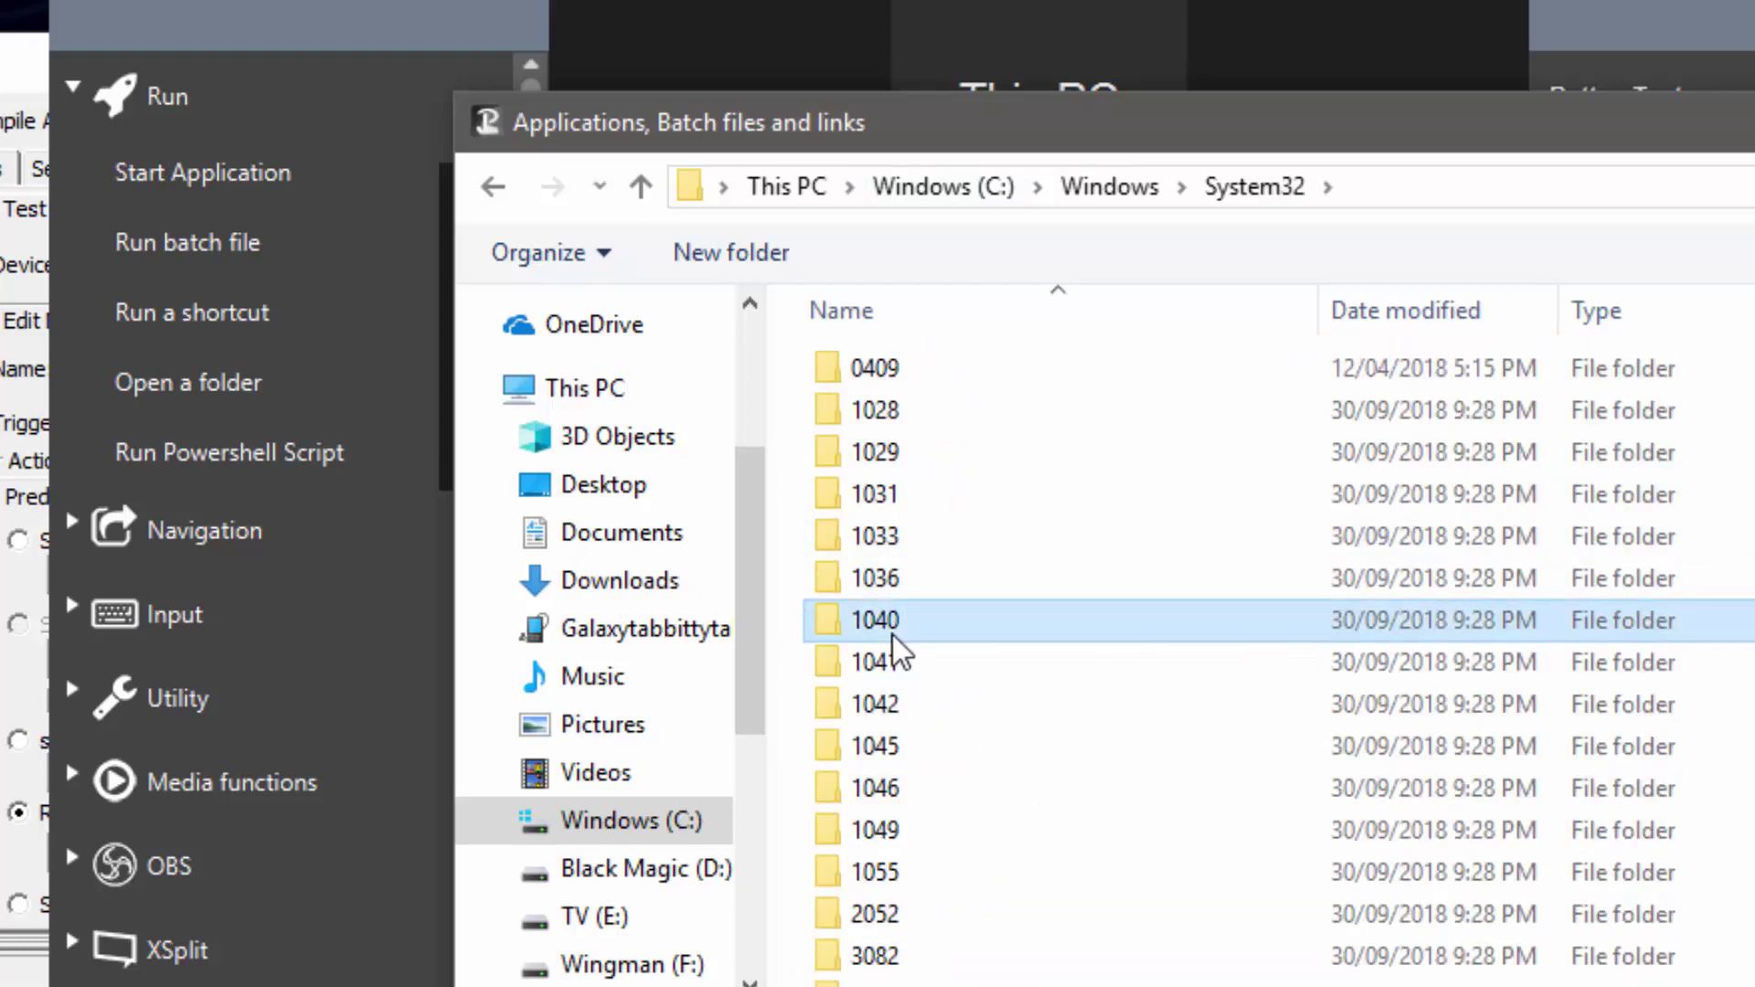
text(cmd)
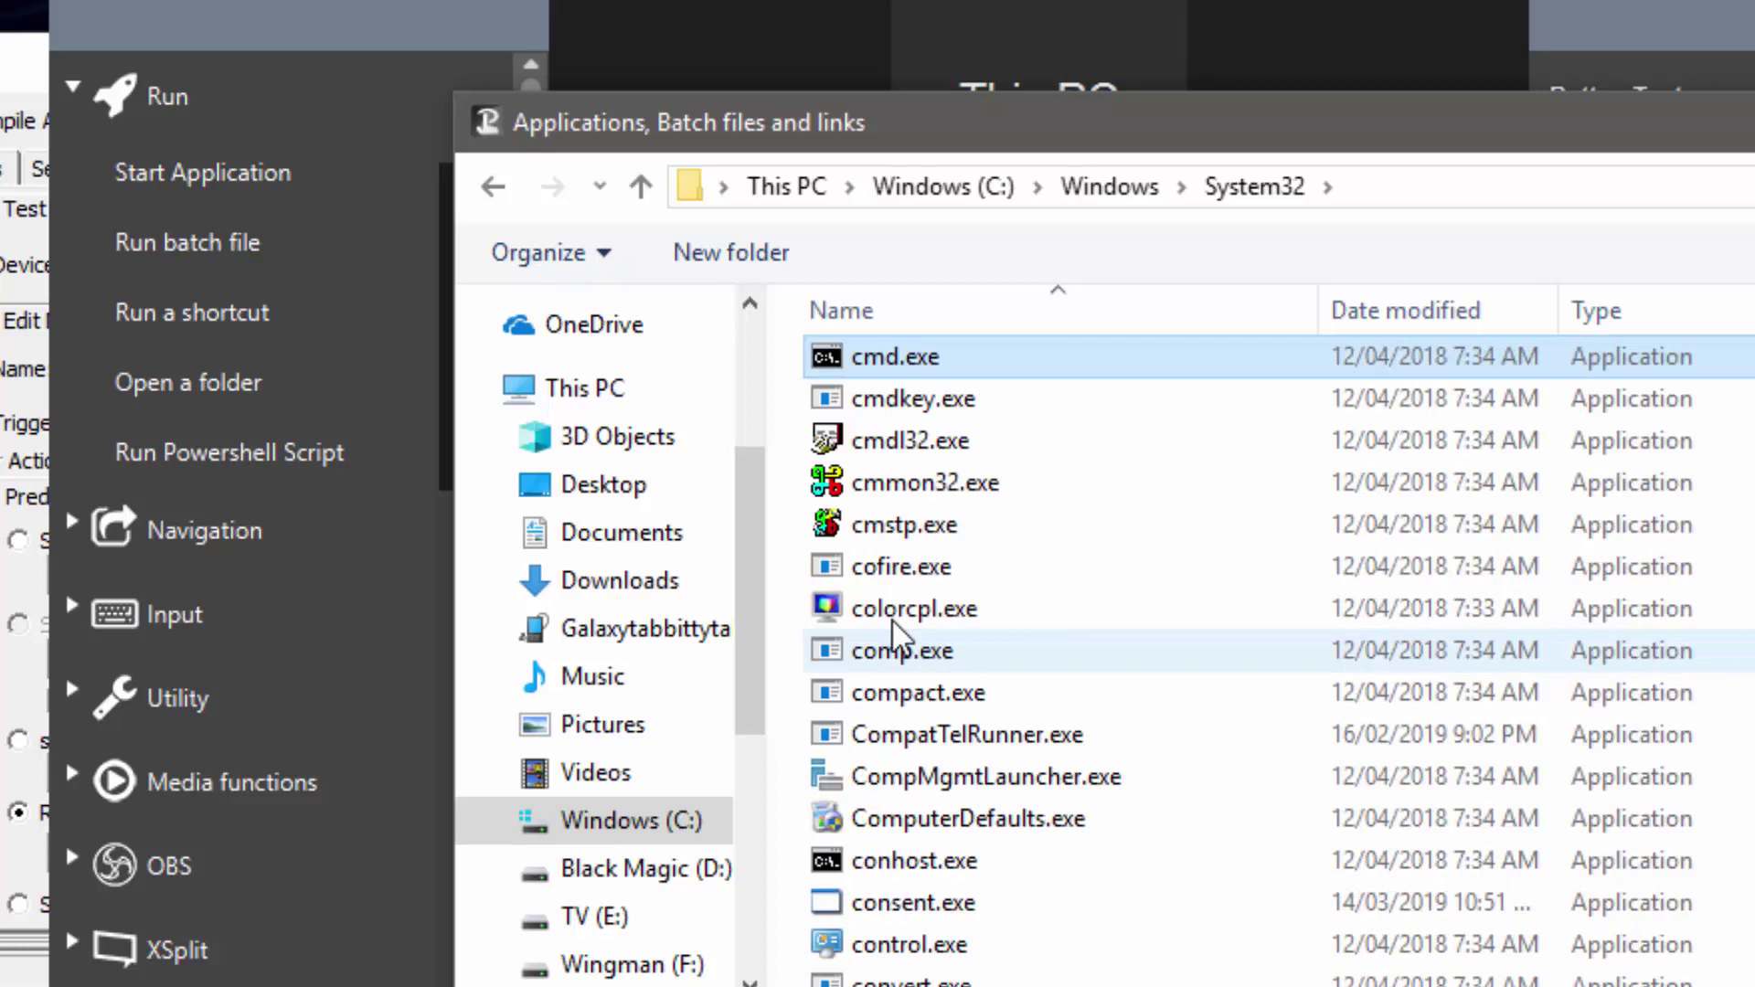
double_click(902, 355)
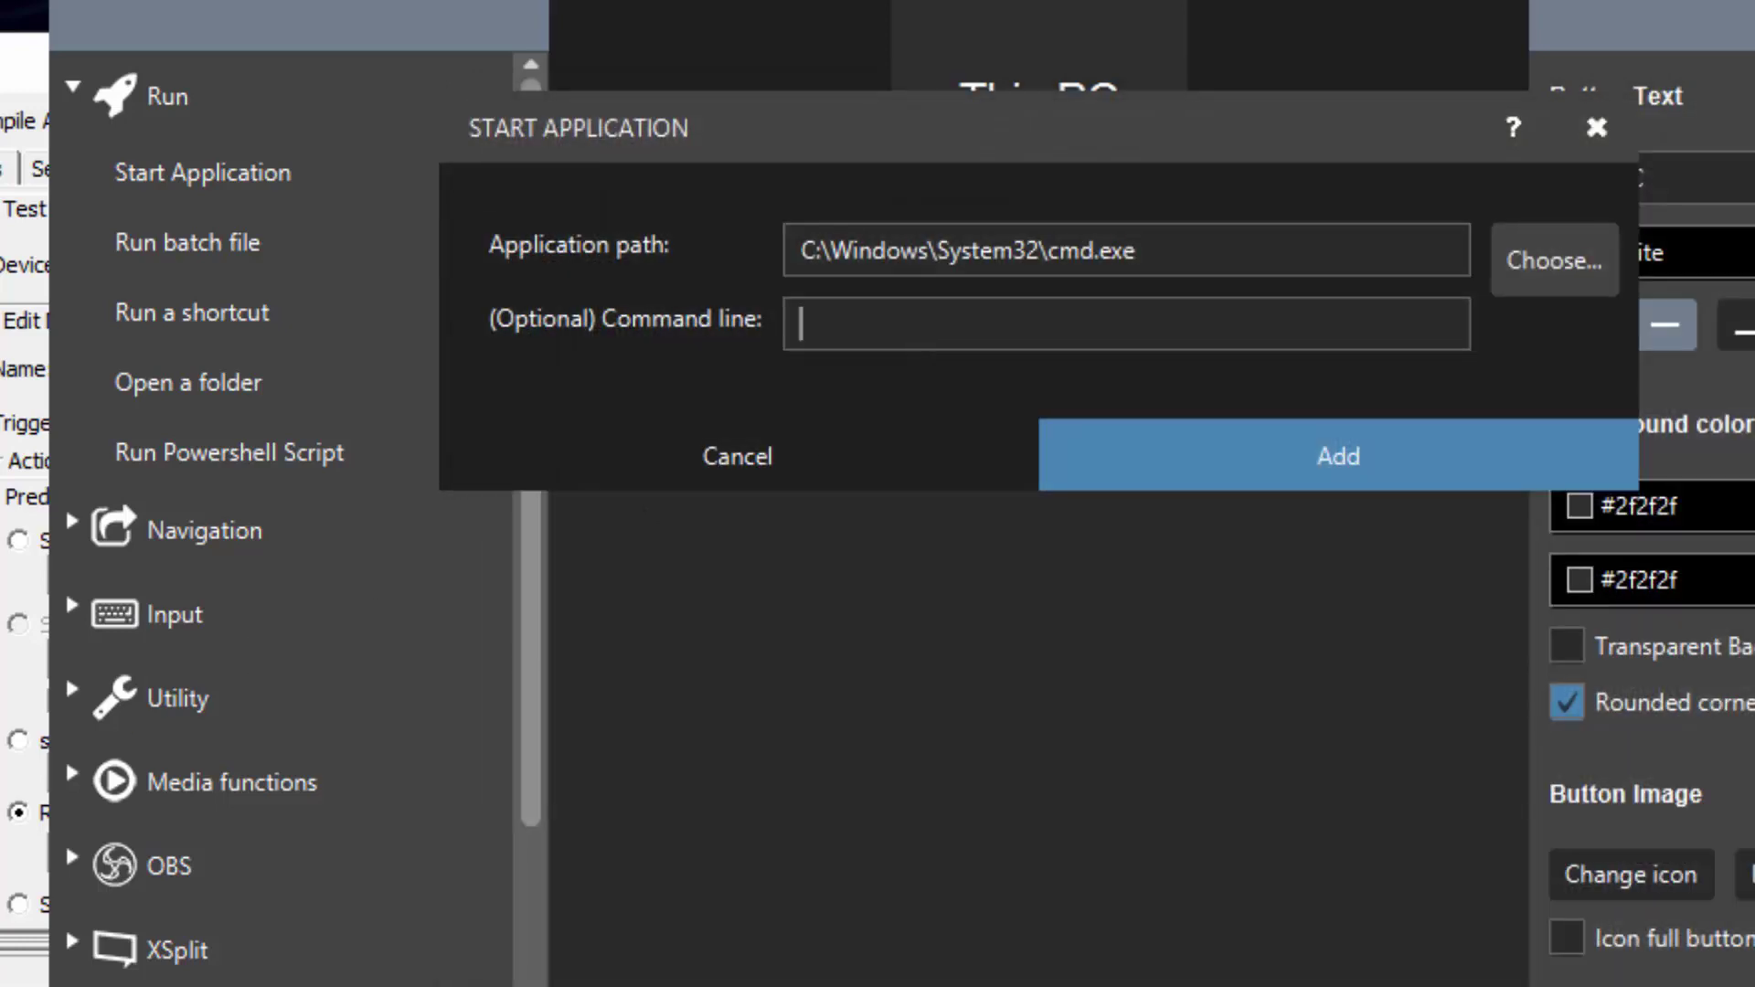
Step: Copy /c "explorer.exe =" from the ThisPC macro into the command line, add the action, and save
key(alt+Tab)
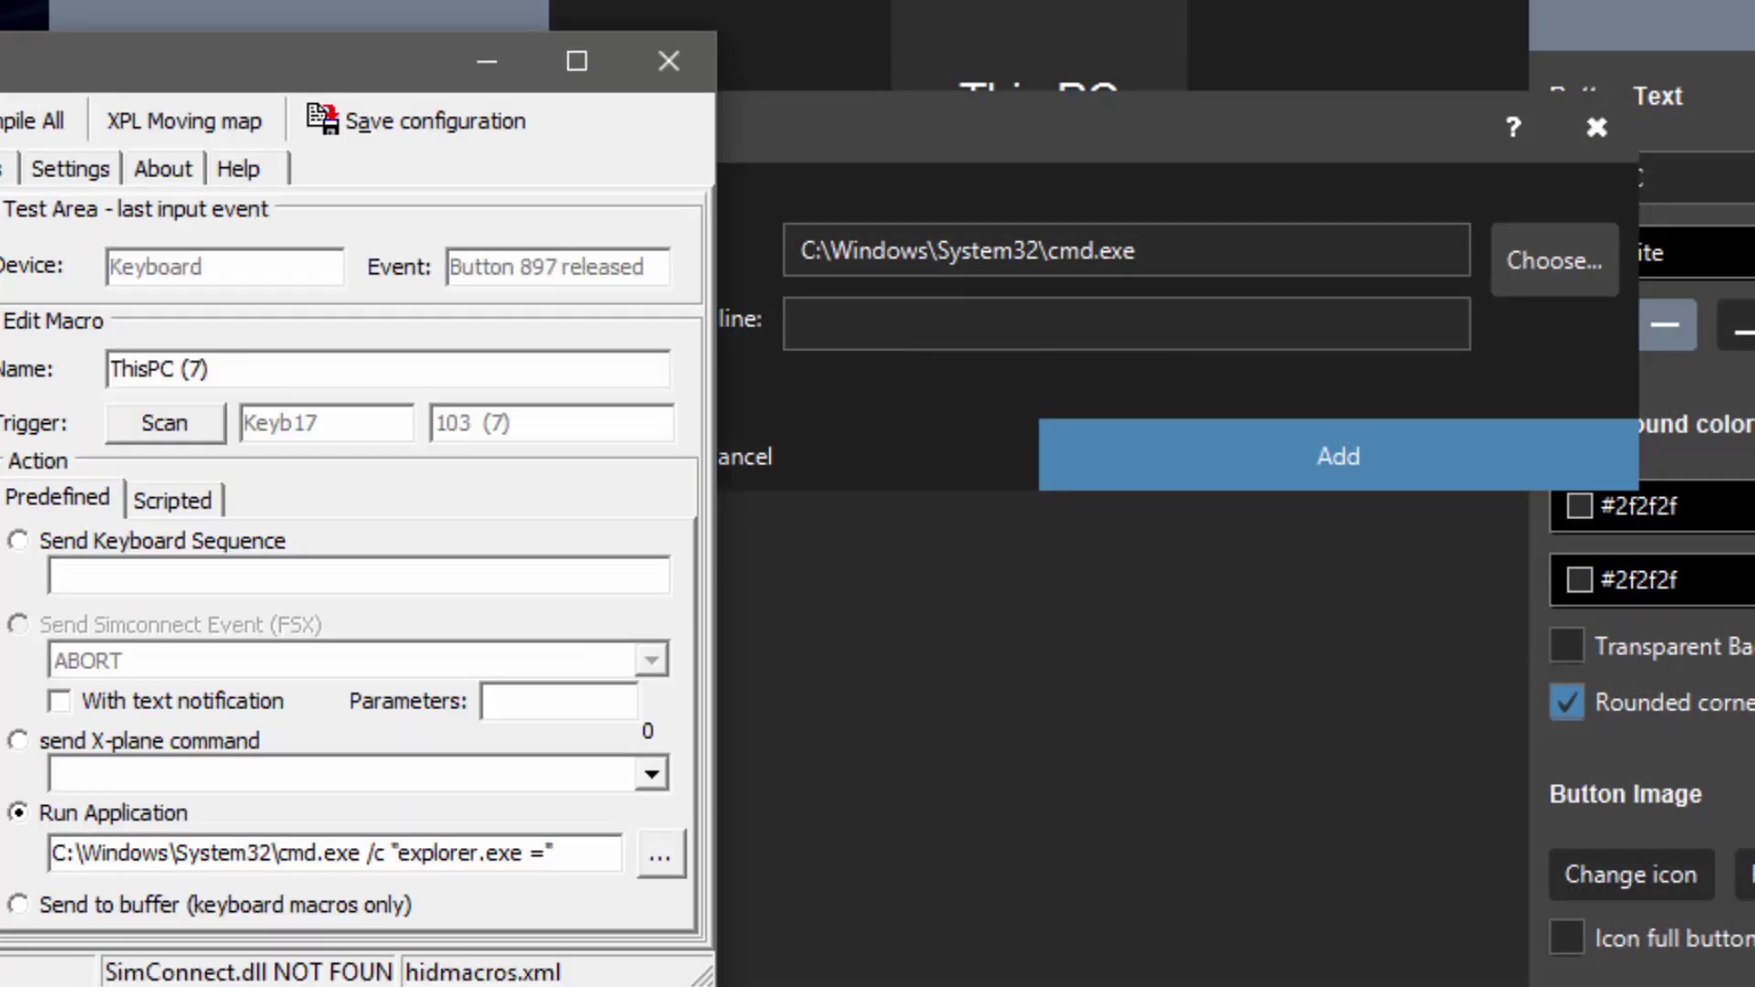
click(364, 853)
drag(367, 853, 605, 852)
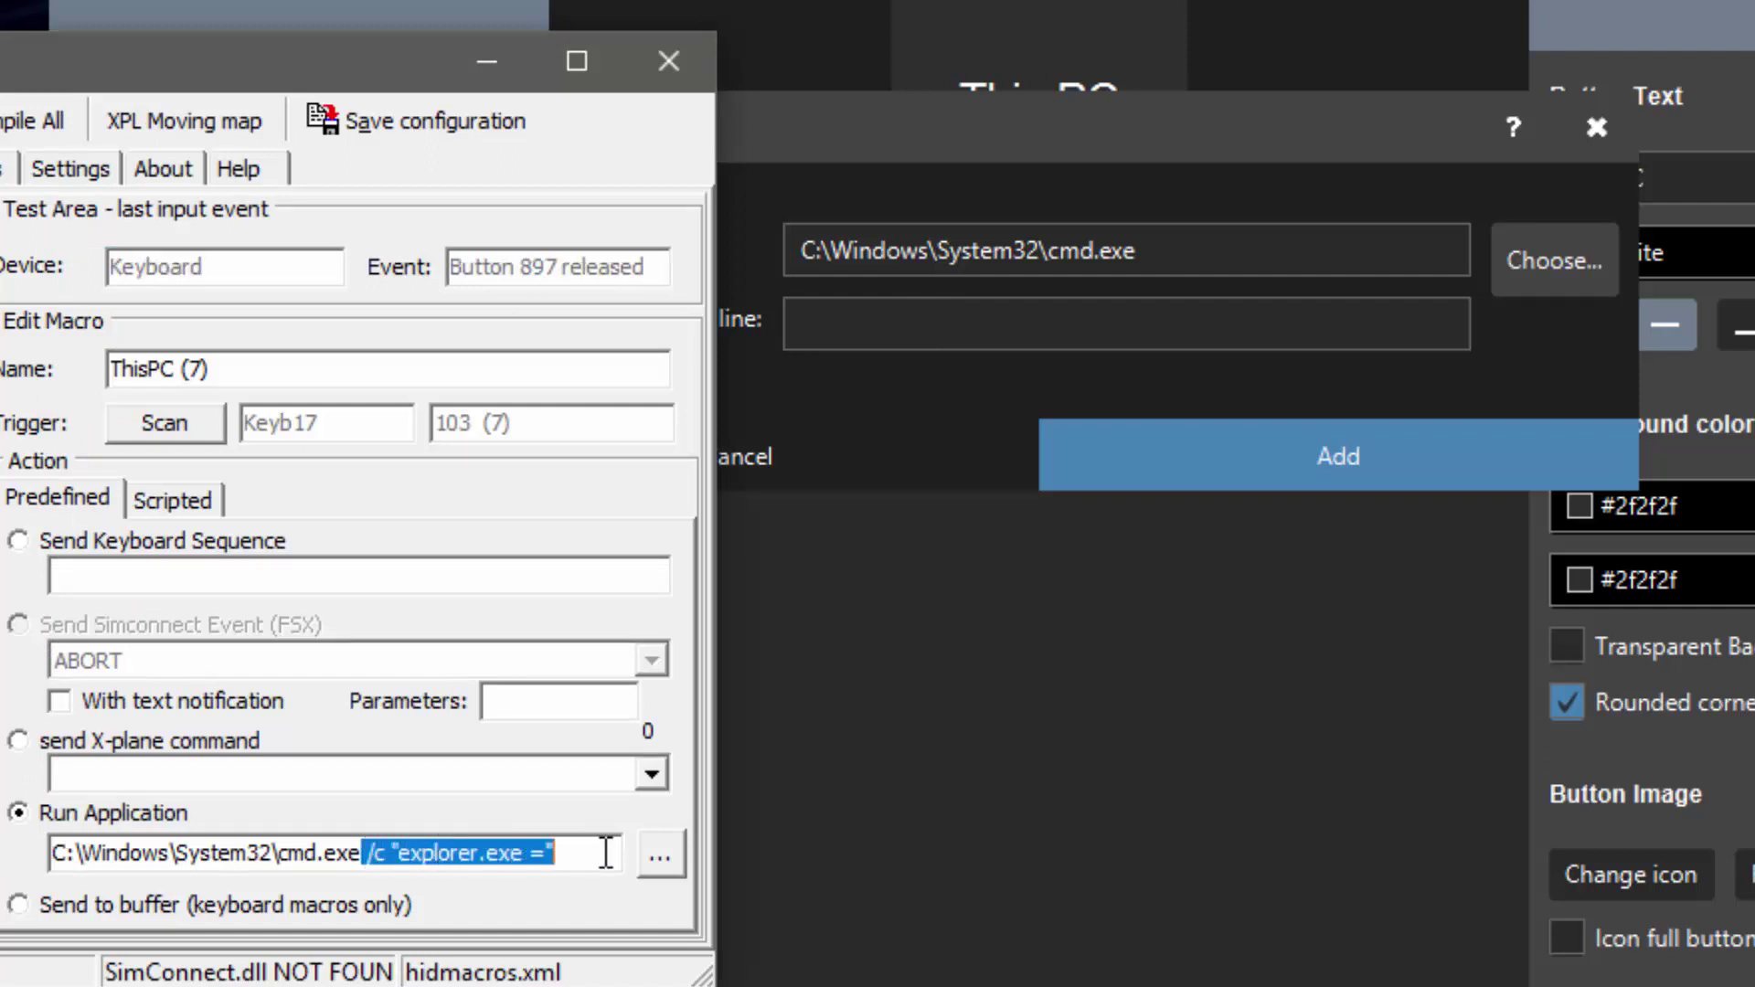
key(ctrl+c)
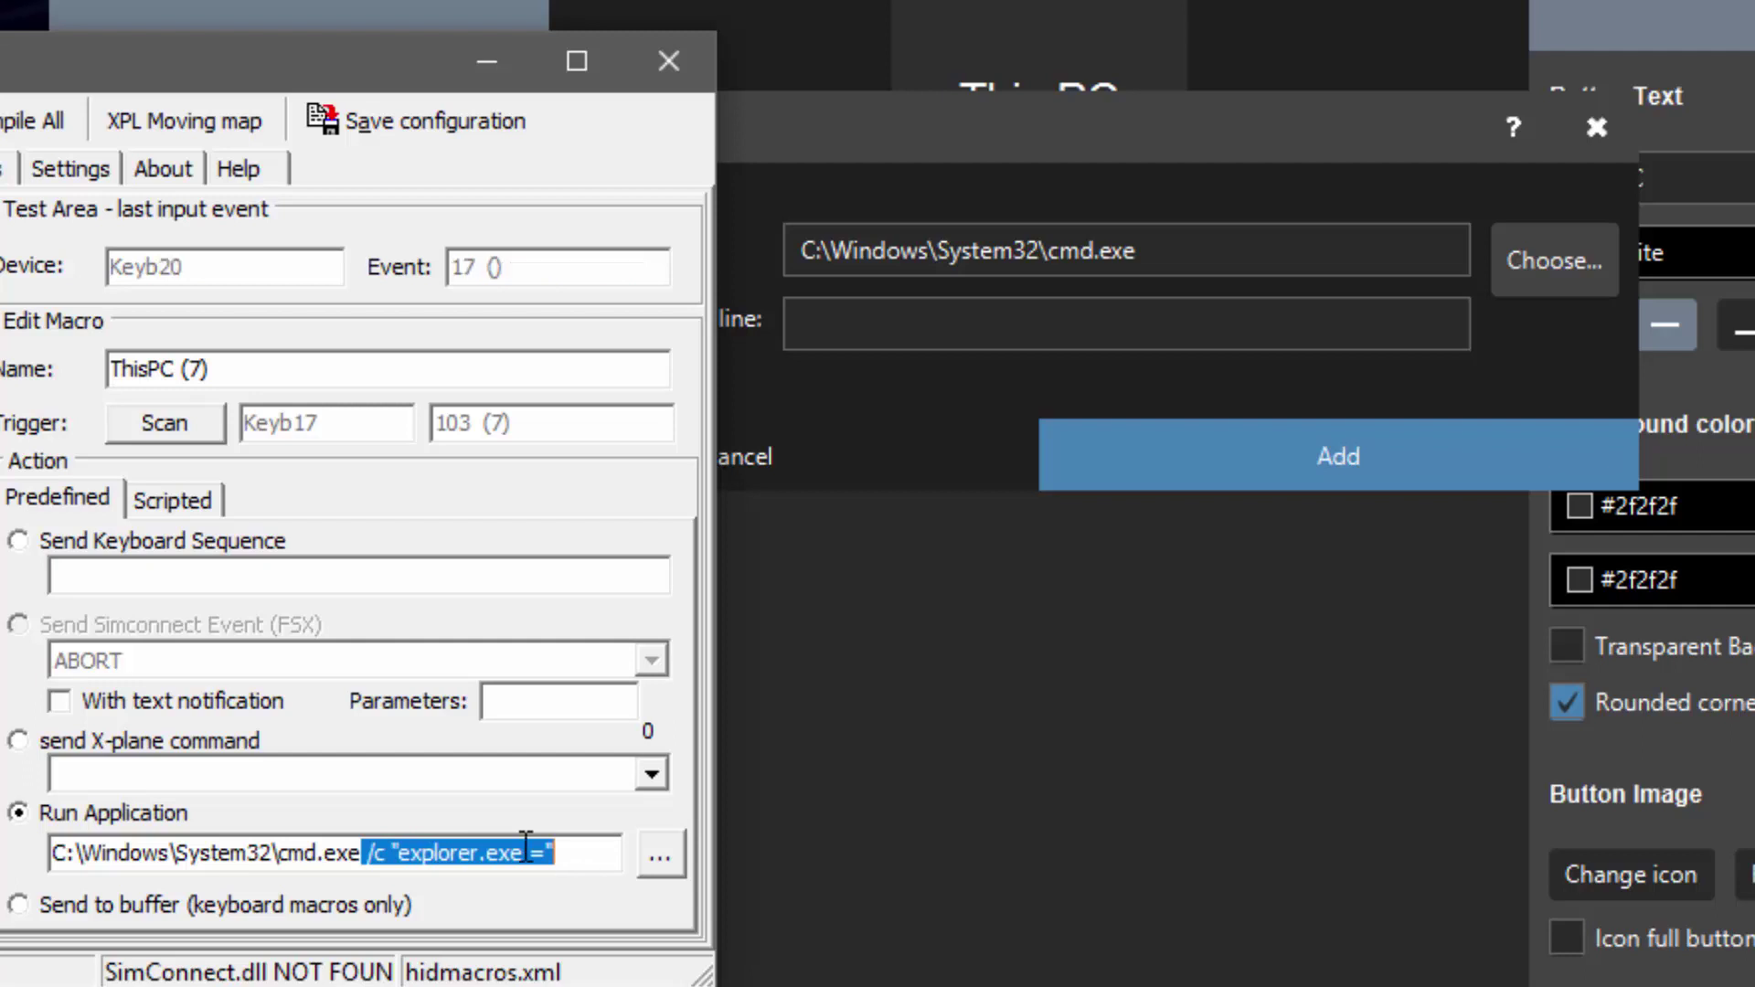
click(1051, 322)
key(ctrl+v)
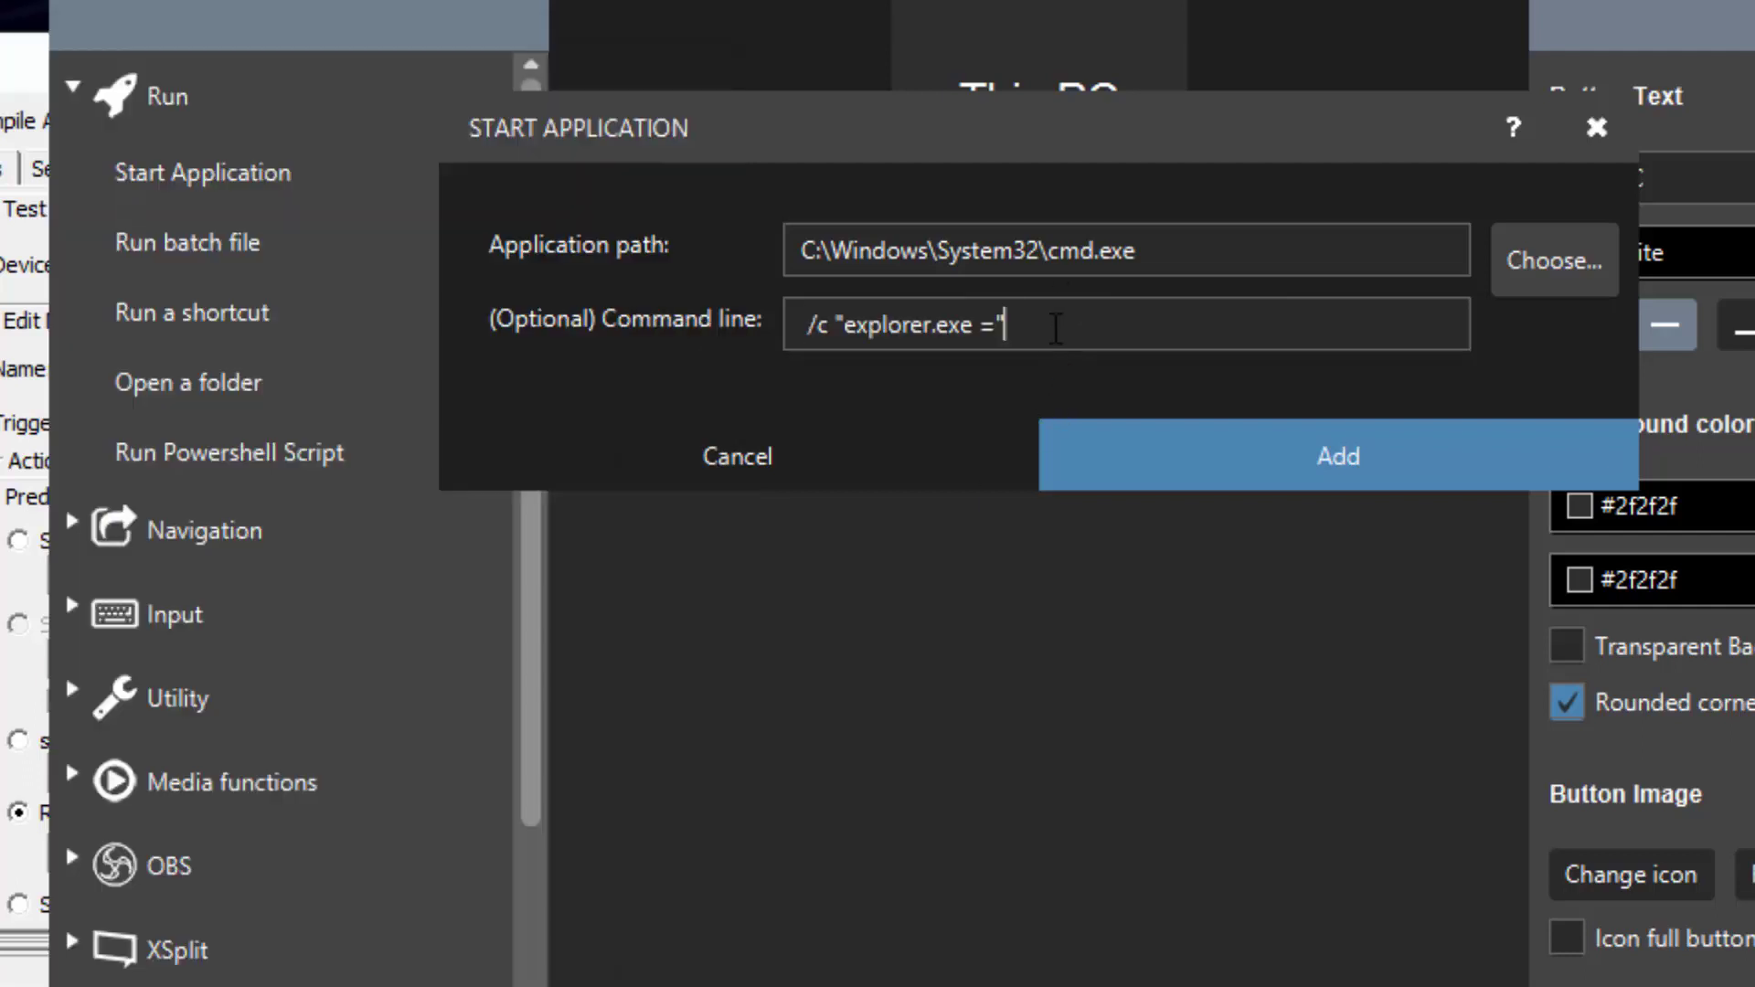
click(1367, 468)
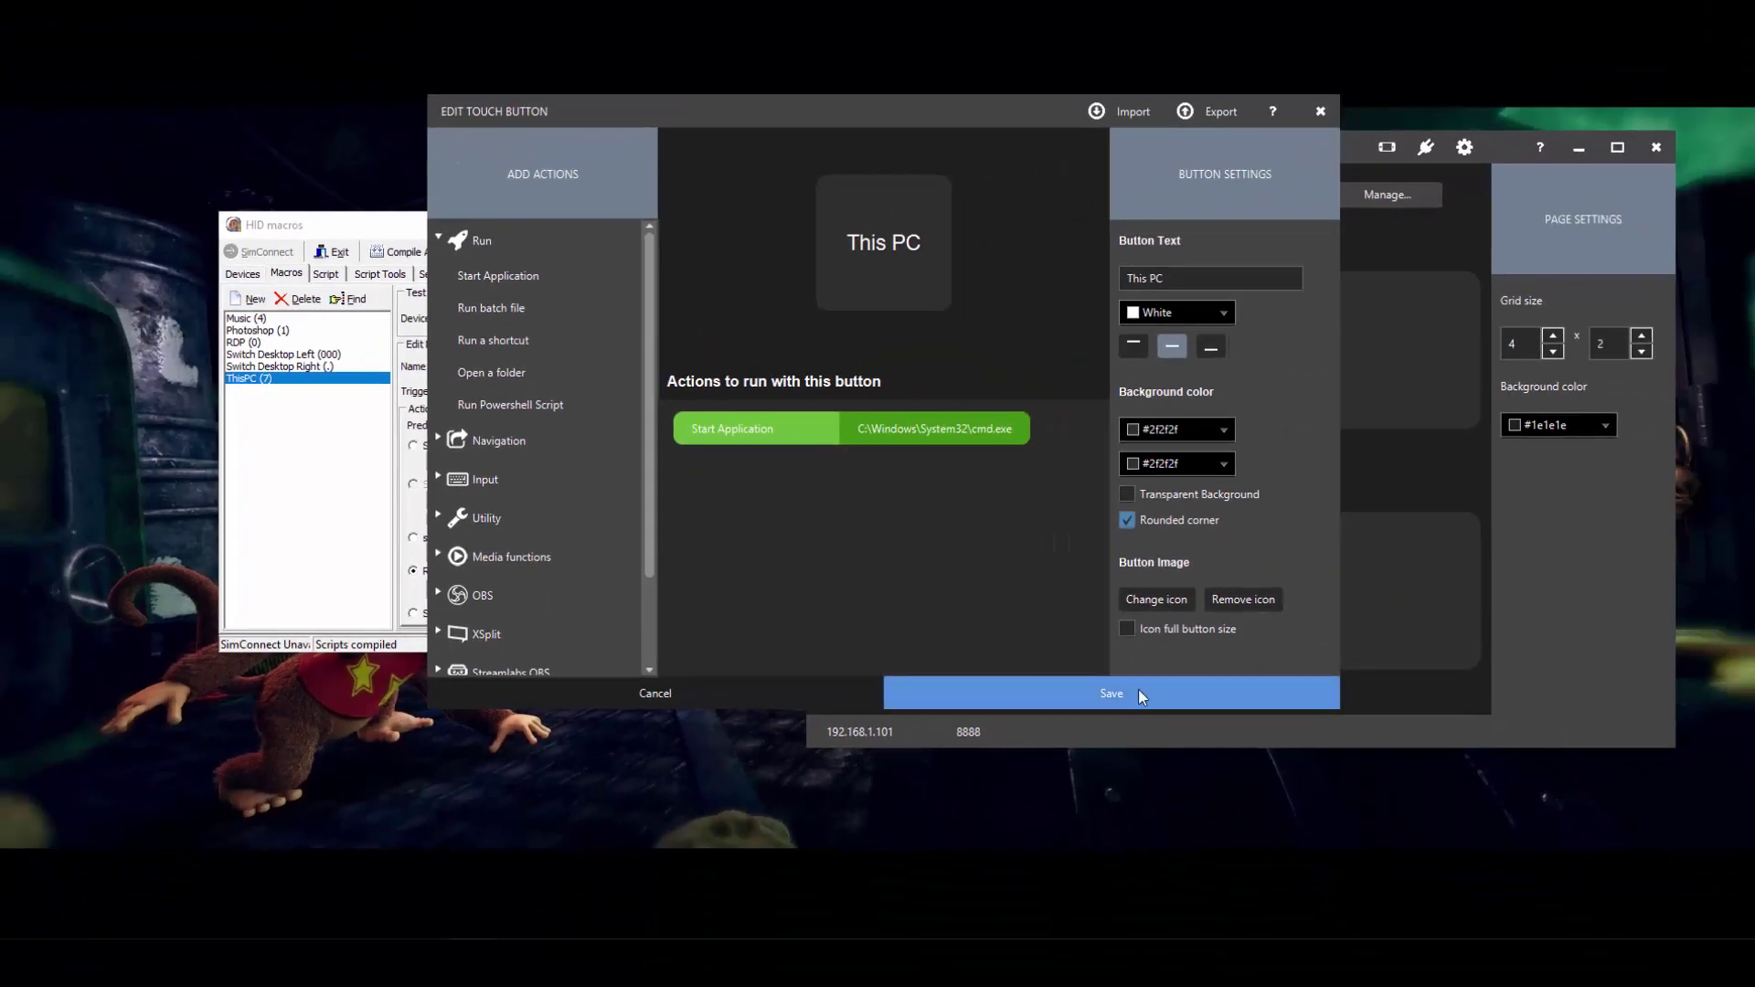
click(1138, 689)
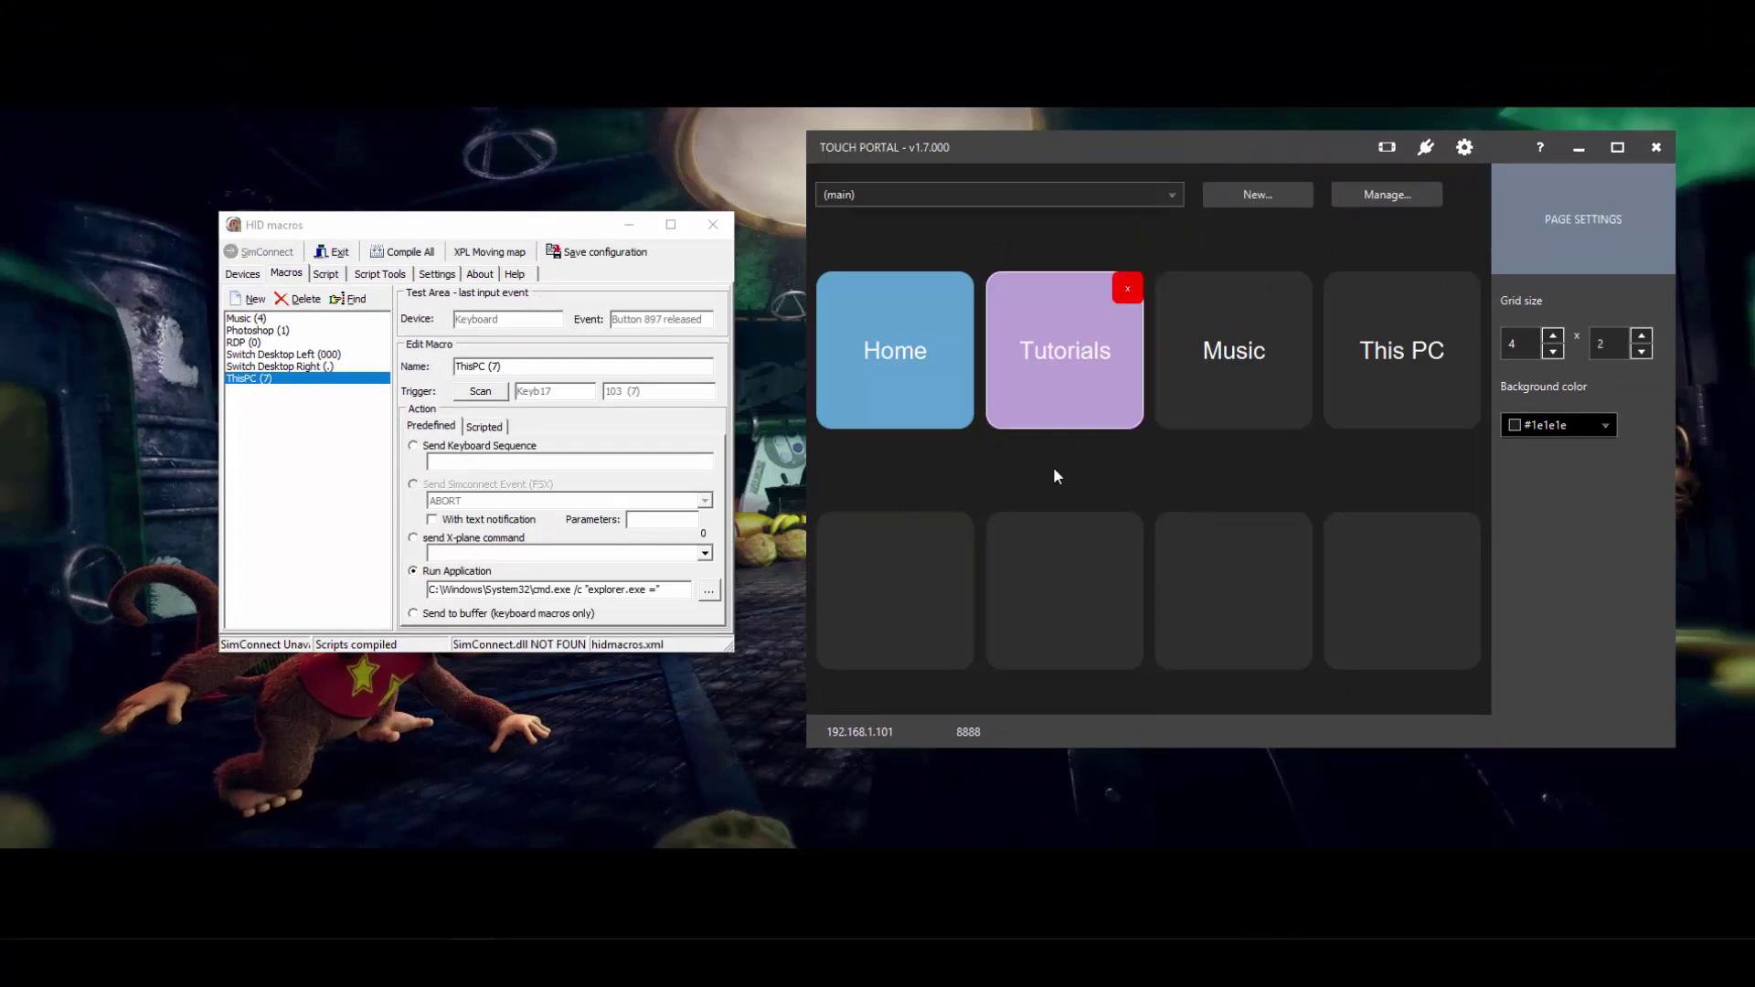
Step: Review the Switch Desktop Left and Right macro scripts, then open the Tutorials button's settings
click(289, 354)
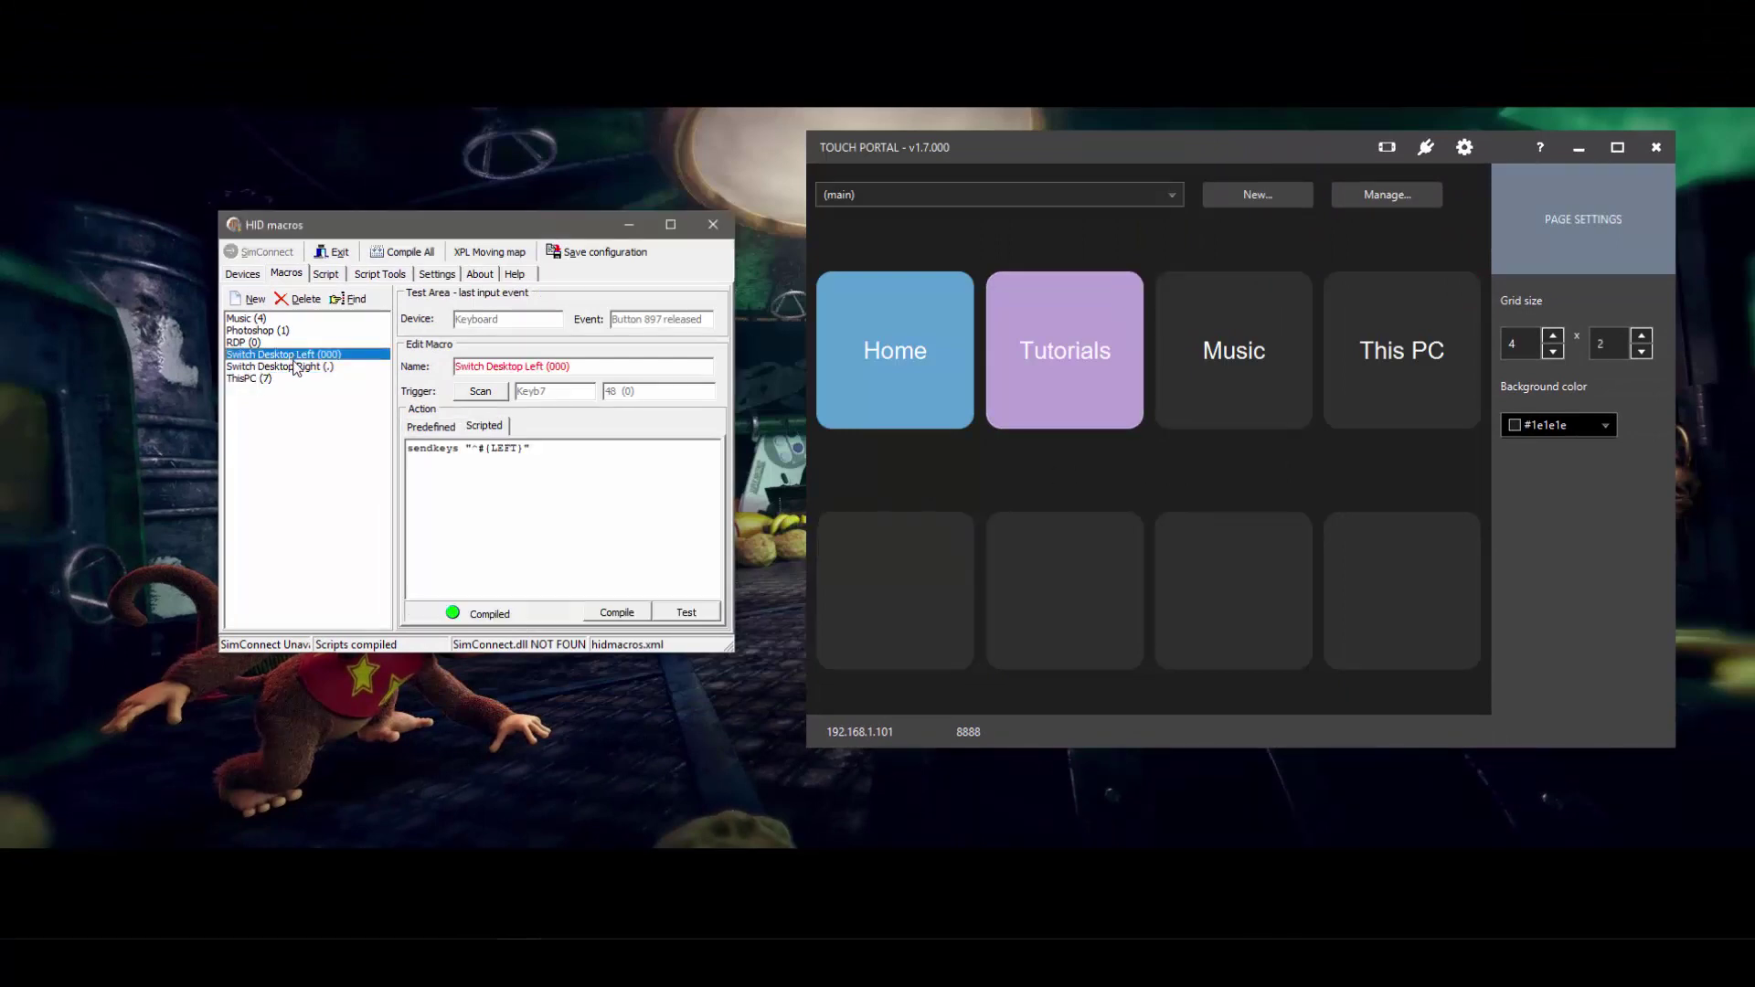
click(319, 369)
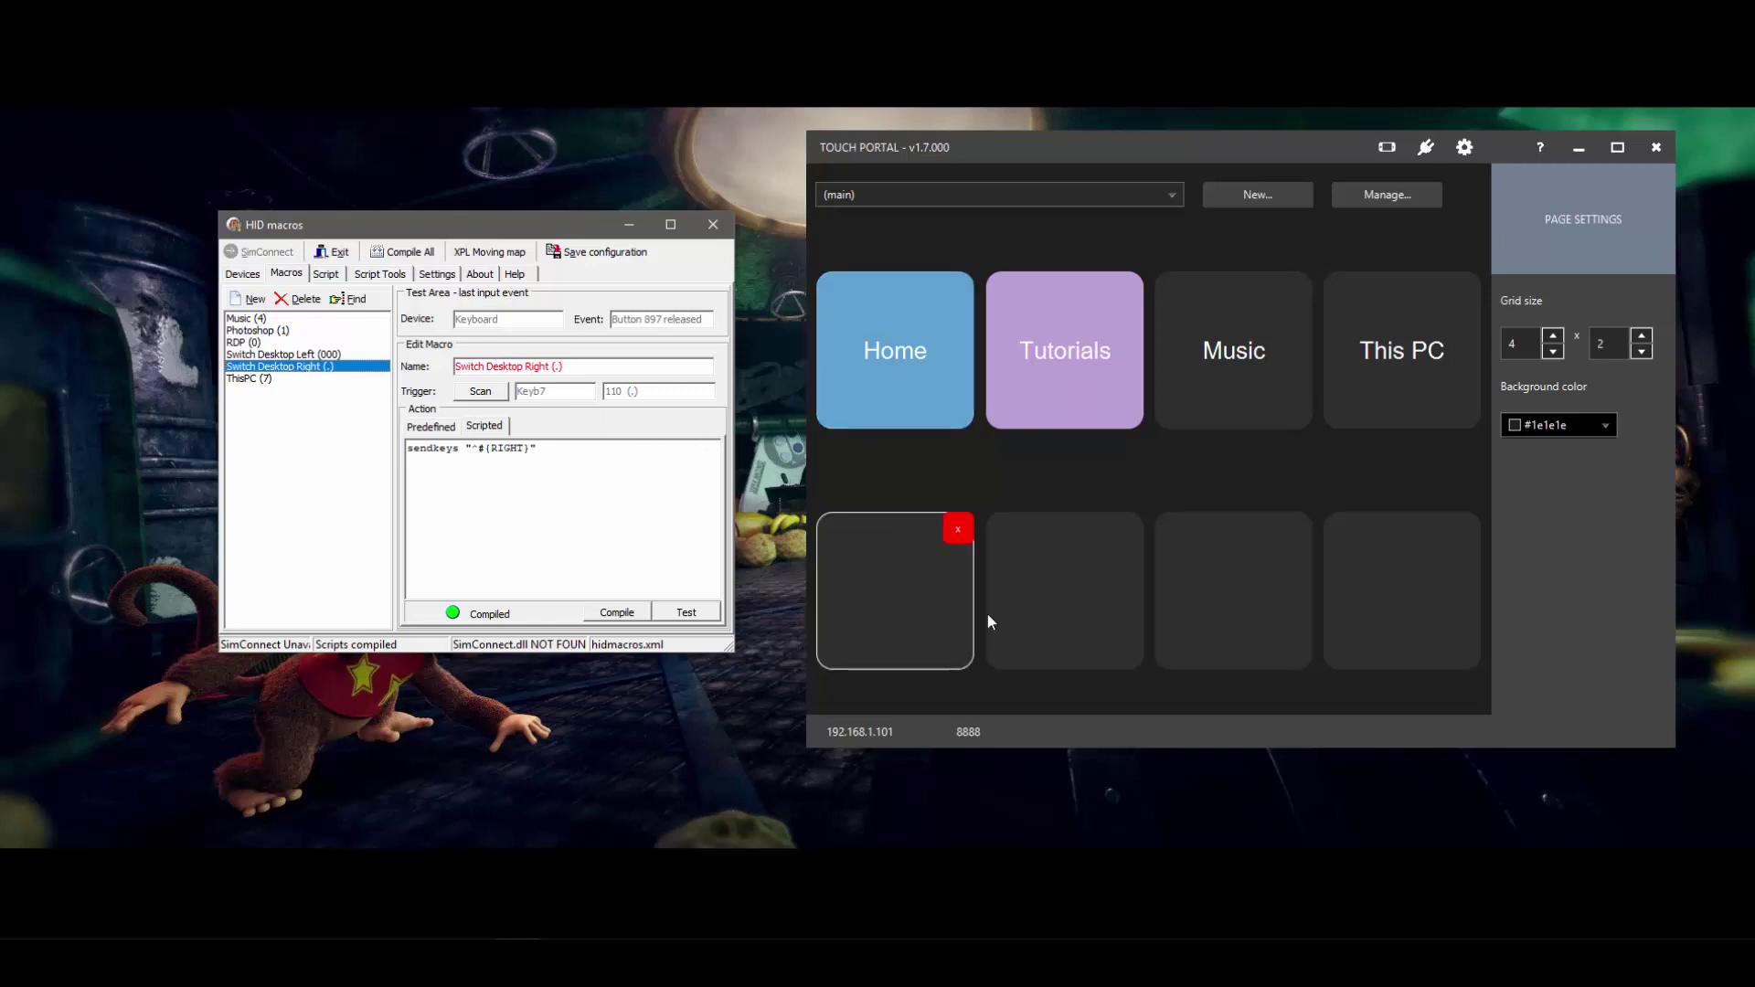
click(1174, 196)
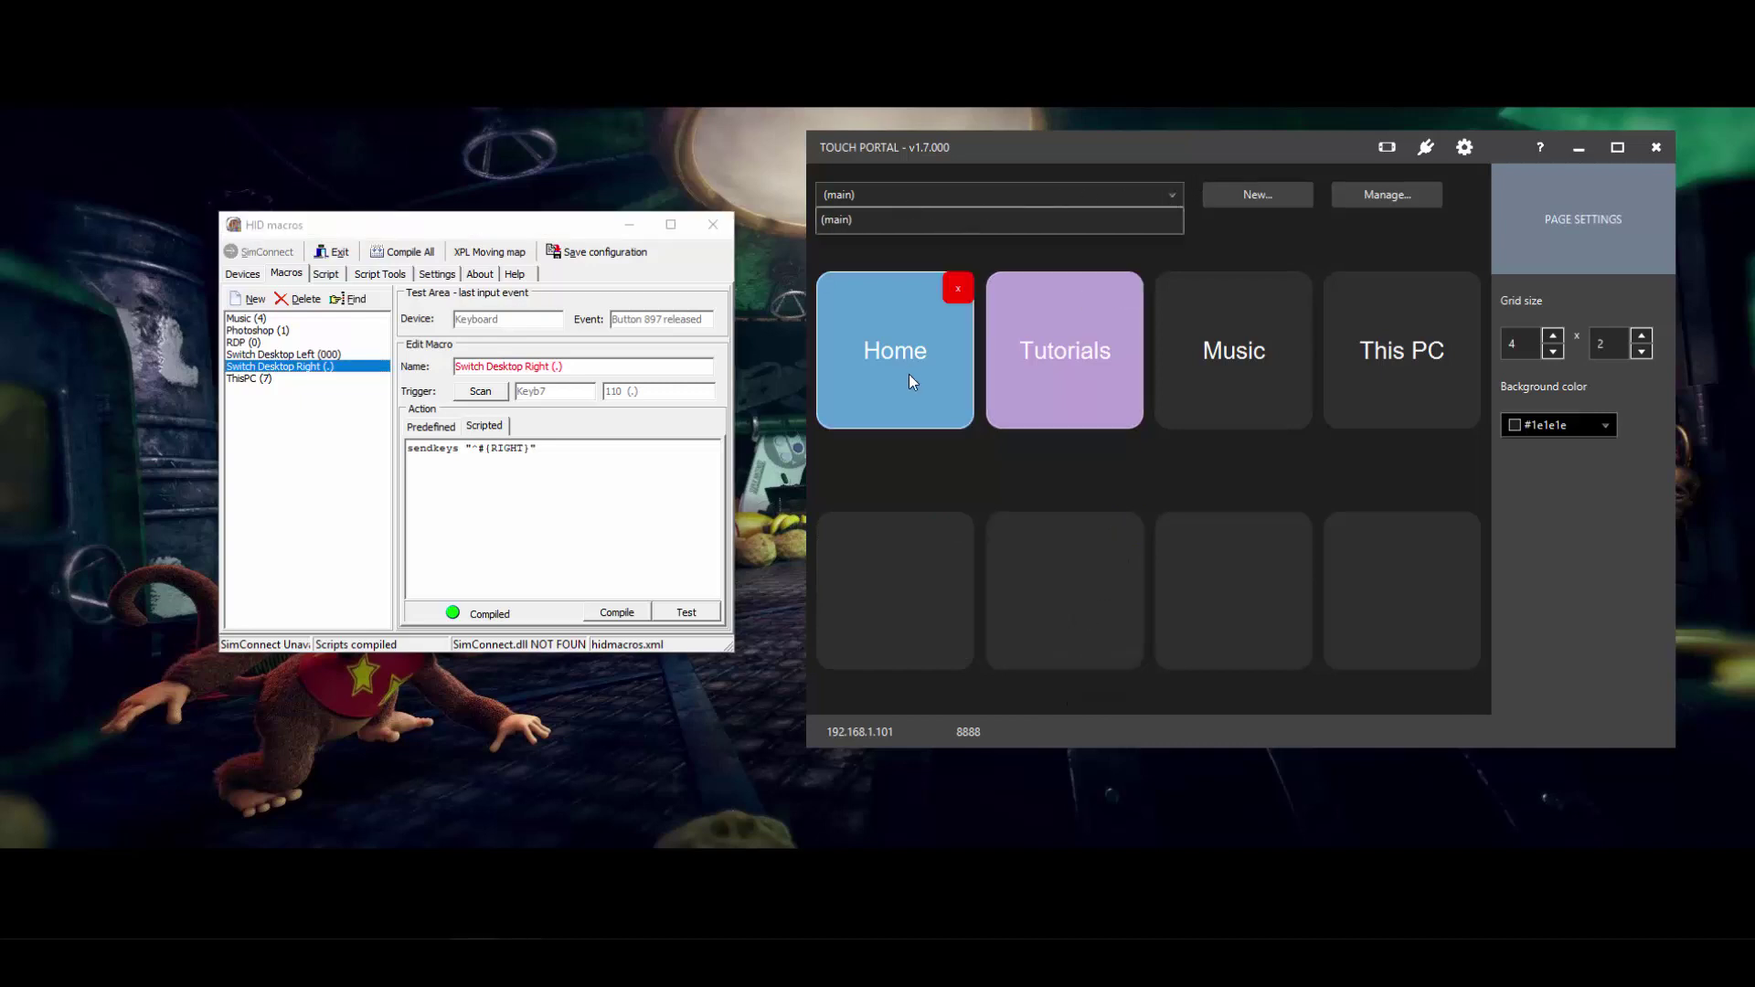
Step: Cancel out of the Tutorials button editor and open the page list, where the new Page 2 appears
click(1055, 463)
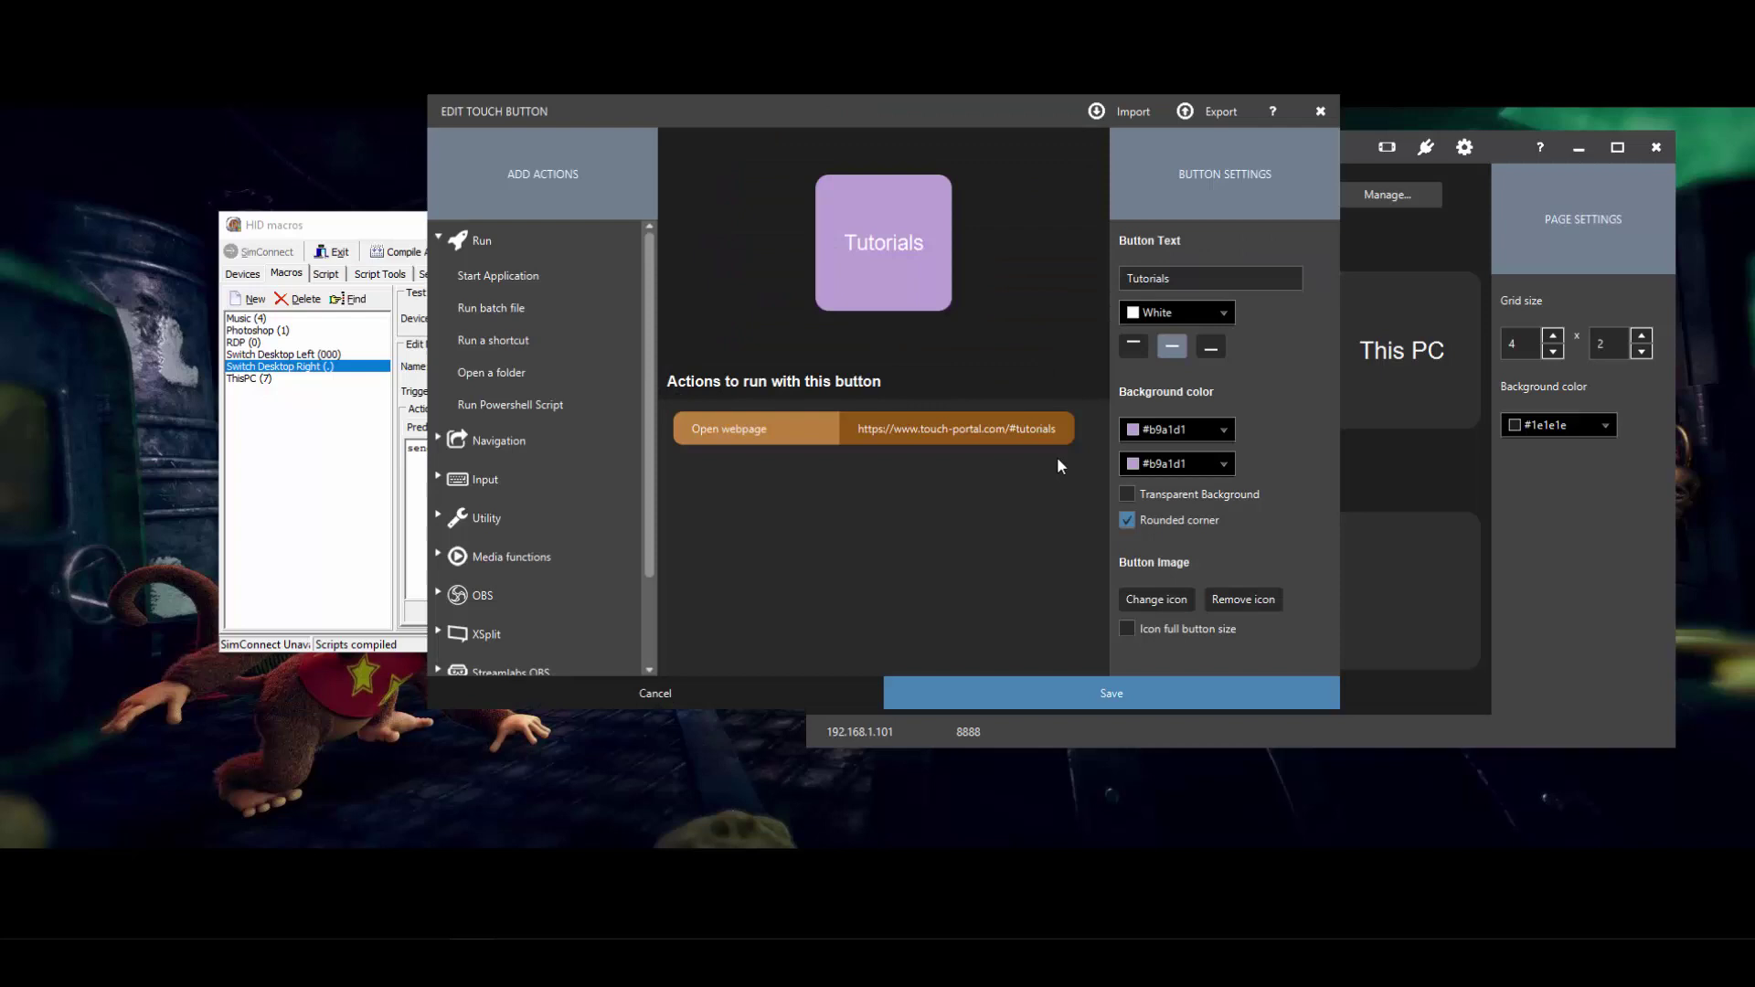
click(1319, 111)
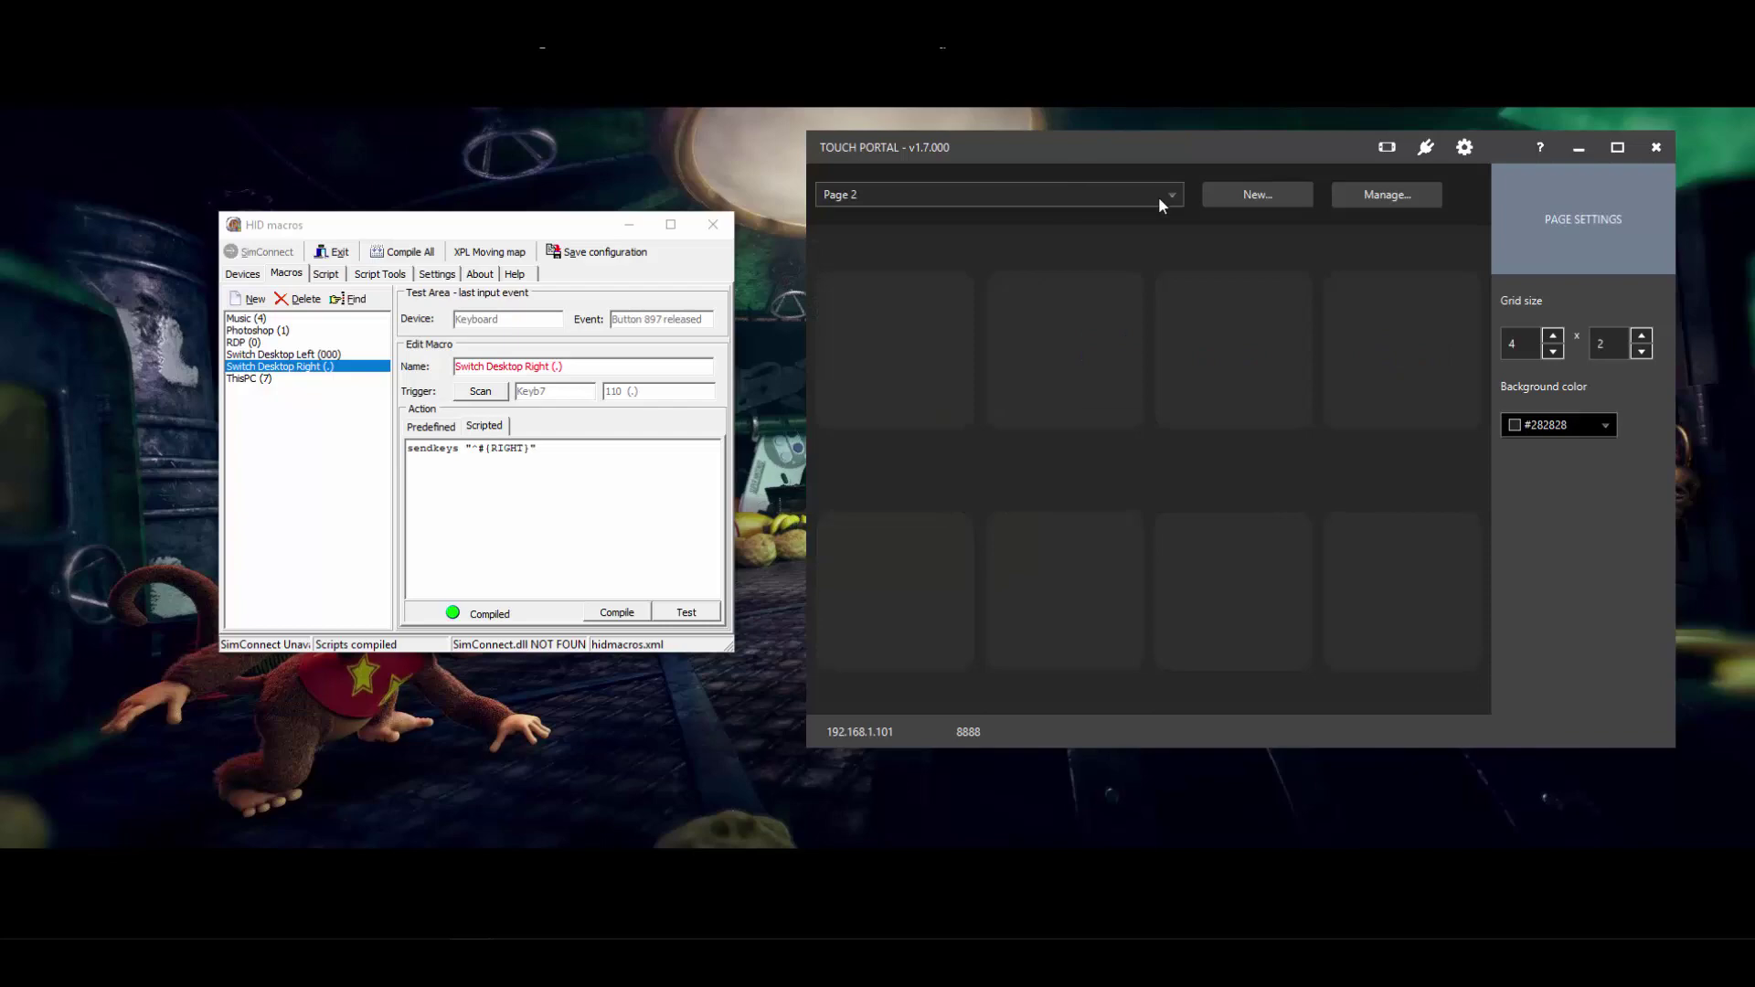
click(1159, 196)
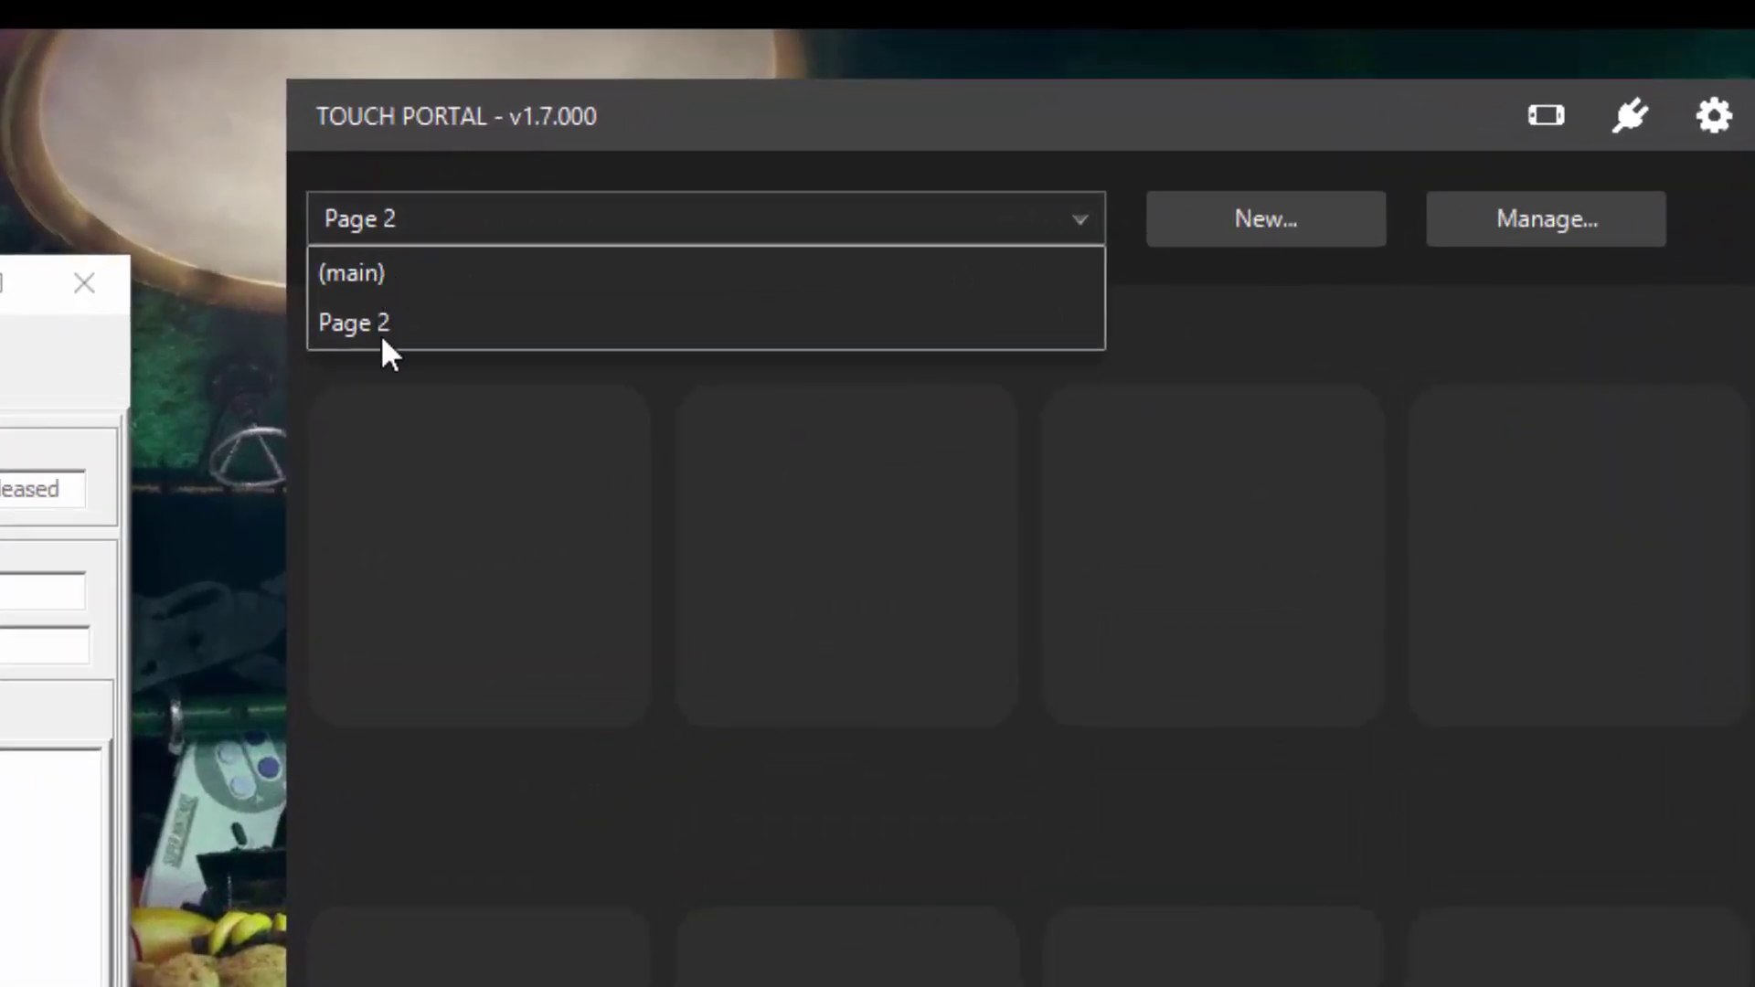
Step: On the main page, label the bottom-left tile 'Page 2' and give it a Go To Page action to Page 2
click(358, 271)
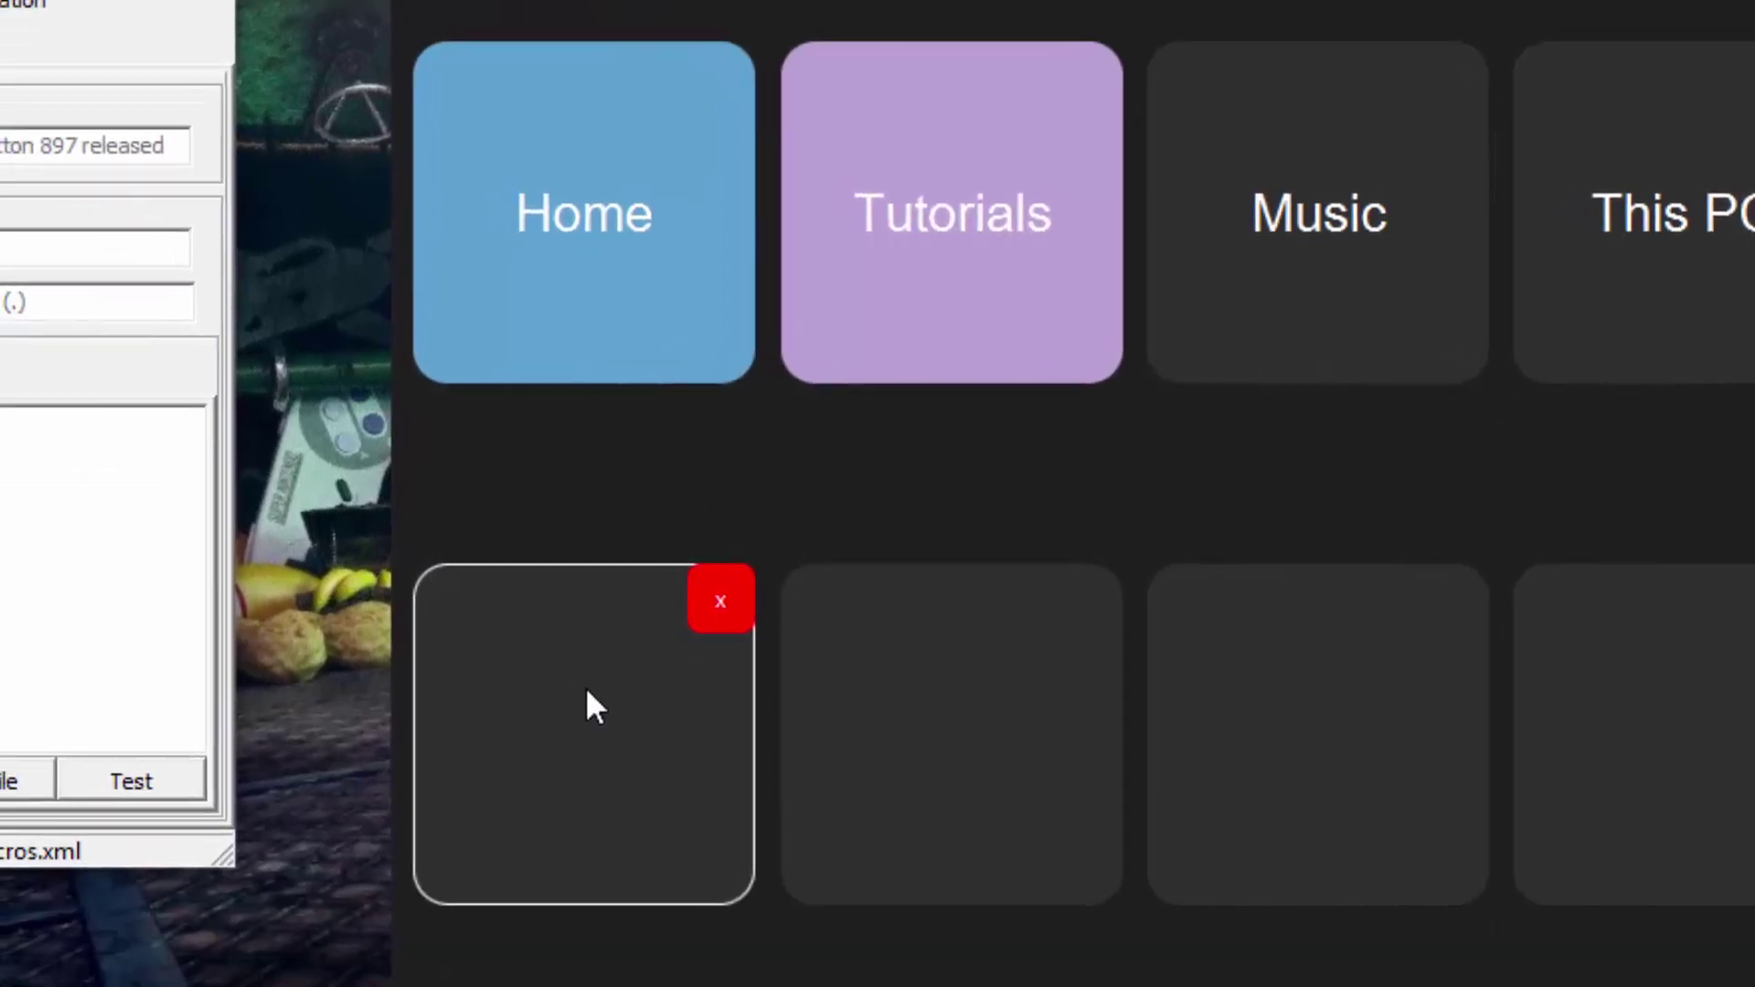
click(590, 706)
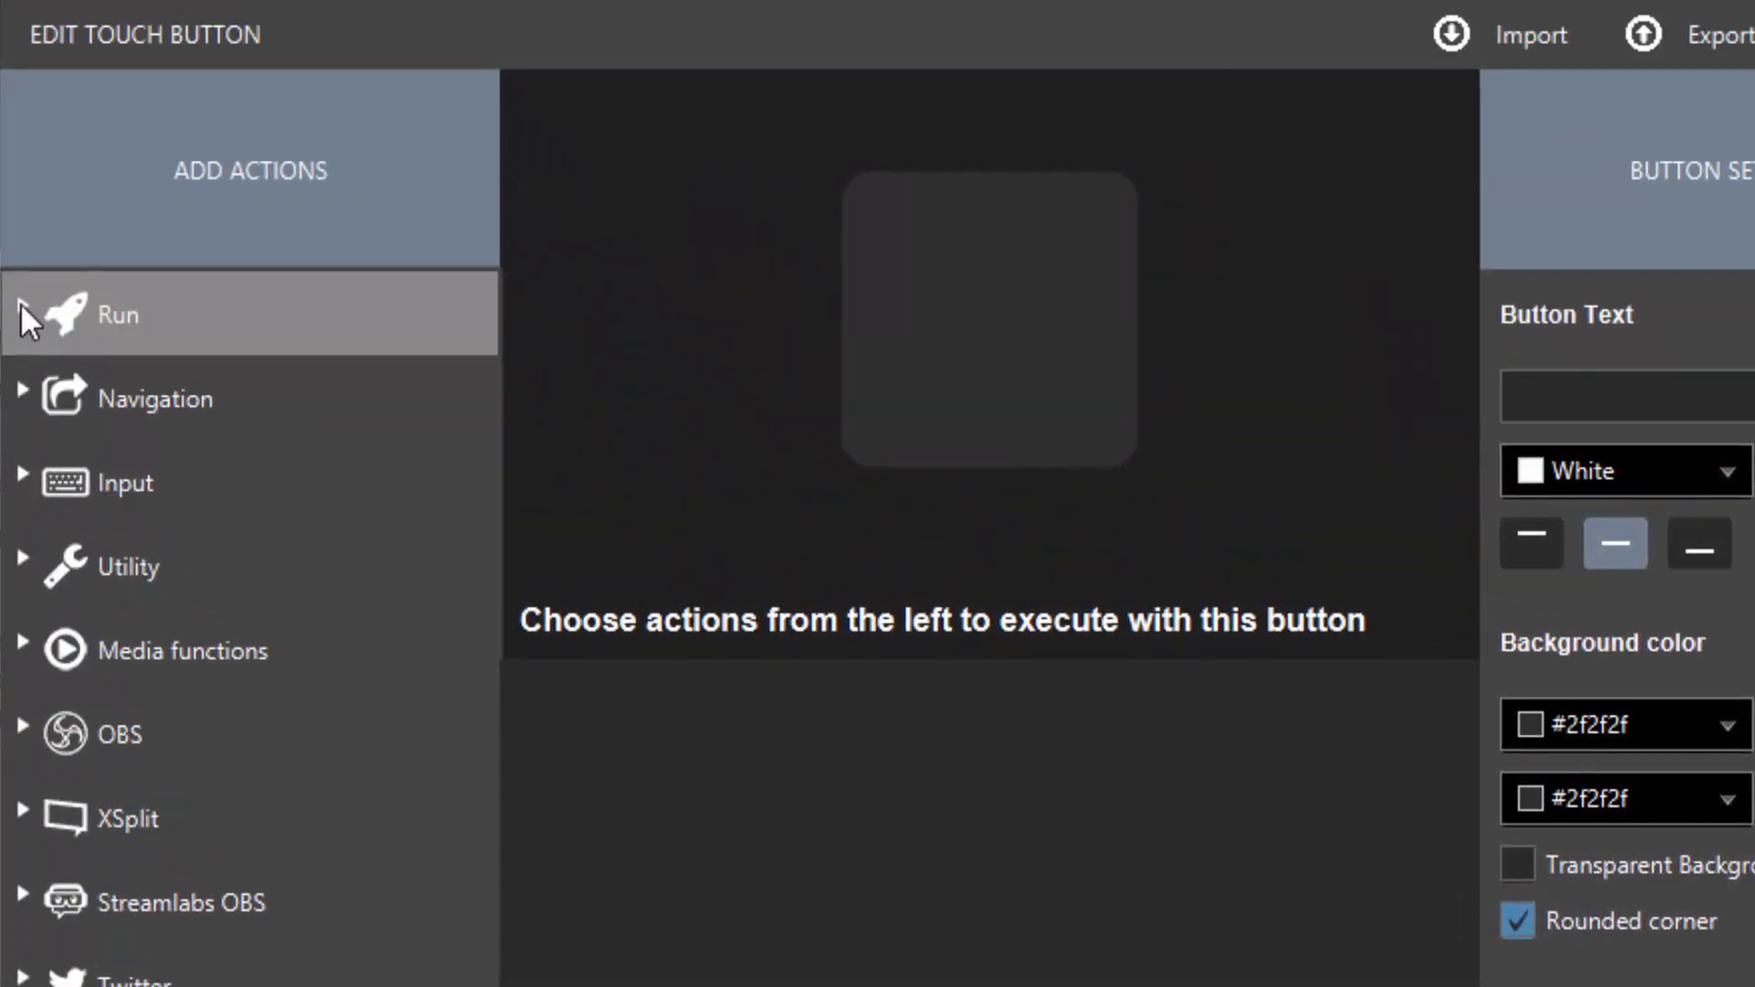
click(1609, 402)
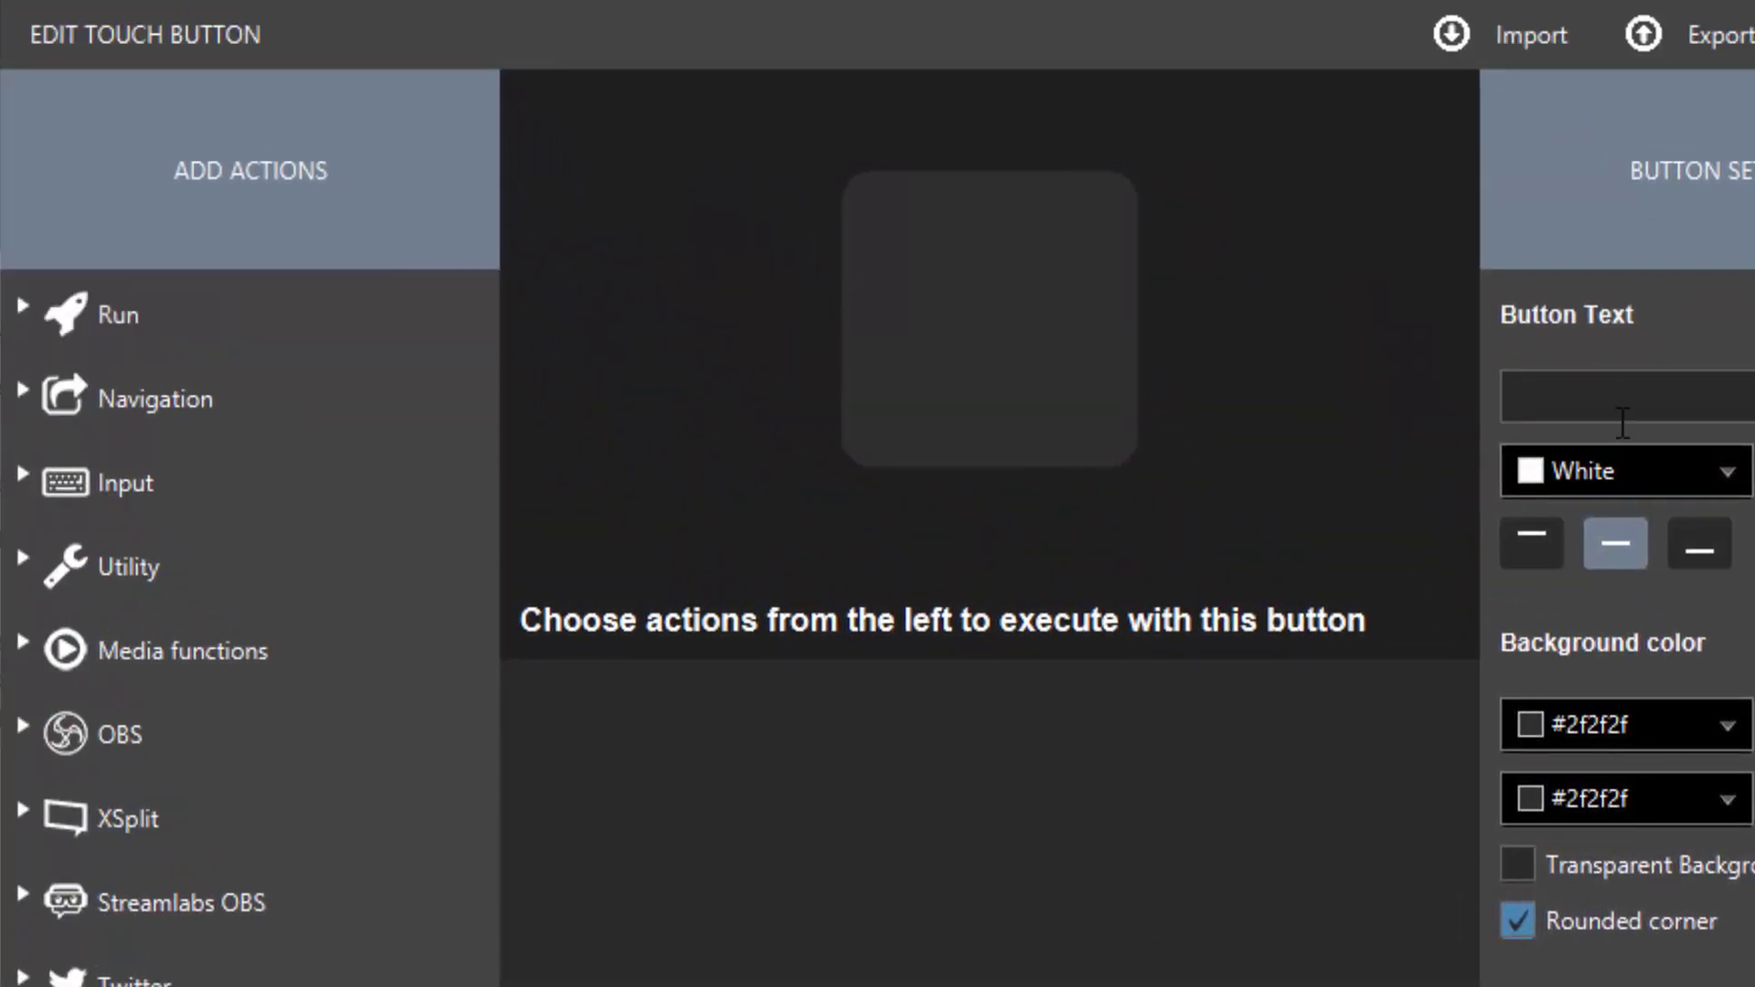
text(Page 2)
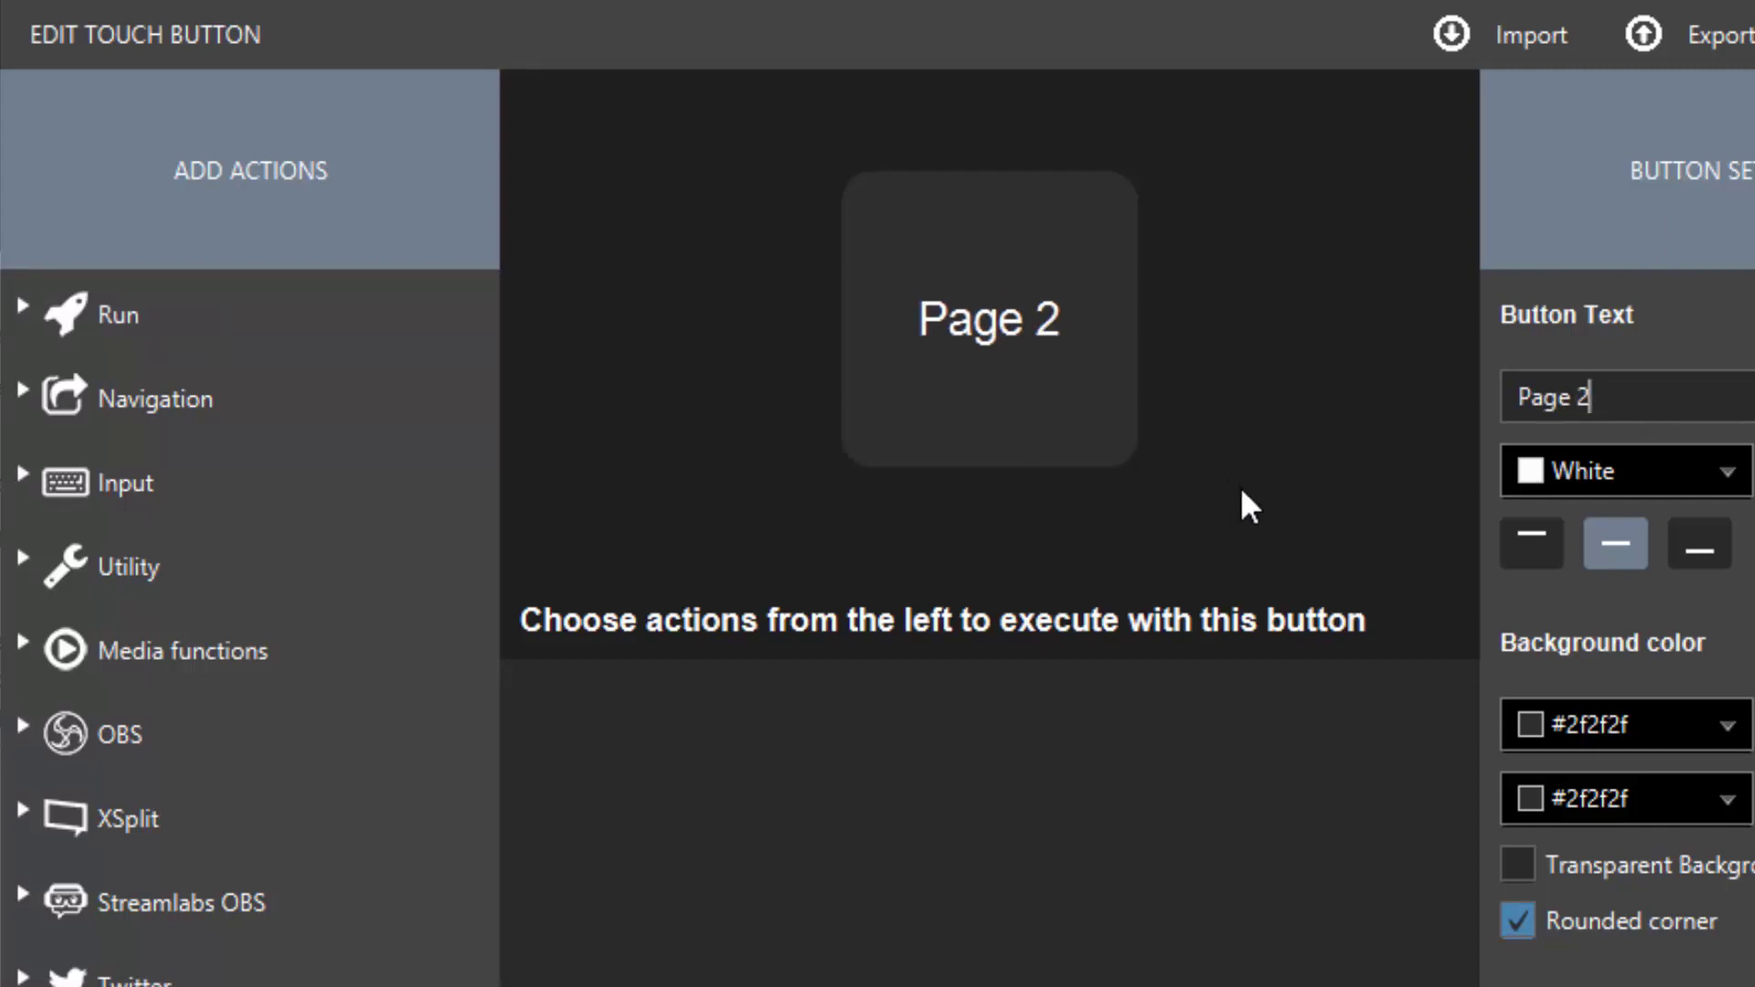
click(25, 387)
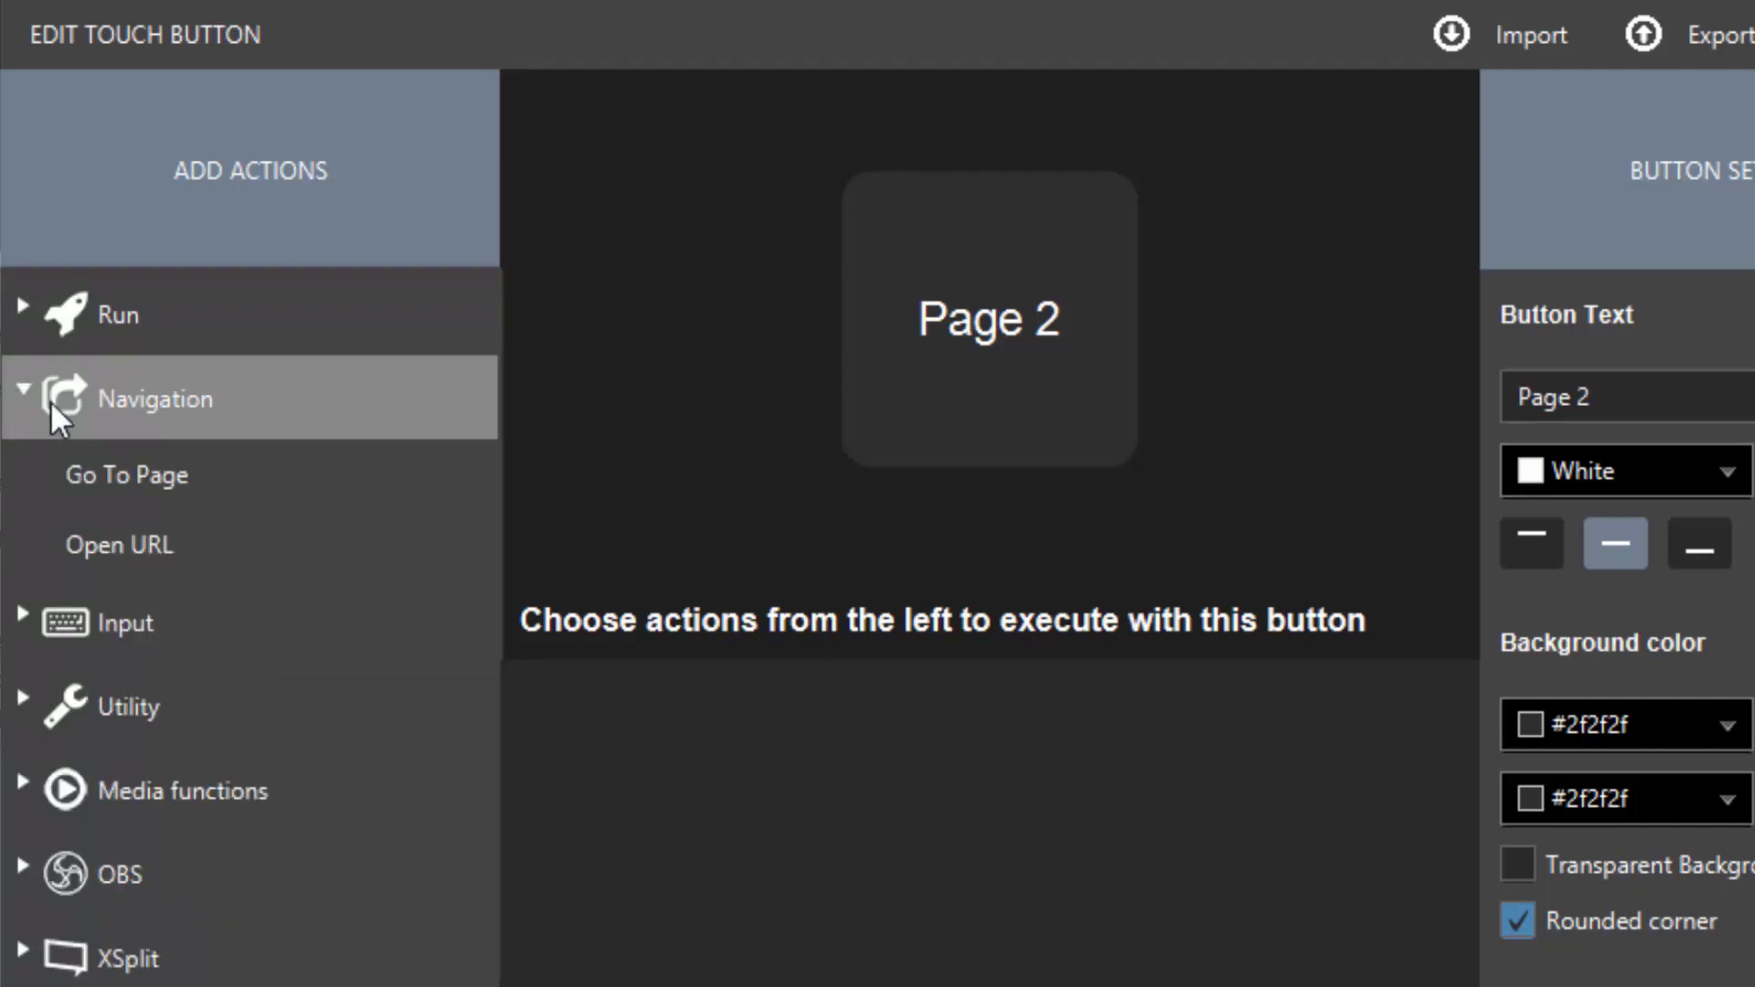
double_click(144, 477)
click(976, 567)
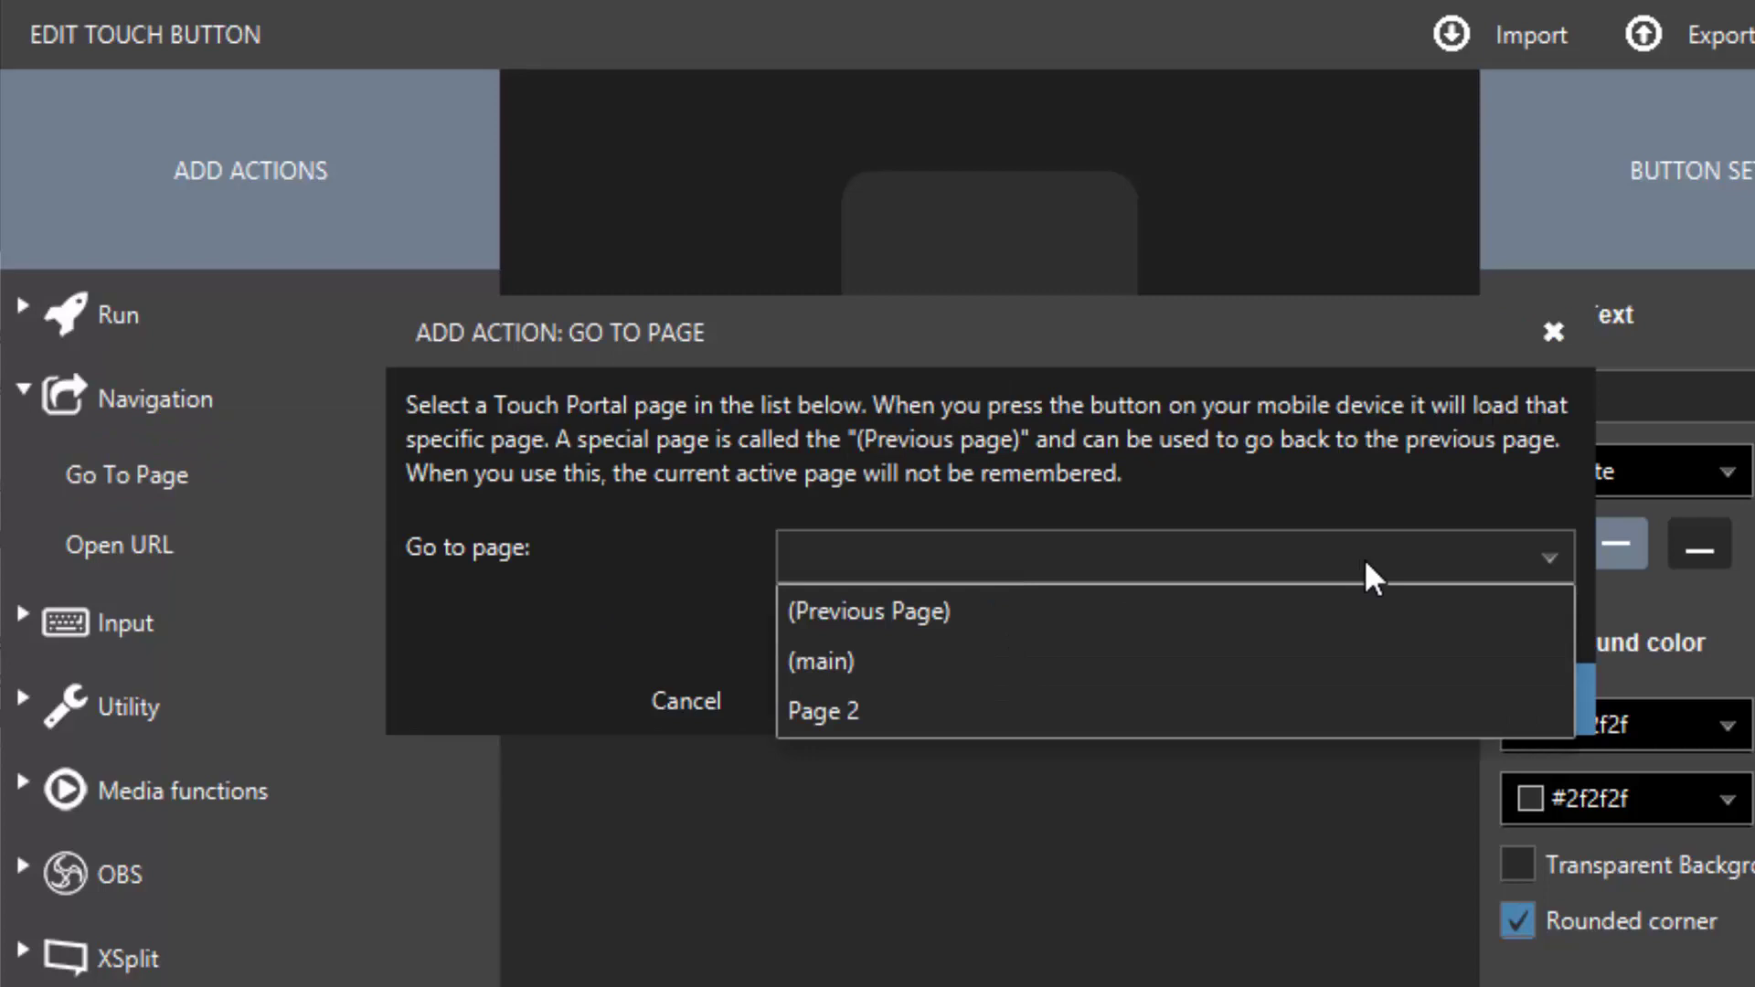
click(846, 706)
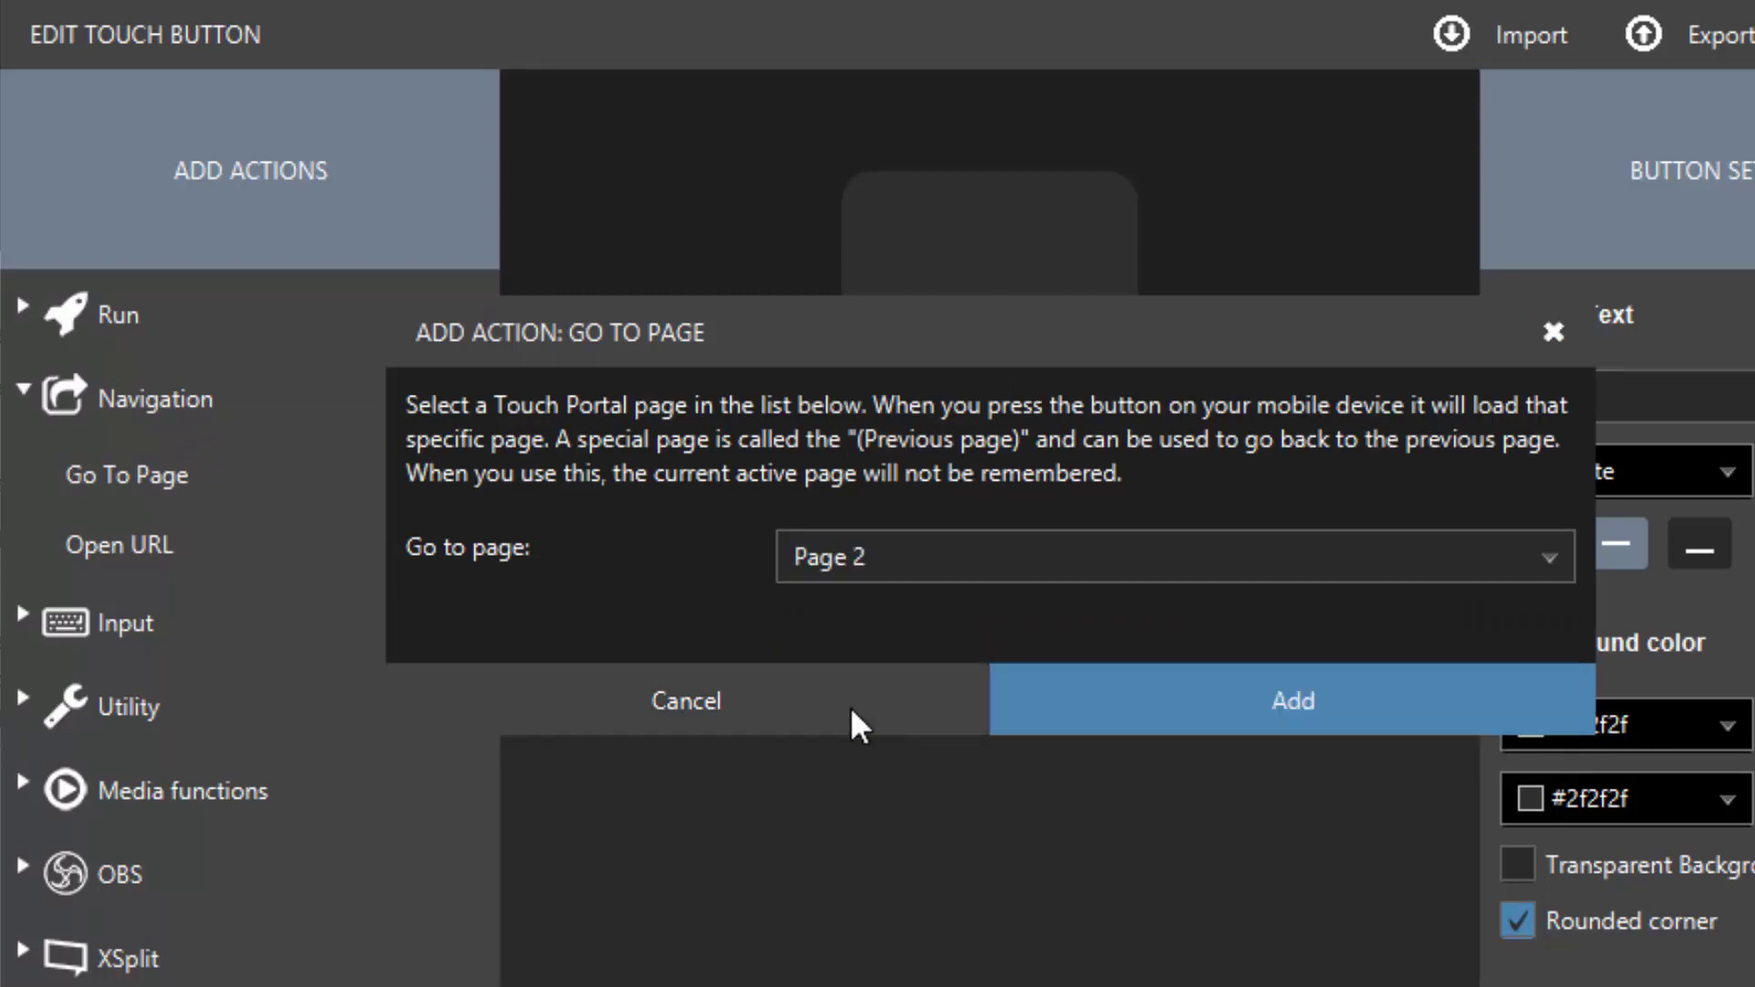
click(1351, 714)
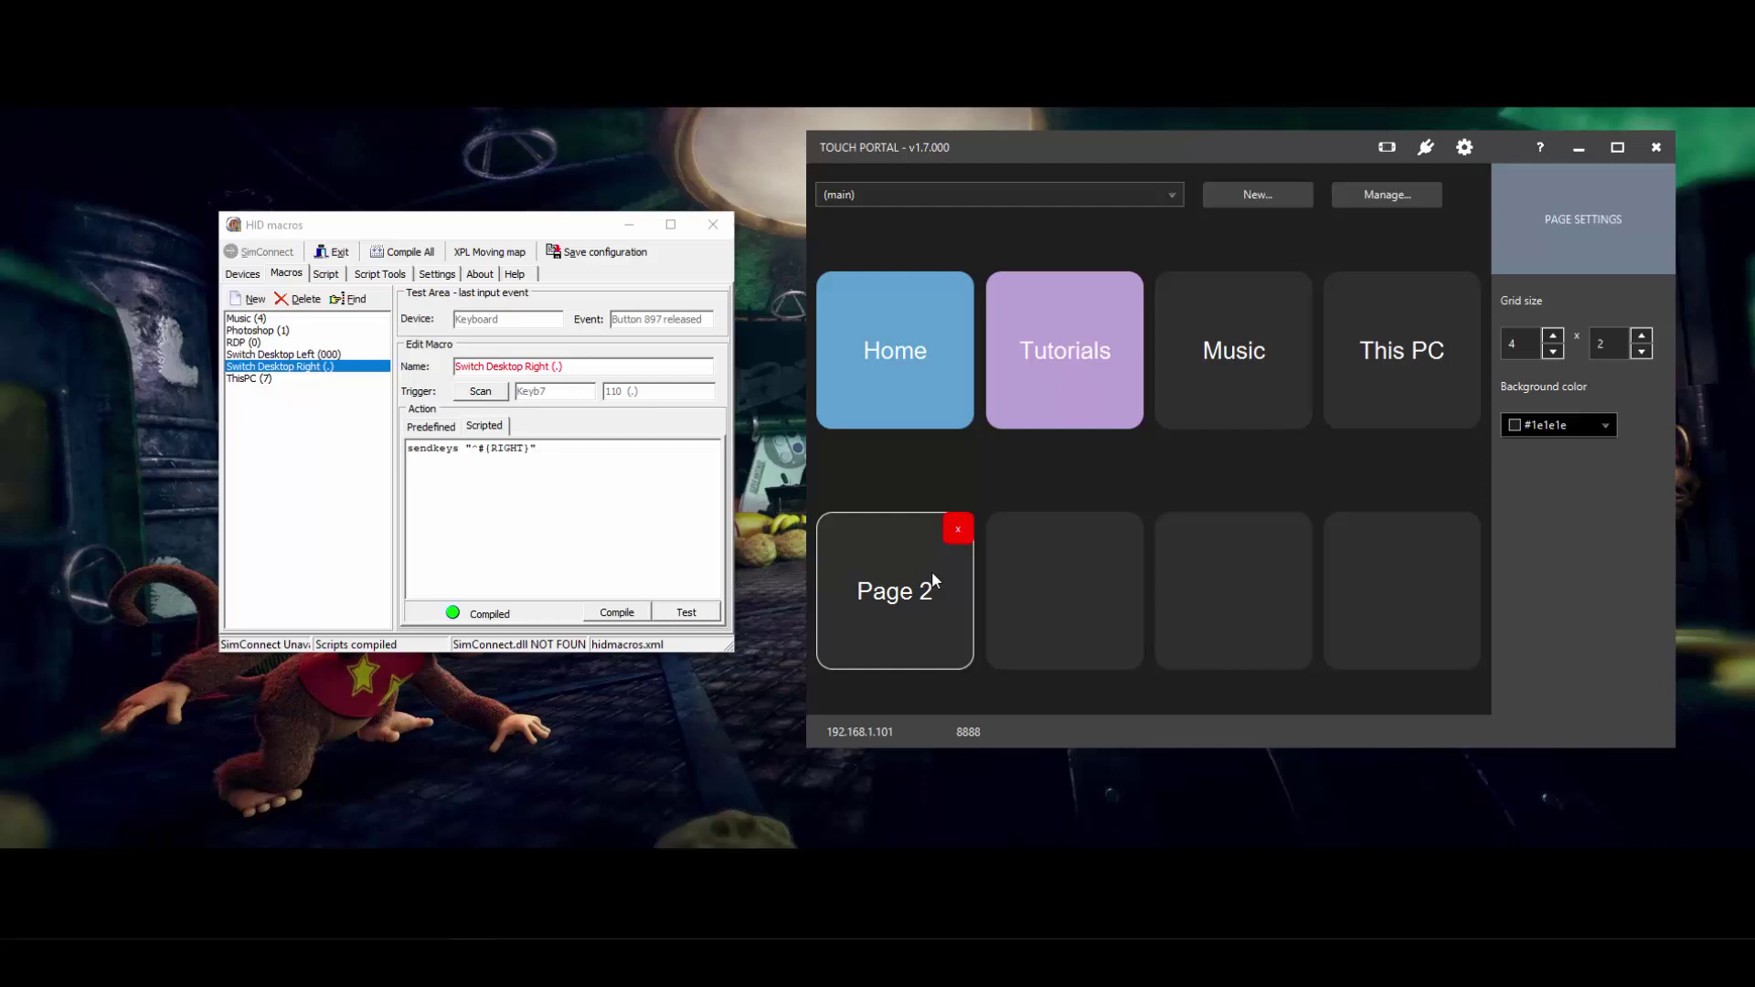
click(985, 197)
click(873, 243)
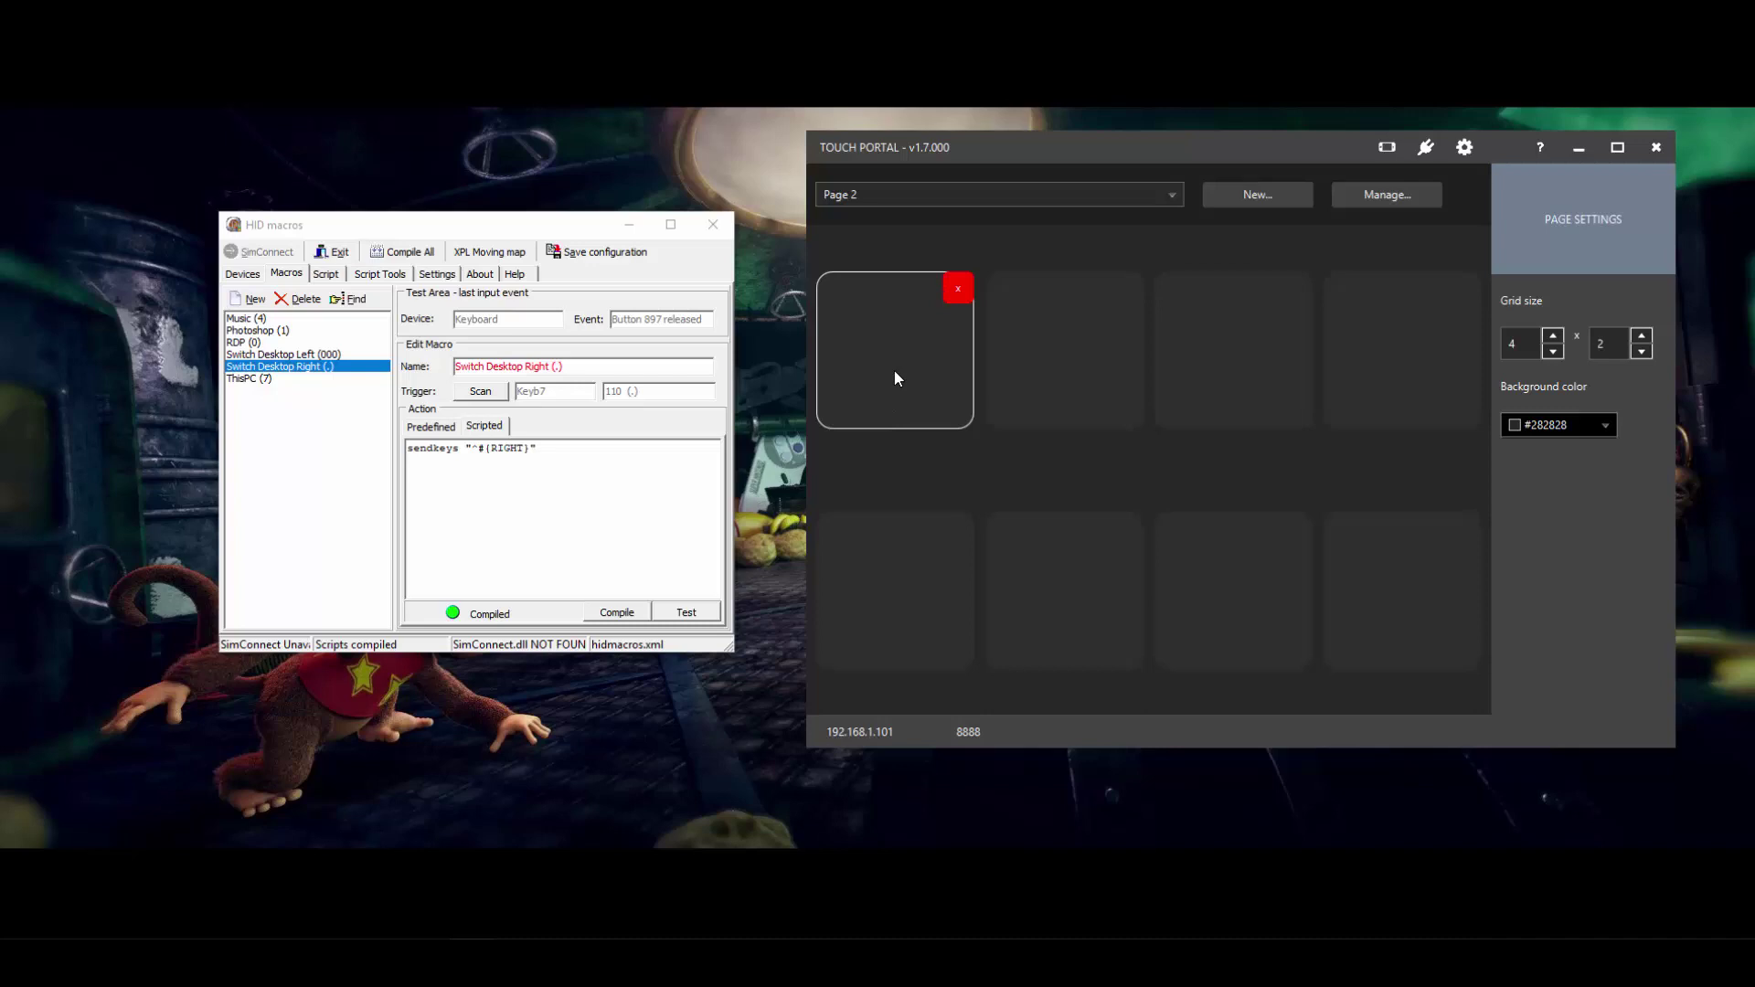
click(895, 372)
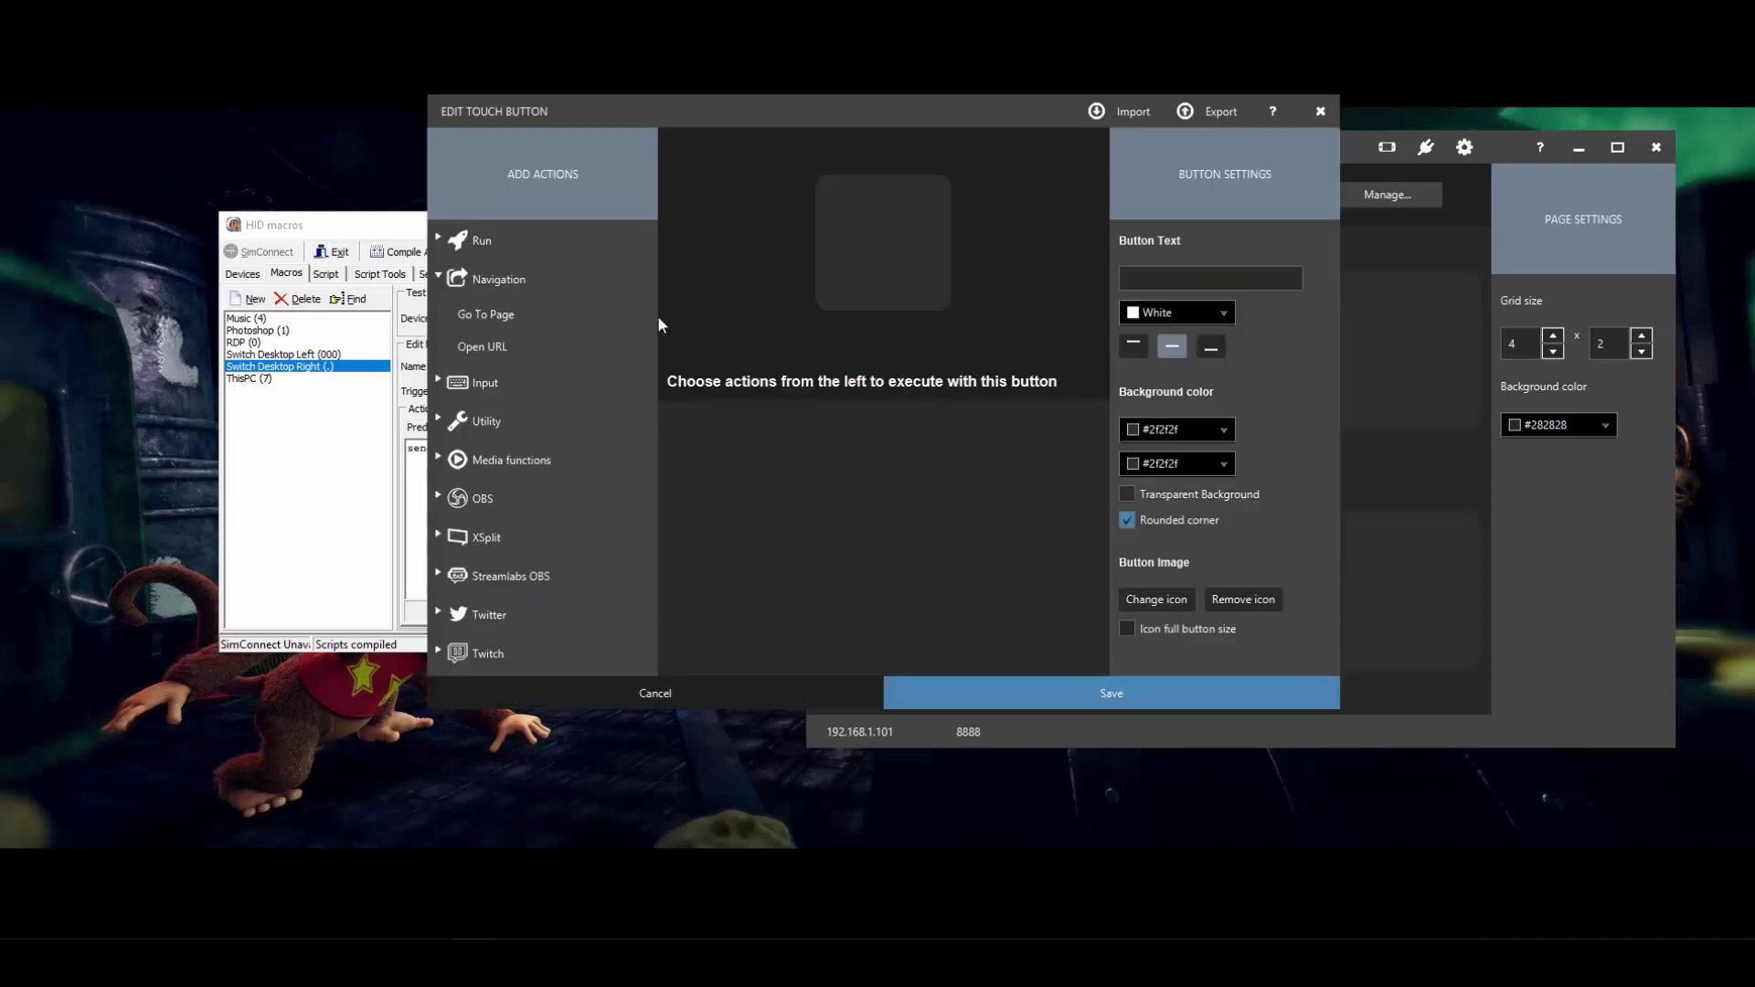
click(481, 348)
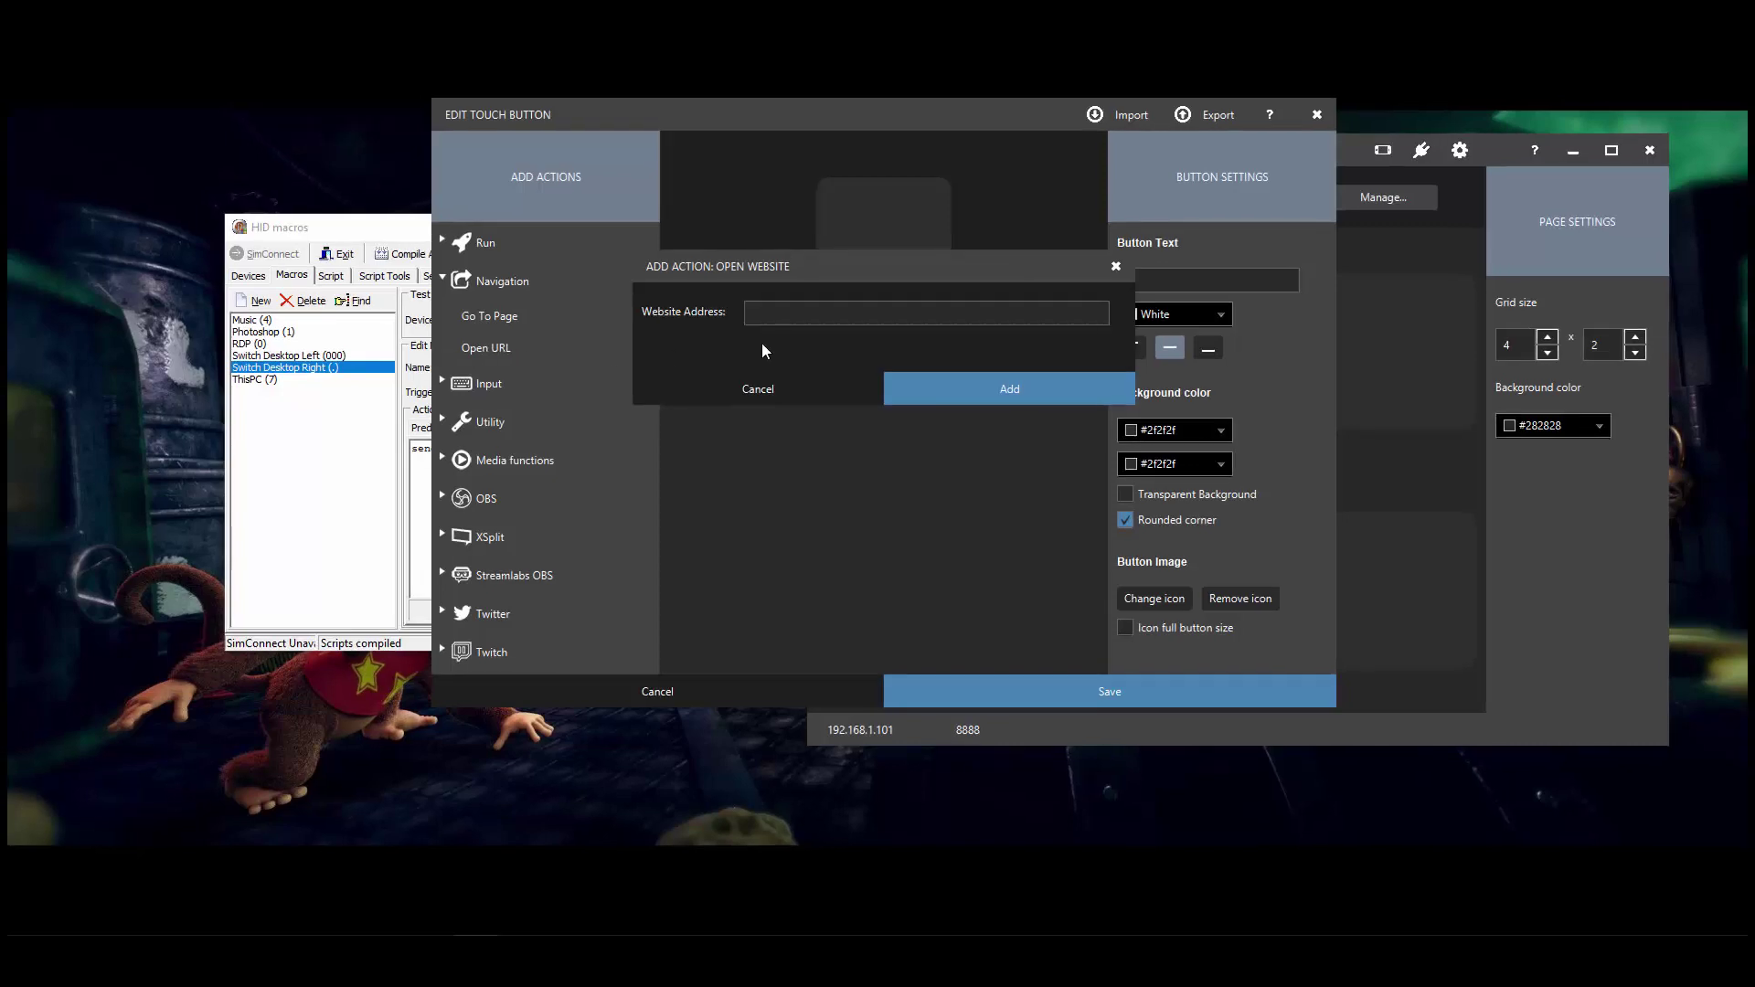
click(805, 315)
text(www.youtube.com/lentendo)
Step: Label the button 'Lentendo', save it, and try to increase Page 2's grid size
click(916, 377)
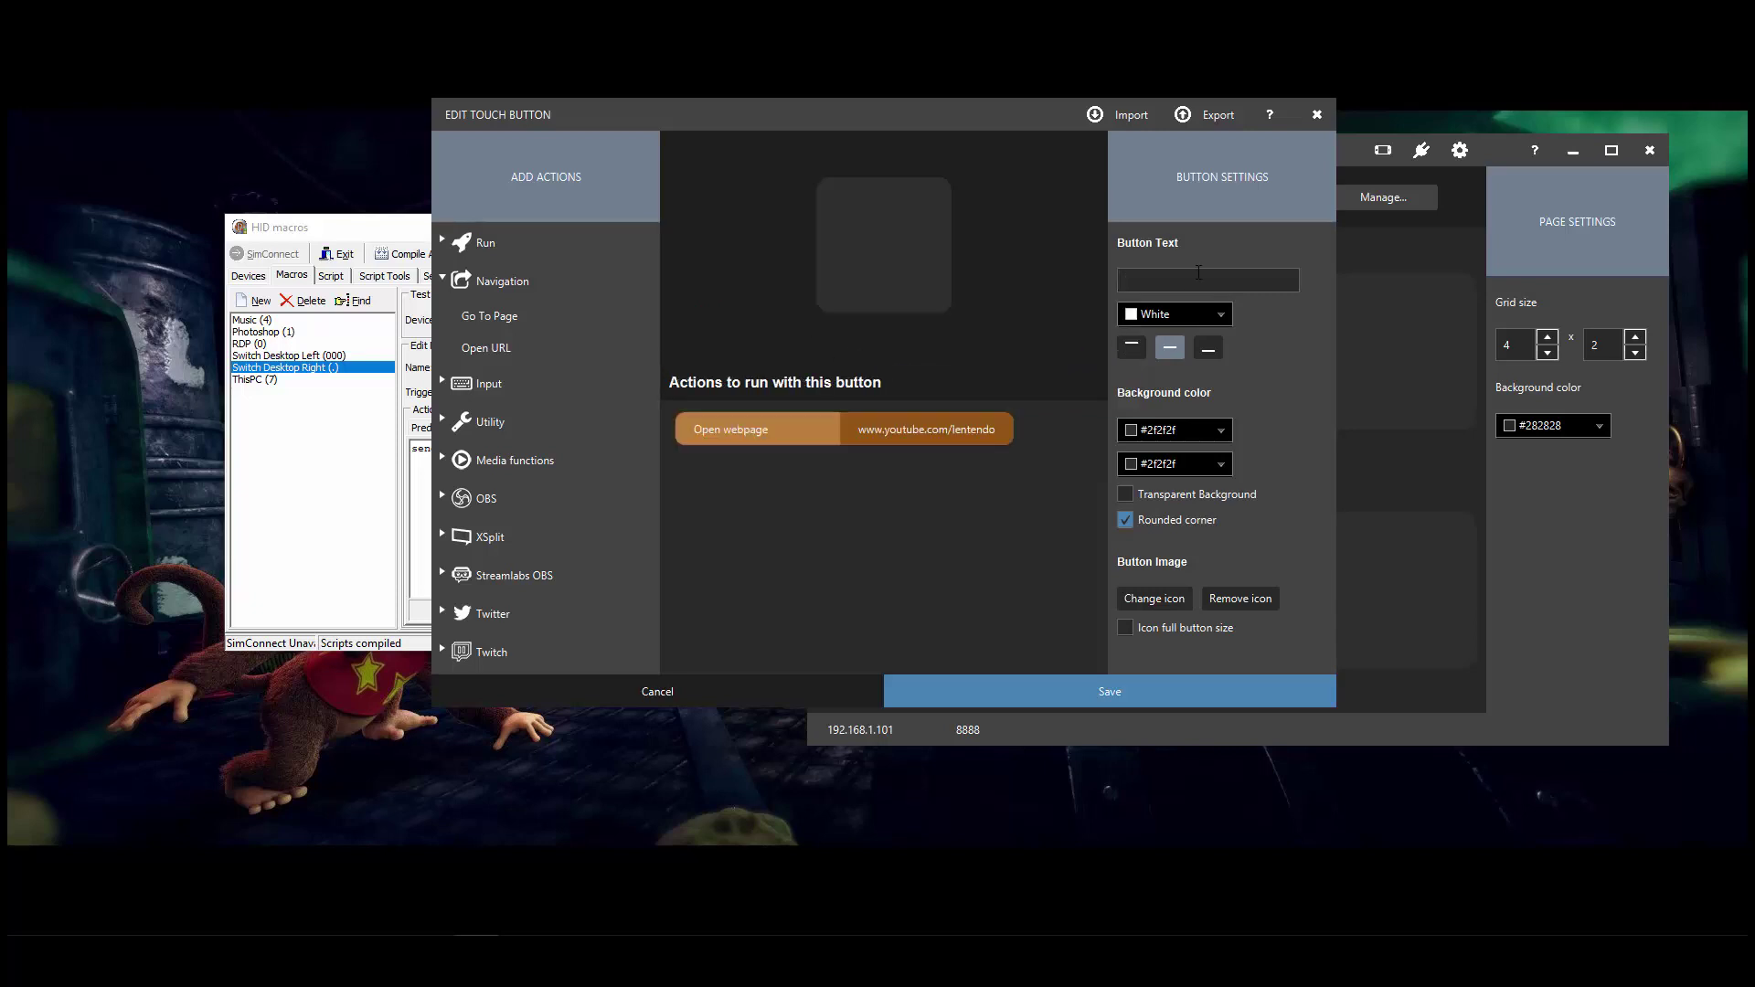
text(Lentendo)
click(1104, 692)
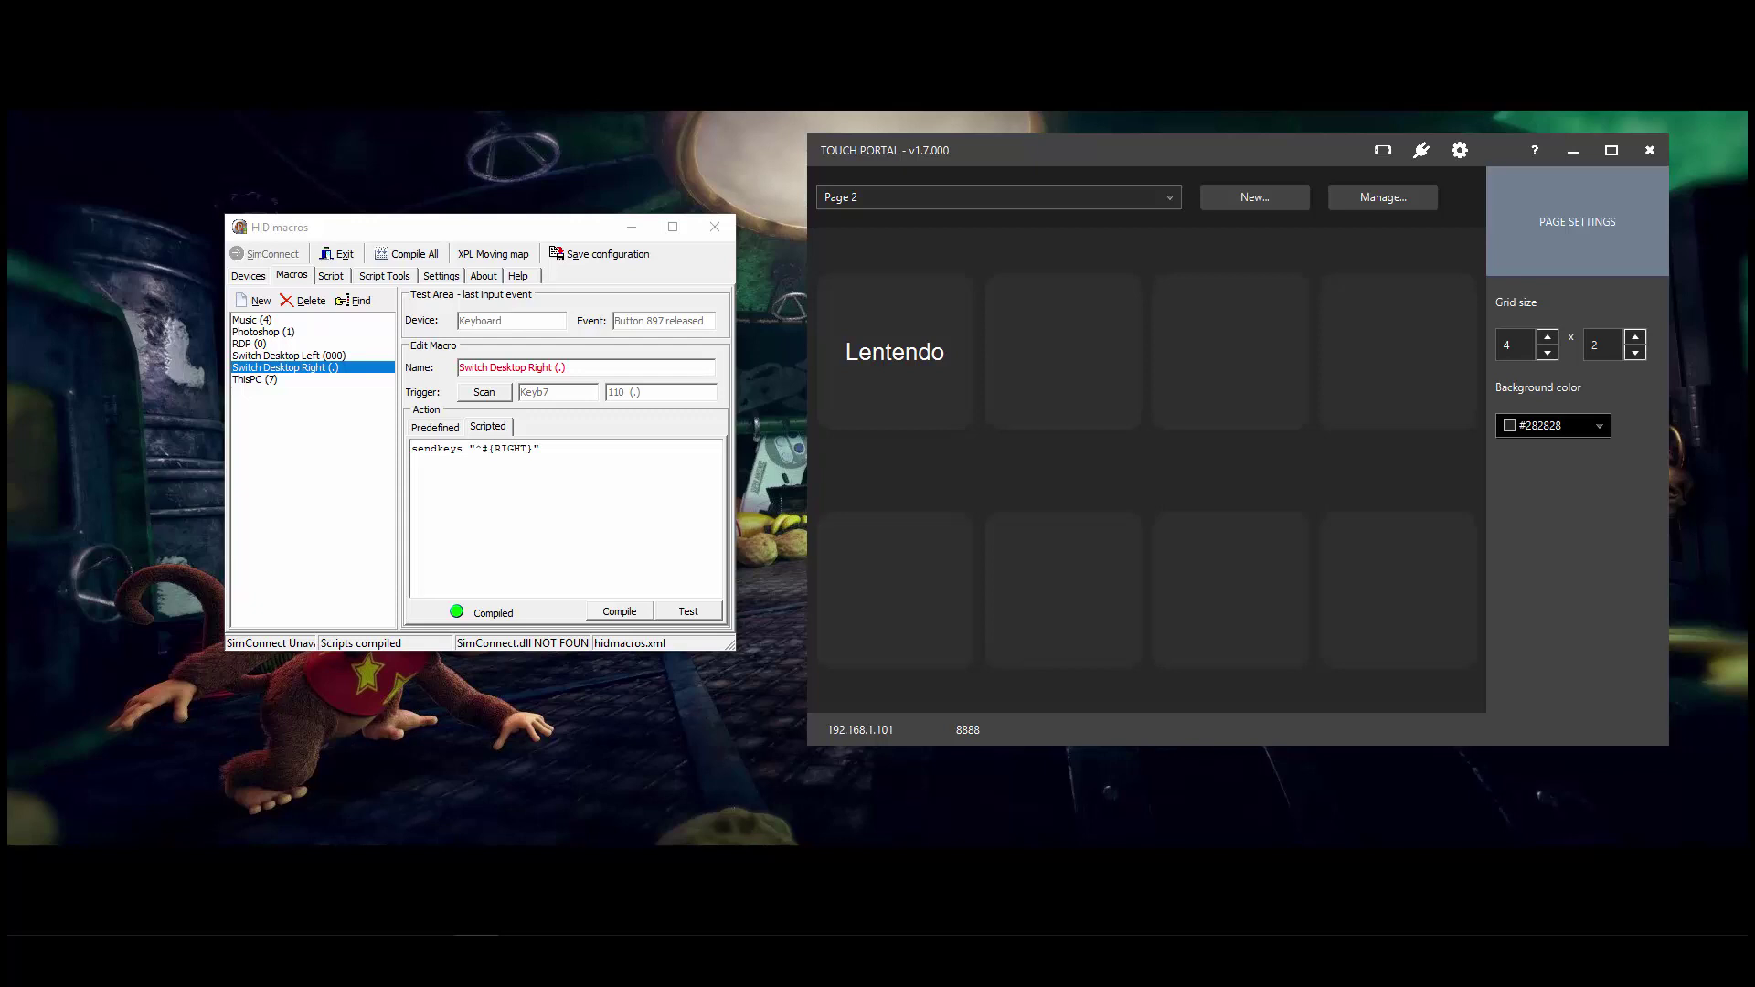
click(1547, 337)
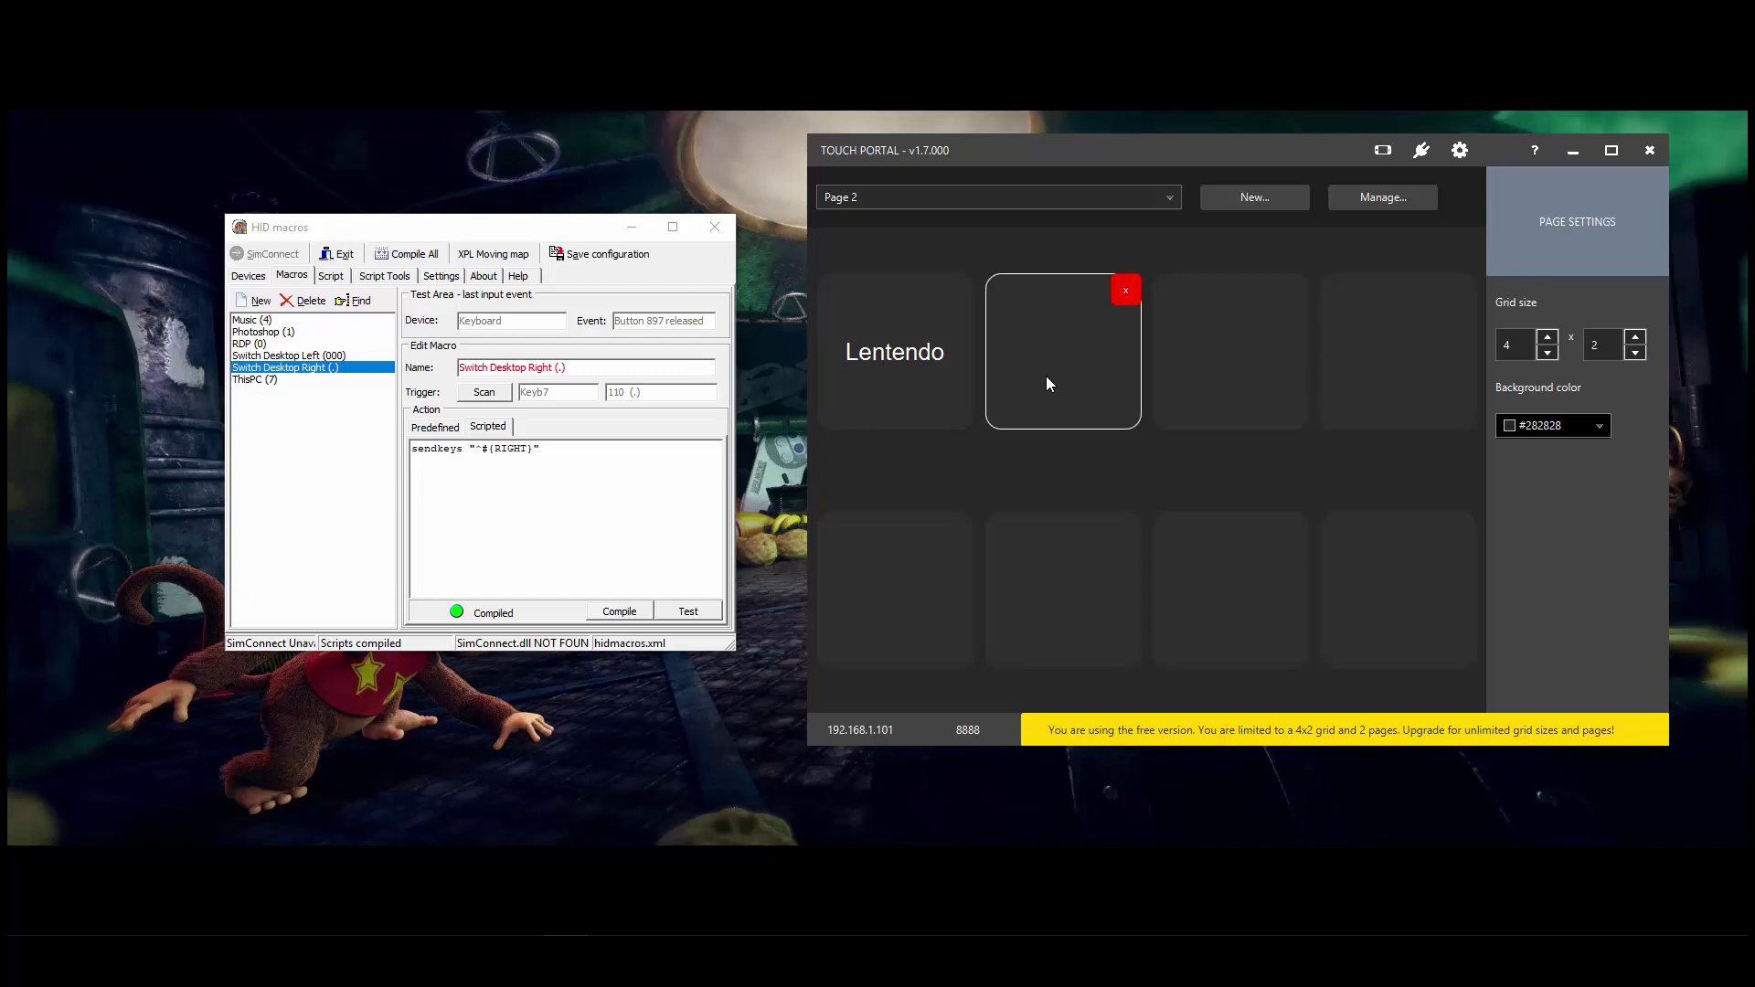
Step: Add a 'Main' button to Page 2's second tile with a Go To Page action to the main page
click(1048, 382)
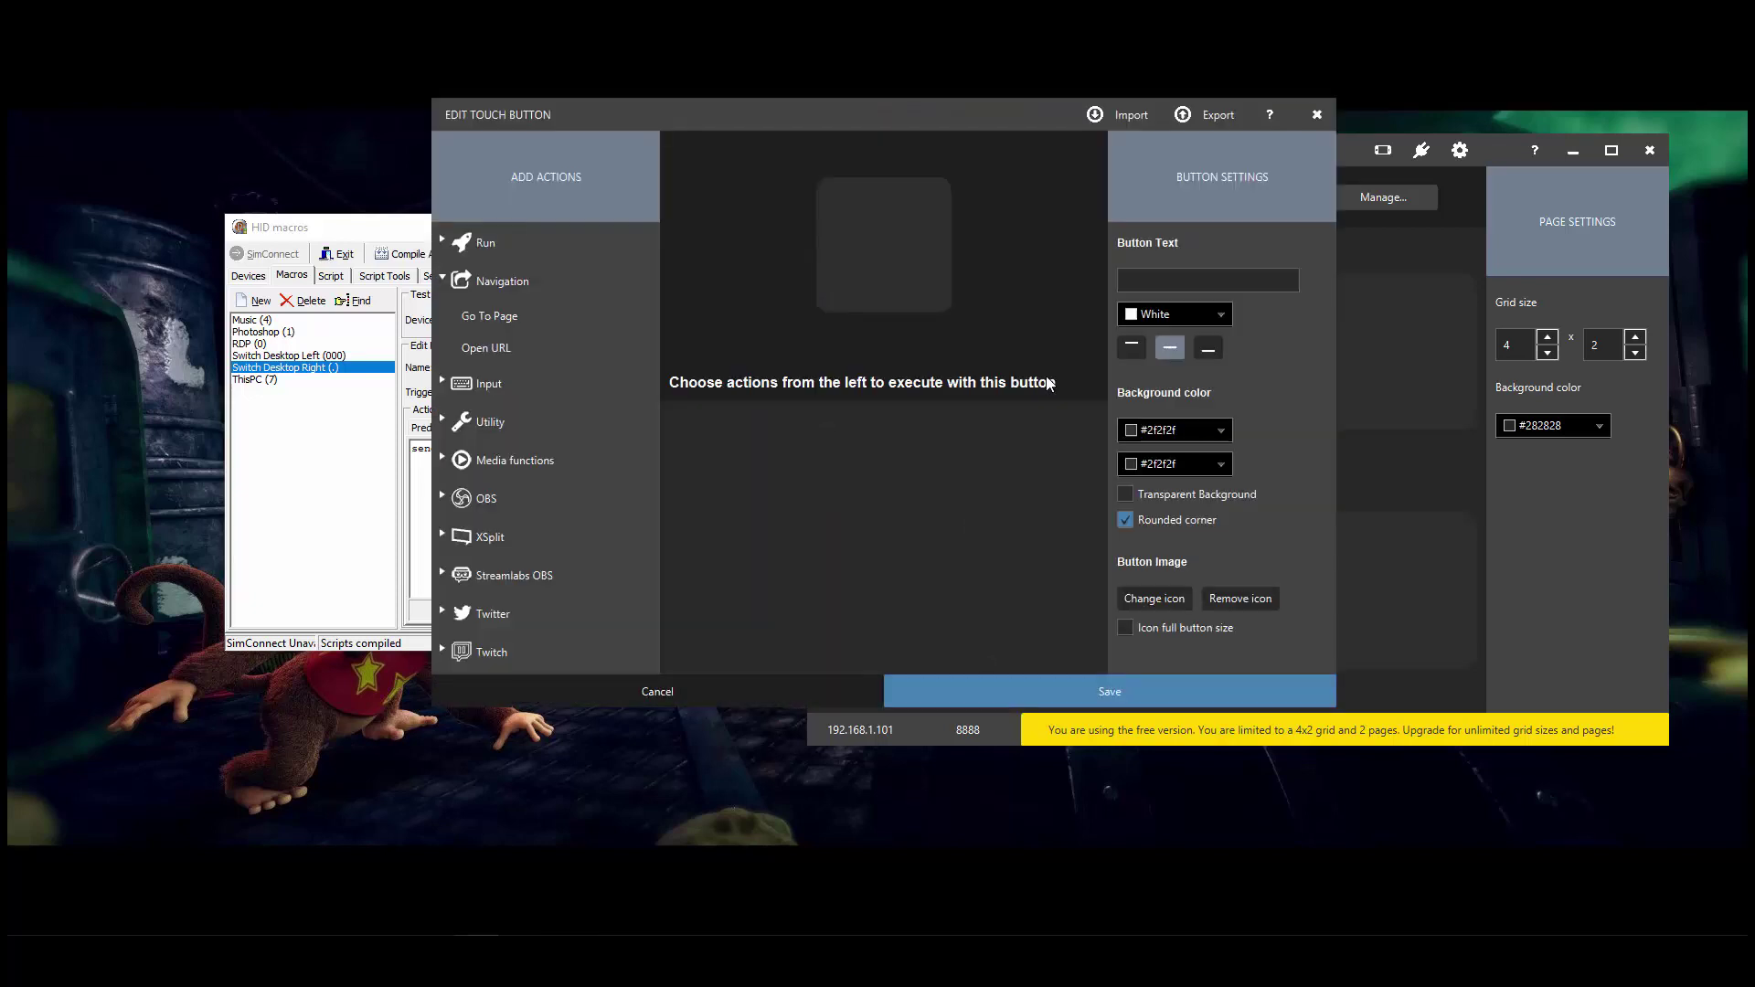
click(1134, 277)
text(Main)
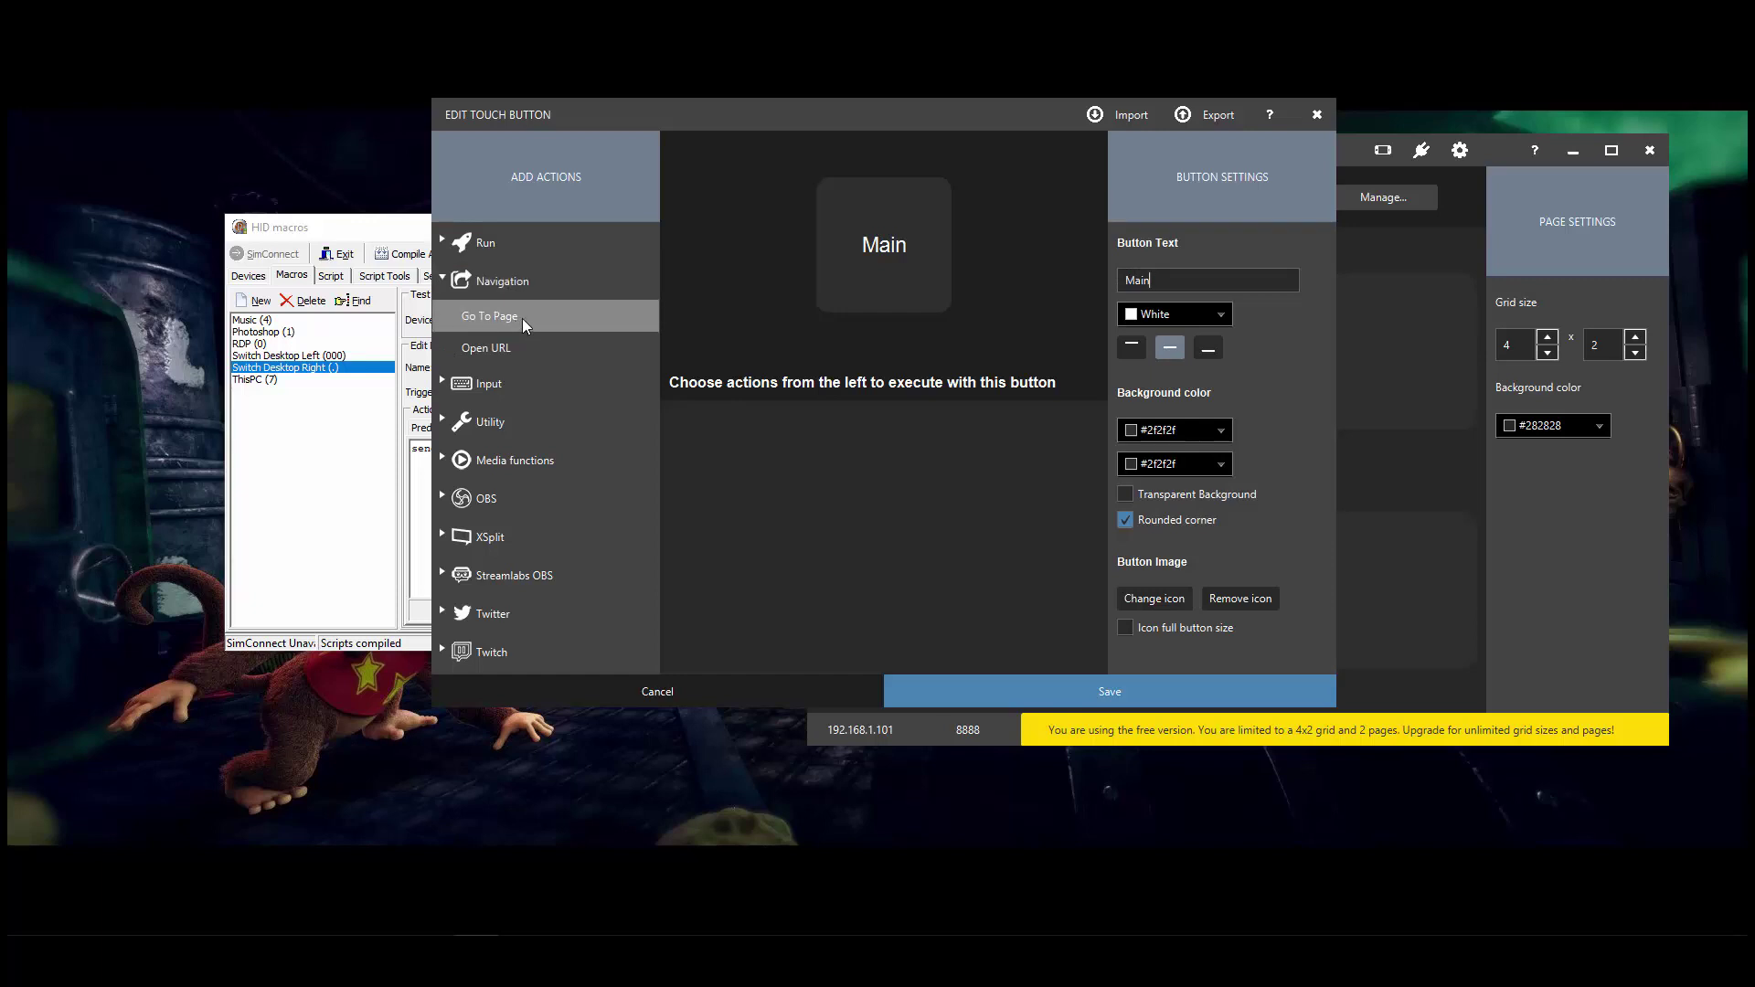
click(525, 326)
click(960, 357)
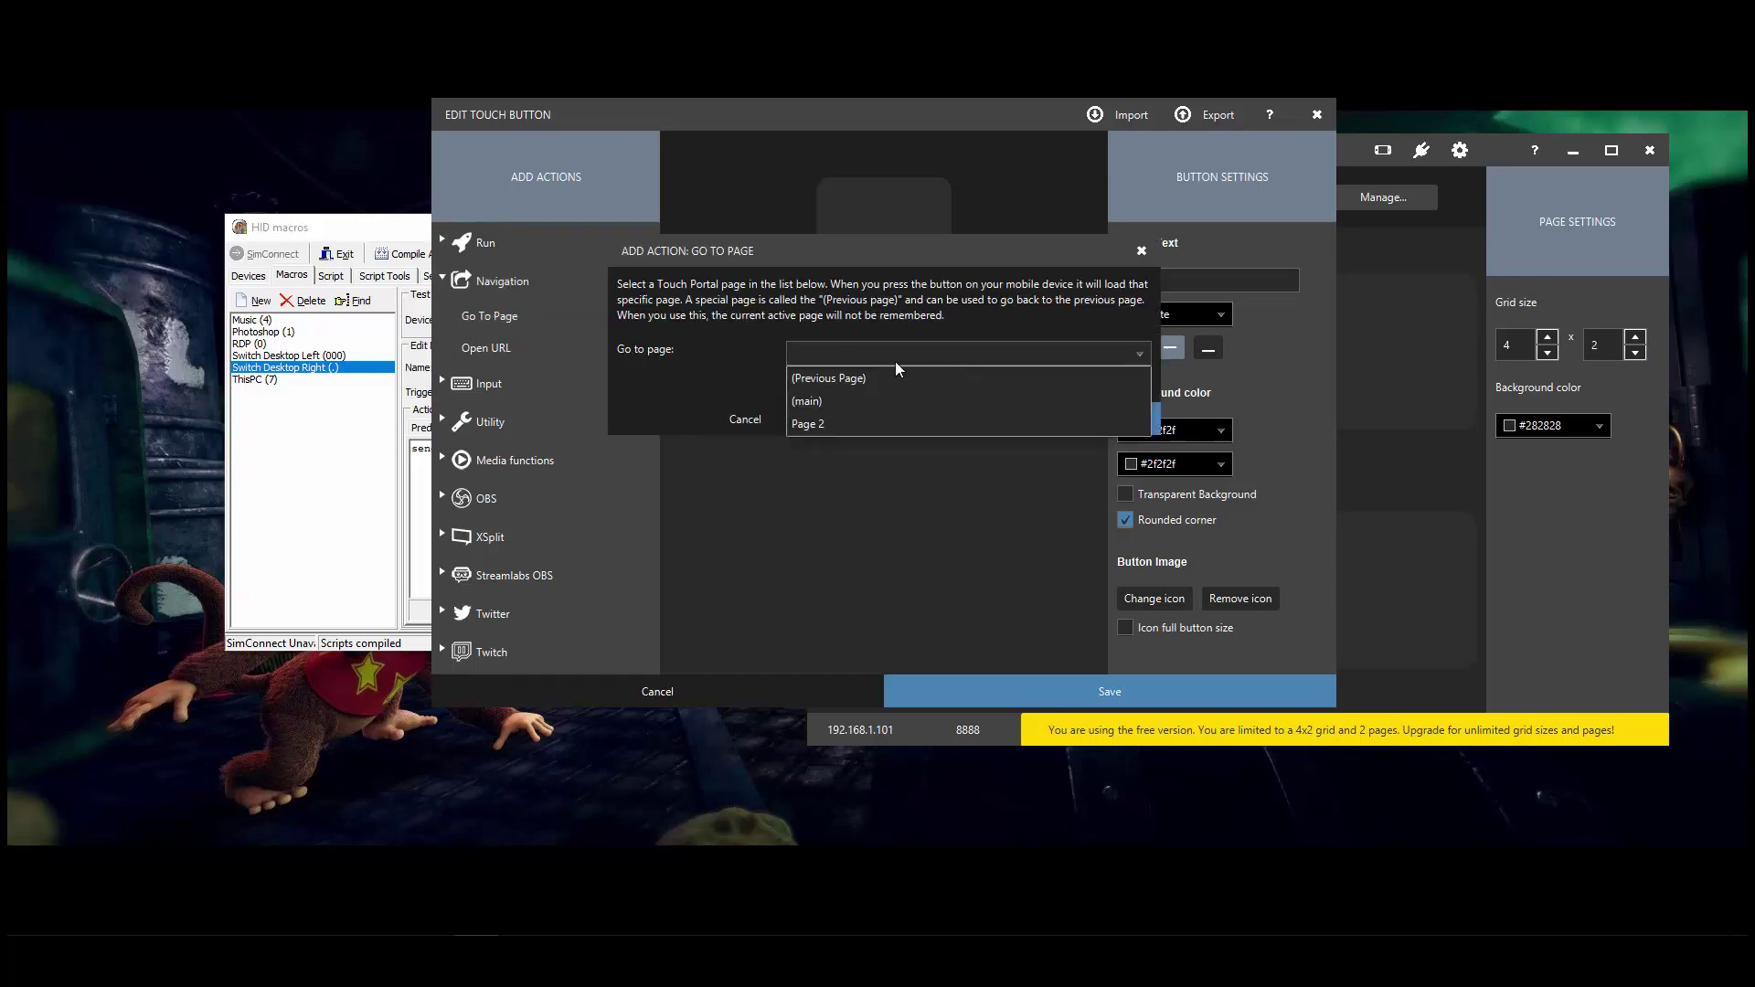
click(836, 402)
click(1028, 420)
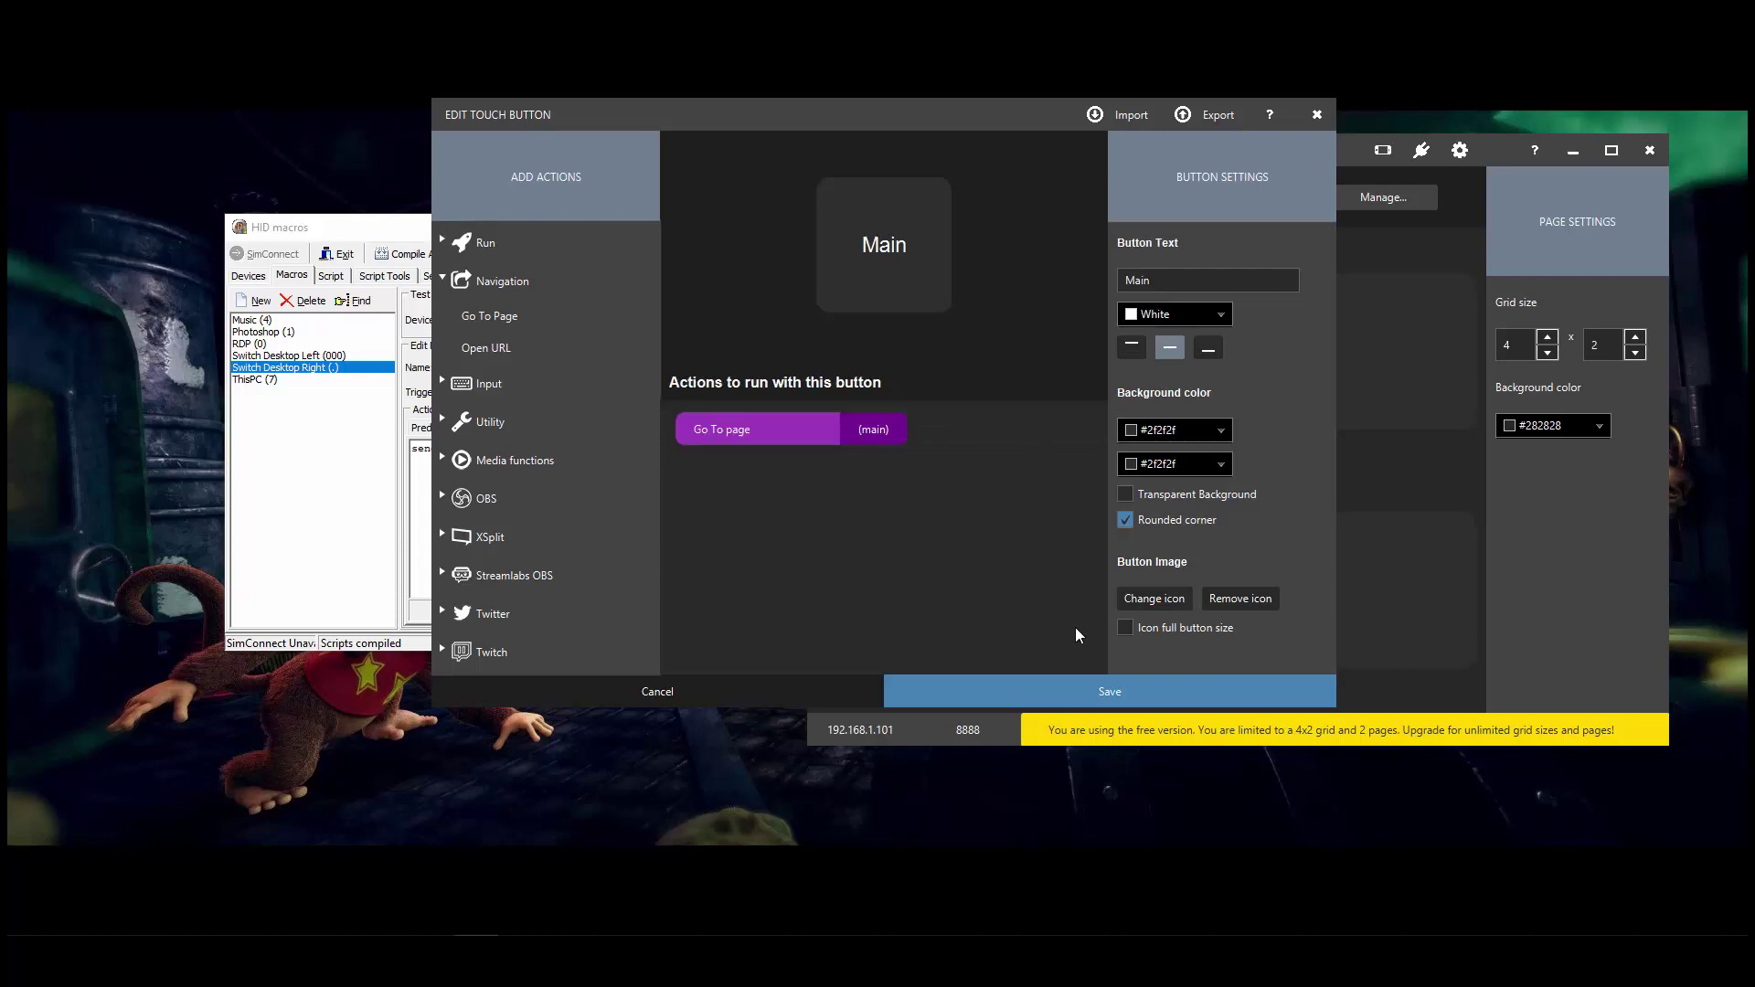
click(1133, 700)
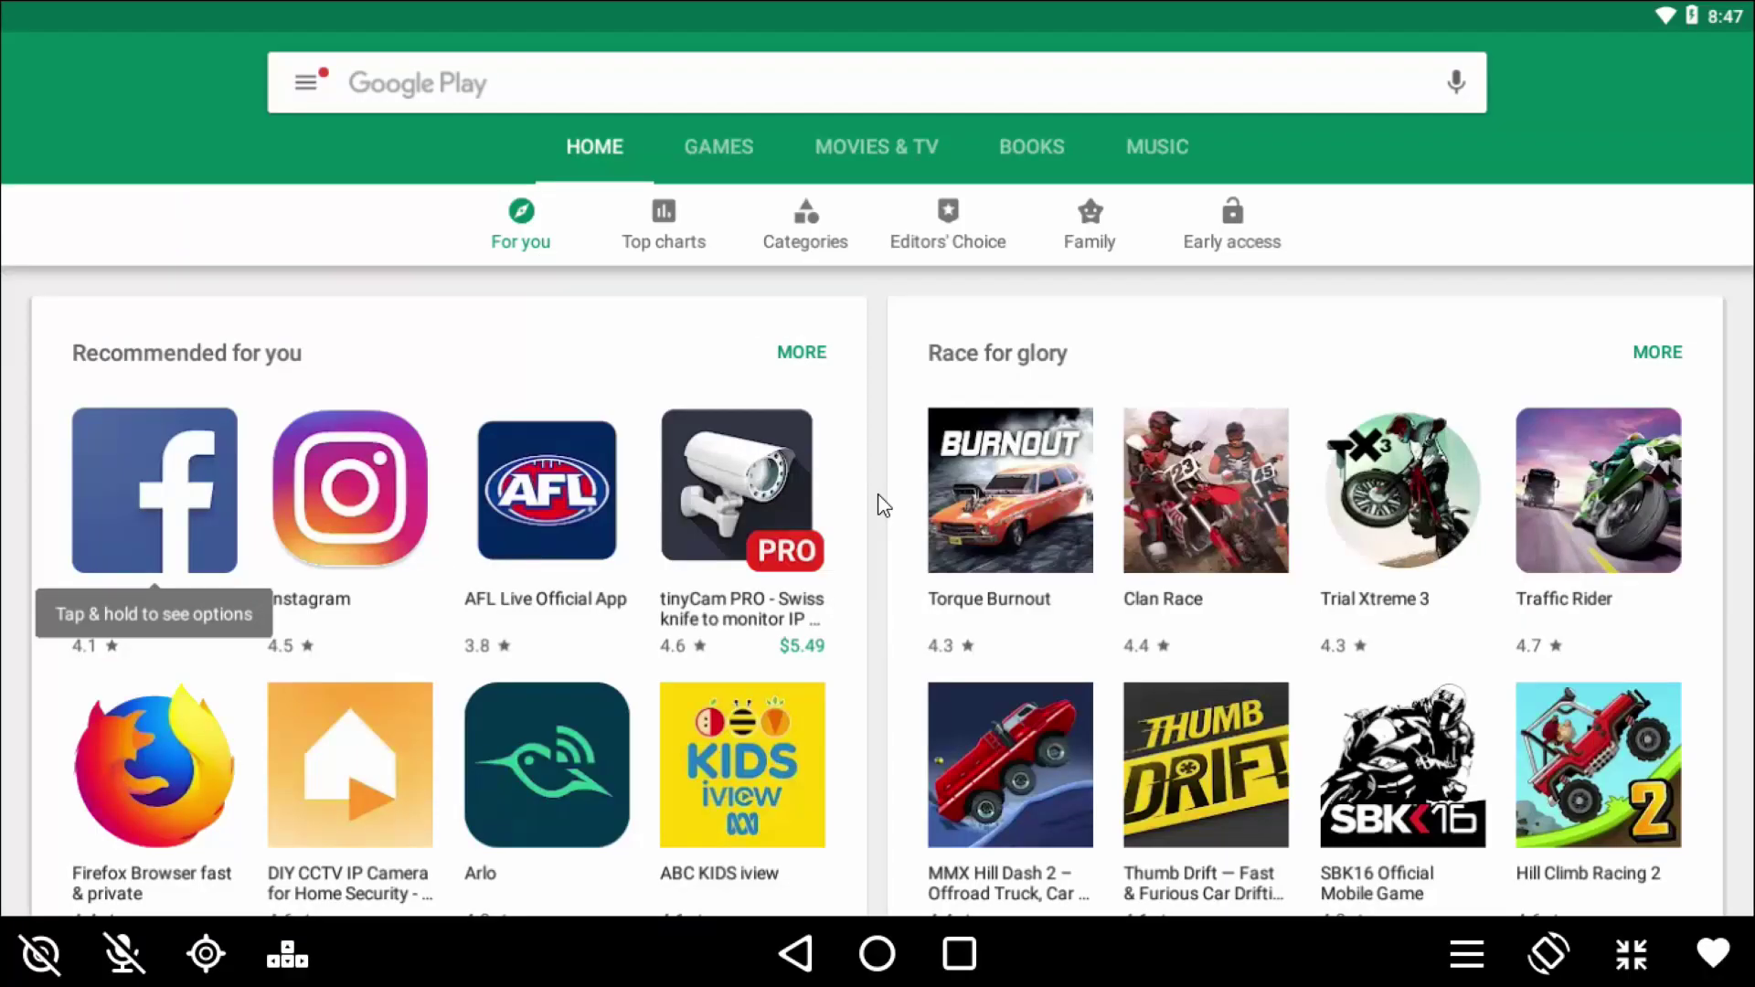
Step: Search Google Play for 'touch portal', install the app without adding payment, and launch it
click(812, 91)
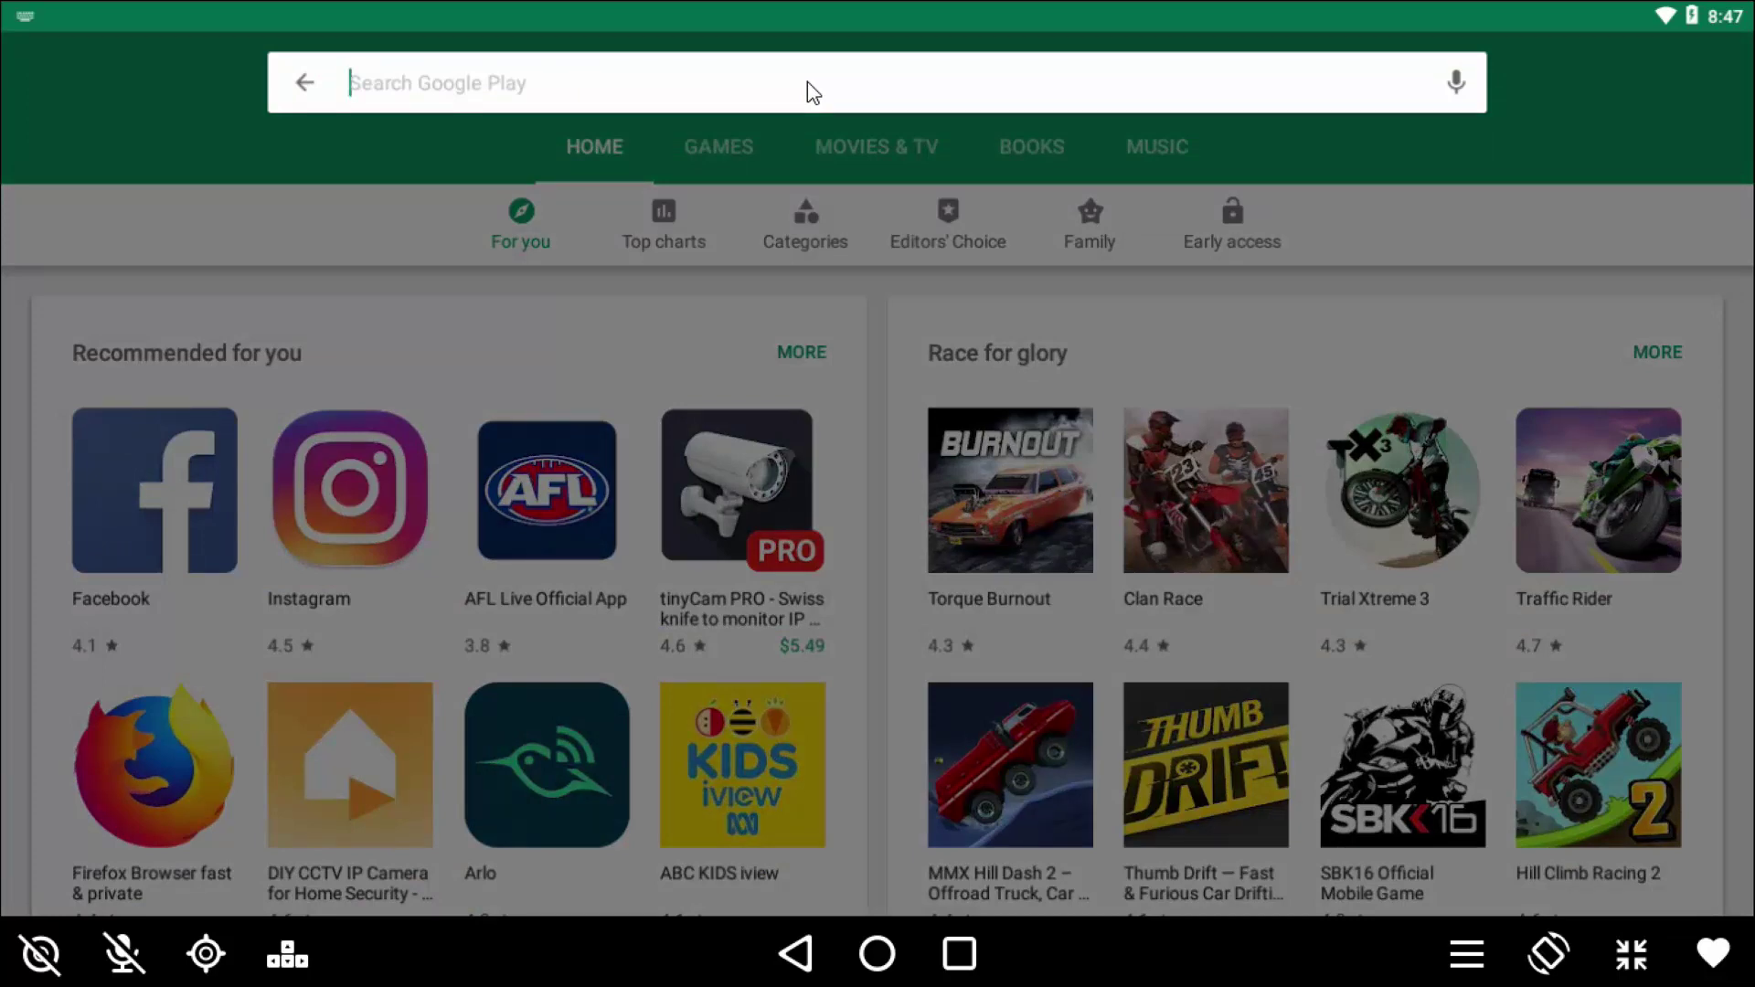
text(touc)
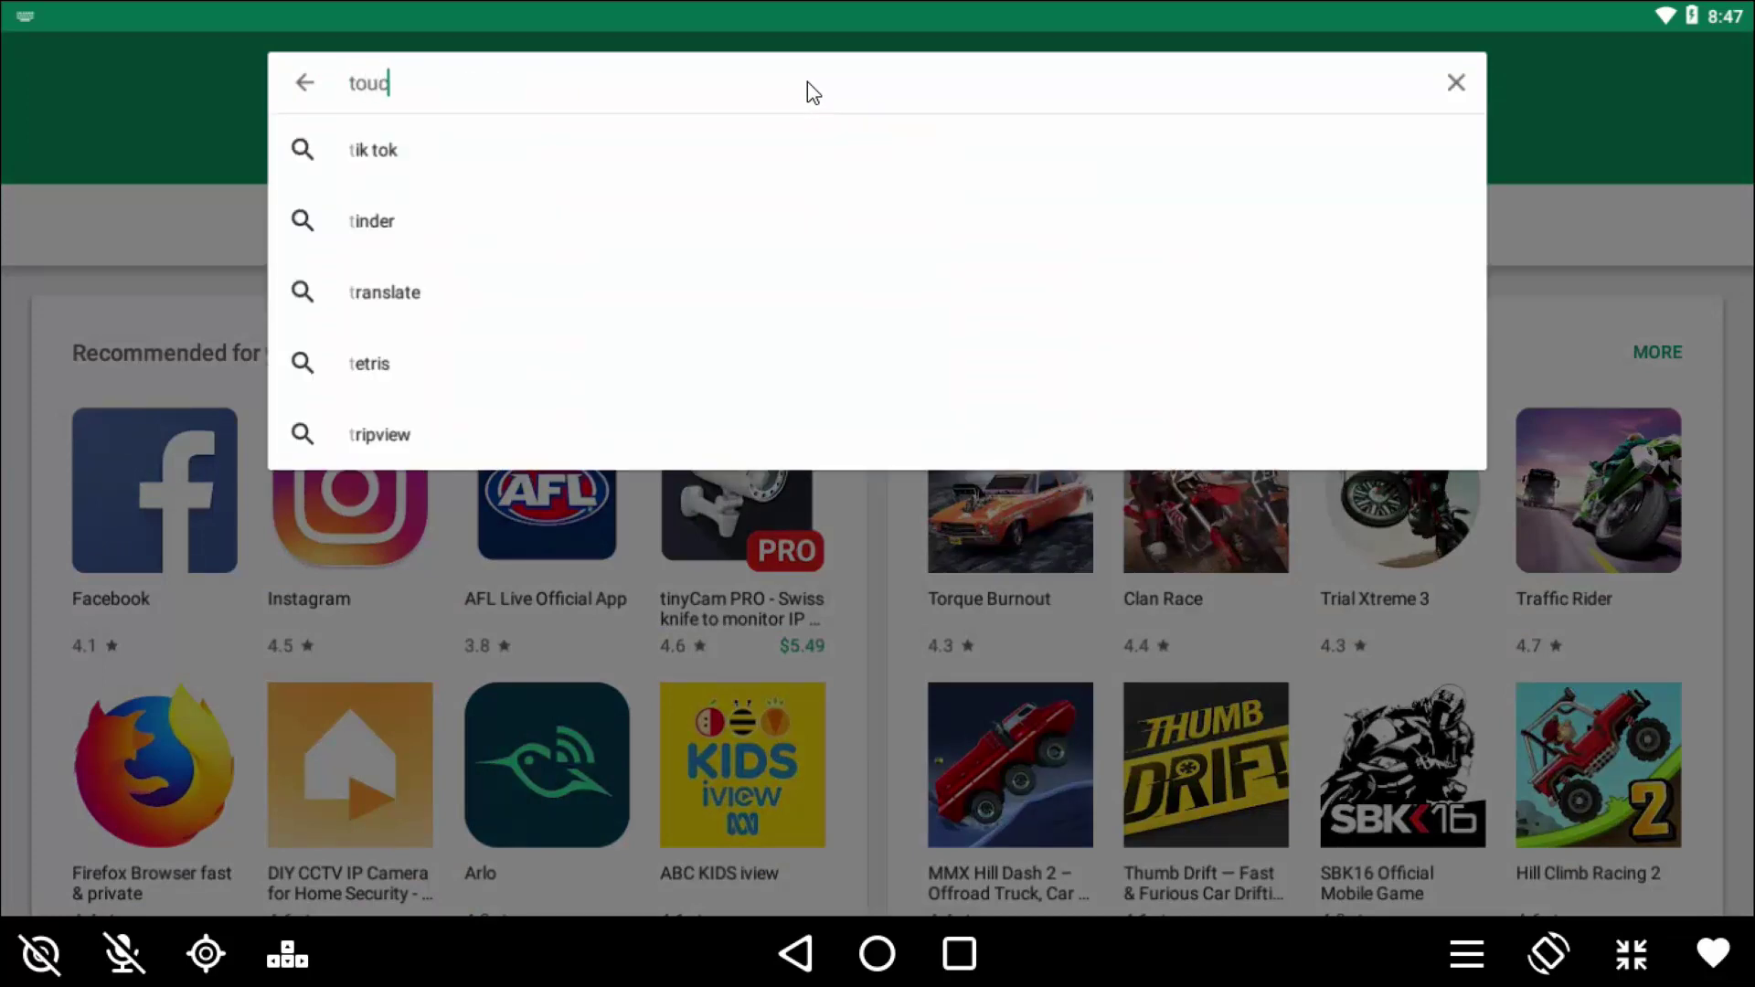
text(h p)
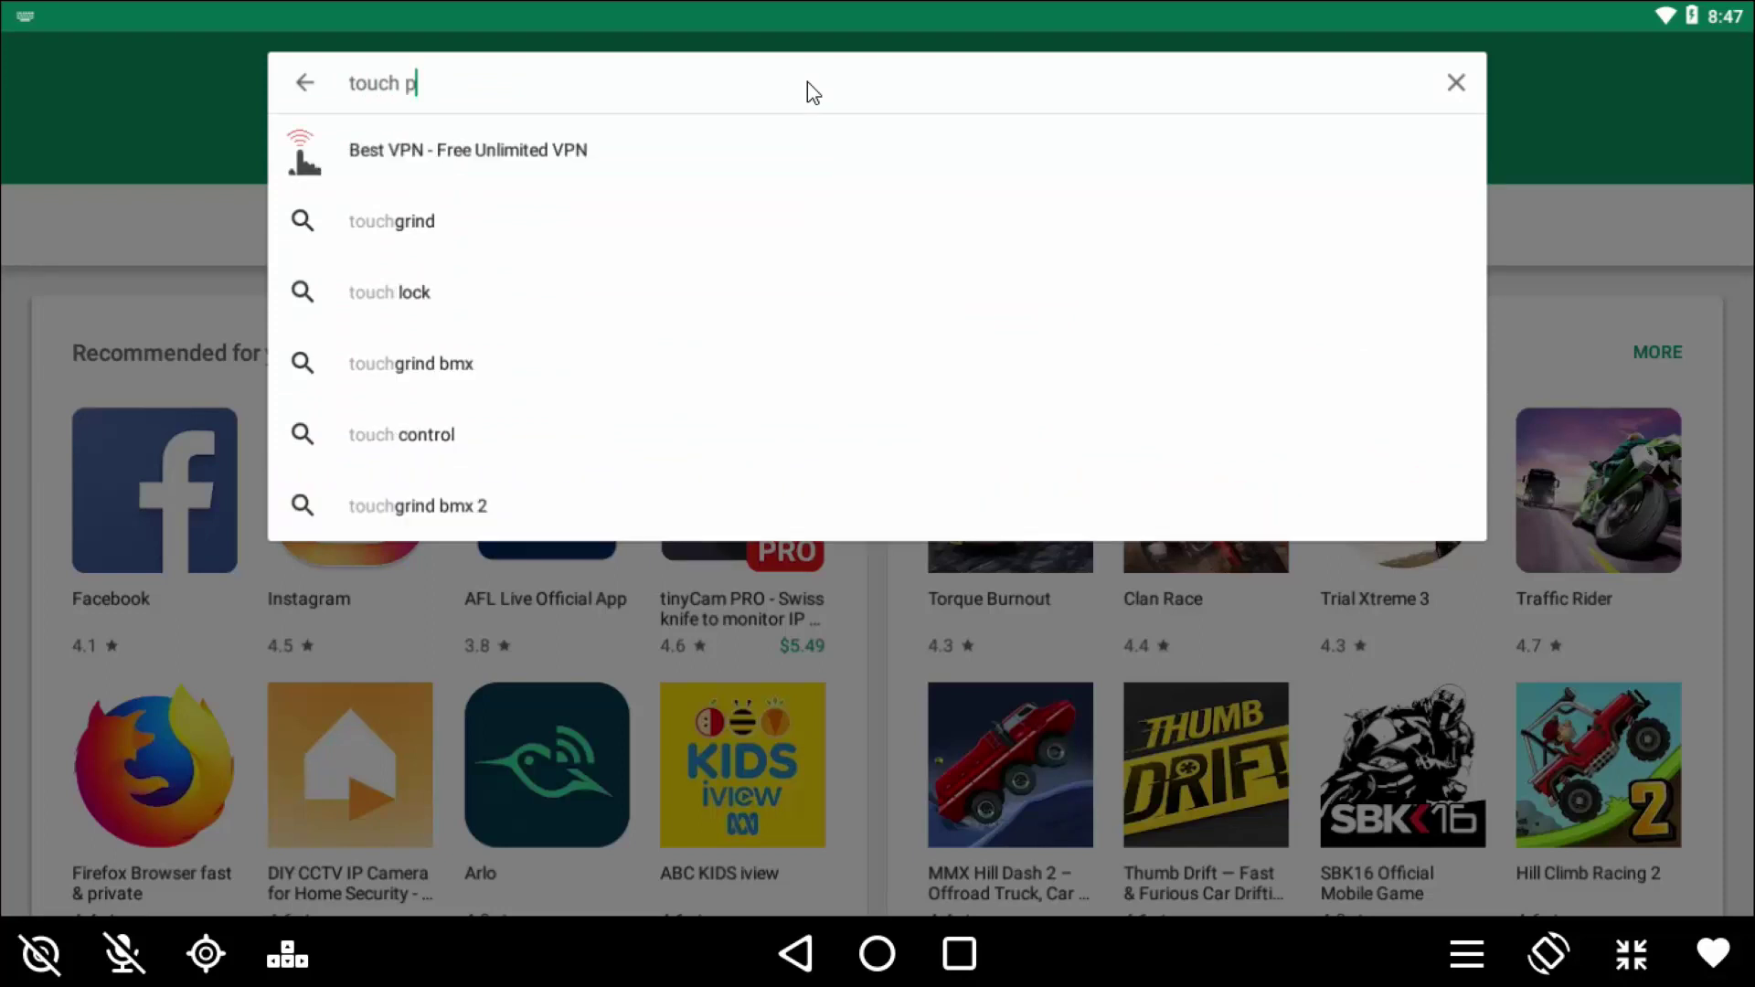
text(ortal)
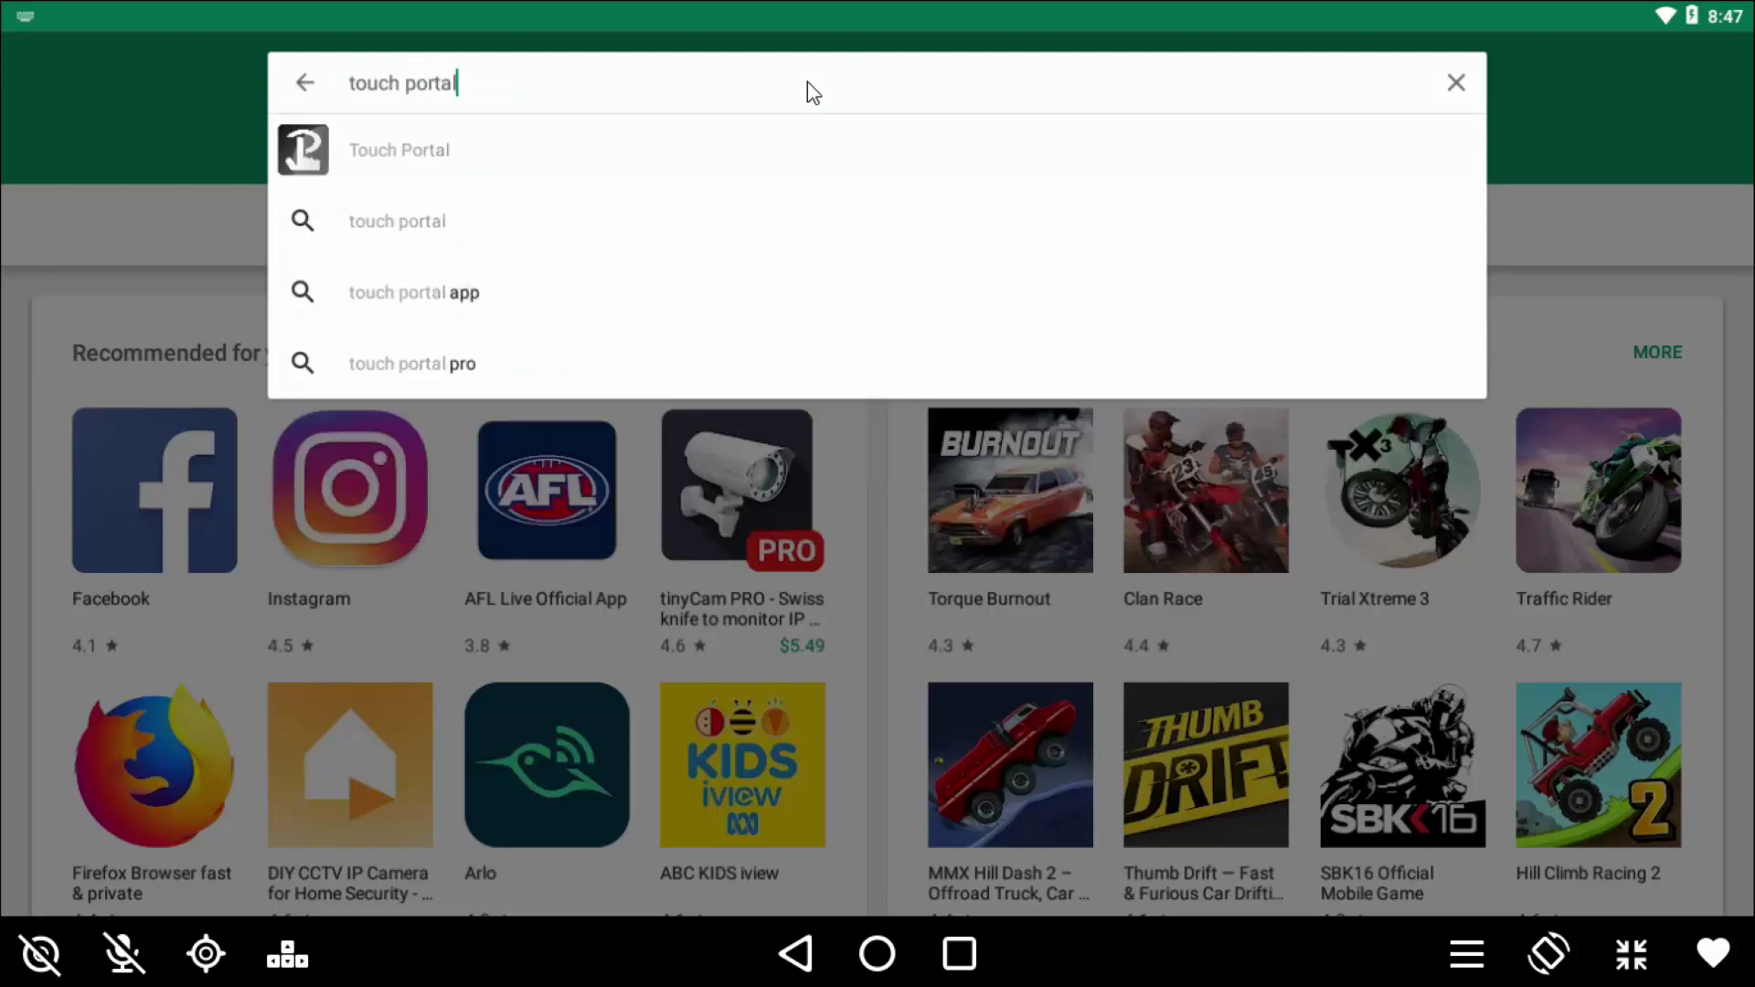
key(Return)
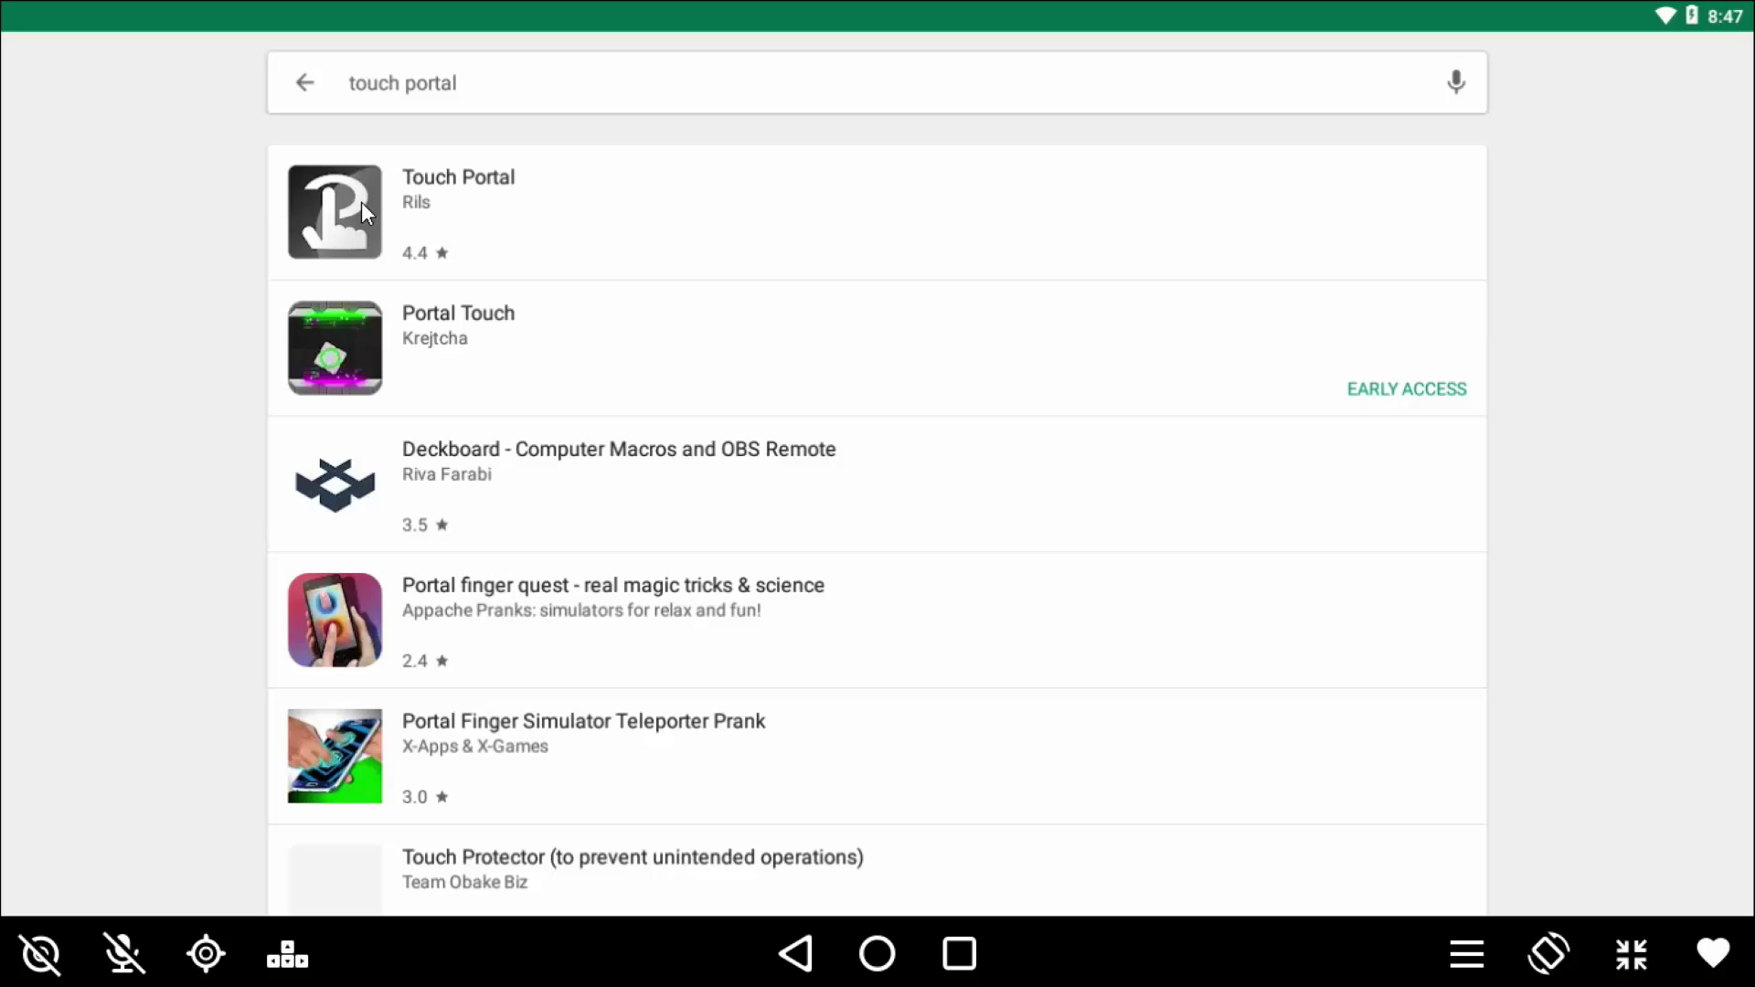
click(403, 184)
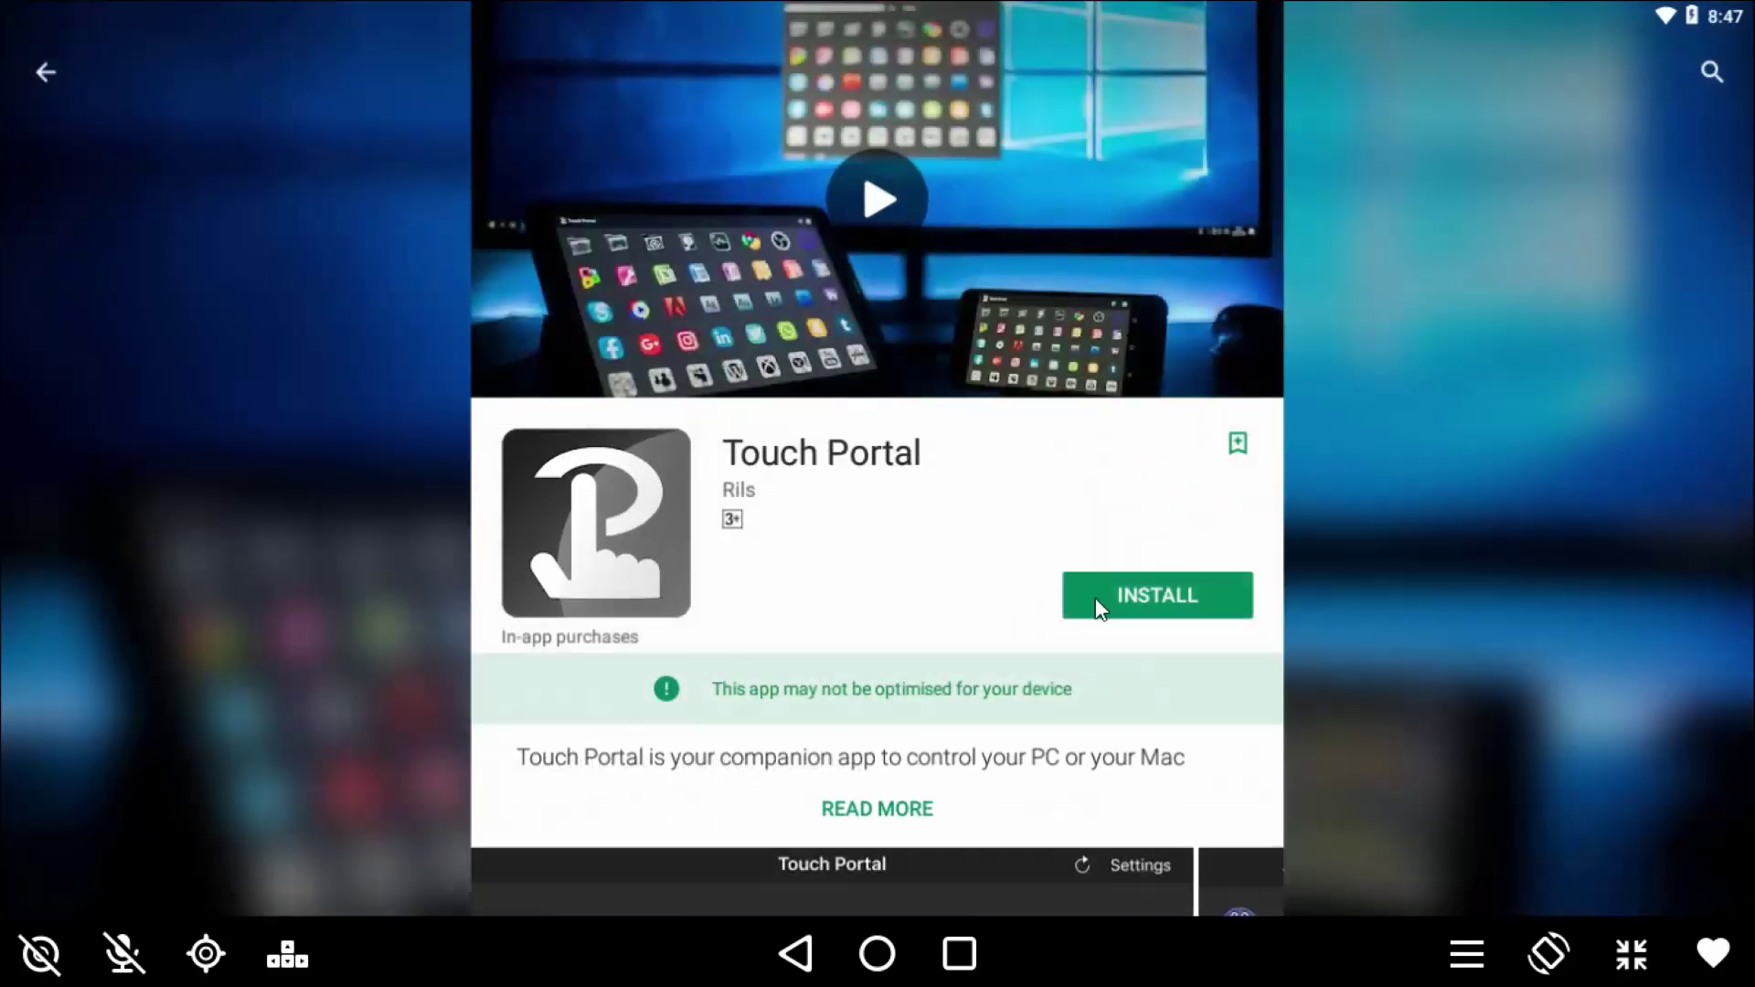
click(1102, 594)
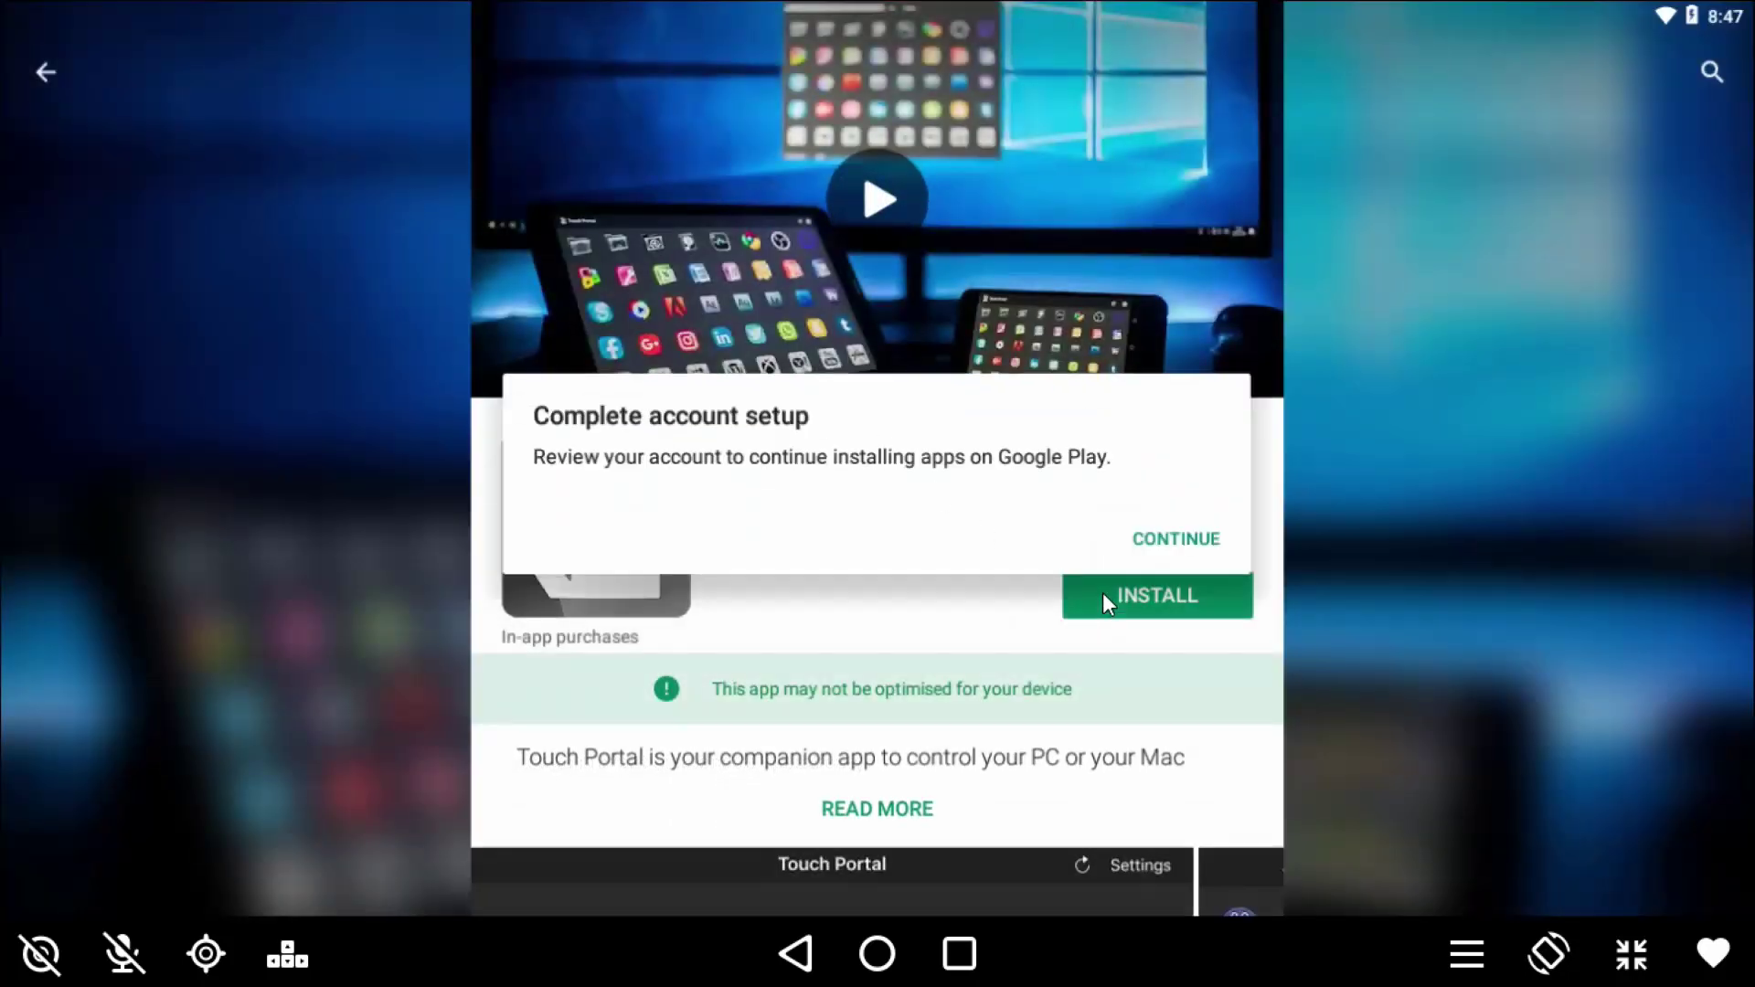
click(1176, 538)
click(655, 651)
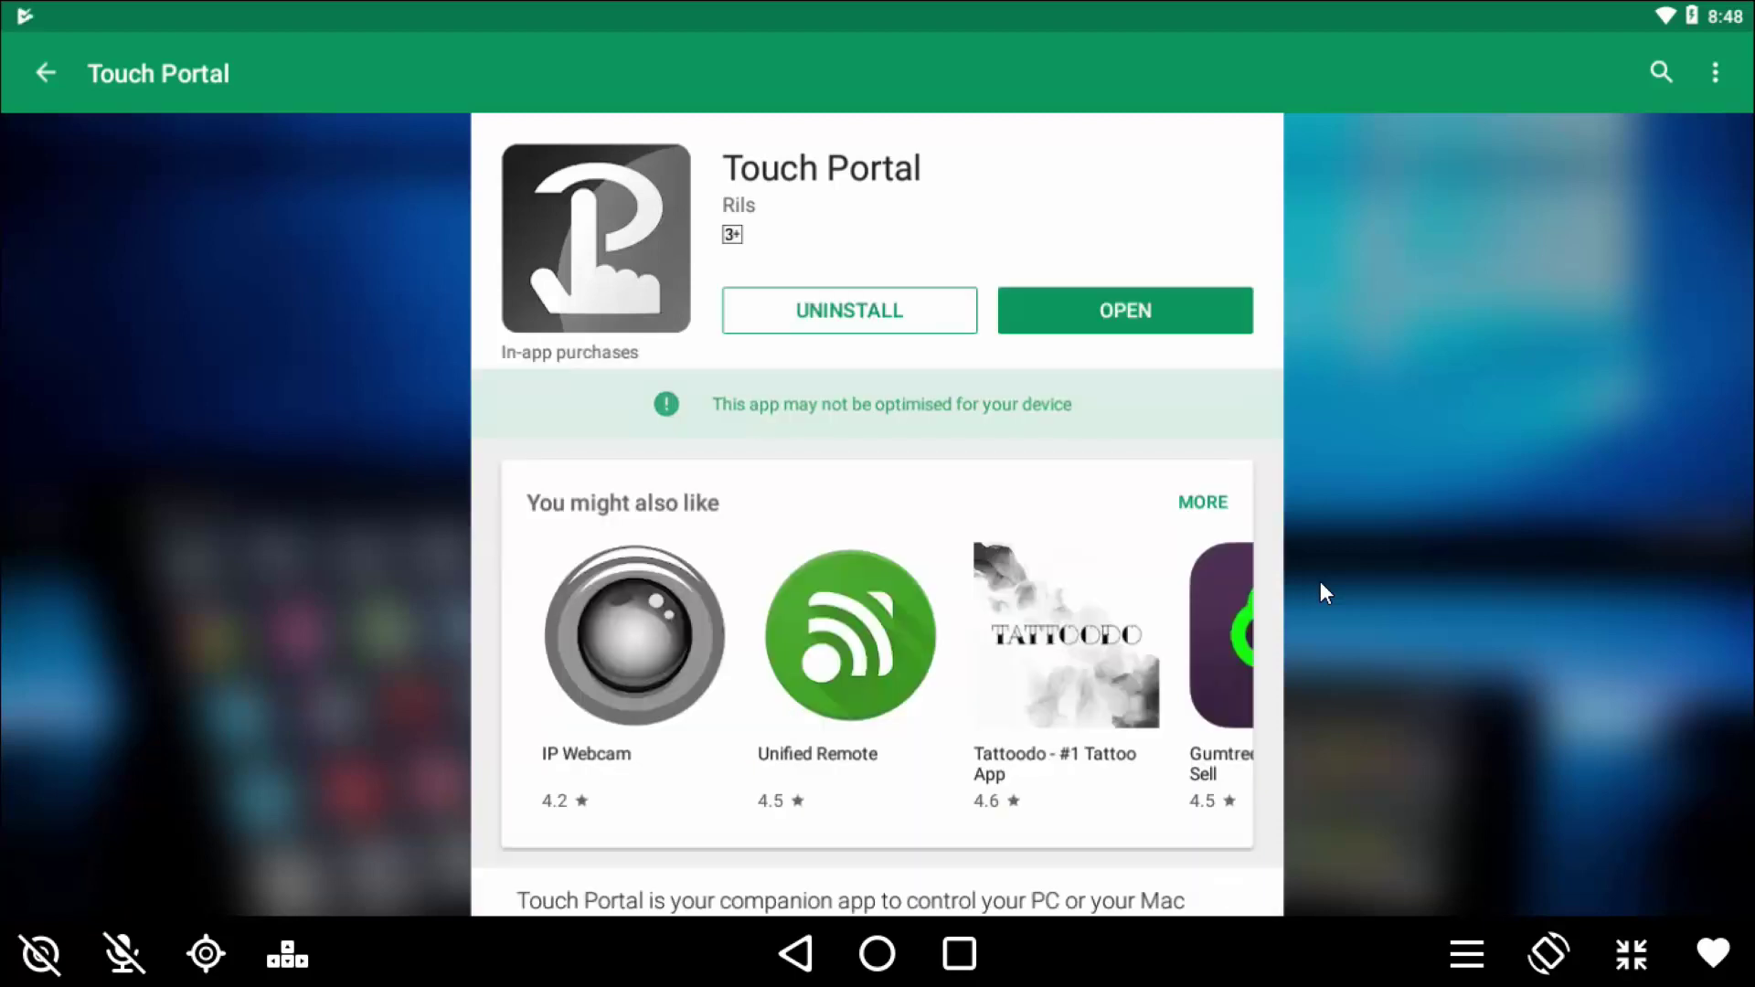
click(1111, 319)
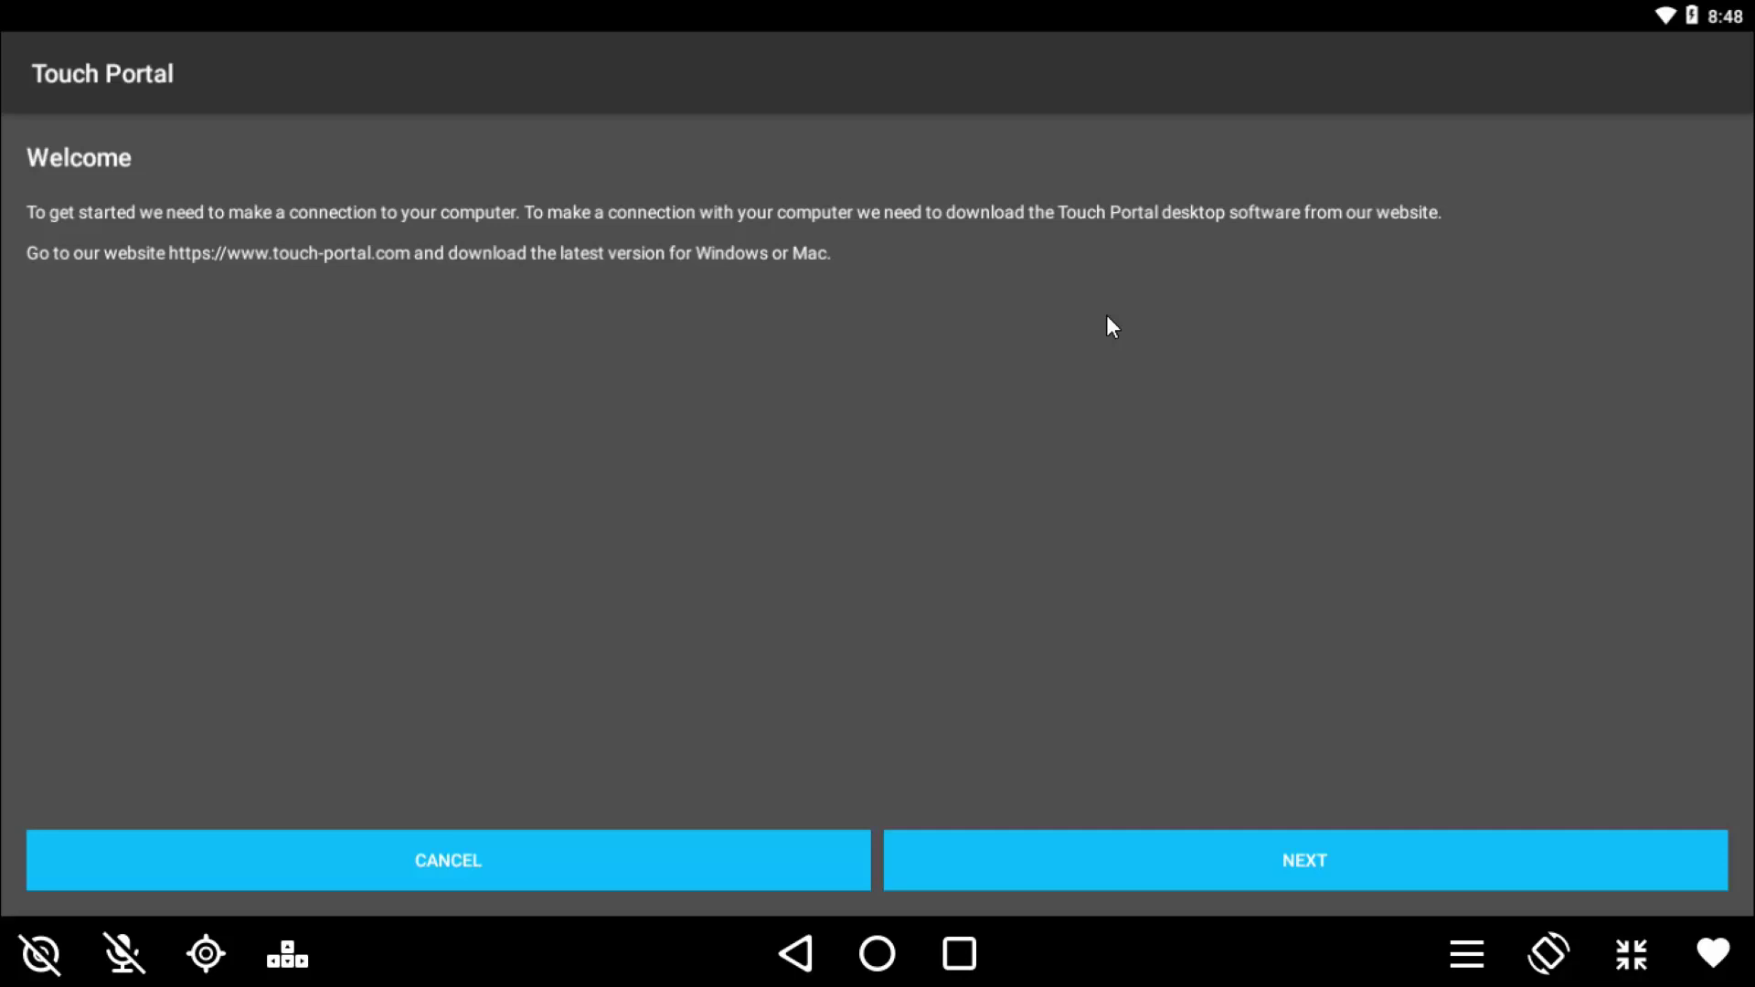
Step: Go through the app's setup, connecting manually with a corrected IP address on port 8888
click(1277, 865)
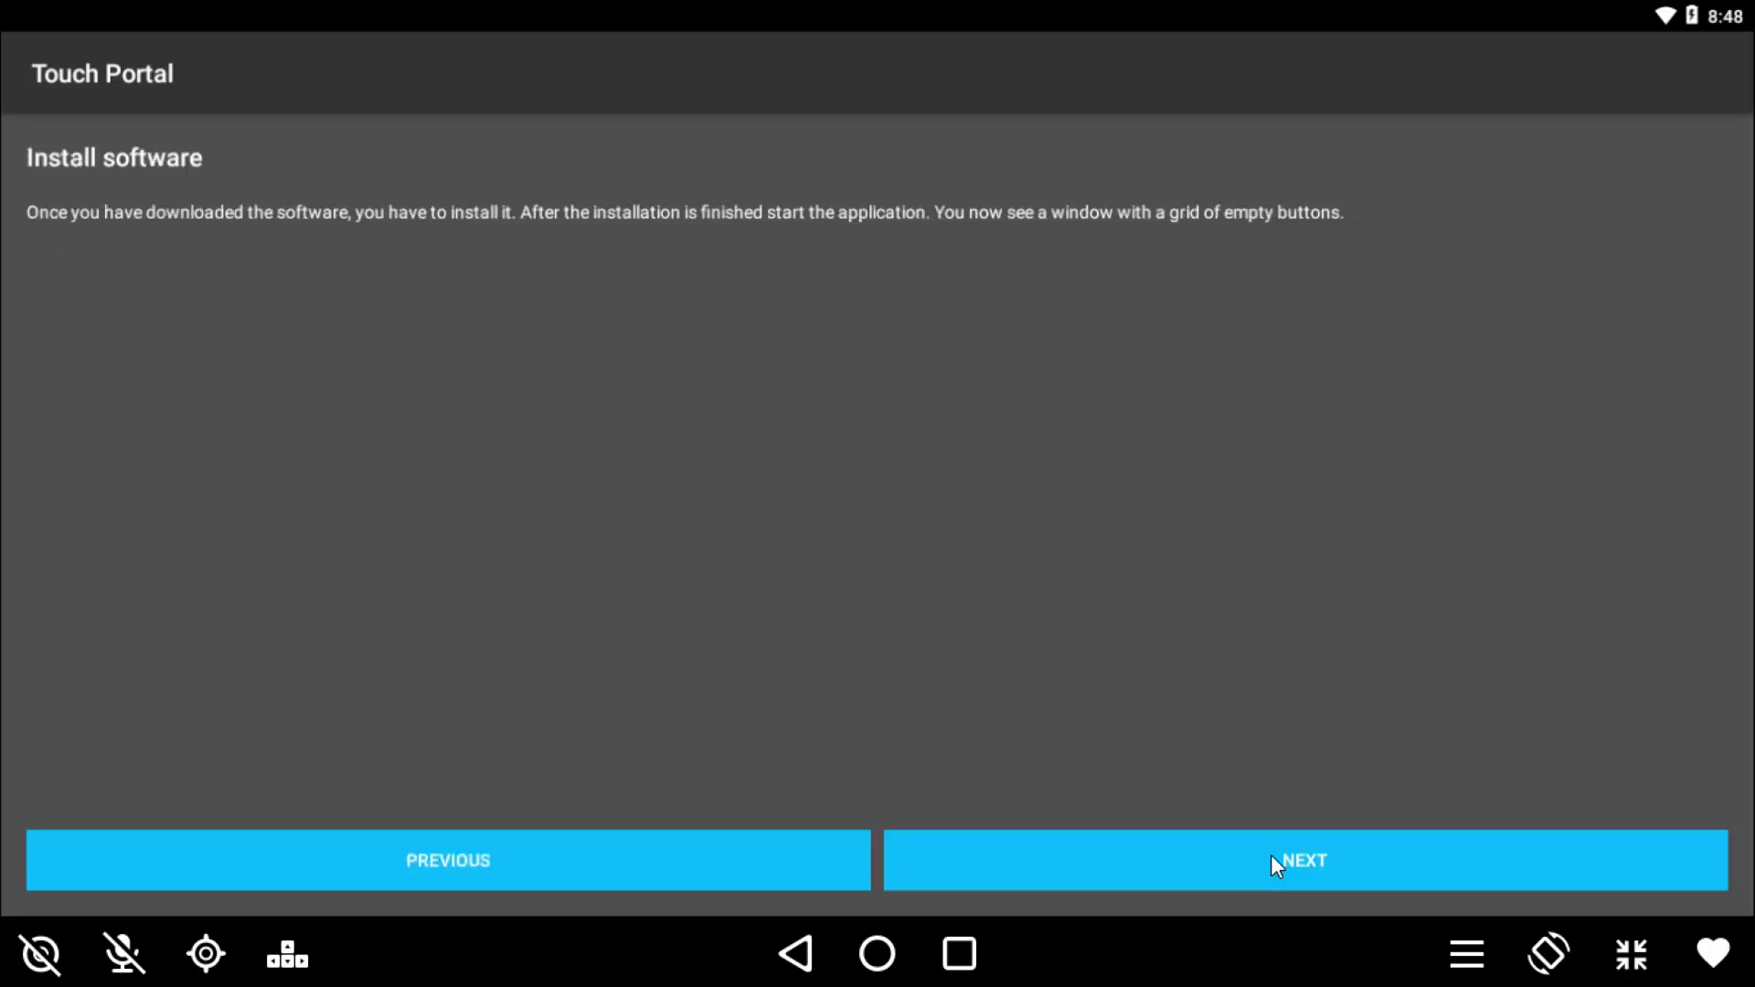
click(1272, 859)
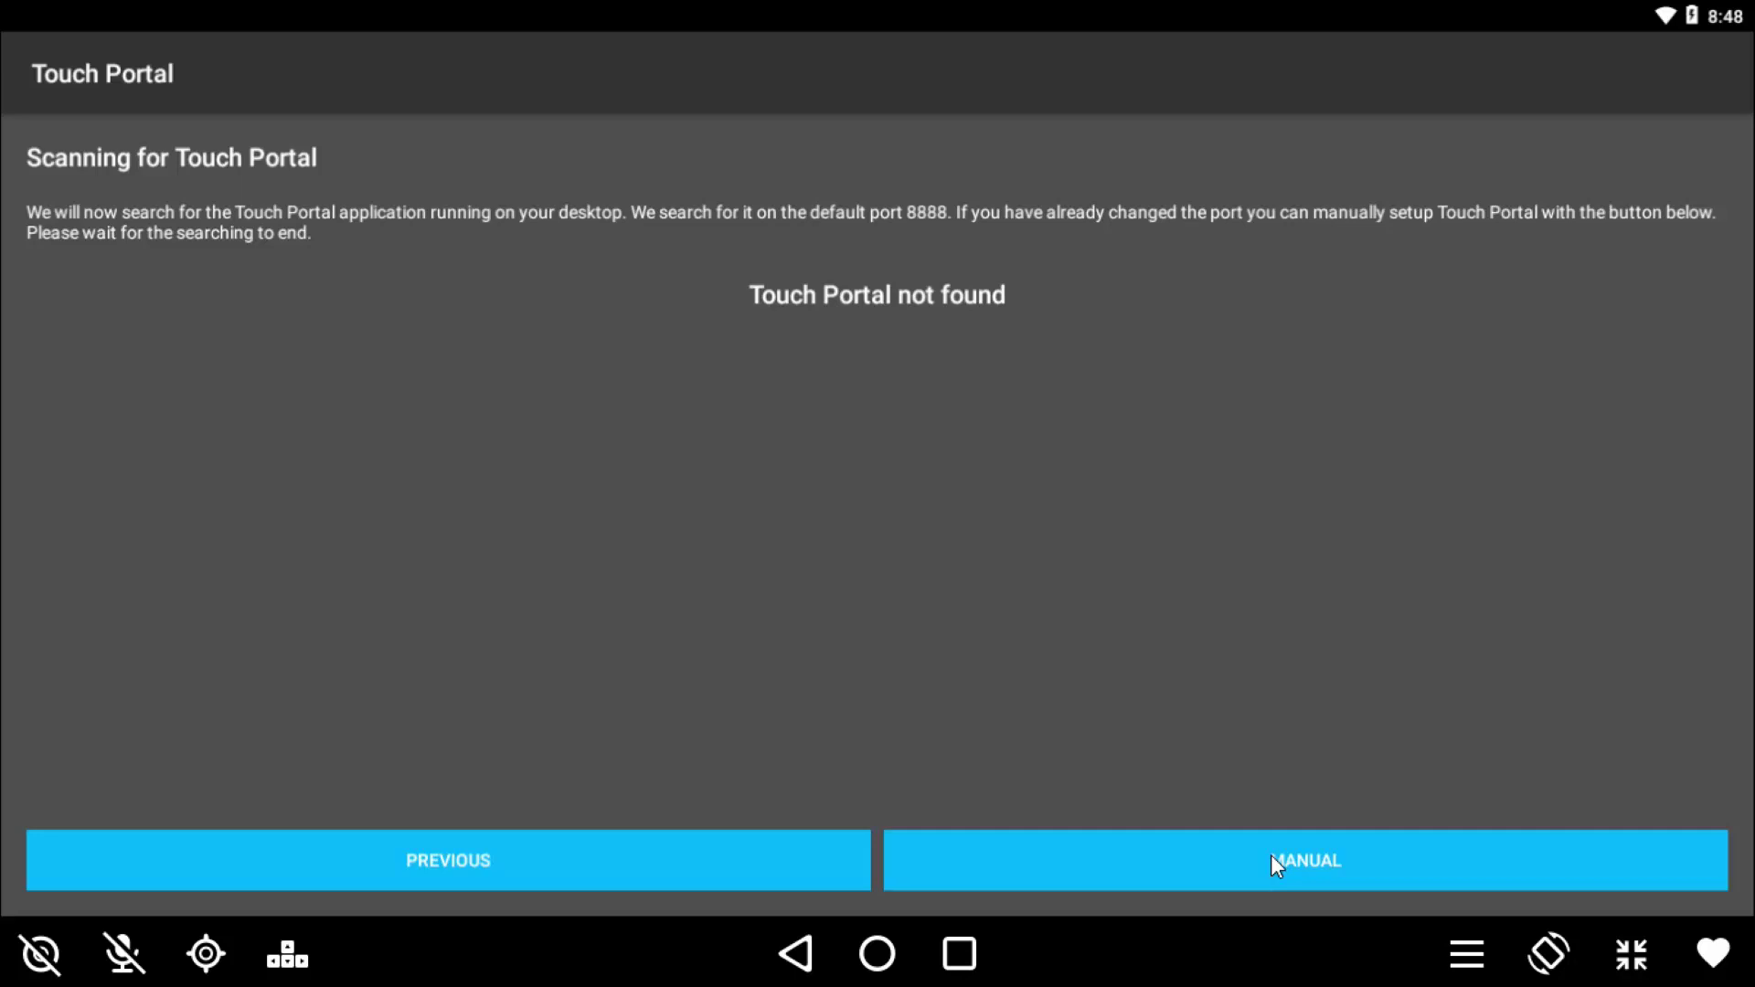
click(1271, 857)
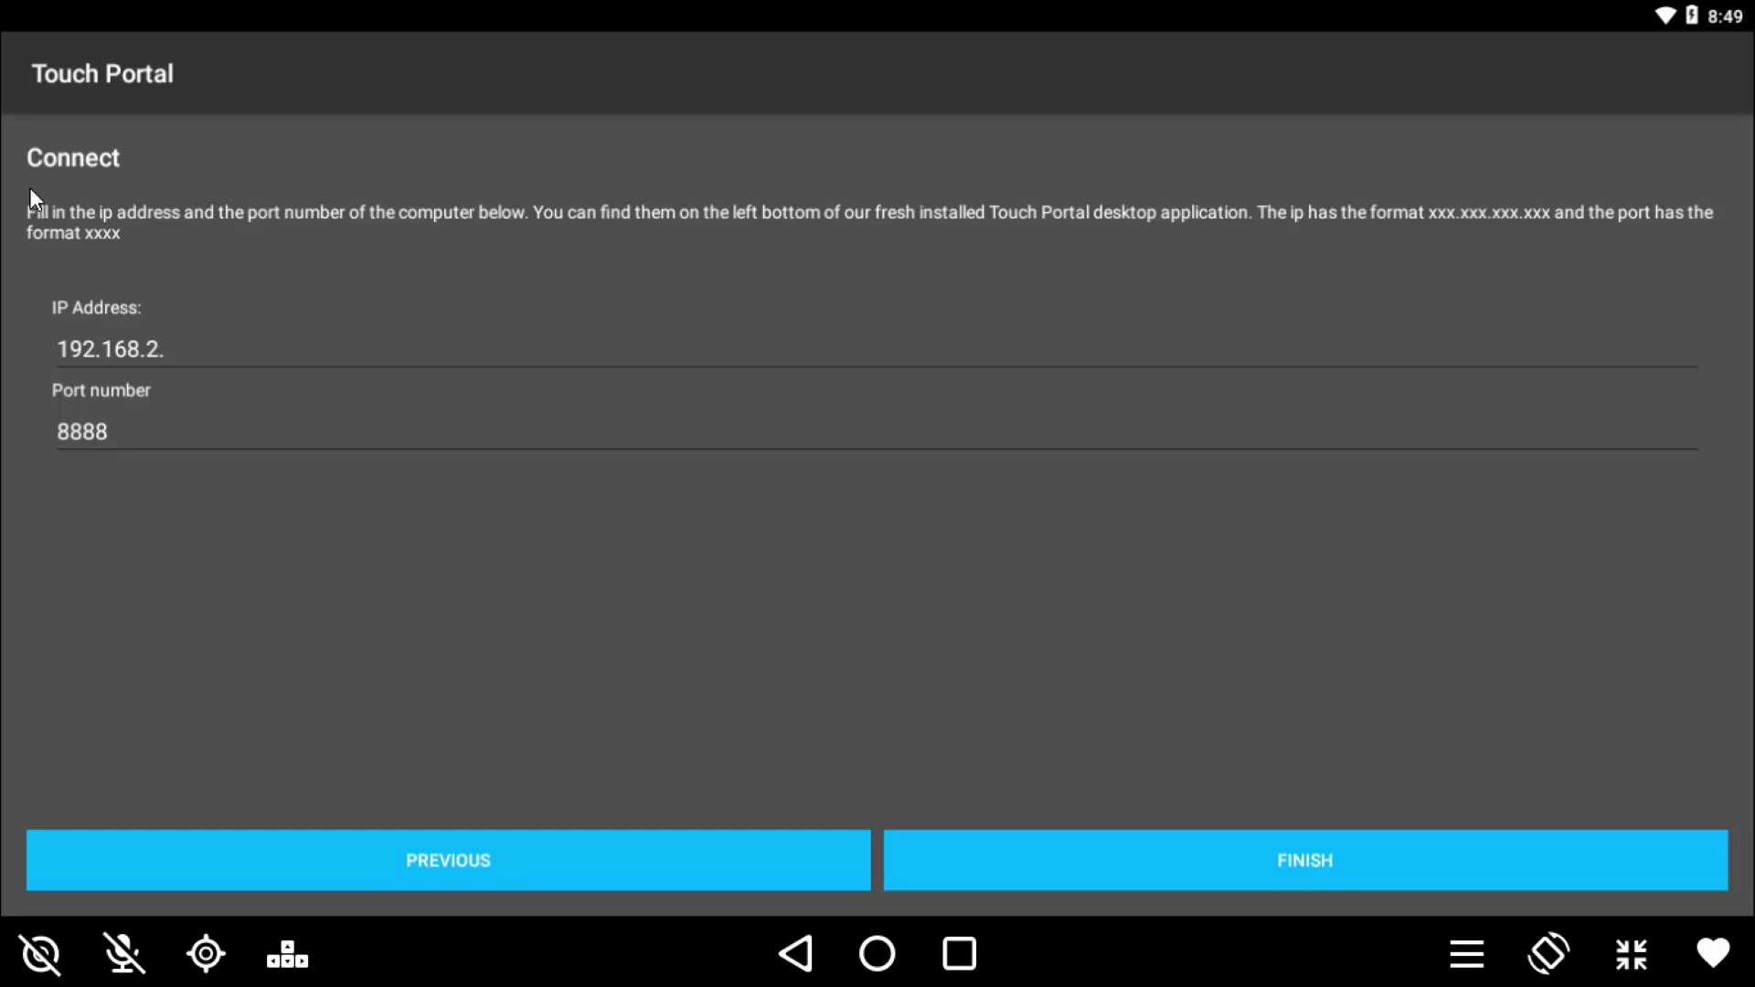
click(208, 354)
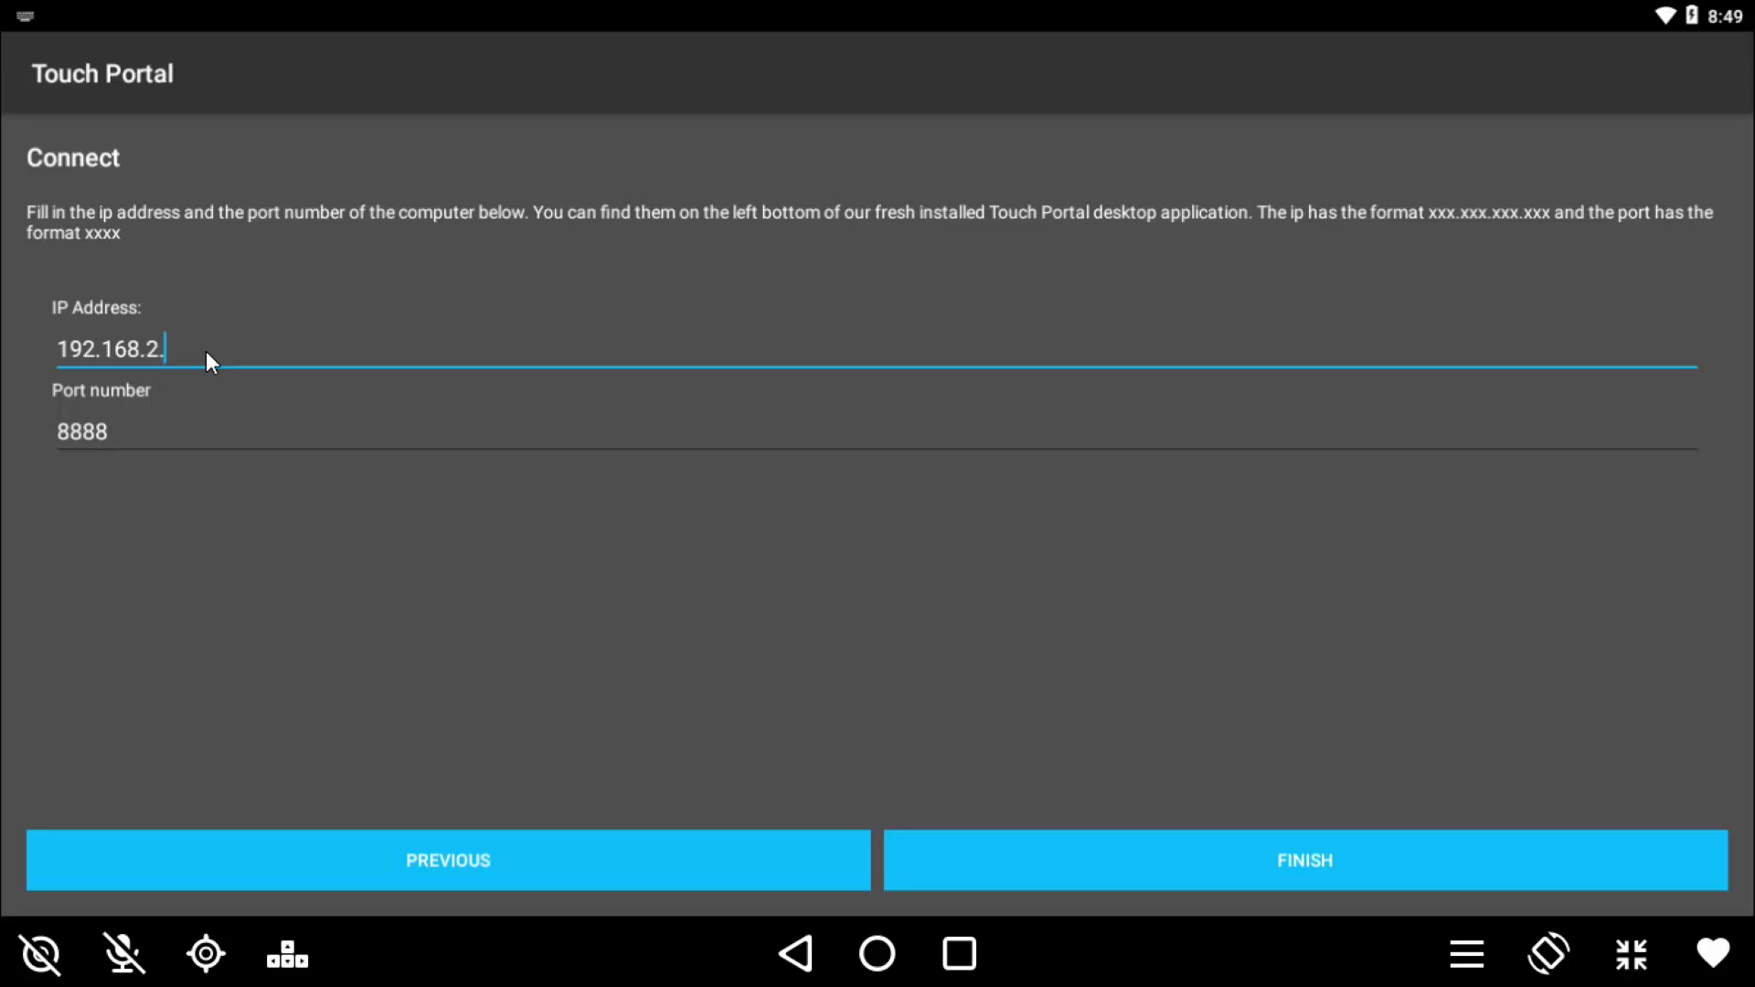
key(BackSpace)
click(1367, 851)
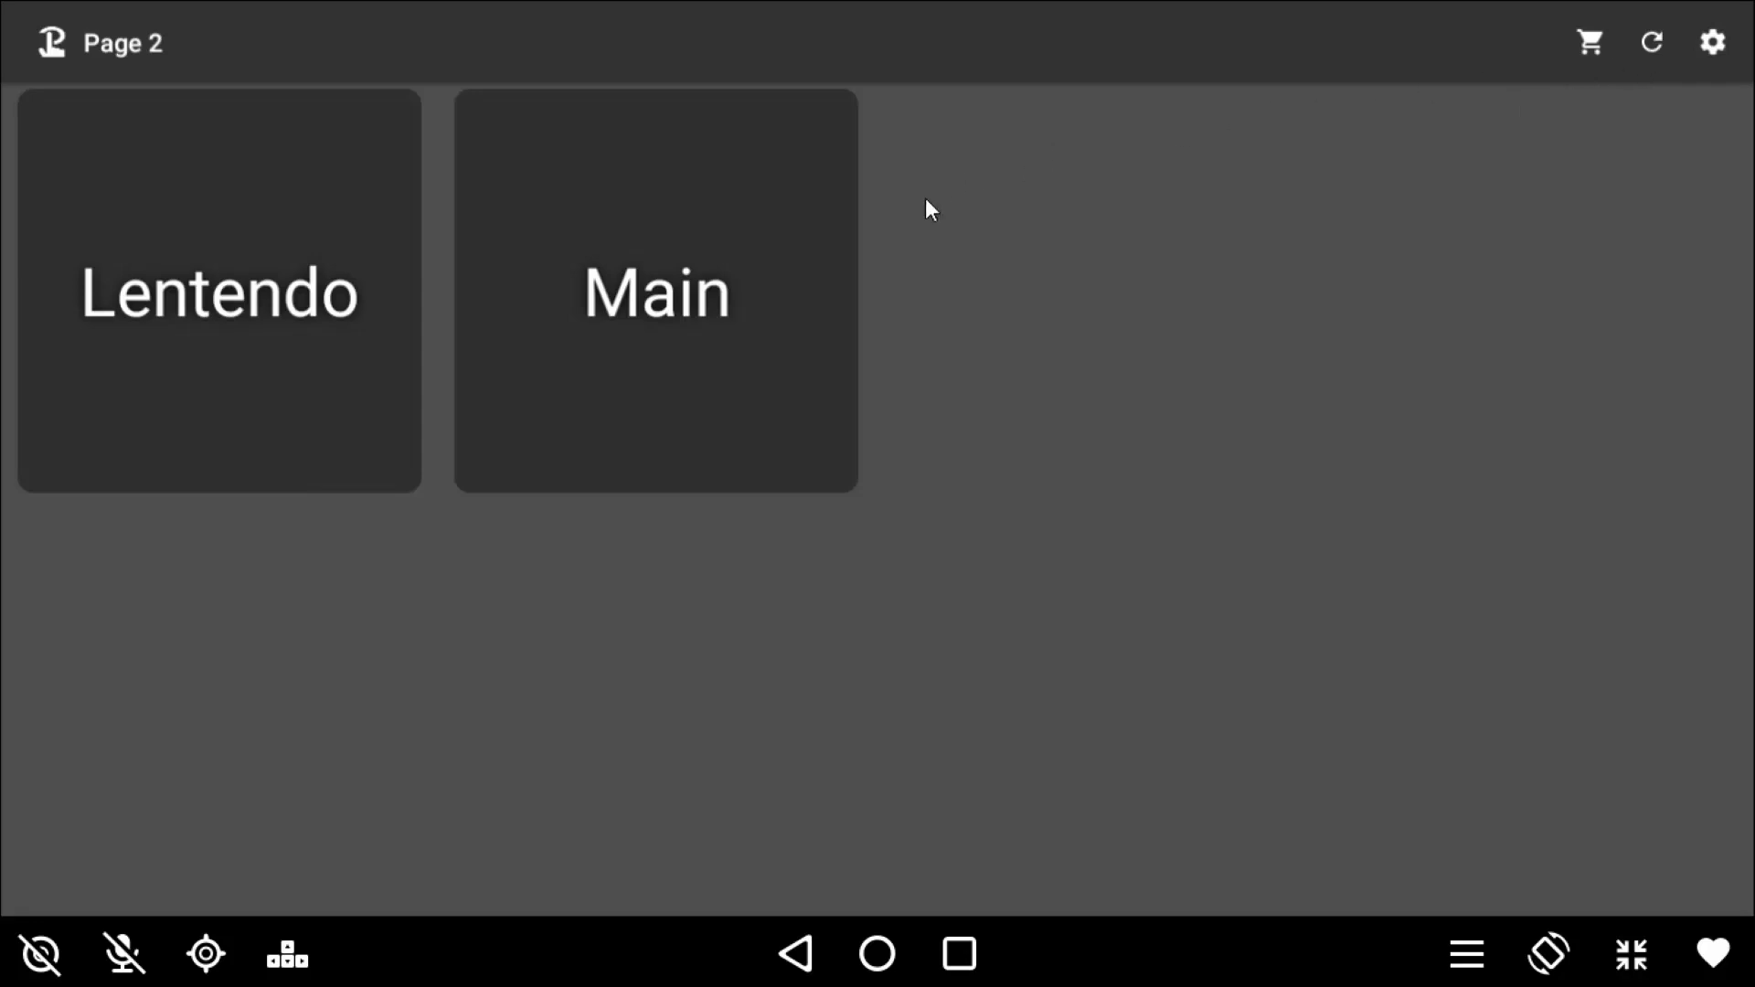
Step: Test the phone's navigation buttons: Main, then Page 2, then Main again
click(637, 295)
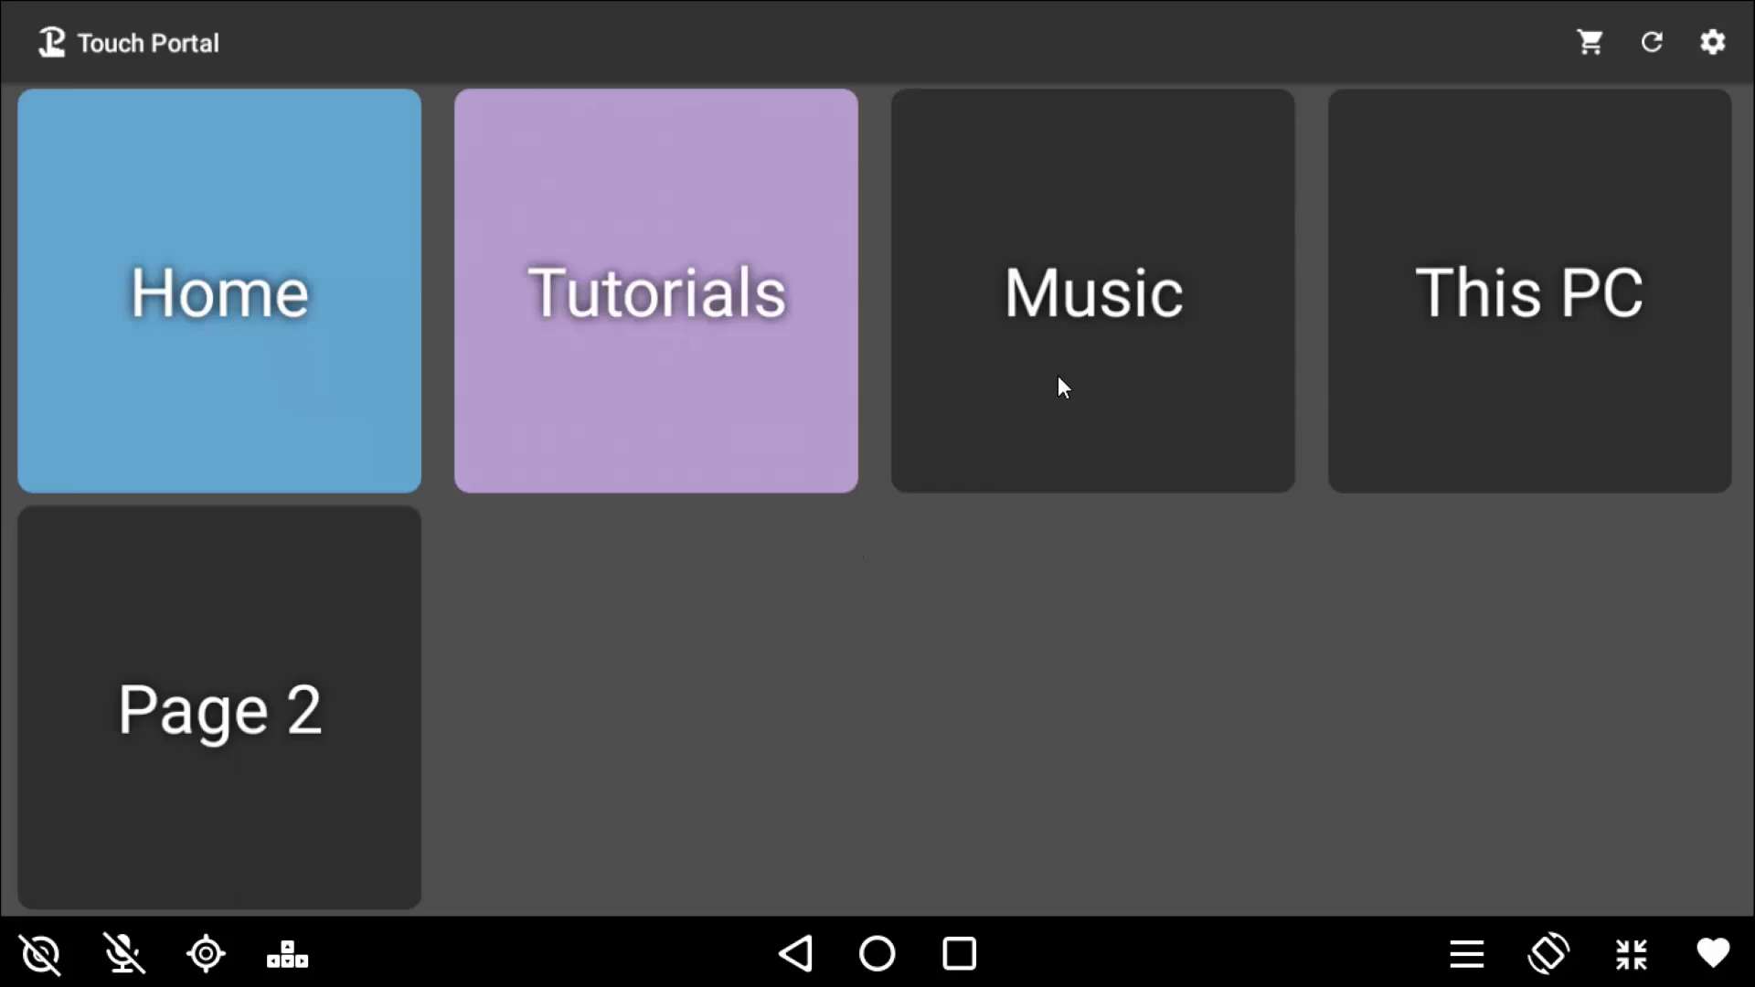
click(210, 747)
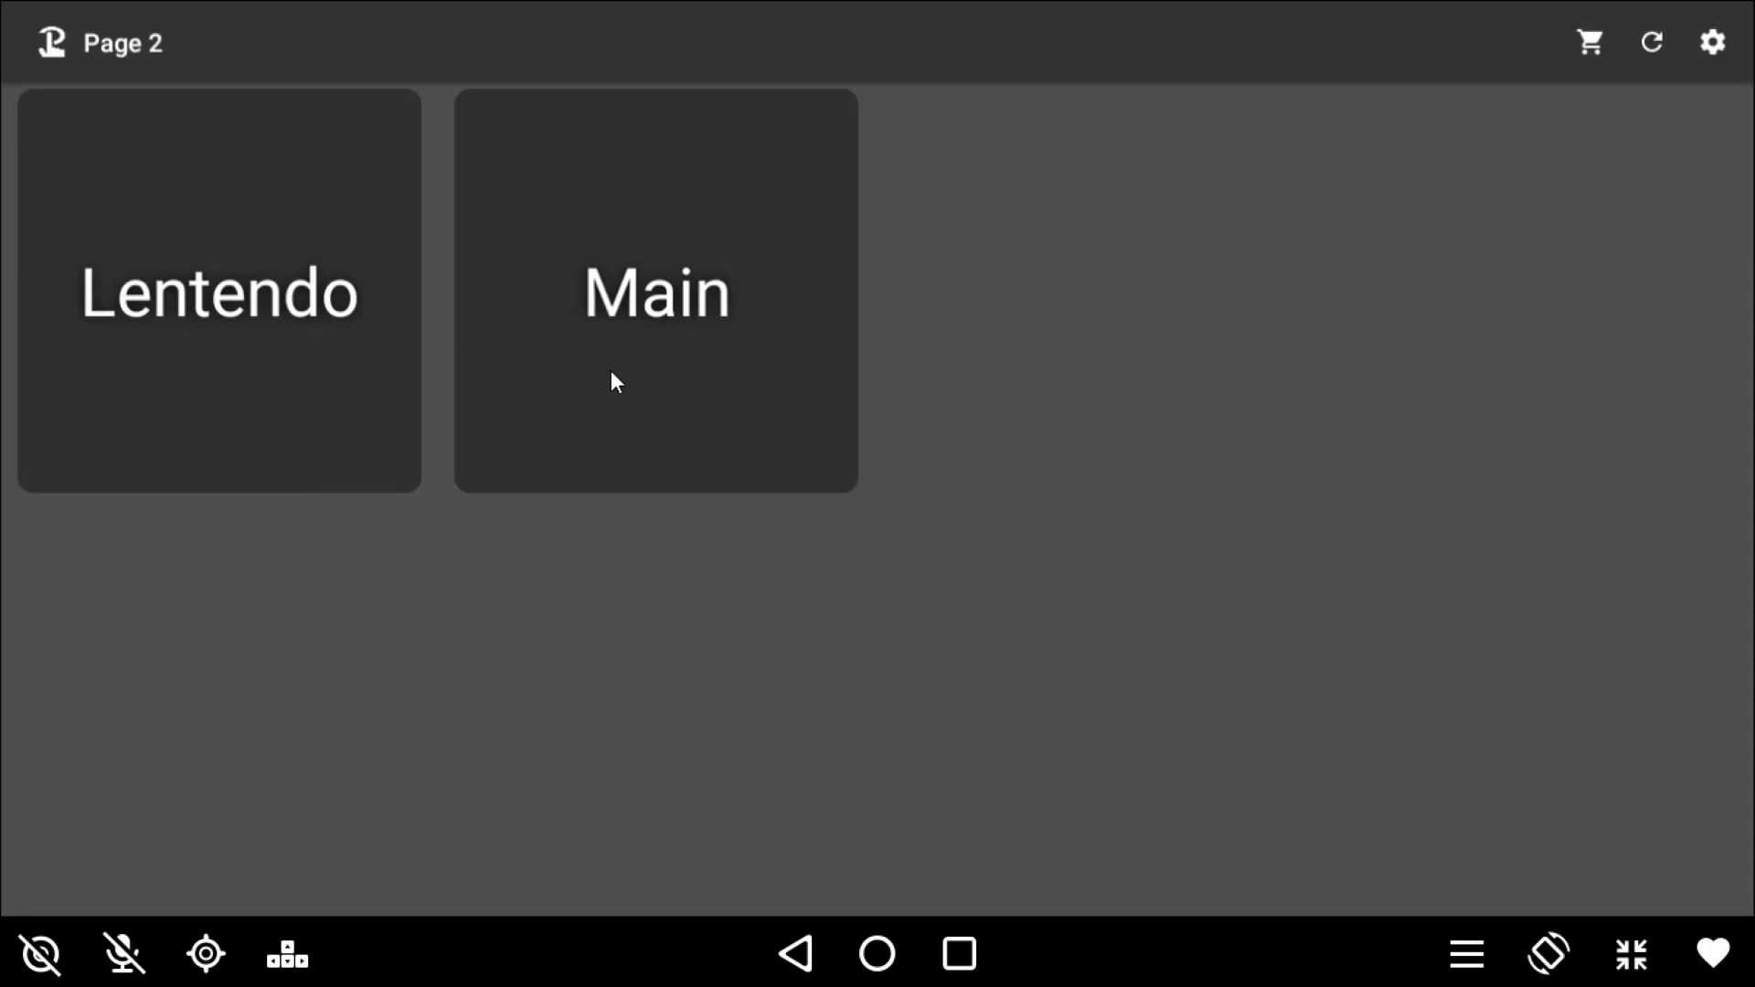
click(652, 379)
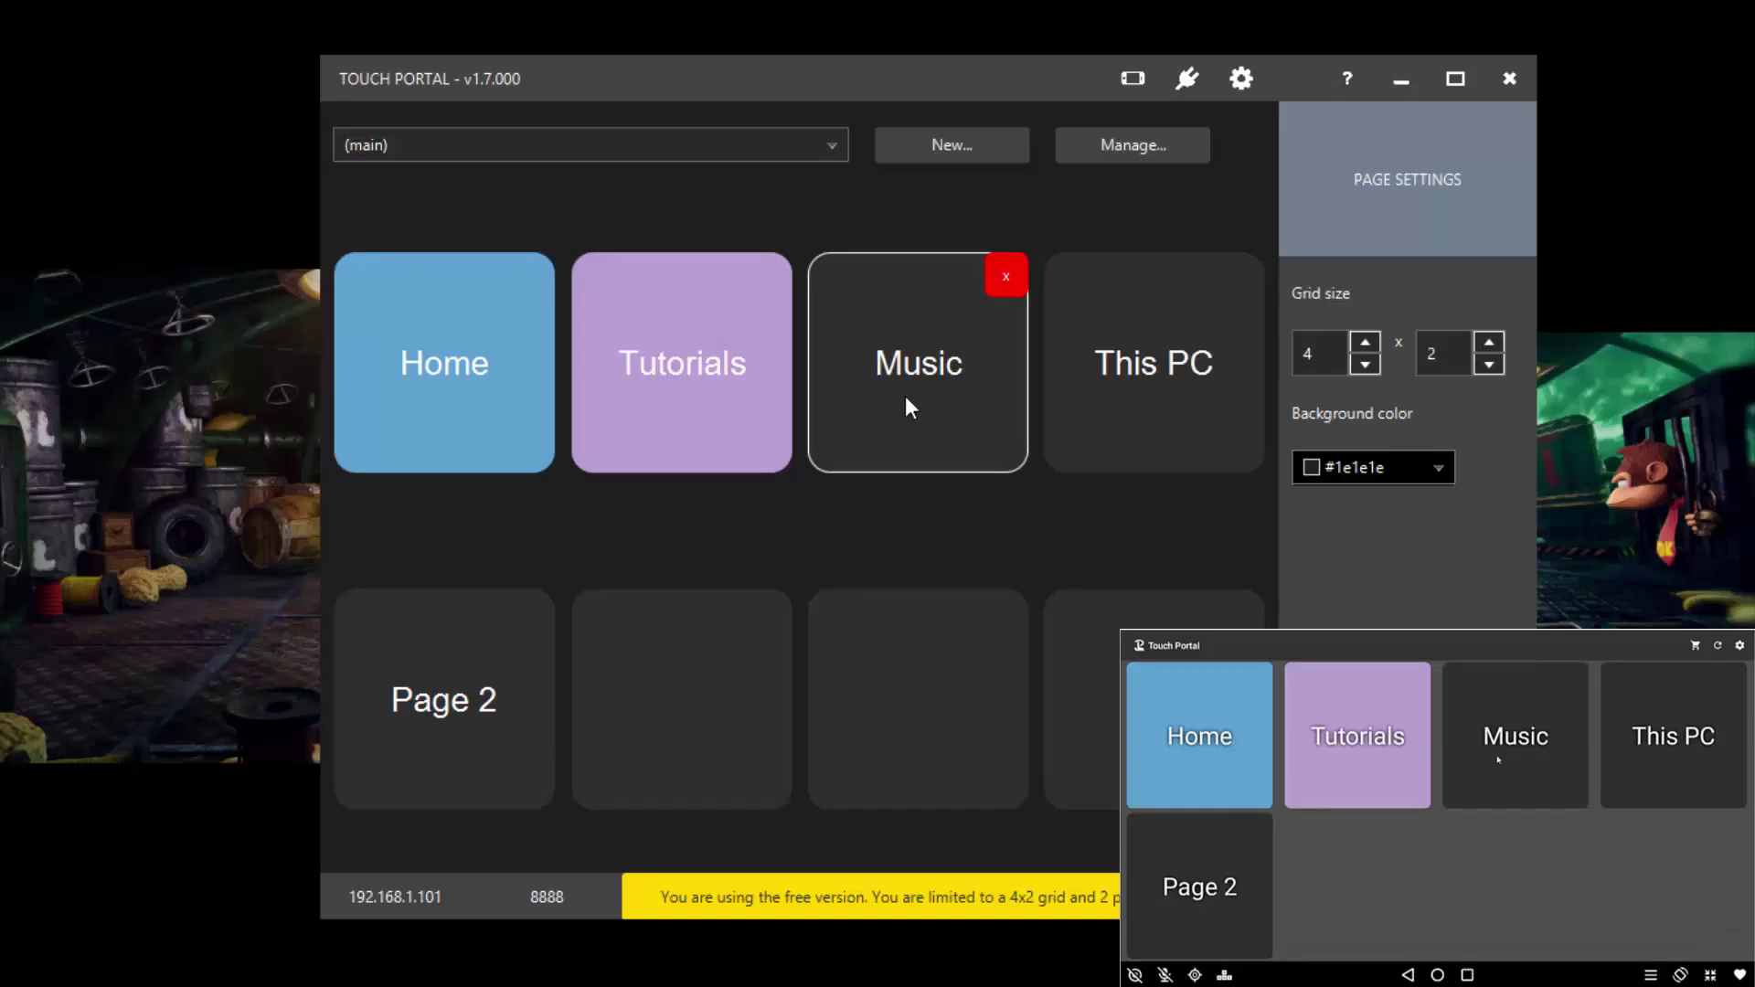
Step: Open the Music folder from the deck, maximise and close it, then close the This PC window
click(1499, 759)
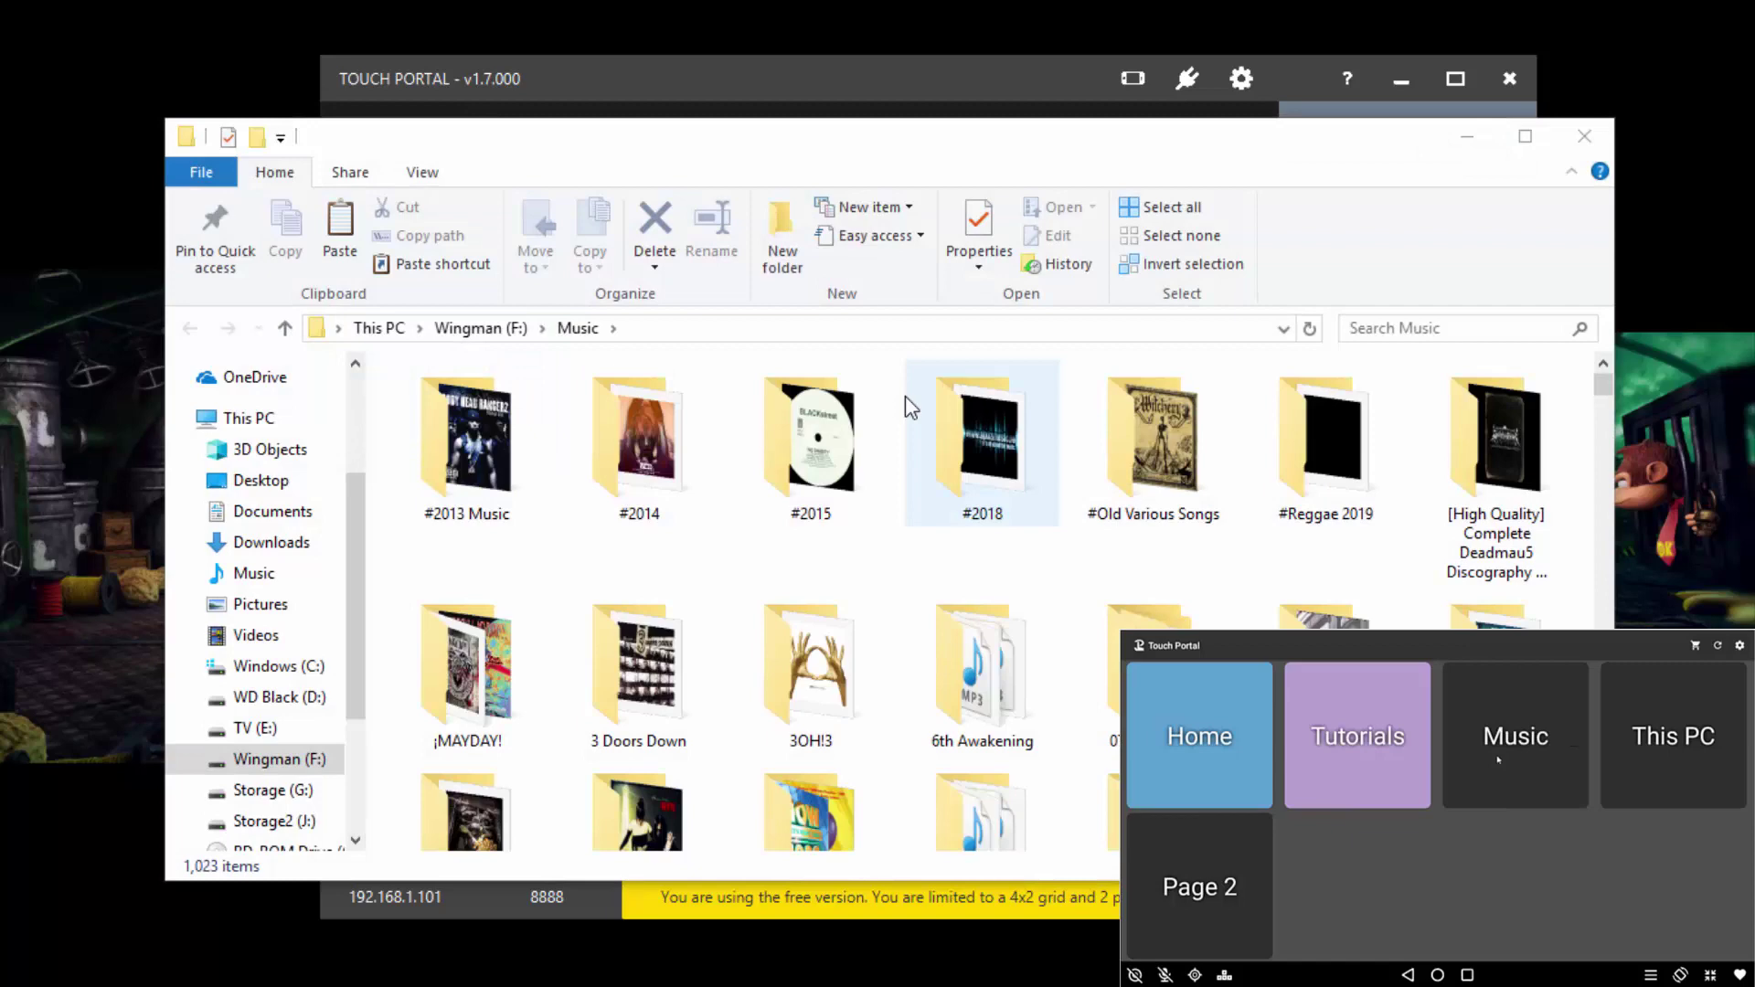
click(1525, 137)
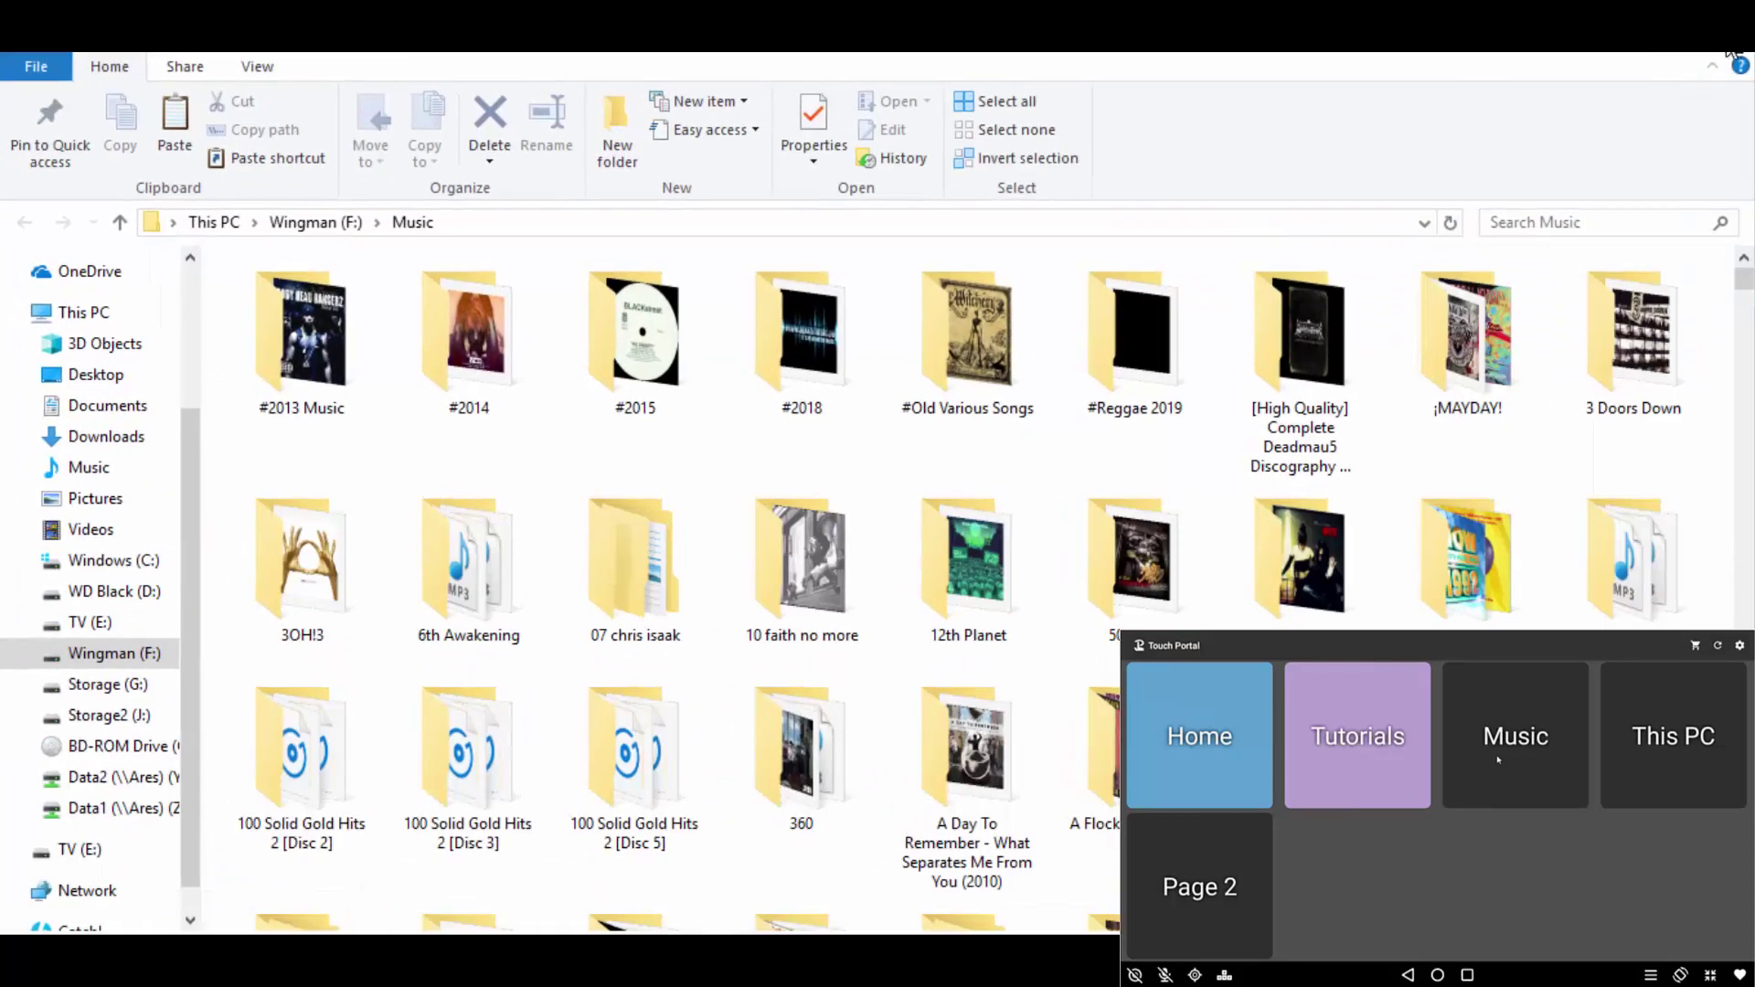
click(1730, 55)
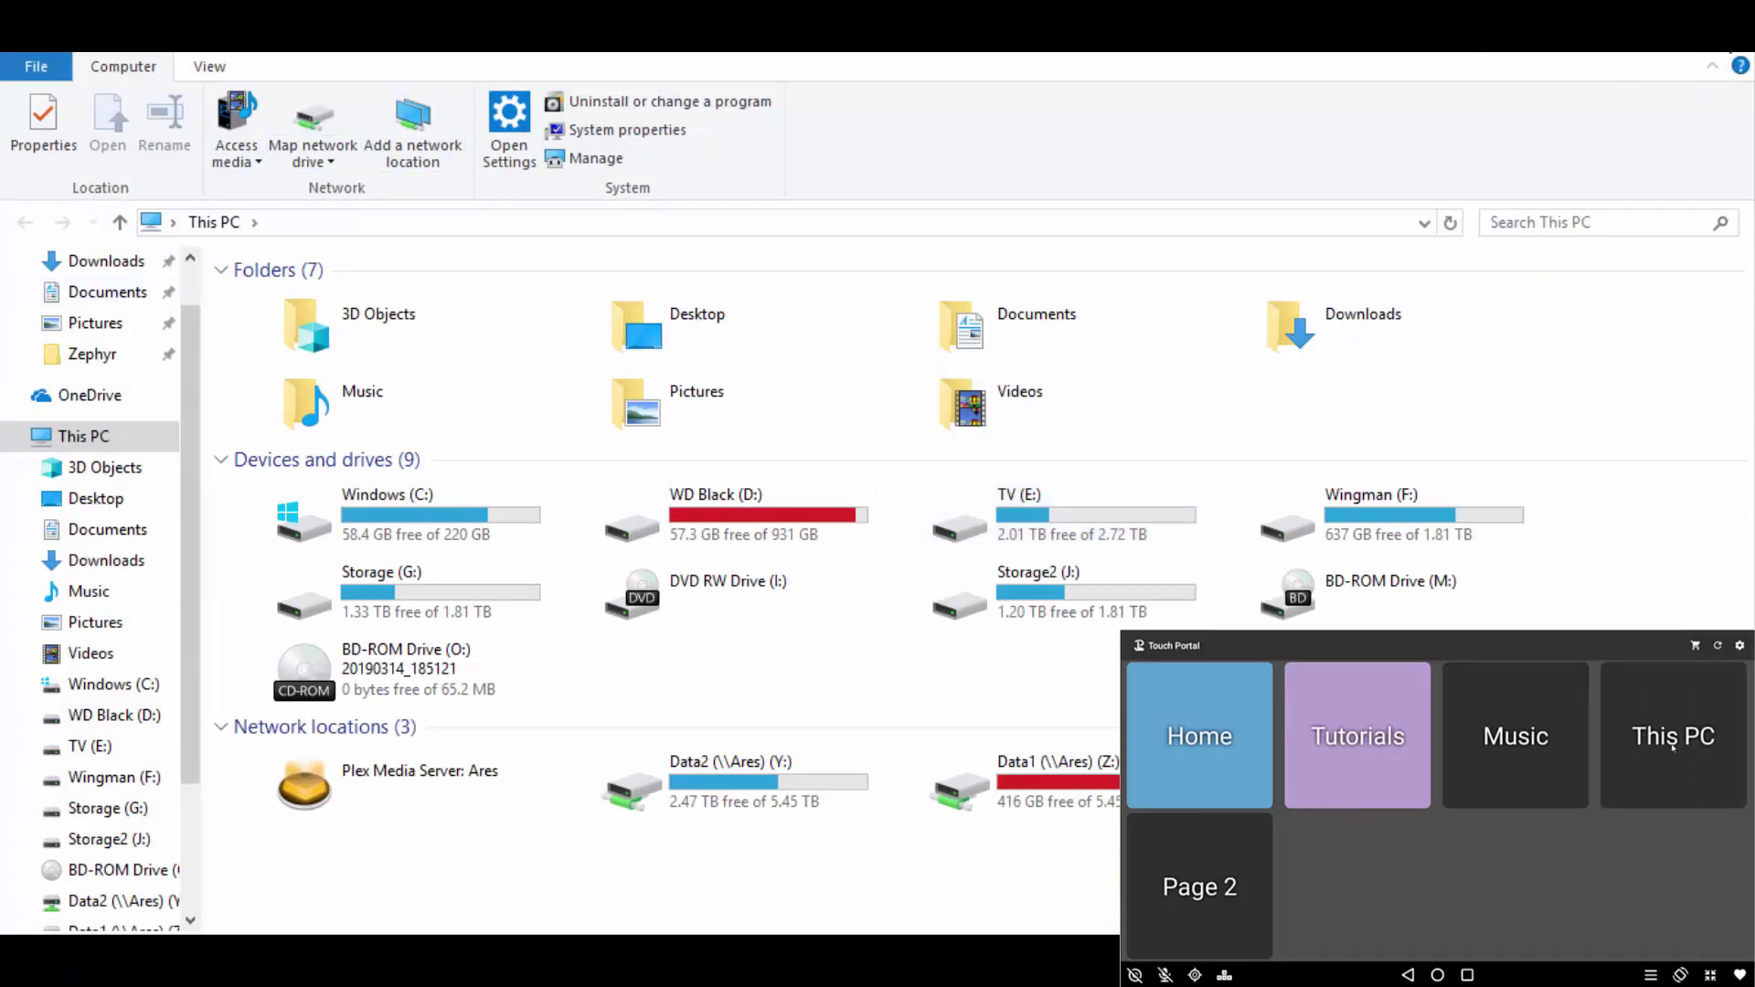
click(1732, 37)
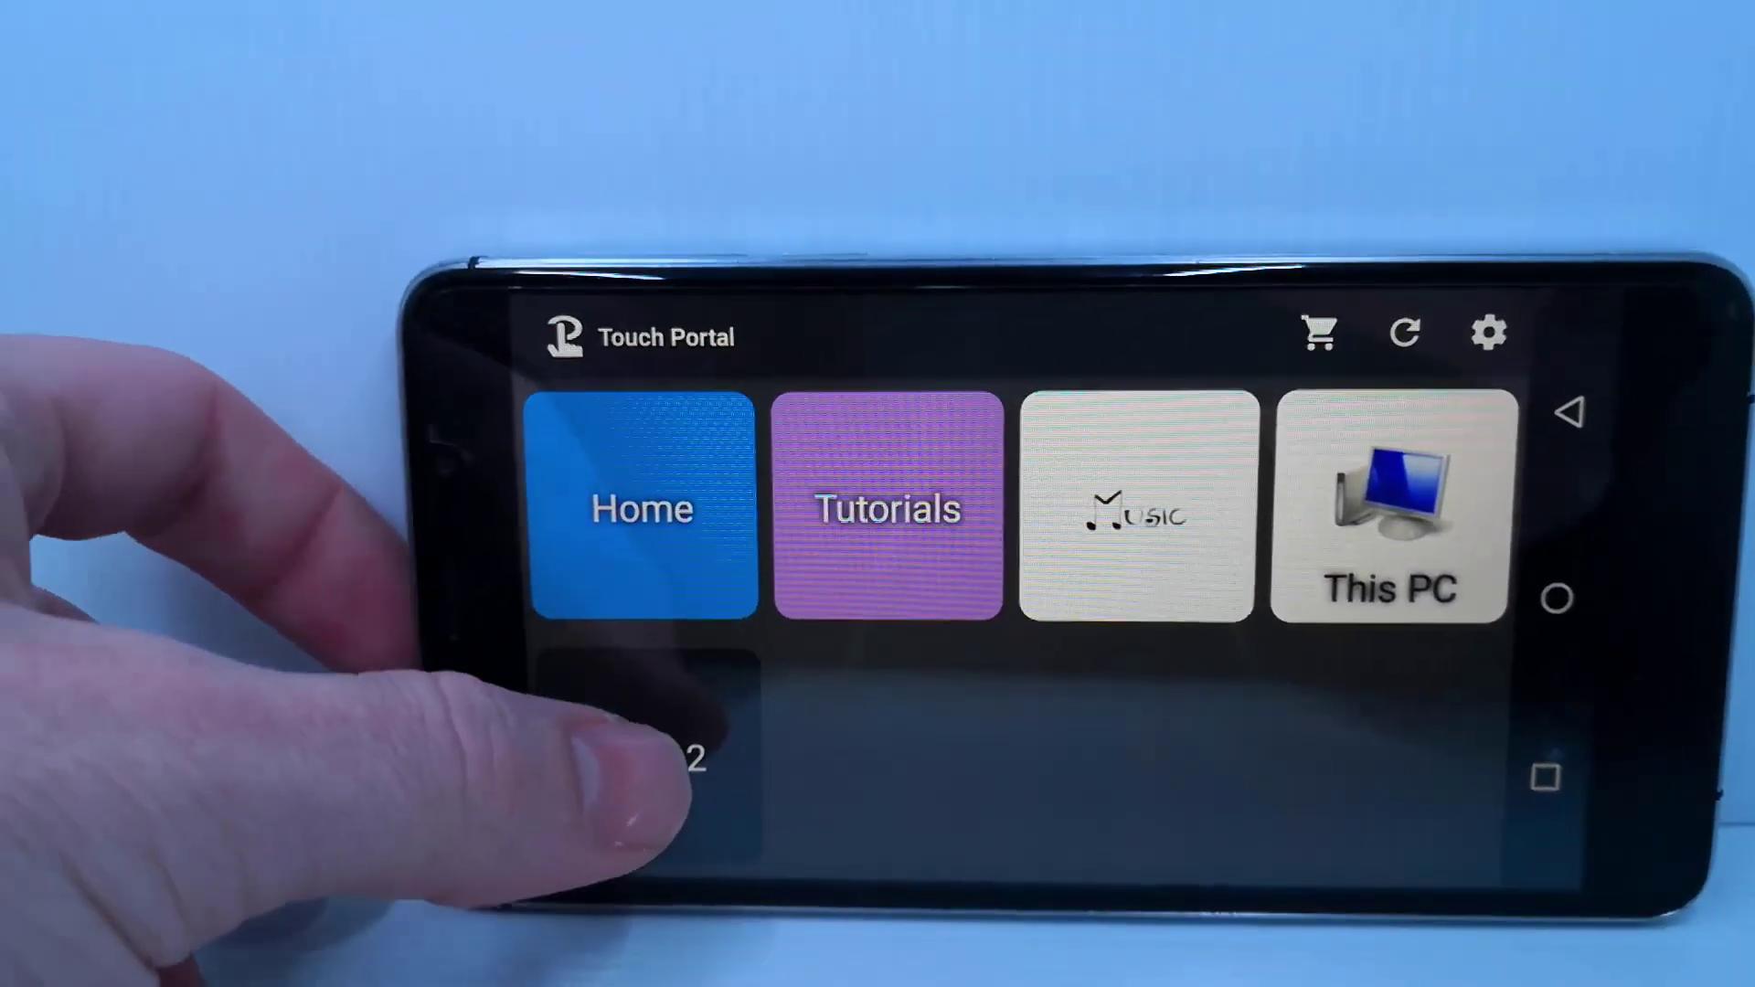
Step: Switch the phone's deck to Page 2 with the Page 2 tile
click(622, 758)
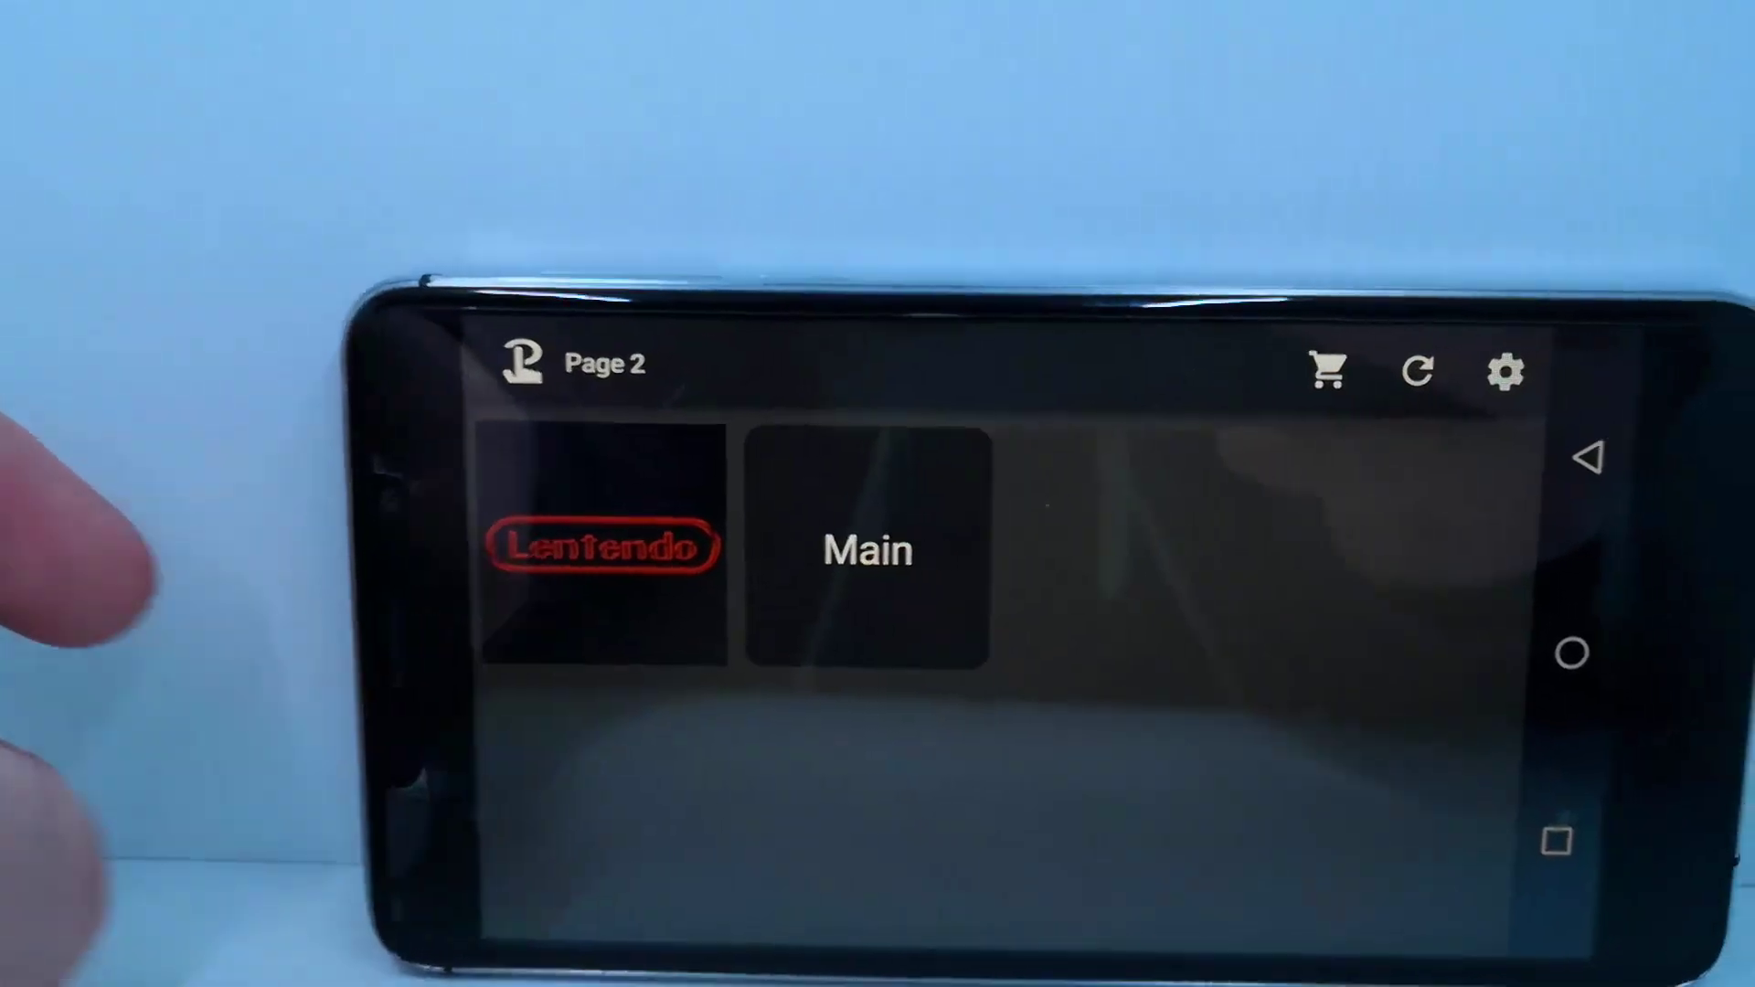